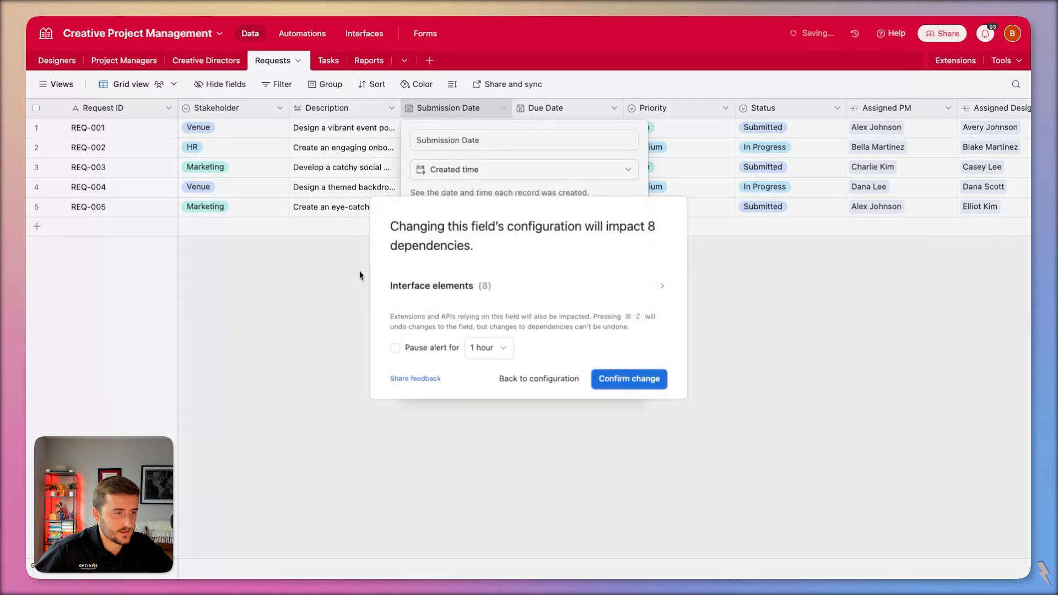
Apply the Created time type to the Submission Date field, accepting the impact on its dependencies
click(627, 378)
scroll(224, 110, right, 3)
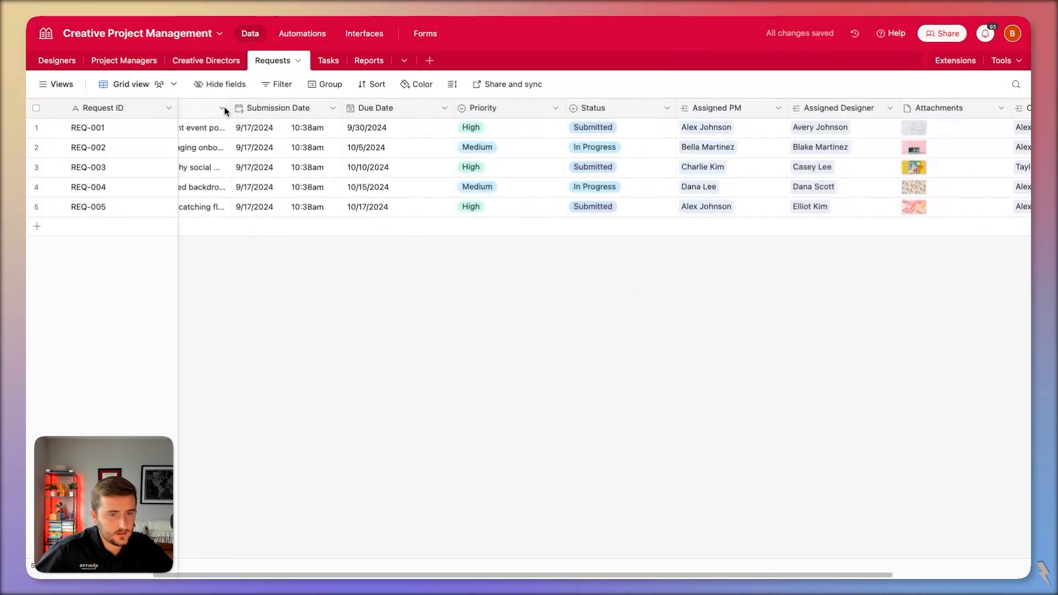
scroll(225, 110, right, 3)
scroll(225, 110, left, 6)
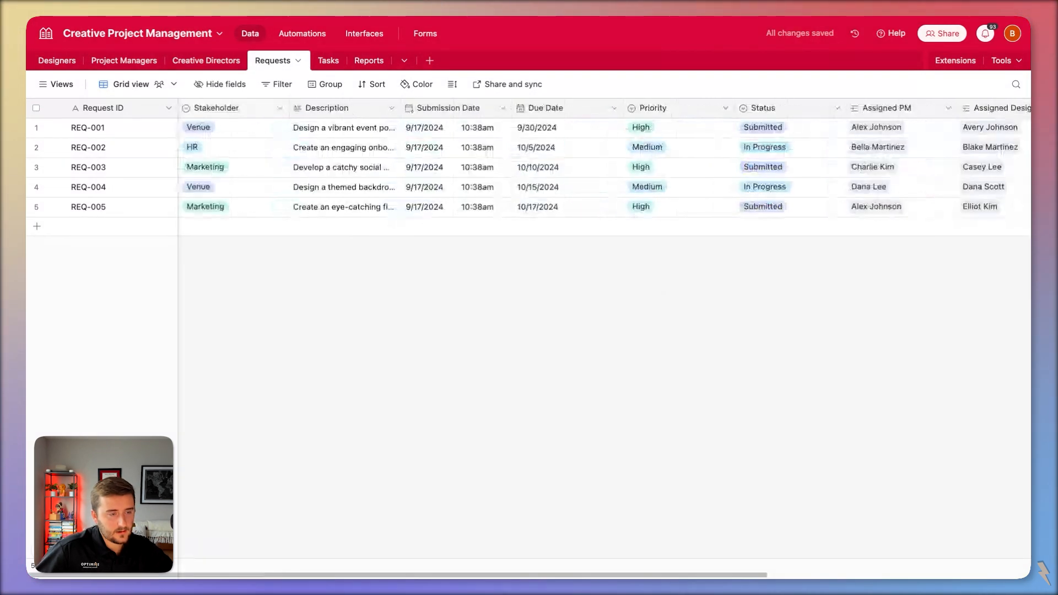
Insert an Autonumber field directly after the Request ID field in the Requests table
right_click(135, 108)
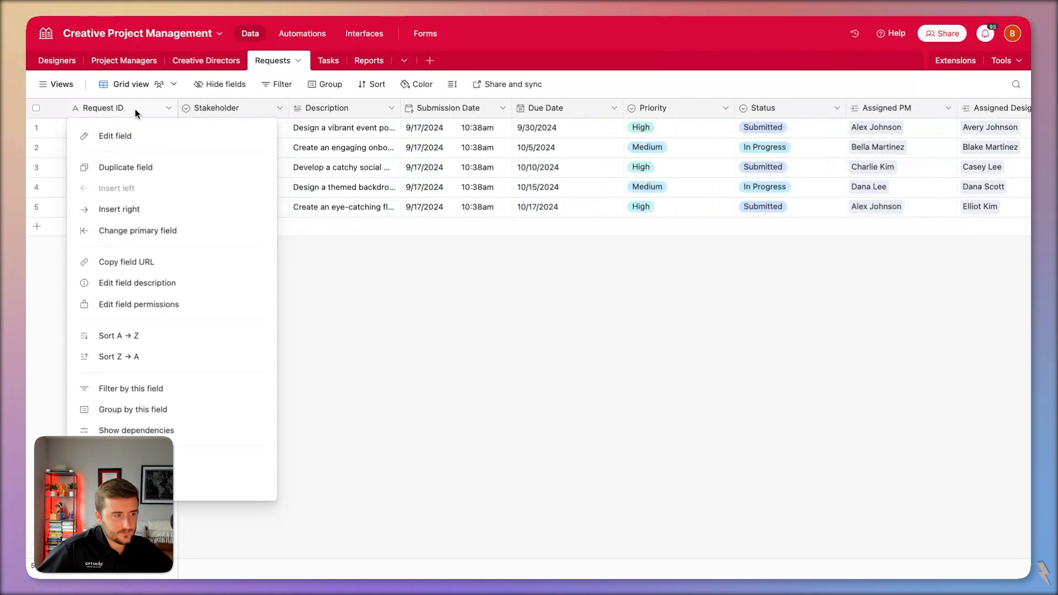
click(163, 212)
text(f)
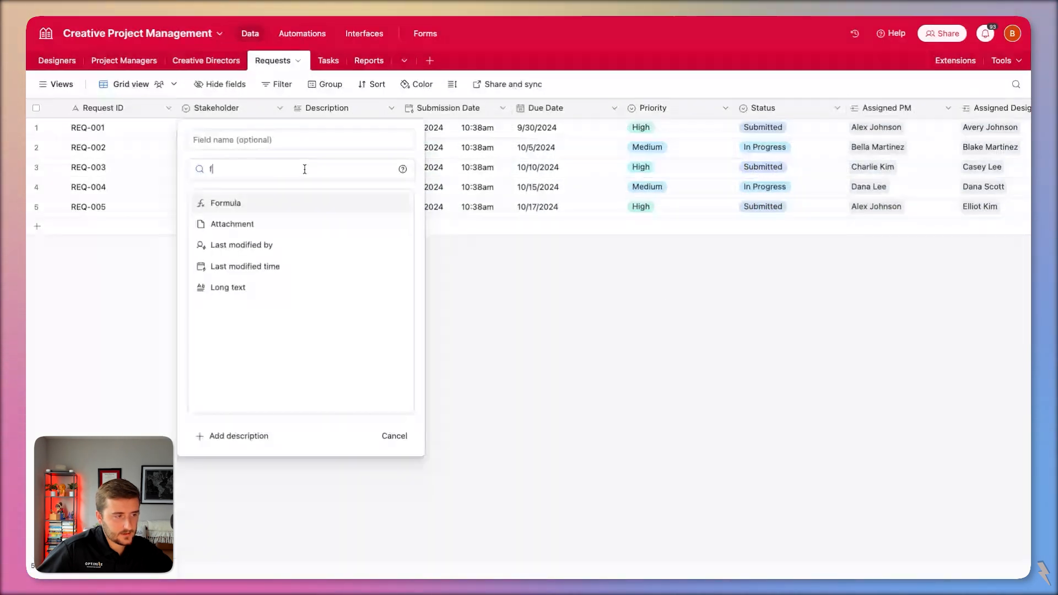
click(291, 210)
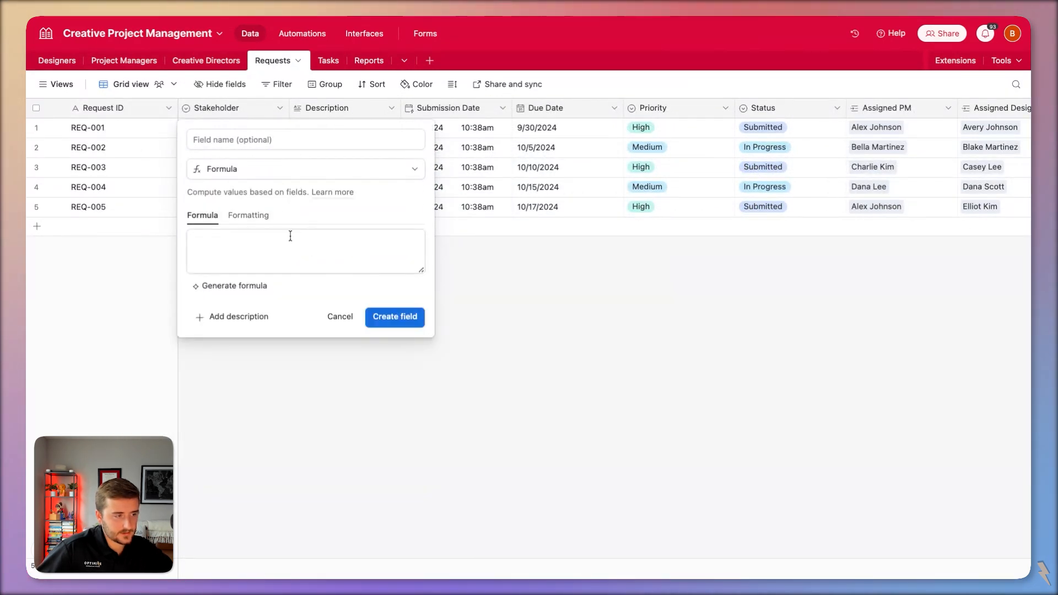
click(229, 172)
text(a)
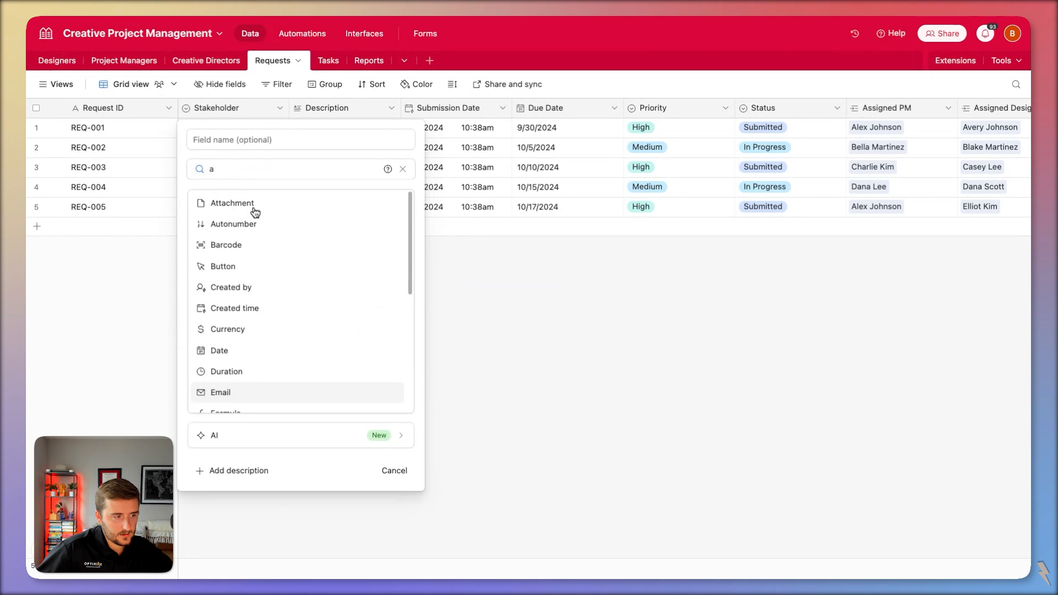
click(252, 225)
click(392, 241)
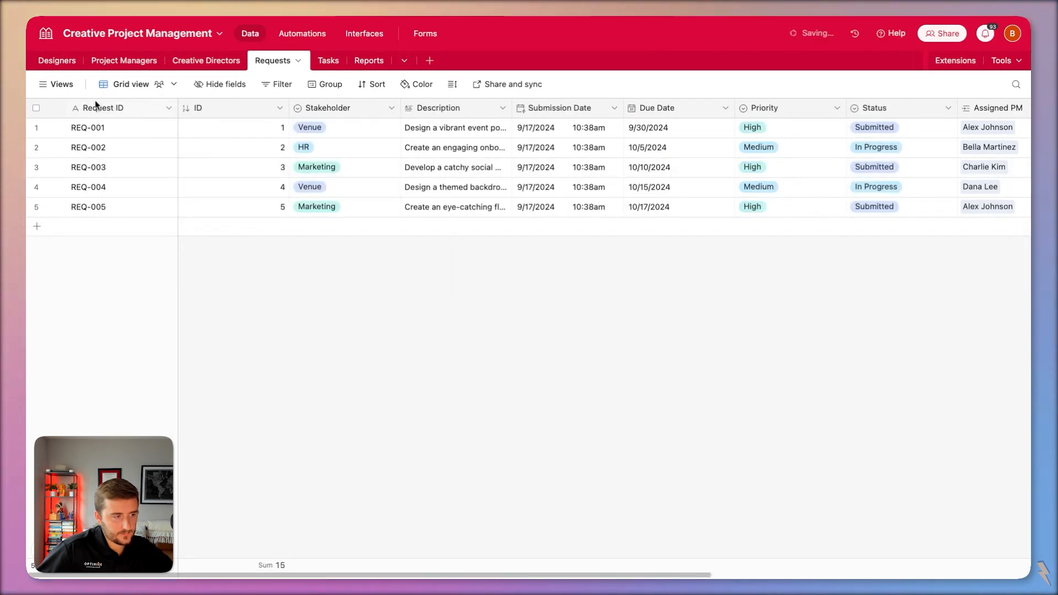
Change the Request ID primary field to the Formula type and enter the formula 'REQ-'&ID
click(112, 109)
double_click(113, 109)
click(201, 205)
text(f)
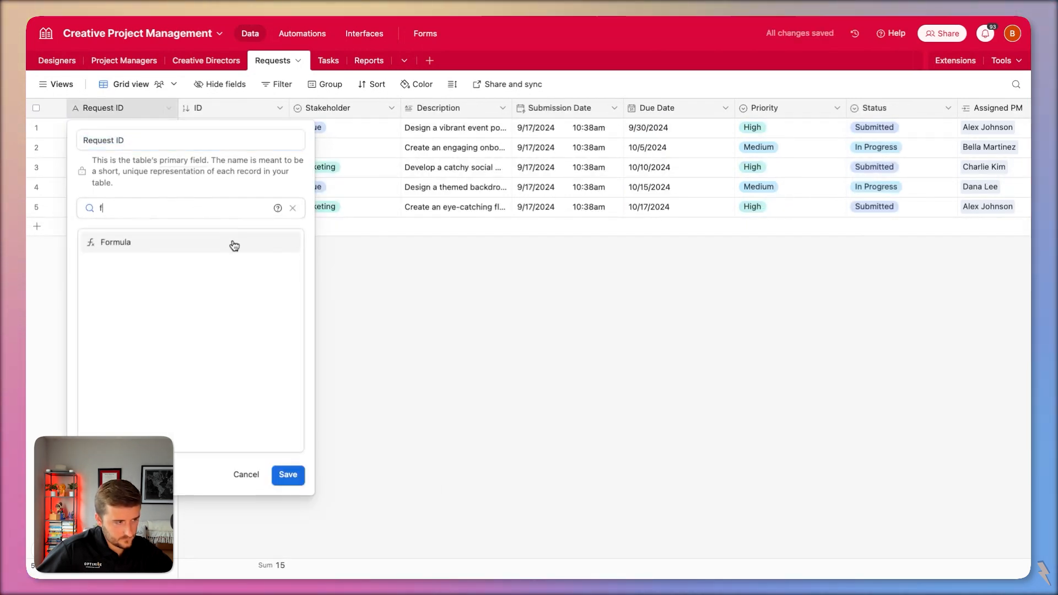
click(232, 243)
click(226, 277)
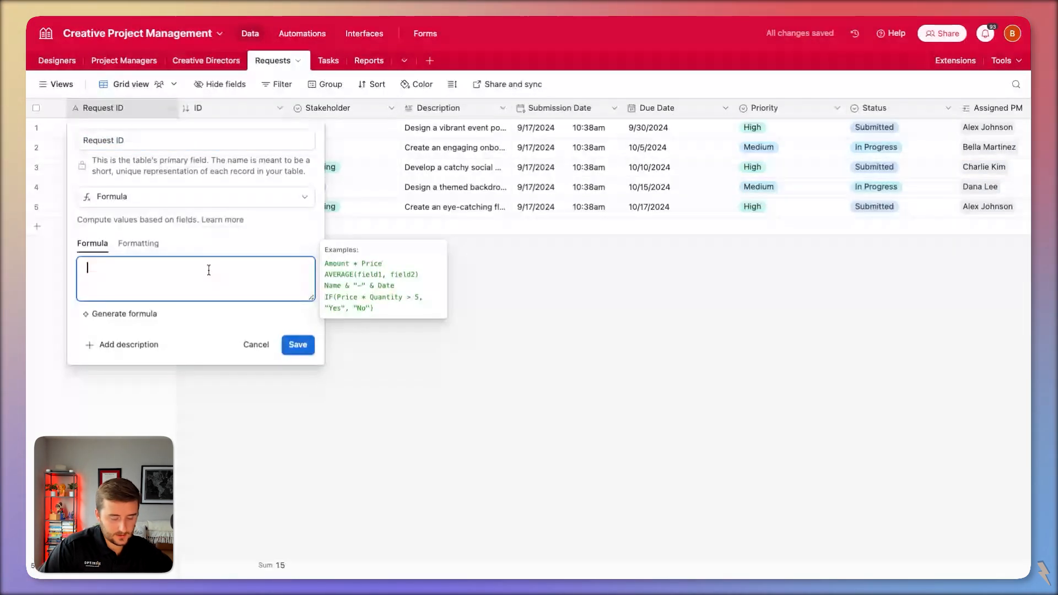
text('REQ-')
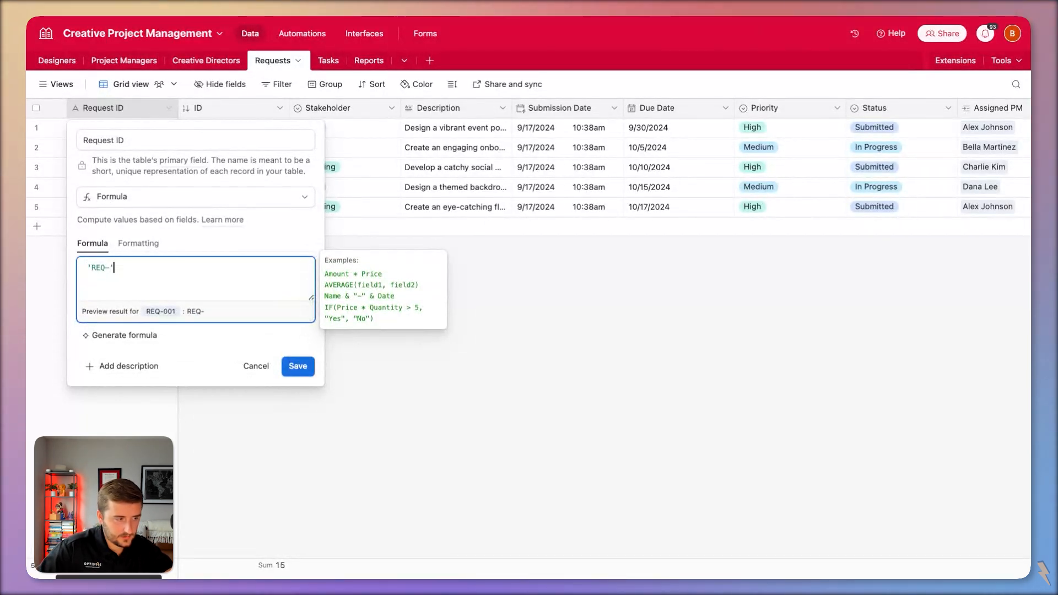
text(&I)
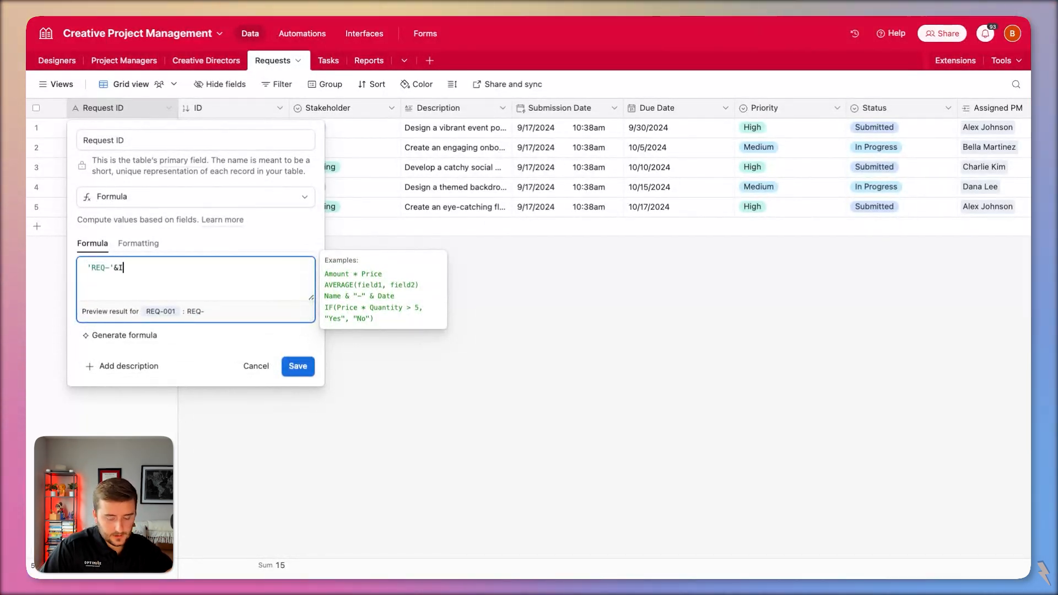
text(D)
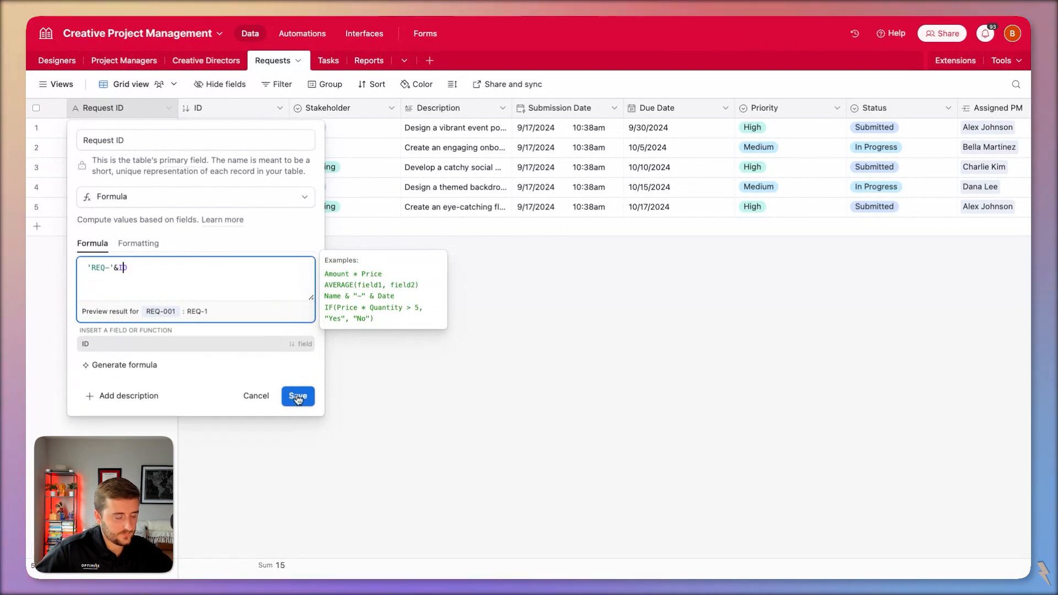
Insert the zero-padding function rept("0",4) between 'REQ-' and ID in the Request ID formula, joined with &
key(Left)
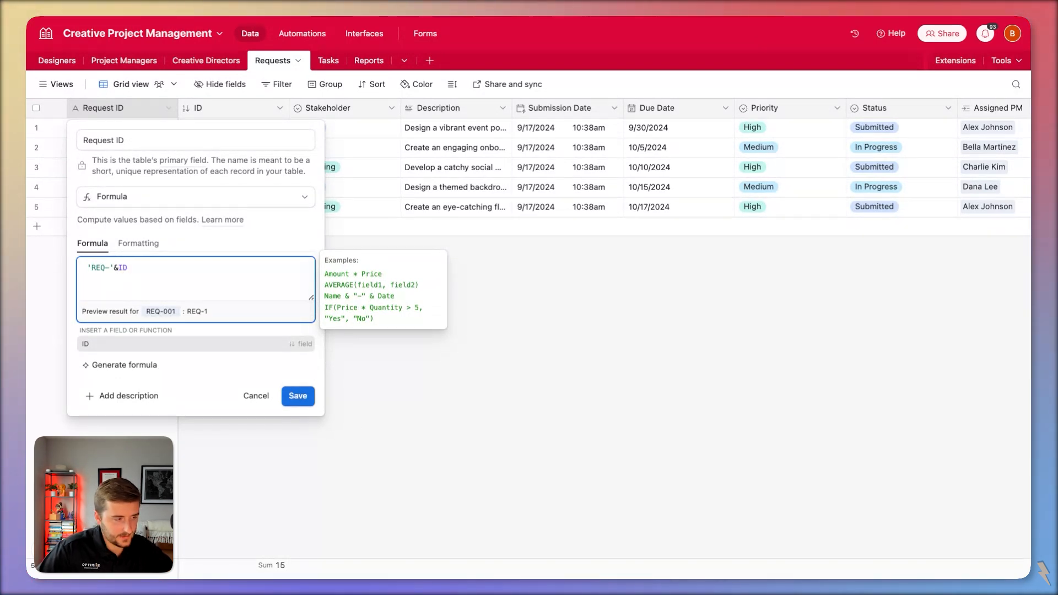
text("")
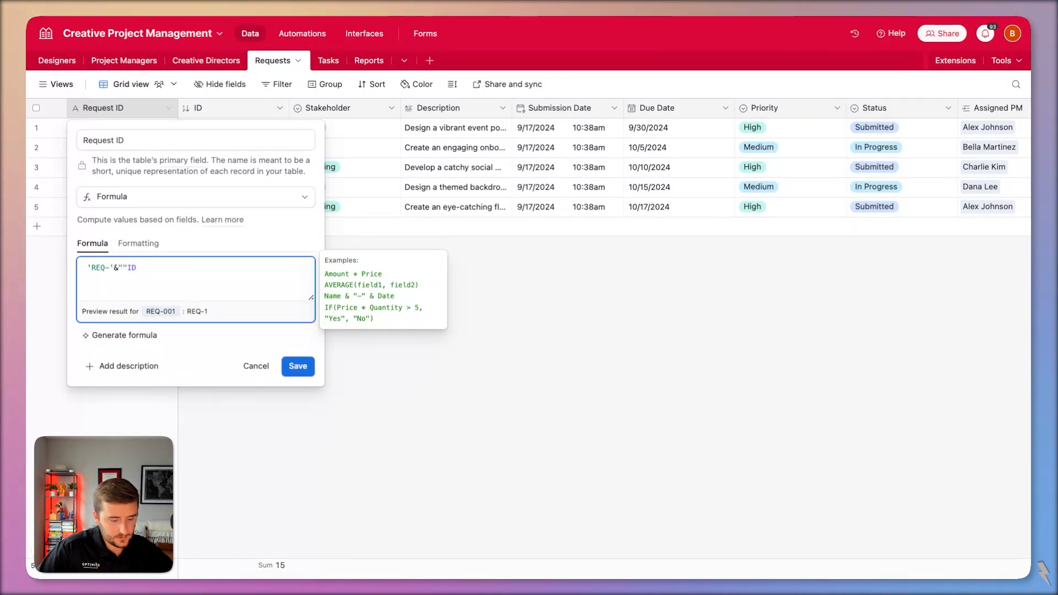
text(&)
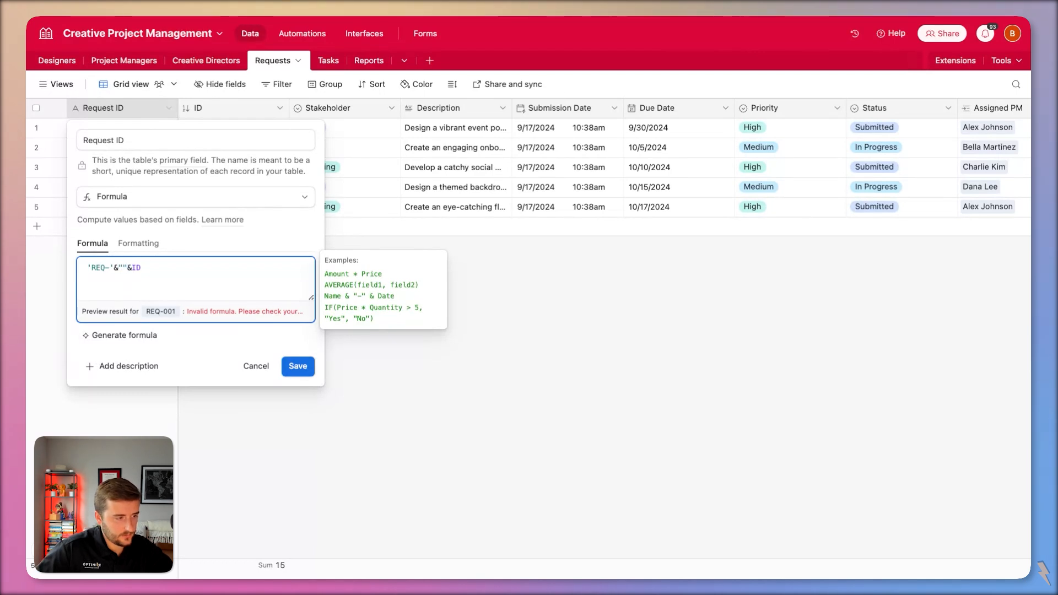
key(shift+Left)
key(shift+Left)
text(rep)
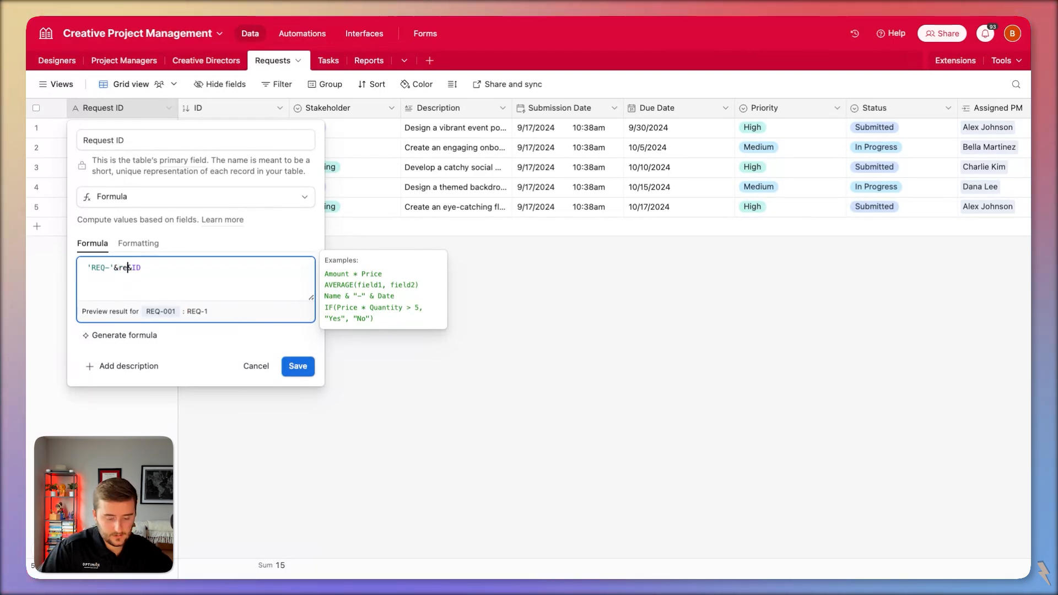
text(t)
key(BackSpace)
text(pt())
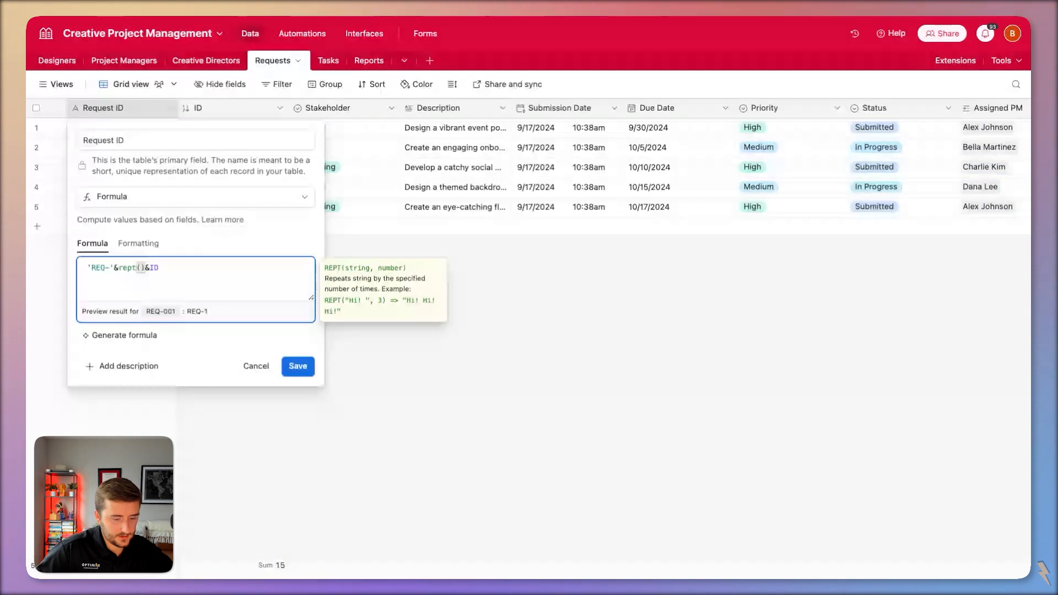
text("")
text(0)
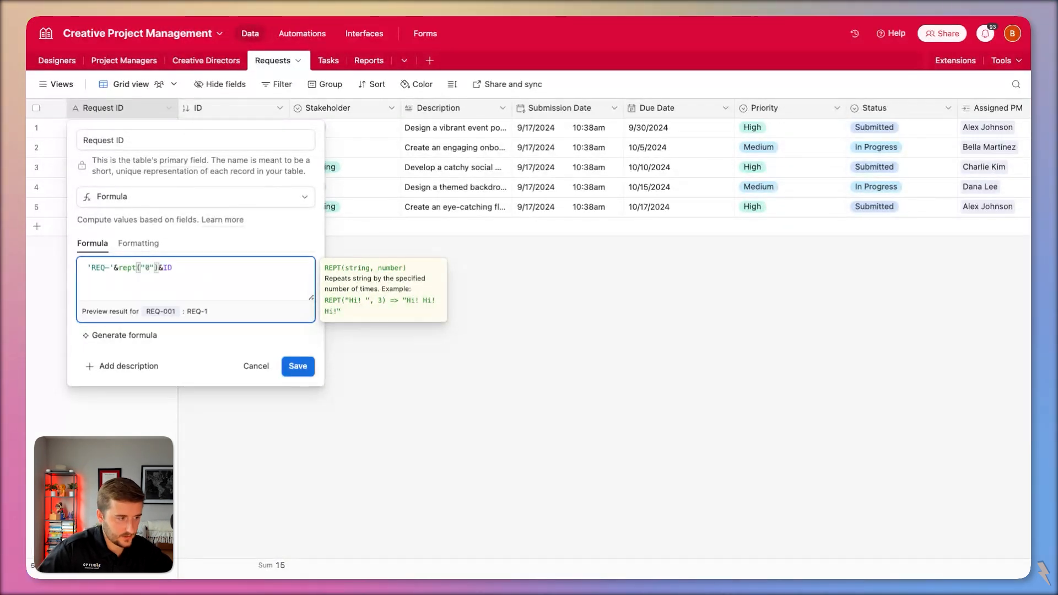
text(',)
key(BackSpace)
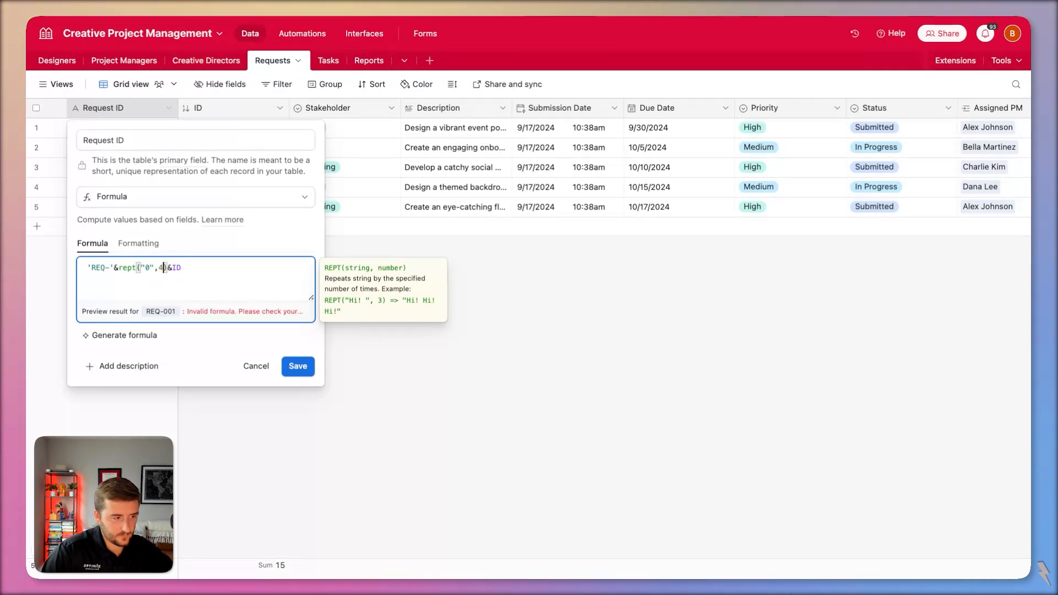
Subtract len(ID) from the repeat count of 4 and save the Request ID formula, accepting the impact on dependencies
text(-len()
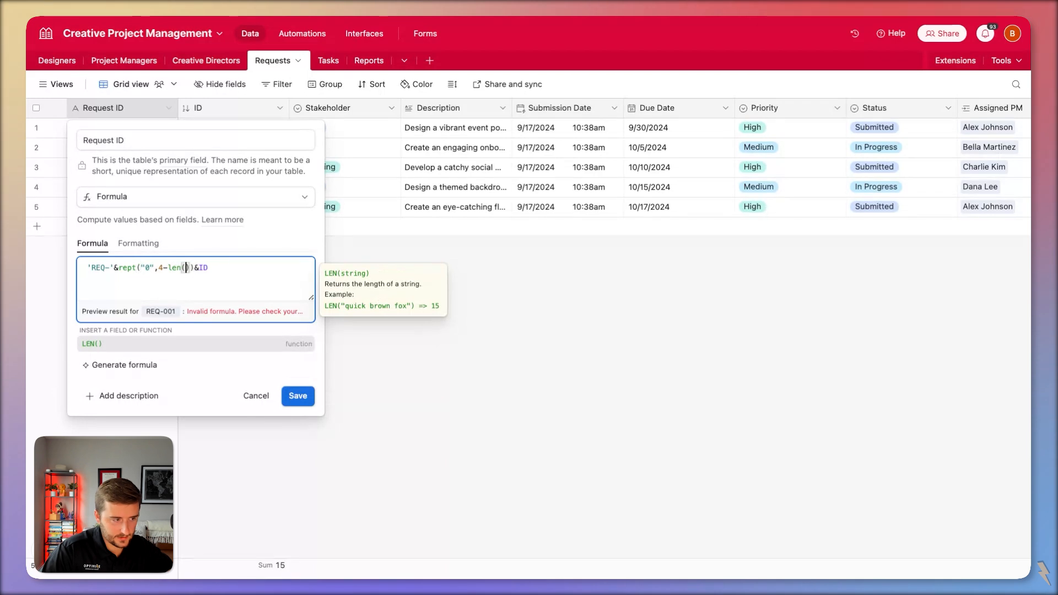
text(ID)
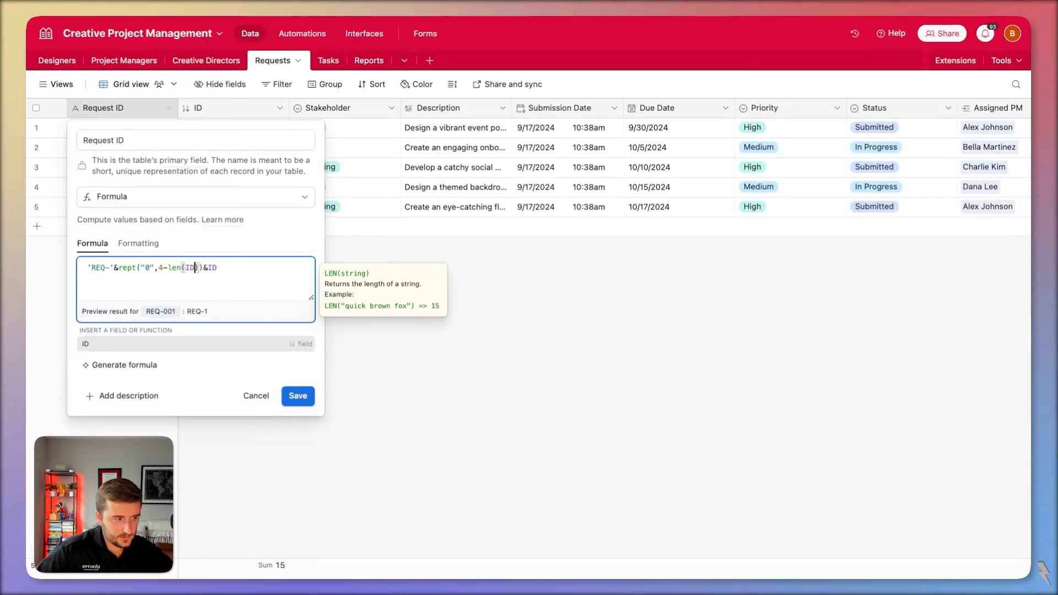
click(292, 401)
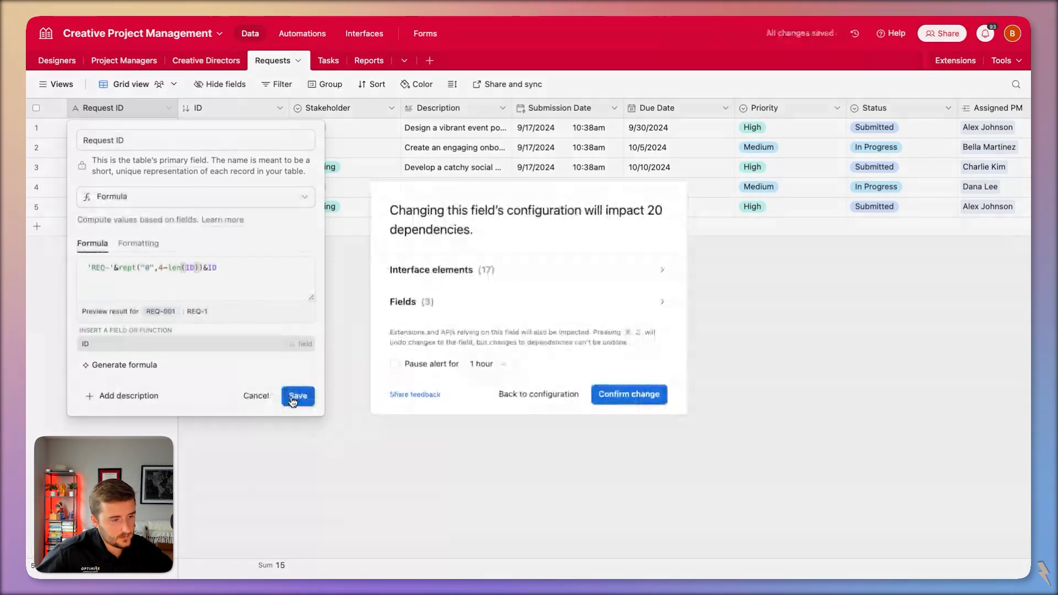
click(617, 394)
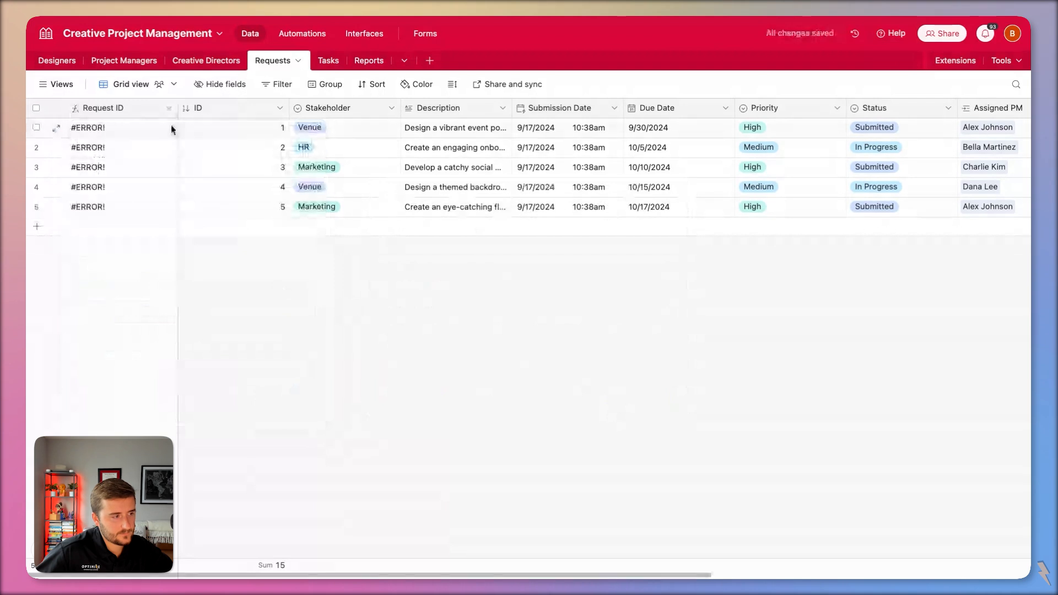
Change the LEN argument in the Request ID formula to ID&'' and save the field, accepting the impact on dependencies
double_click(159, 114)
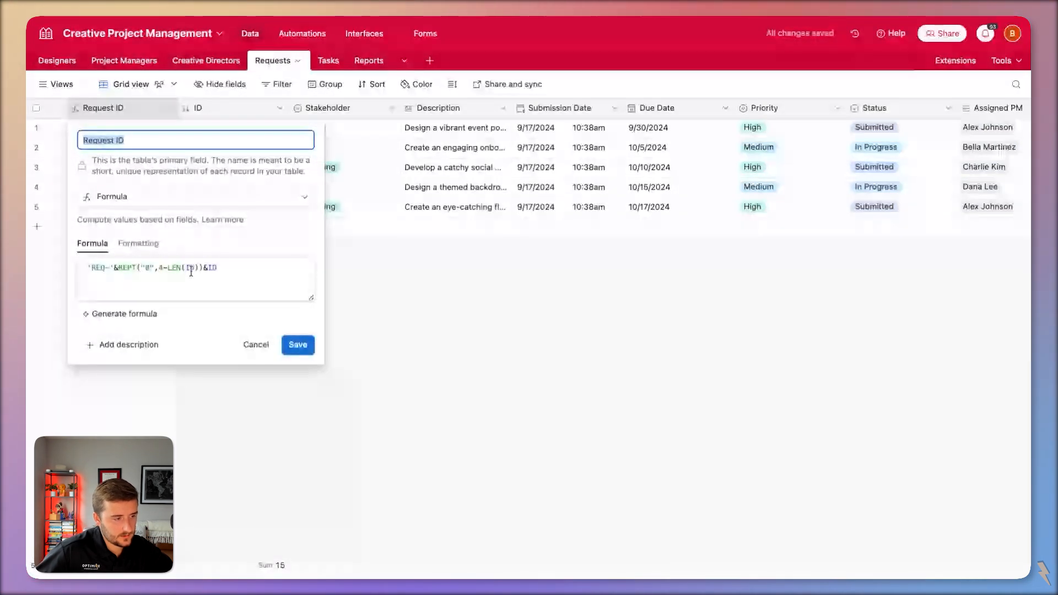
click(195, 267)
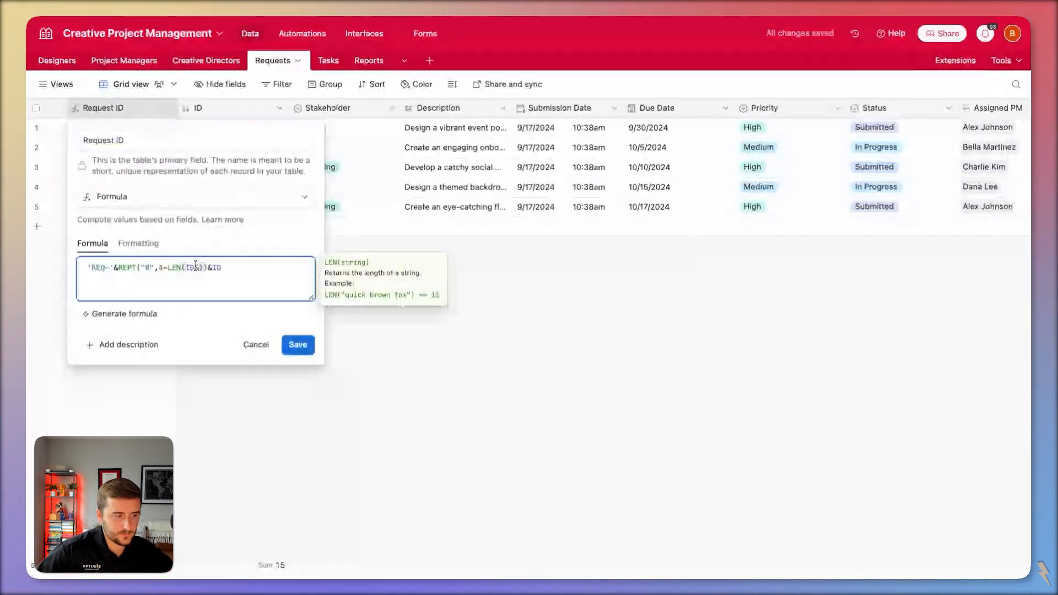
text(&'')
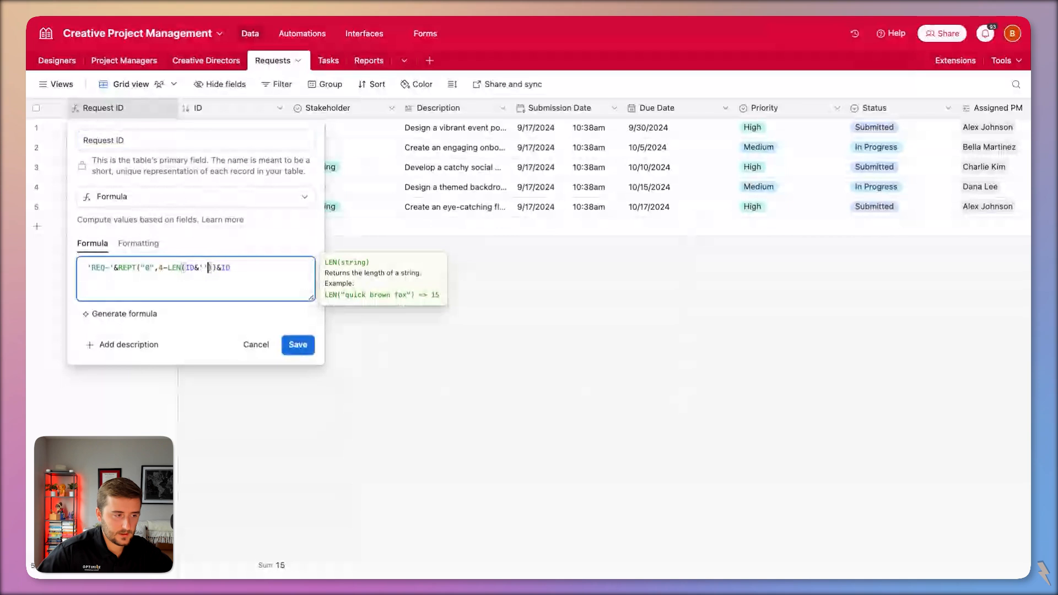
click(305, 352)
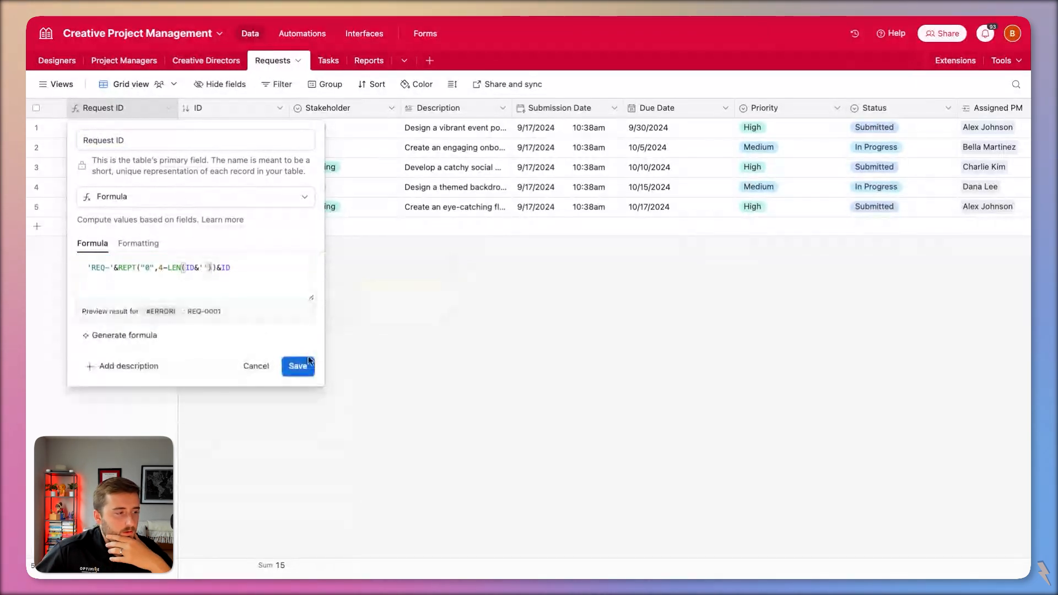
click(297, 366)
click(630, 393)
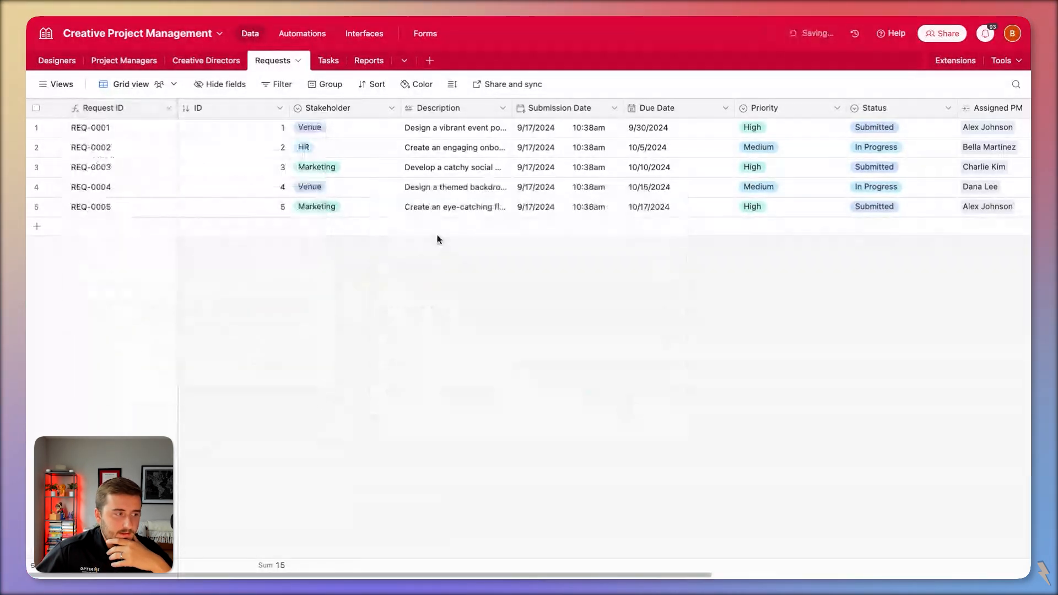
Add five blank request records below REQ-0005 to test the numbering
click(148, 147)
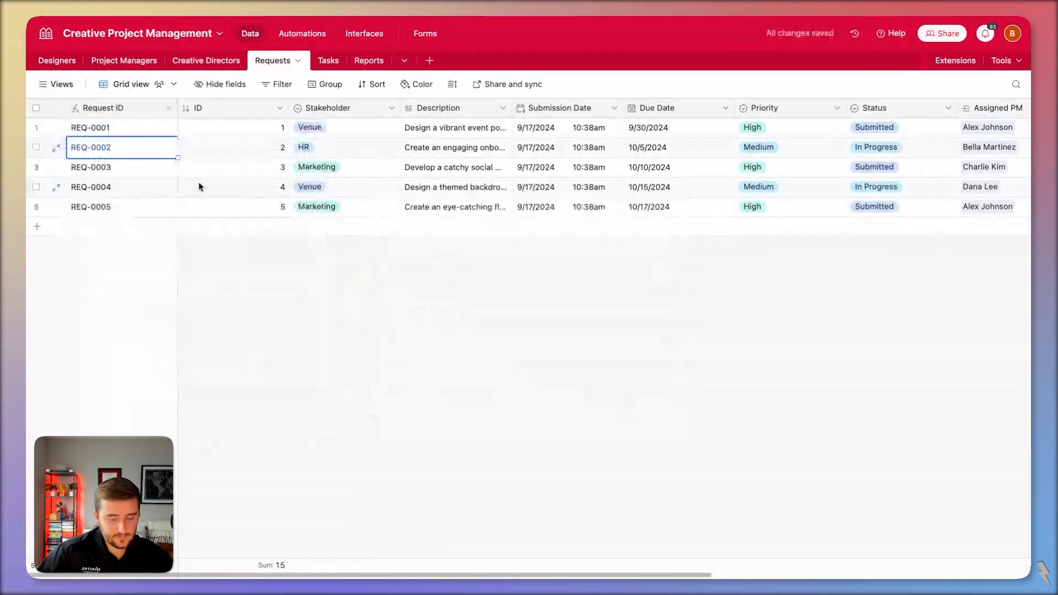
click(263, 208)
key(shift+Return)
key(shift+Return)
key(shift+Return)
key(shift+Return)
key(shift+Return)
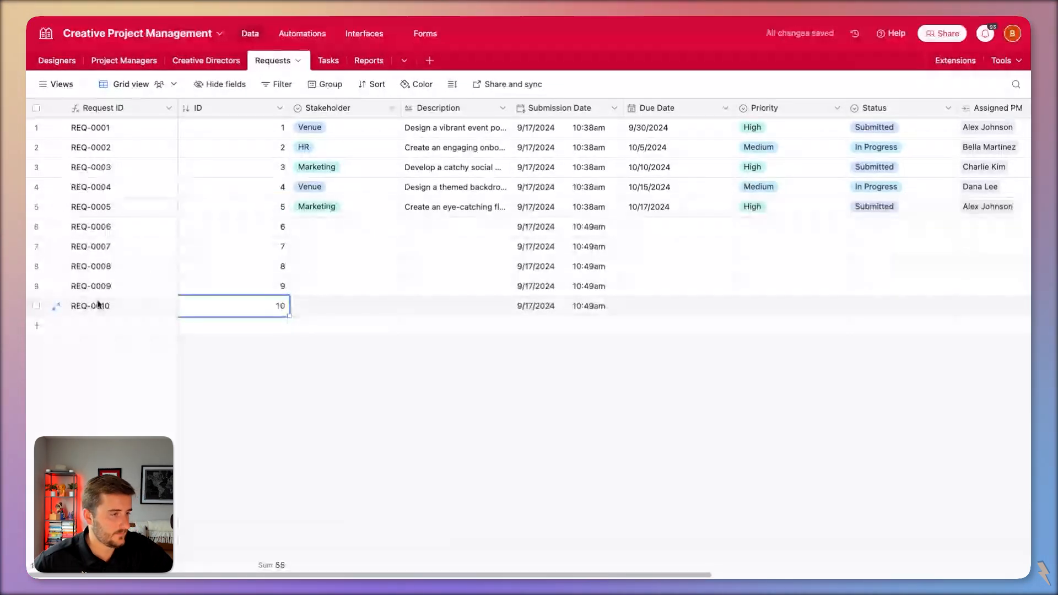
Delete the five blank test requests, REQ-0006 through REQ-0010
click(270, 206)
click(36, 227)
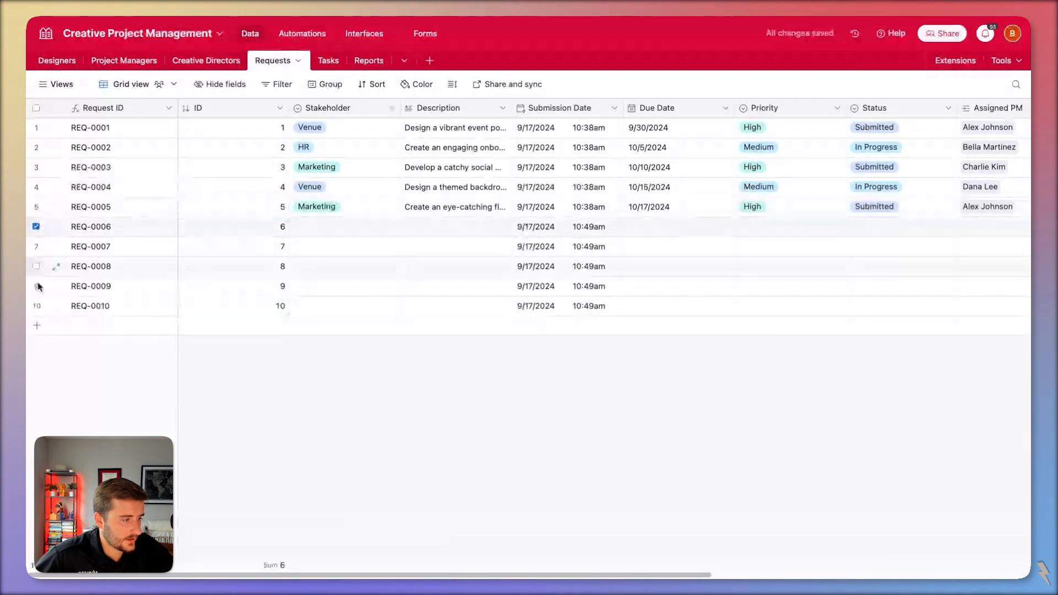
shift+click(36, 305)
right_click(40, 307)
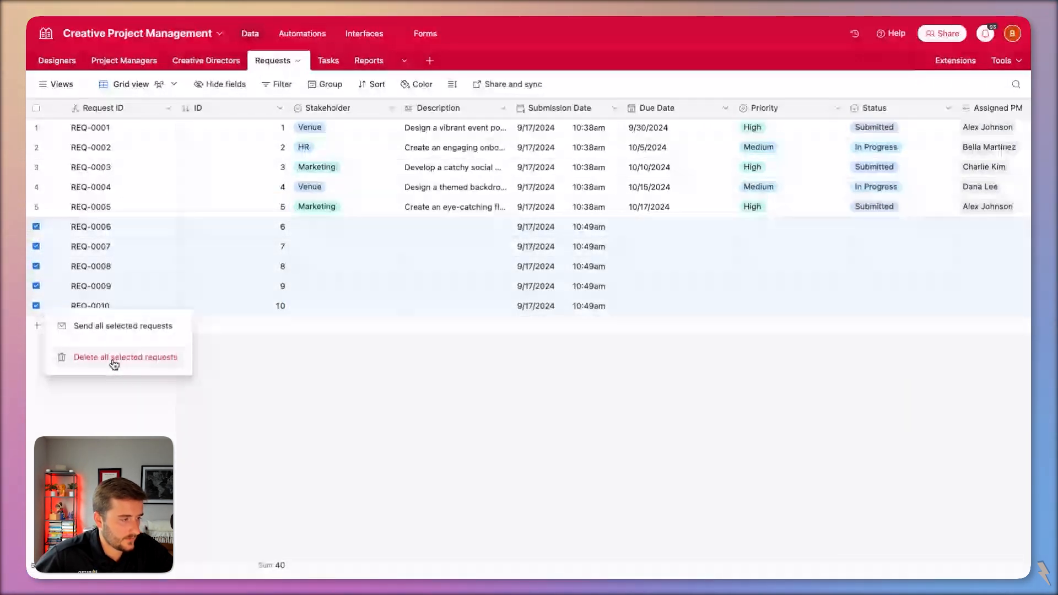
click(115, 357)
Add one blank request record at the end of the table, and delete it again
click(259, 226)
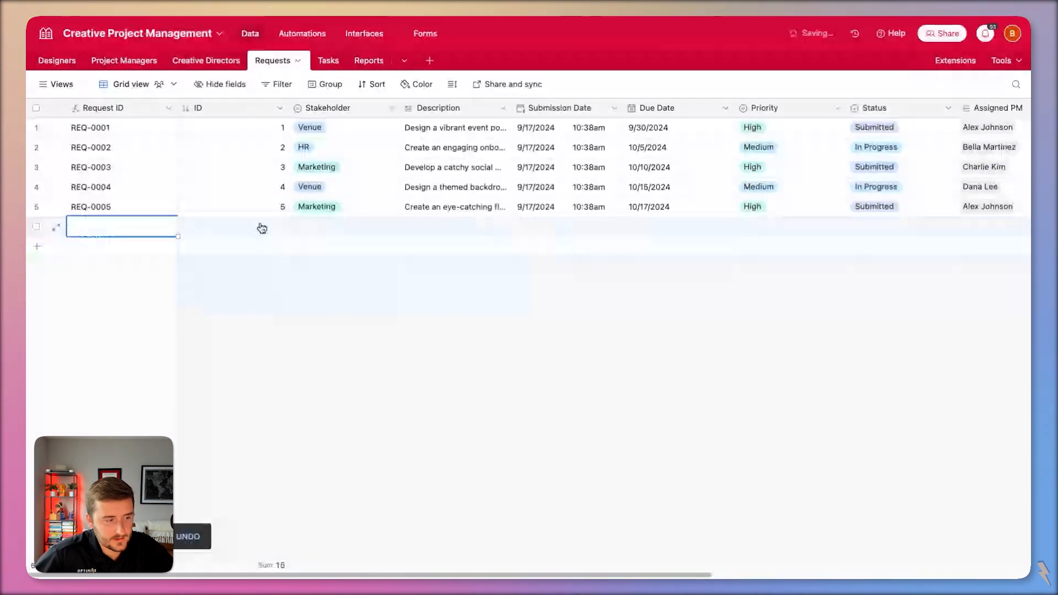
right_click(231, 235)
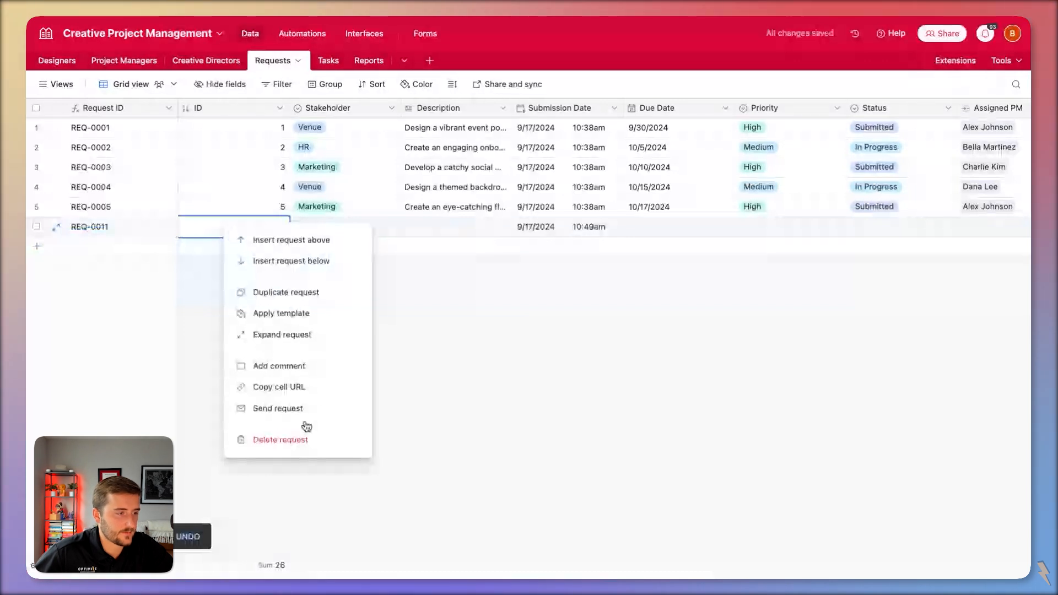
click(298, 439)
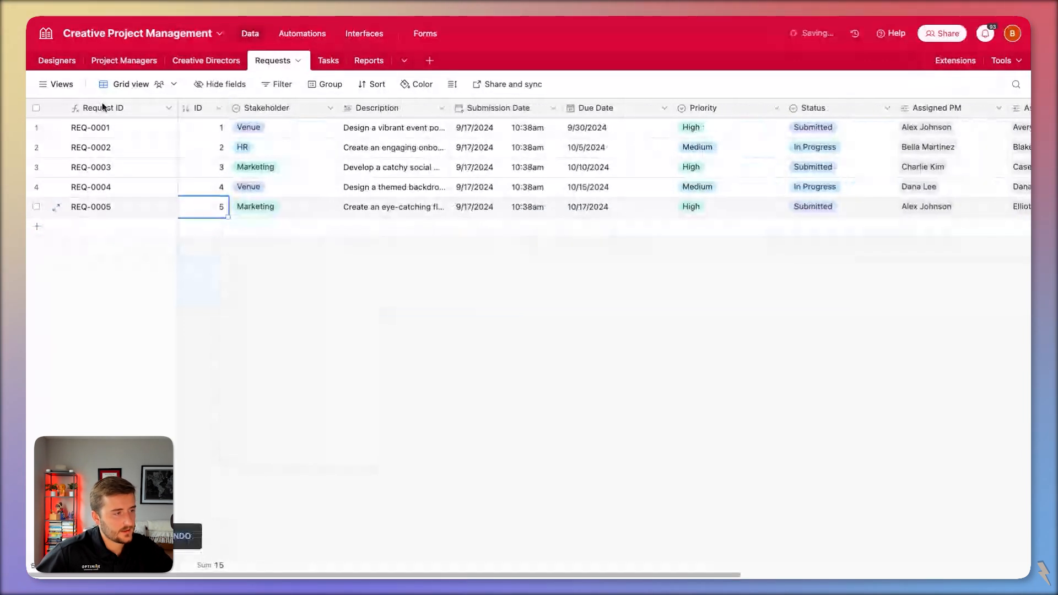
Copy the name, email, phone number and photo of all four project managers into new records in the Creative Directors table, expanding the table
click(236, 61)
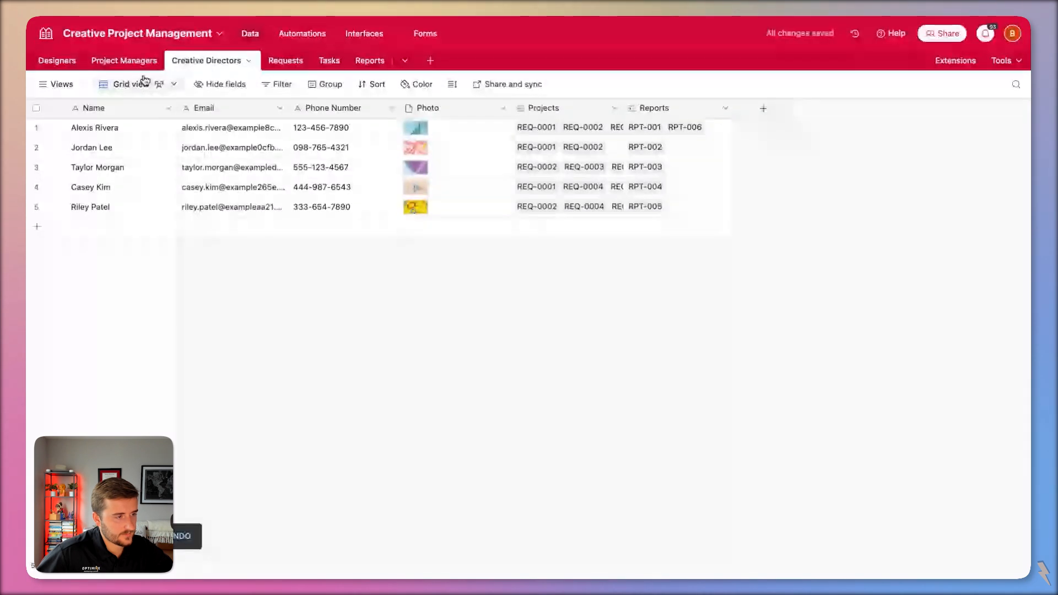
click(127, 61)
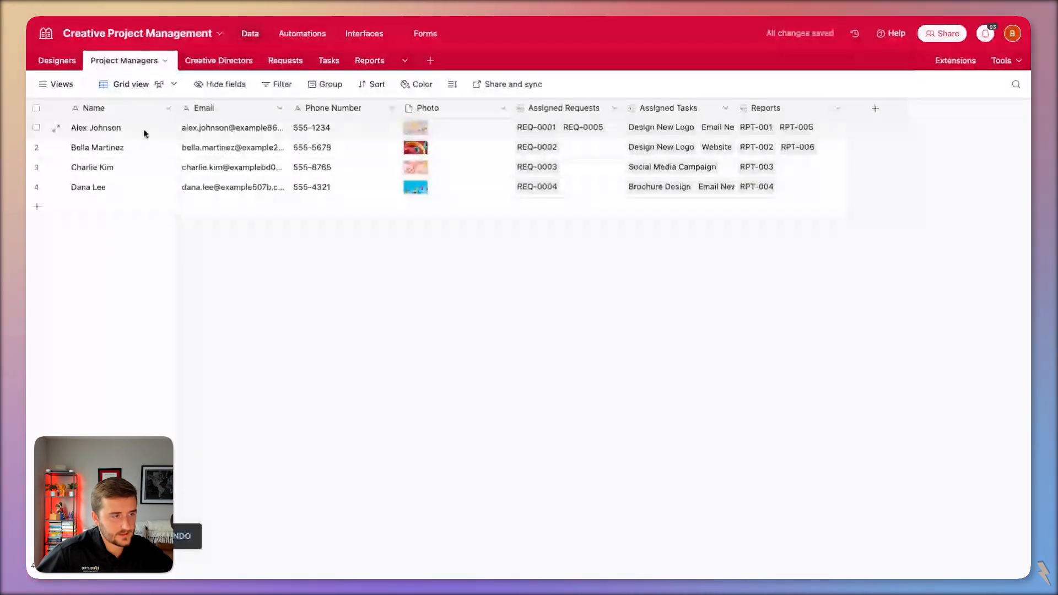
drag(144, 133, 452, 202)
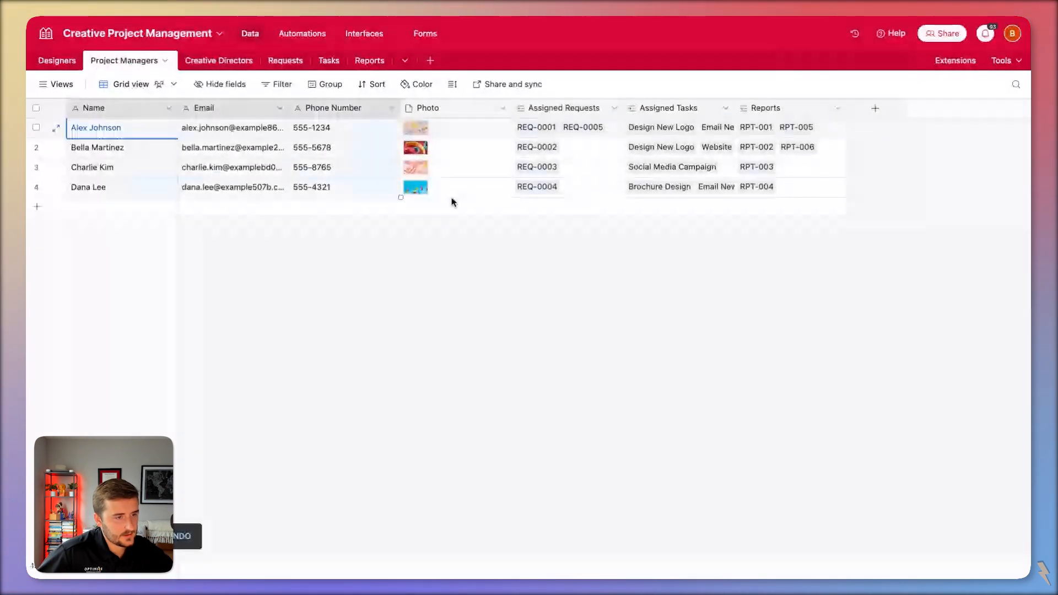
click(215, 61)
click(126, 217)
click(125, 224)
key(super+v)
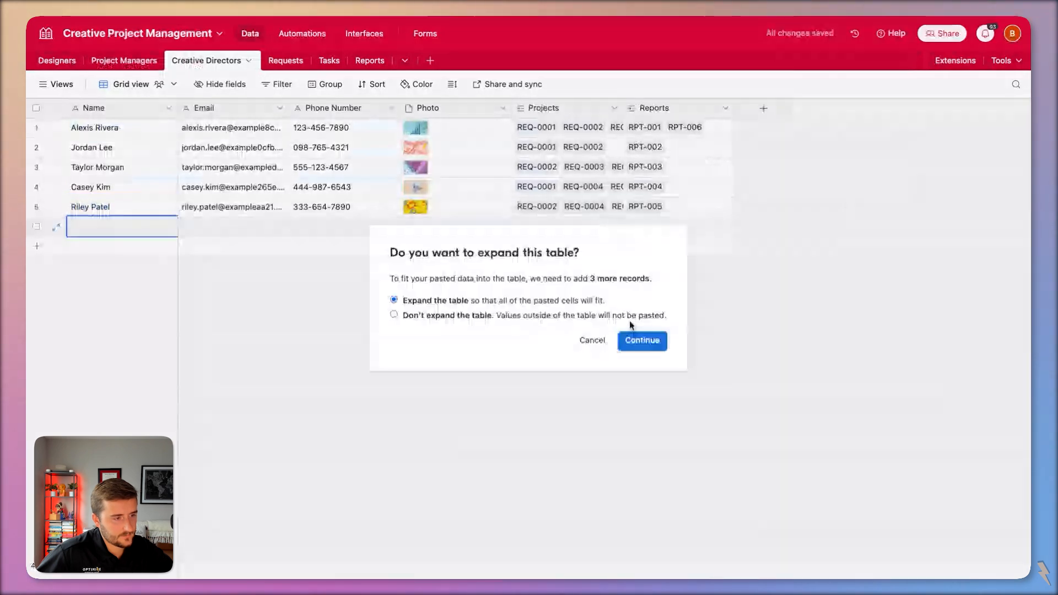
click(639, 340)
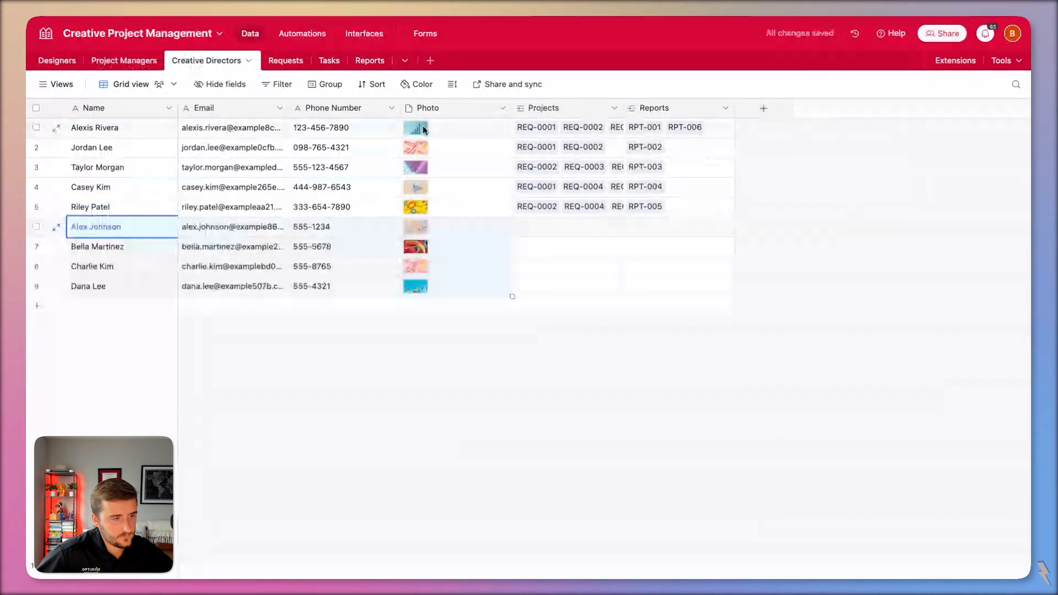
Insert a single select field named Role between the Photo and Projects fields of the Creative Directors table
click(502, 108)
click(501, 205)
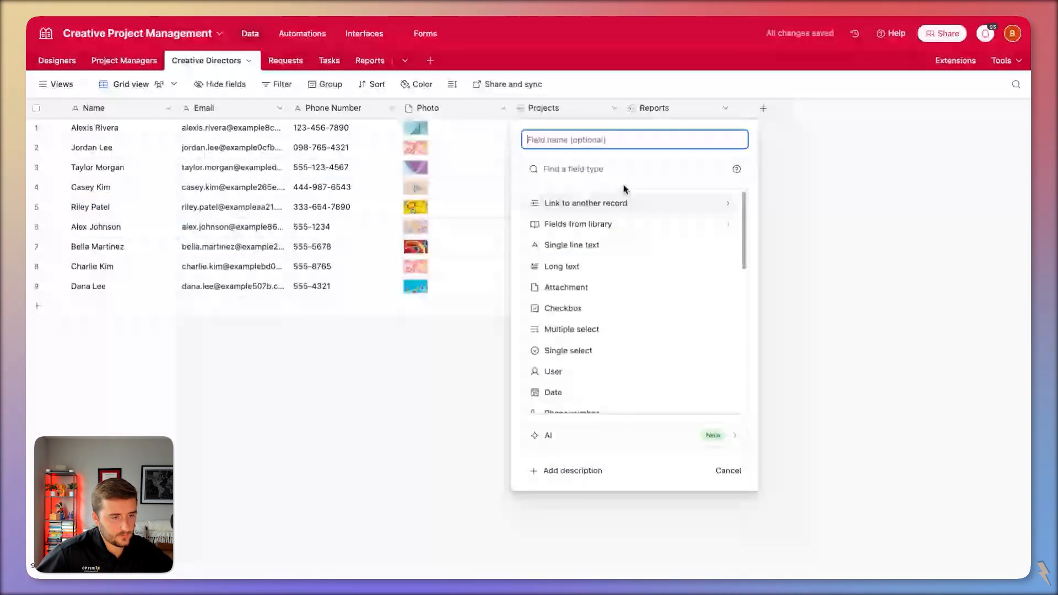
click(610, 171)
text(Role)
click(625, 143)
text(Role)
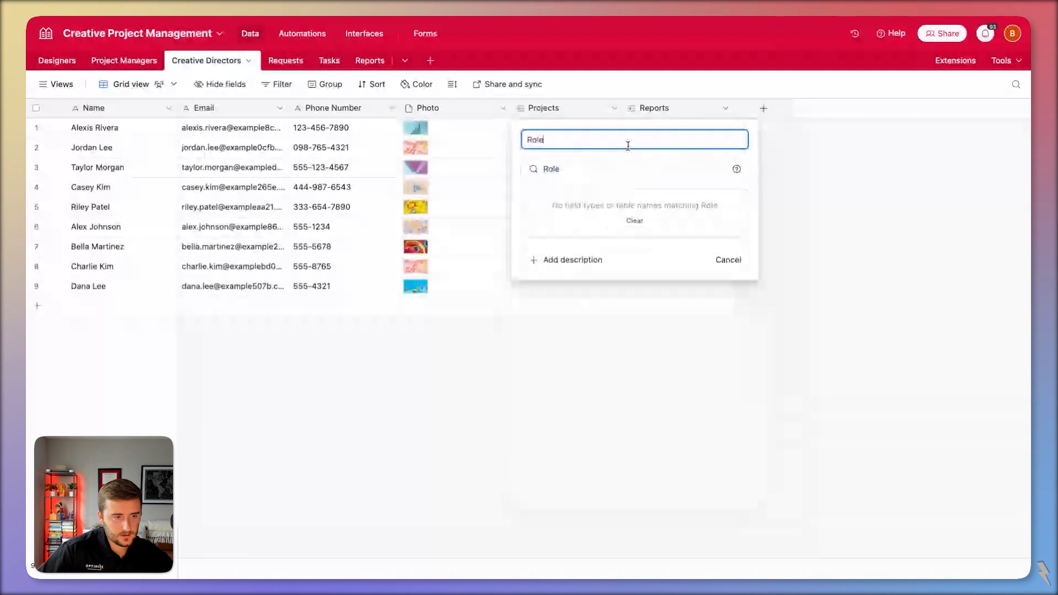
double_click(680, 170)
key(BackSpace)
click(671, 144)
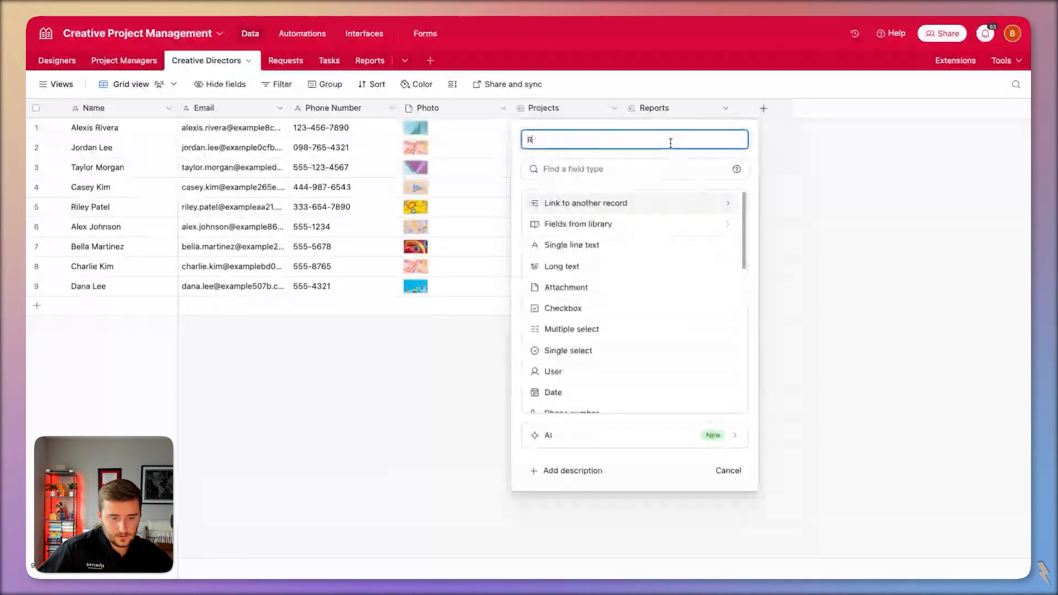
click(665, 351)
Add the options Creative Director, Project Manager and Designer to the Role field
click(631, 282)
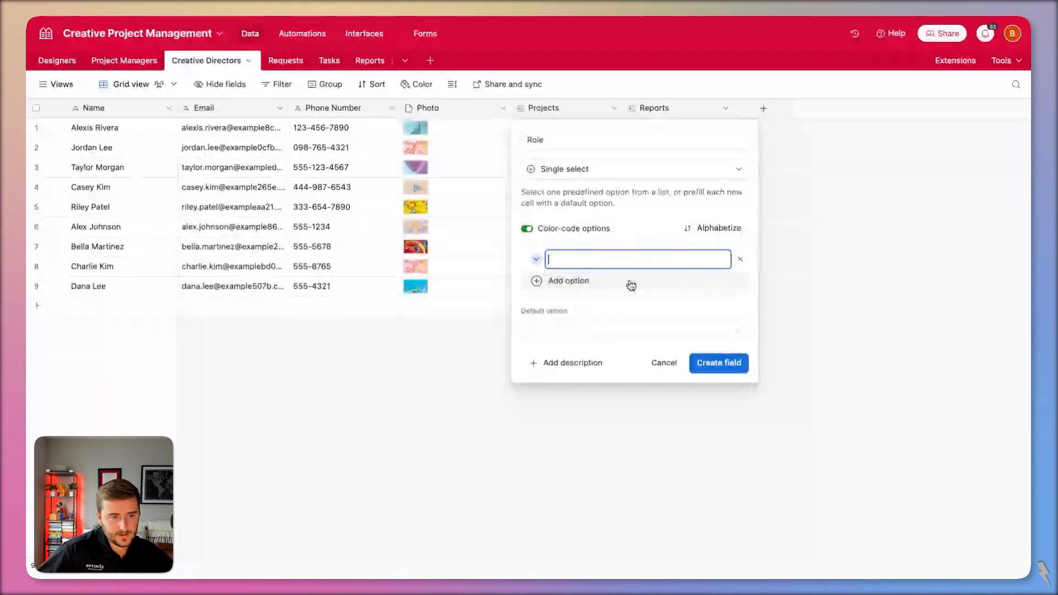
text(Creative Director)
key(Return)
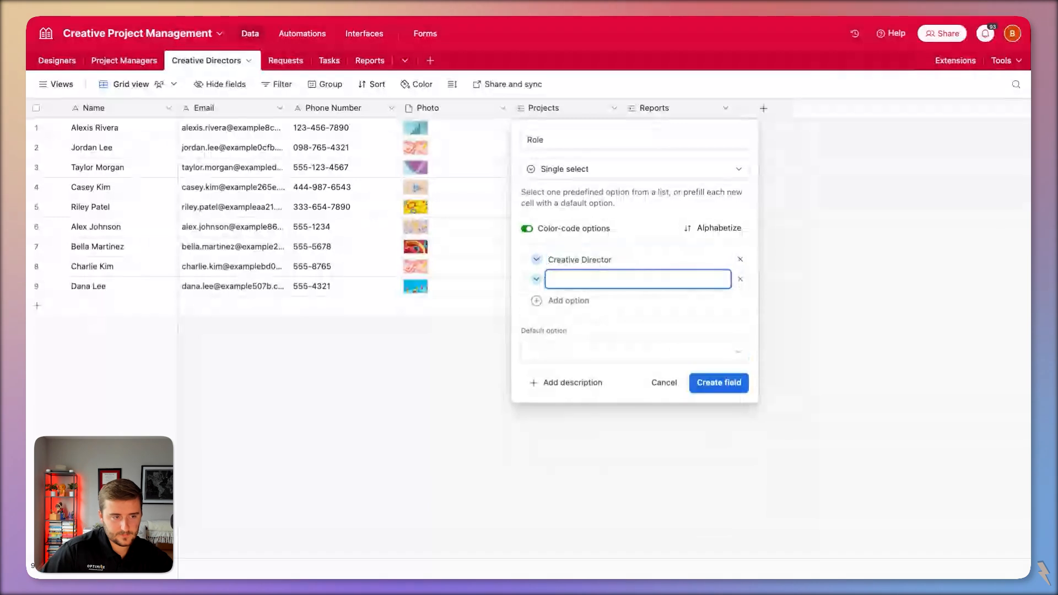
text(Project manager)
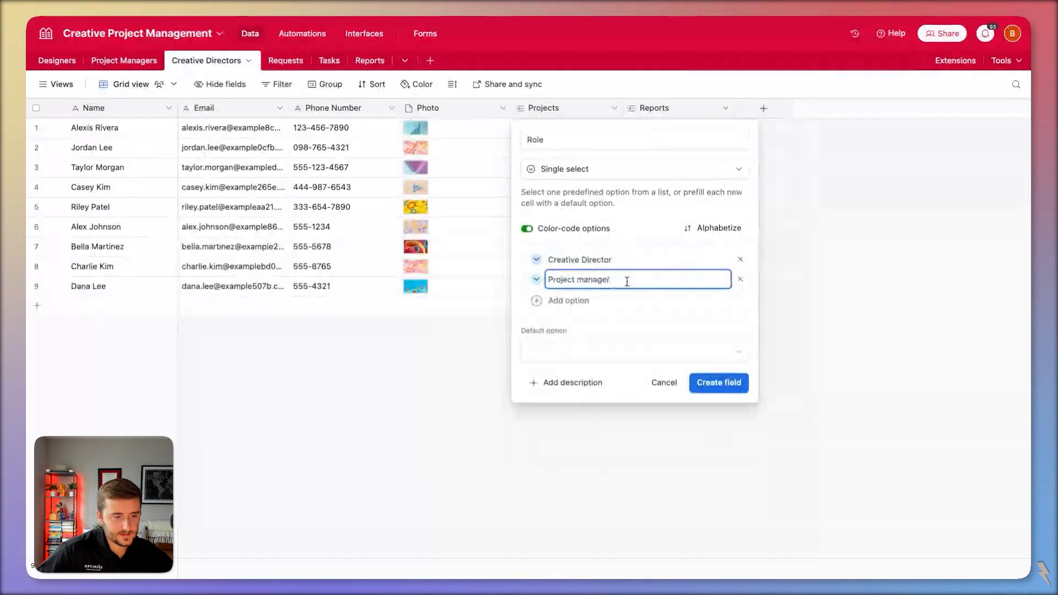
click(583, 279)
key(BackSpace)
text(M)
key(Return)
text(Designer)
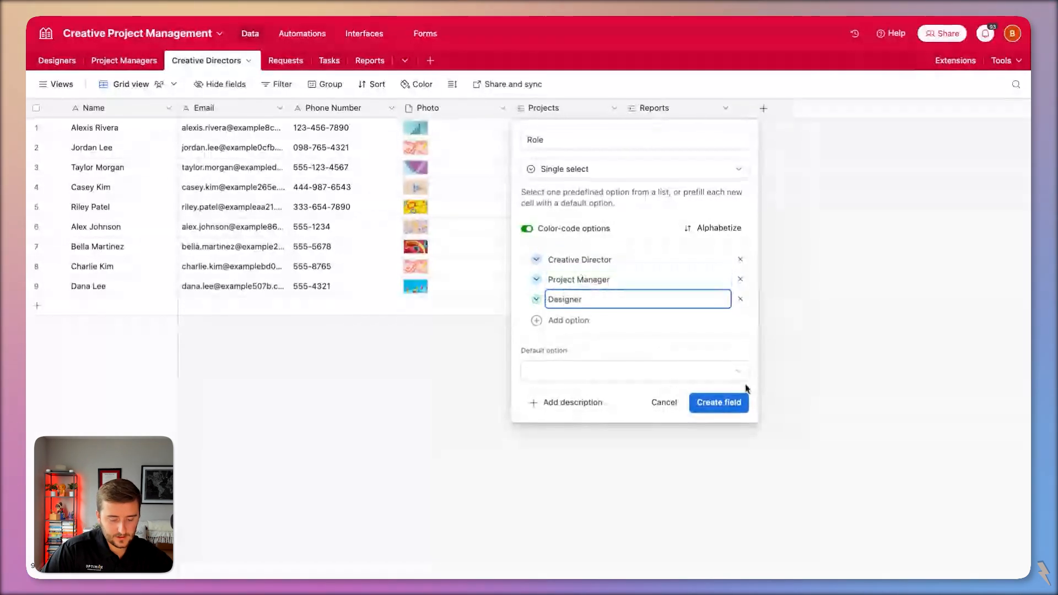
Color-code Creative Director yellow, Project Manager bright blue and Designer pink, and create the Role field
click(537, 259)
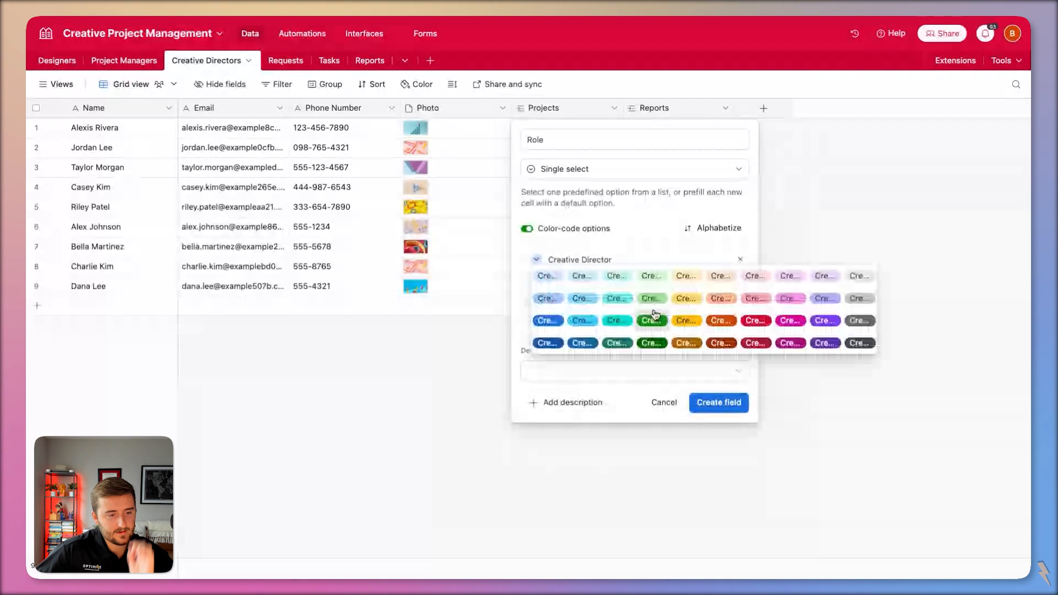
click(677, 319)
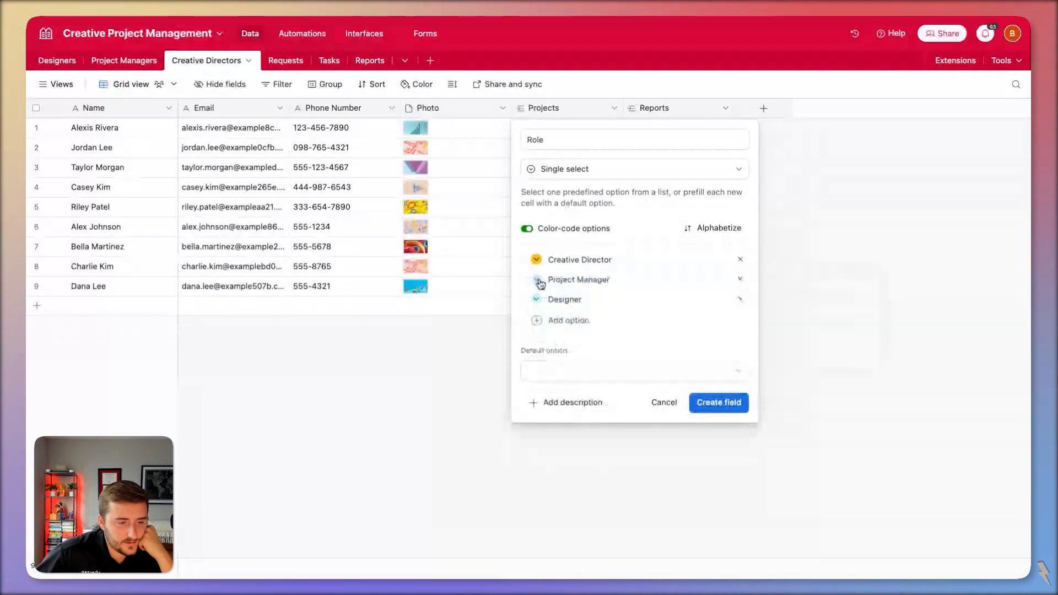
click(537, 281)
click(599, 341)
click(537, 300)
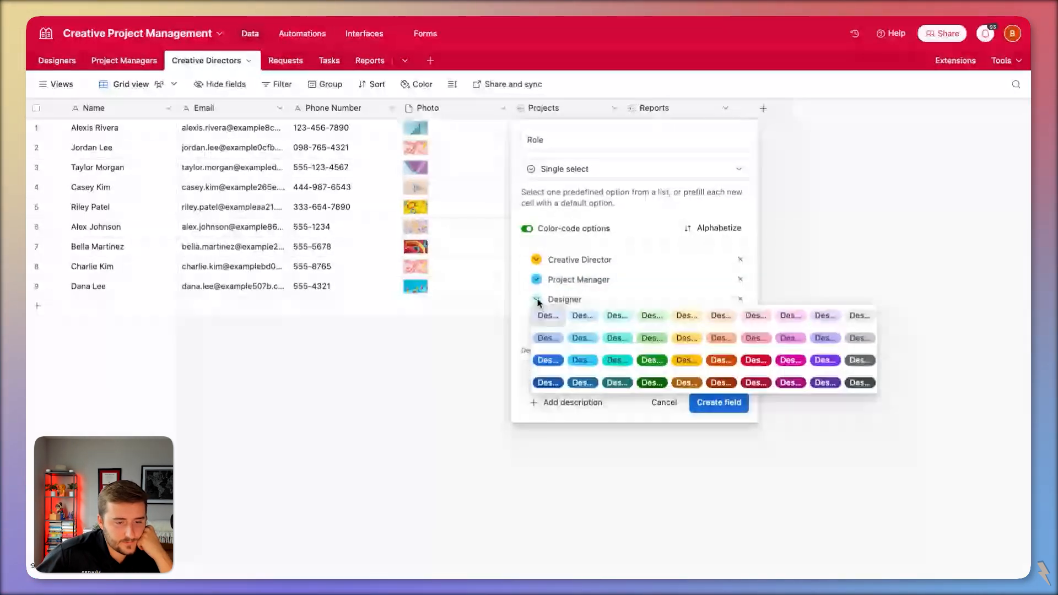
click(721, 382)
click(719, 402)
Assign the Creative Director role to the first five records and Project Manager to the four pasted records
double_click(539, 128)
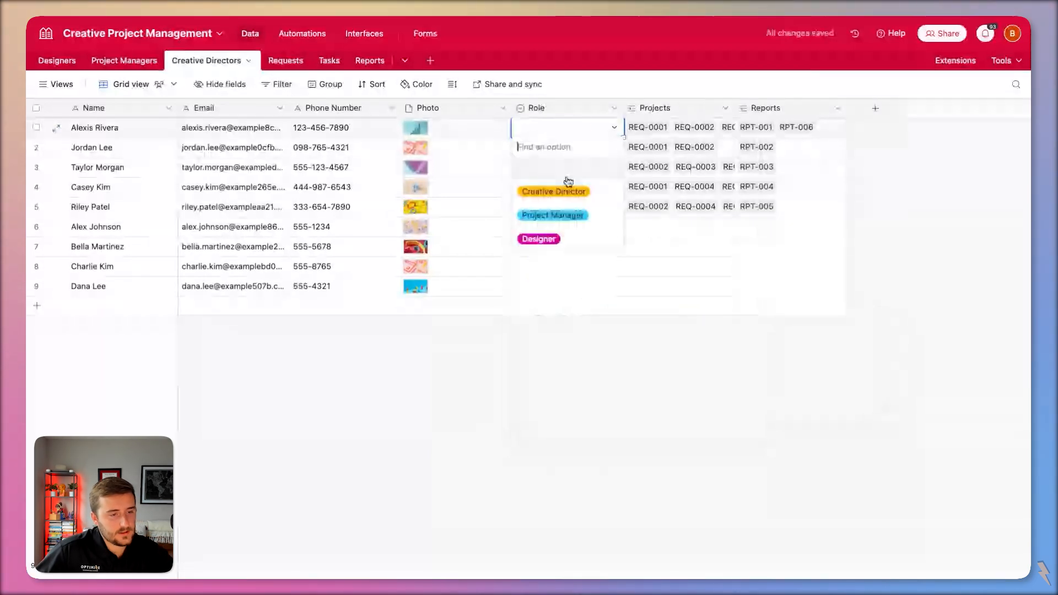
click(545, 189)
drag(581, 207, 582, 208)
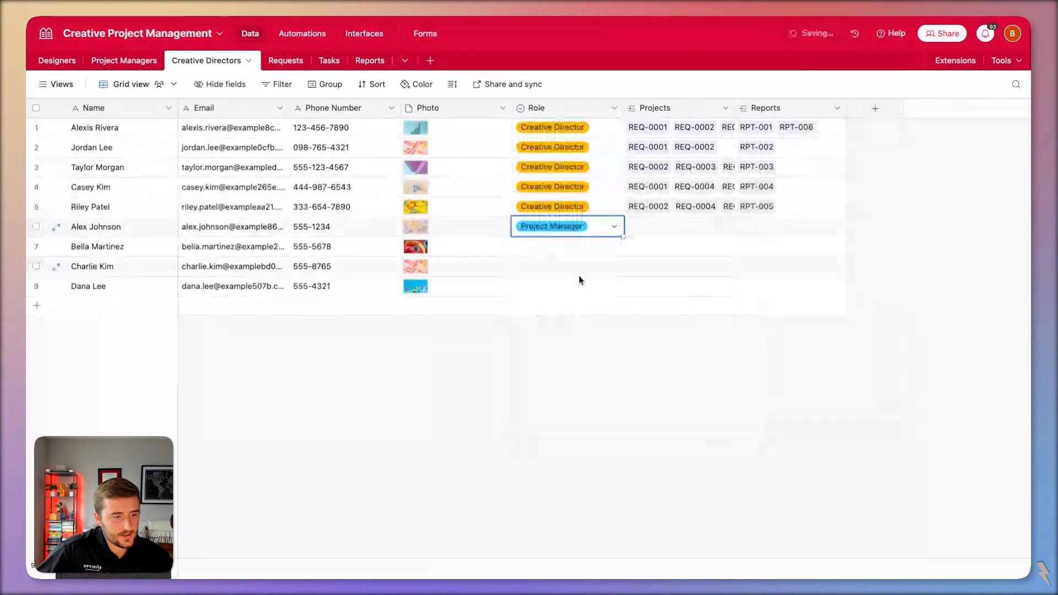
drag(579, 280, 580, 285)
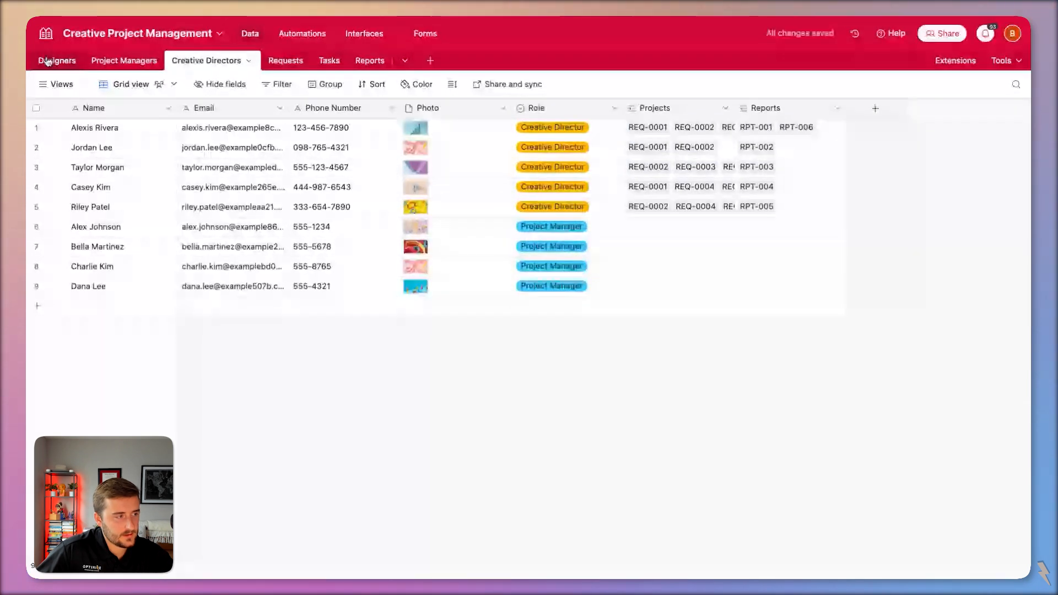
Copy the name, email, phone number and photo of all six designers into new records in the Creative Directors table, expanding the table
click(48, 61)
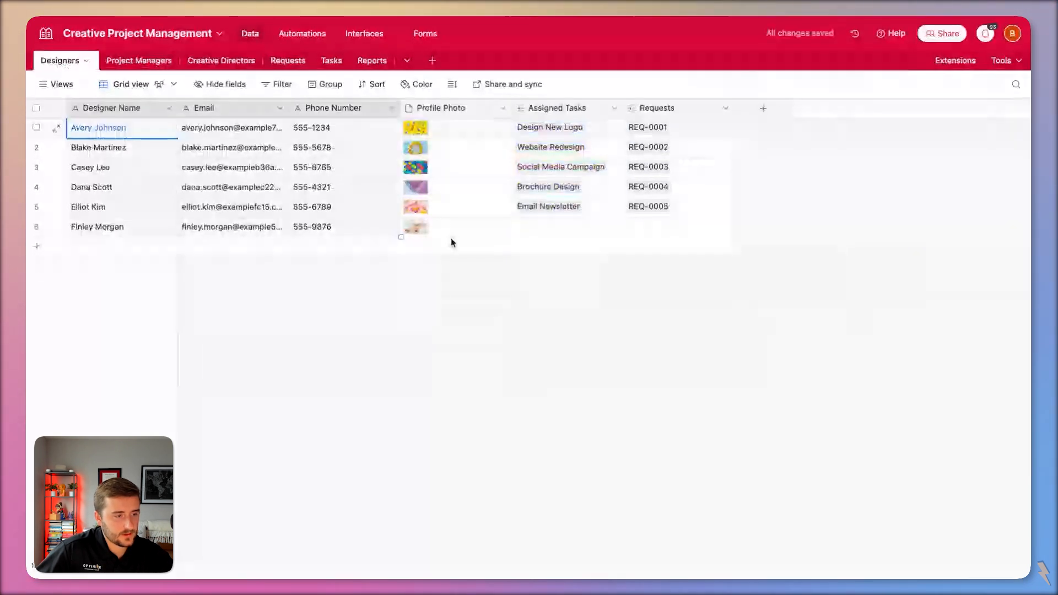
click(235, 62)
click(245, 303)
key(ctrl+v)
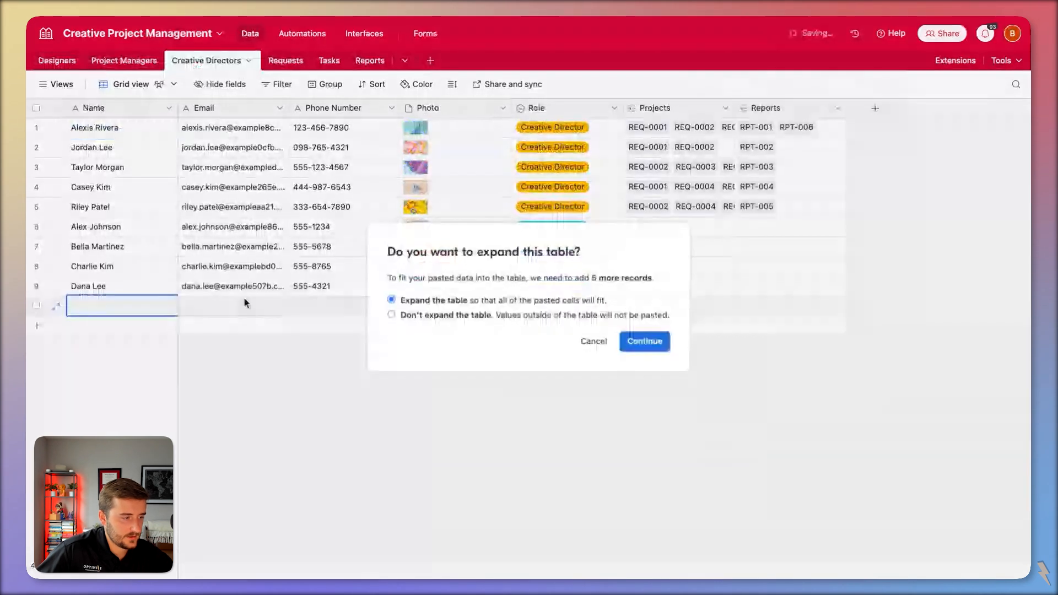
key(Return)
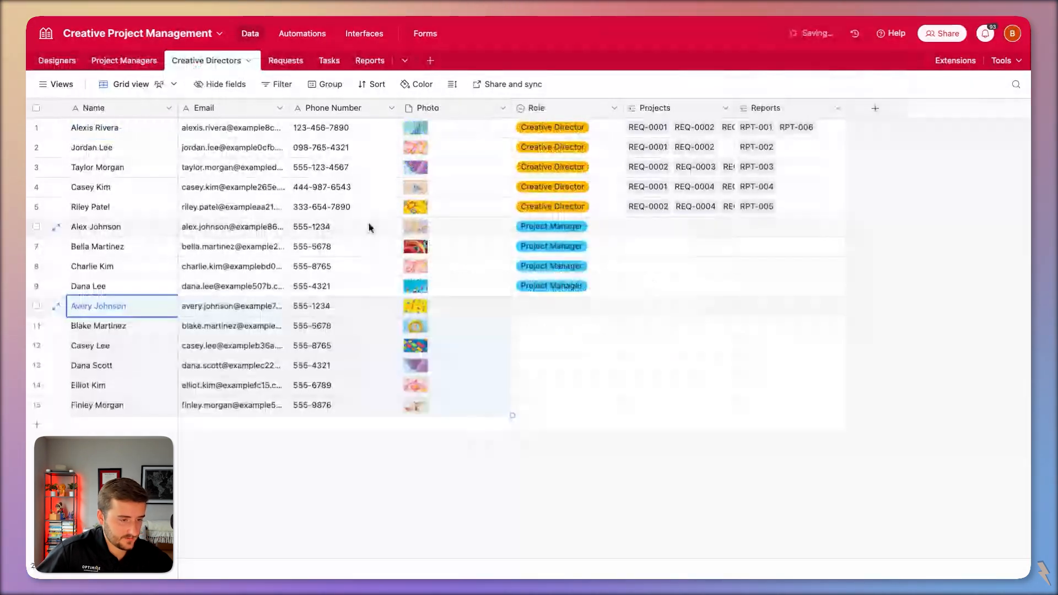
Set the Role of the six pasted designer records to Designer
double_click(530, 307)
click(548, 420)
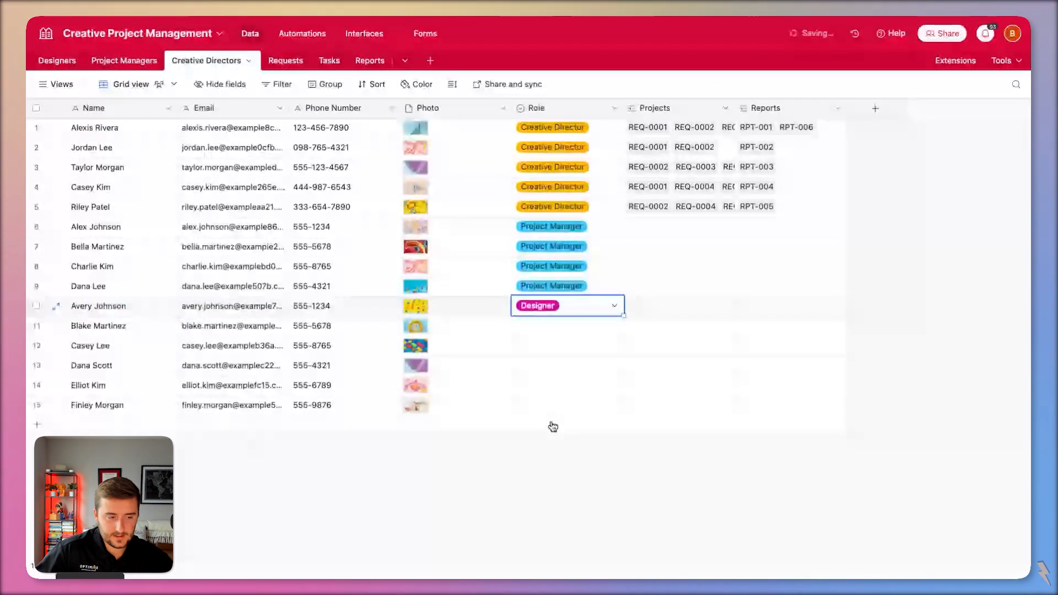
drag(623, 315, 541, 404)
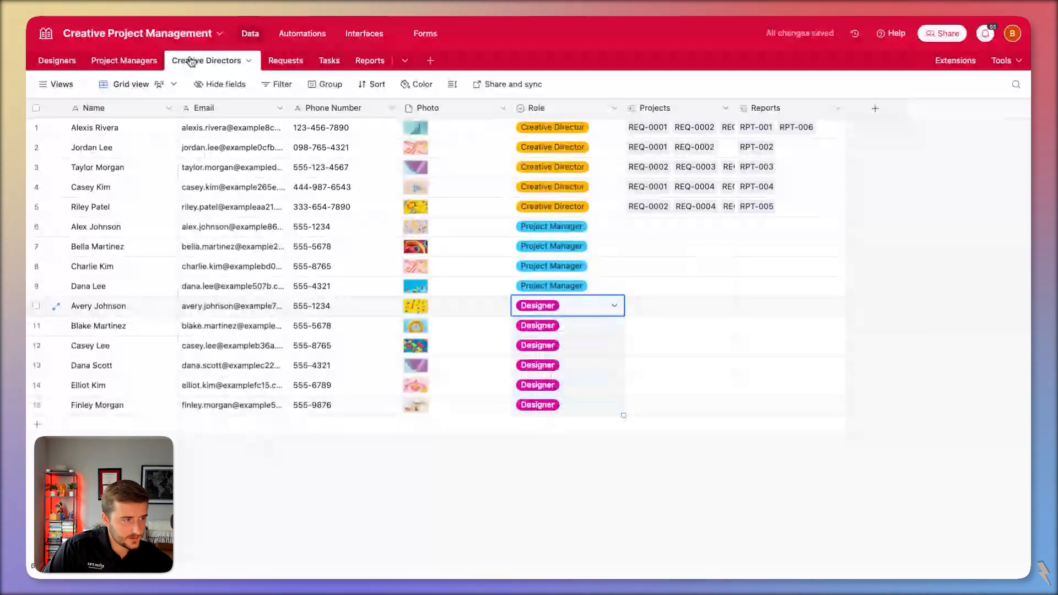
Rename the Creative Directors table as Team
double_click(190, 61)
text(Team)
key(Return)
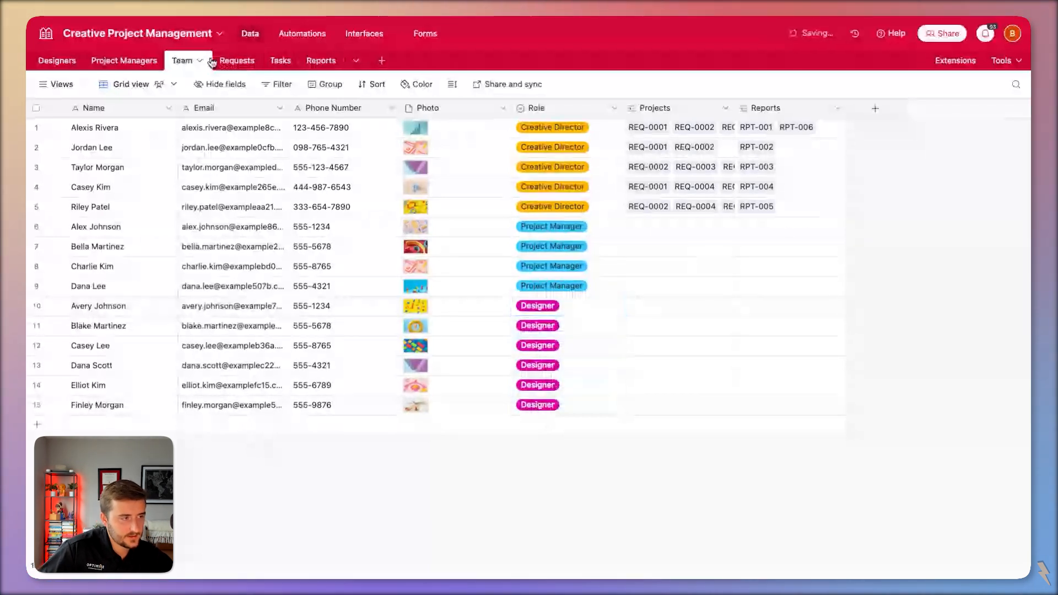
click(153, 60)
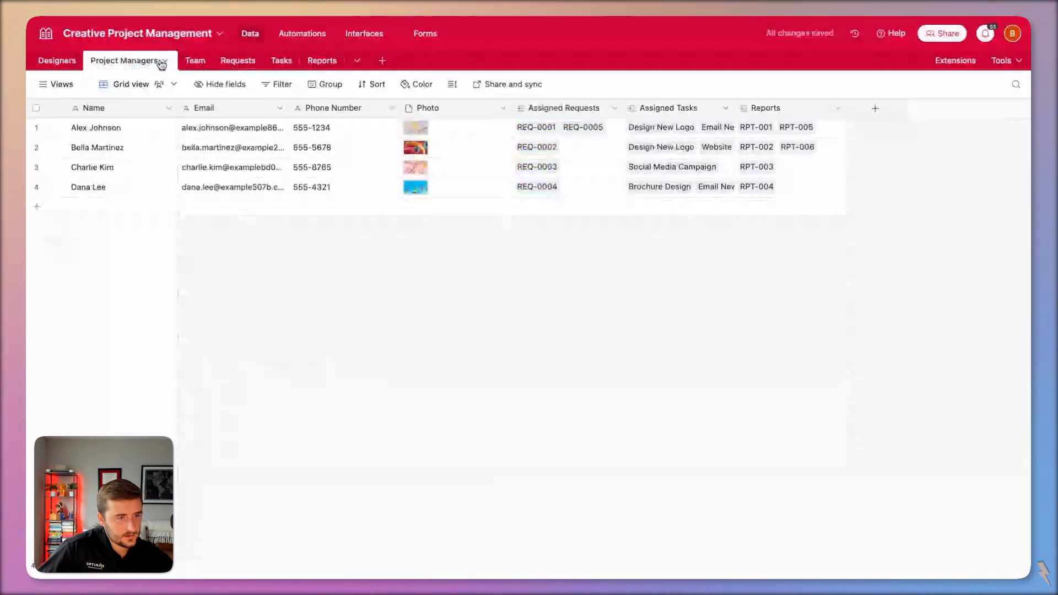
click(196, 61)
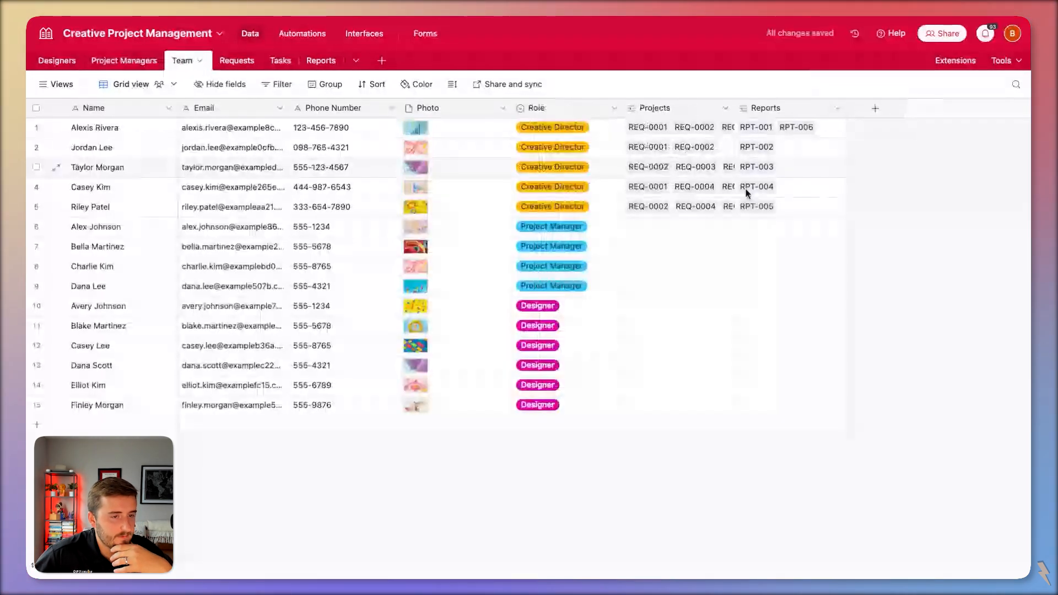
click(145, 62)
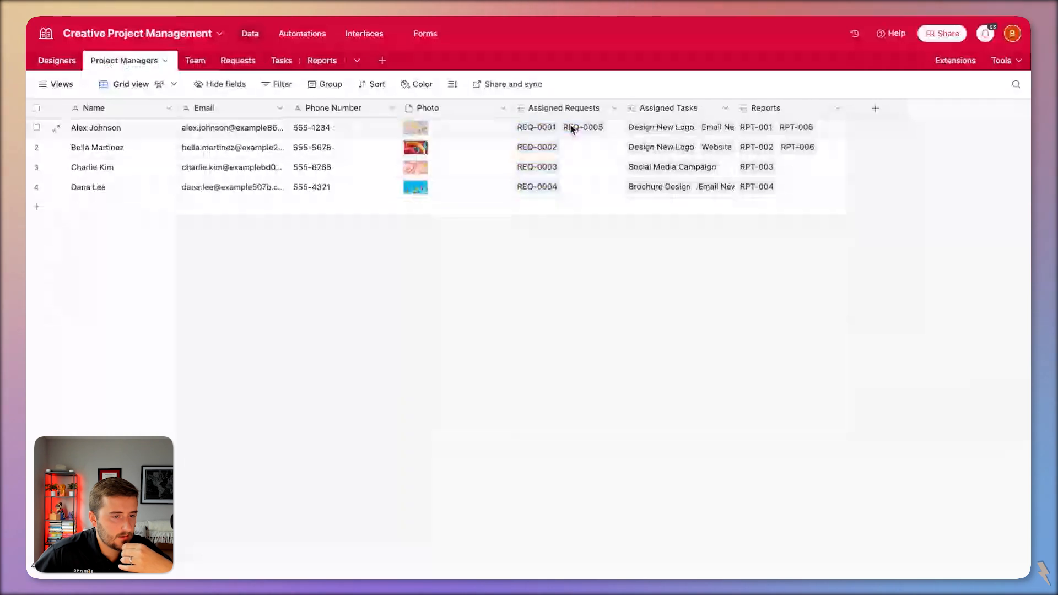
click(195, 60)
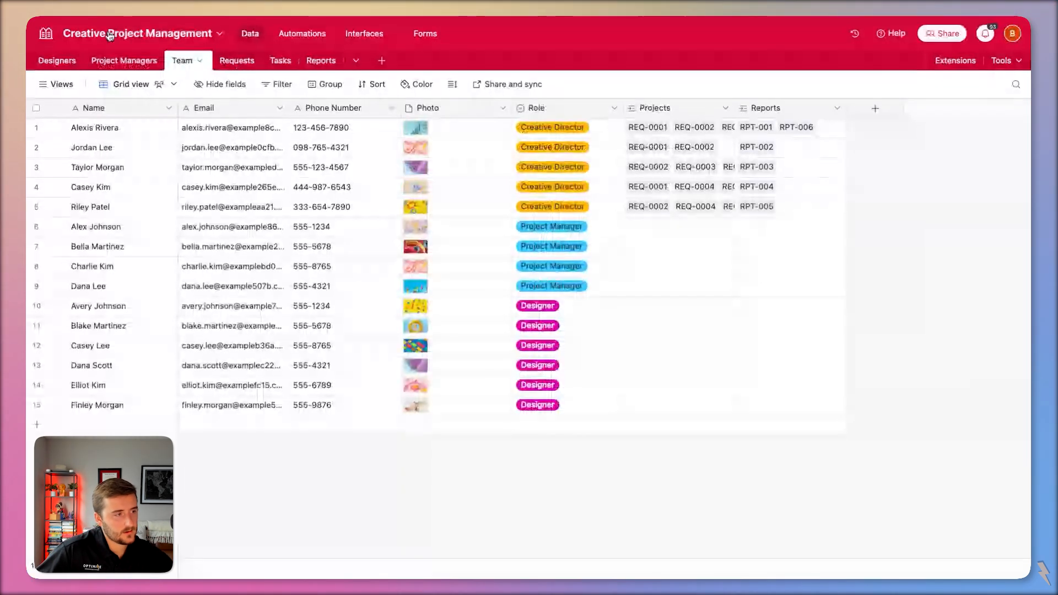
Rename the Requests table as Projects
double_click(238, 63)
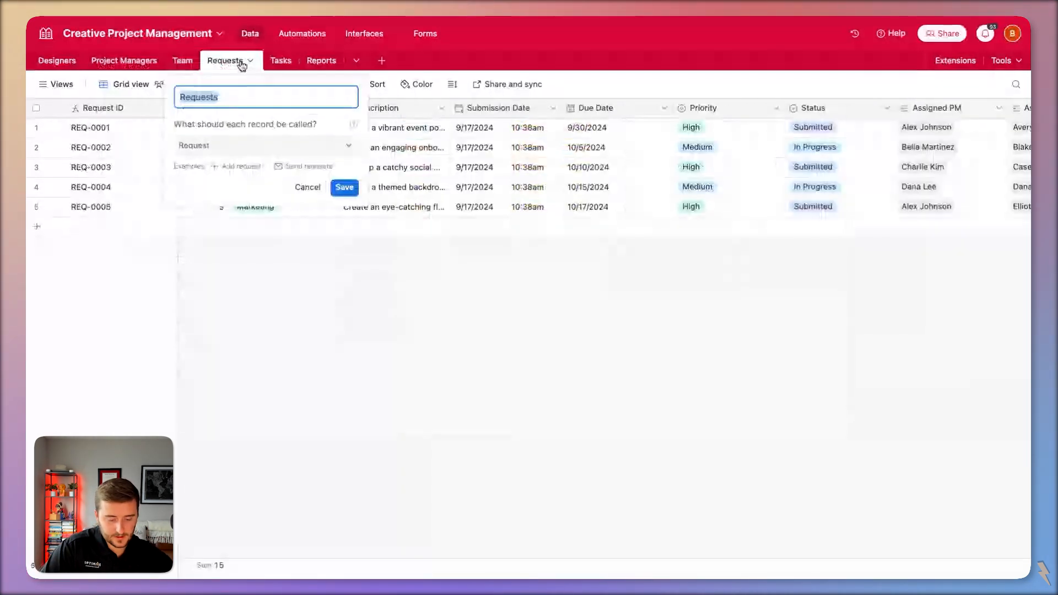
text(Projects)
key(Return)
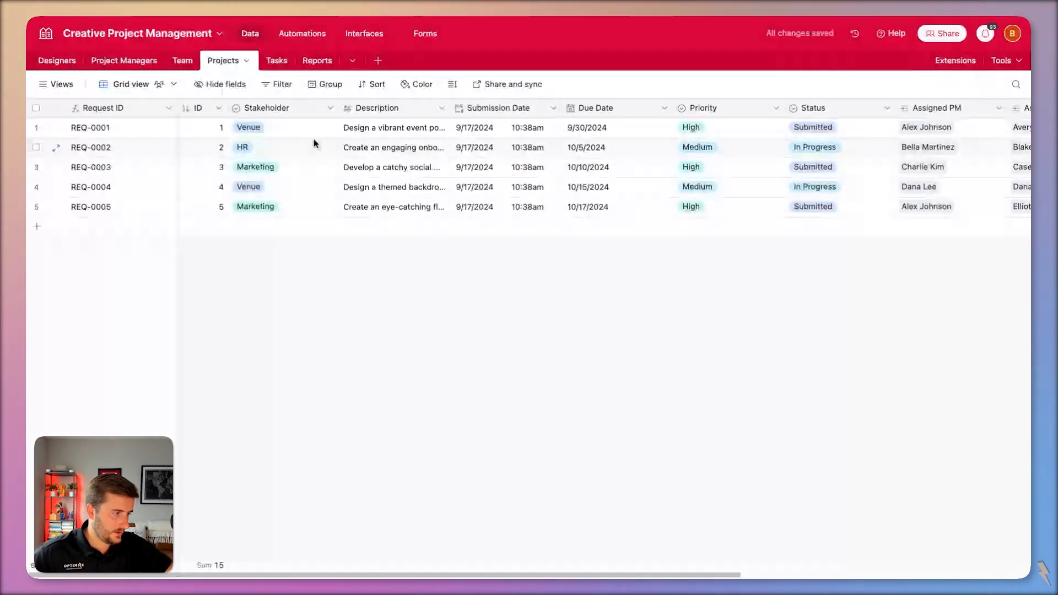
Change the prefix in the Request ID formula to CP- and save the field, accepting the impact on dependencies
double_click(105, 107)
double_click(98, 268)
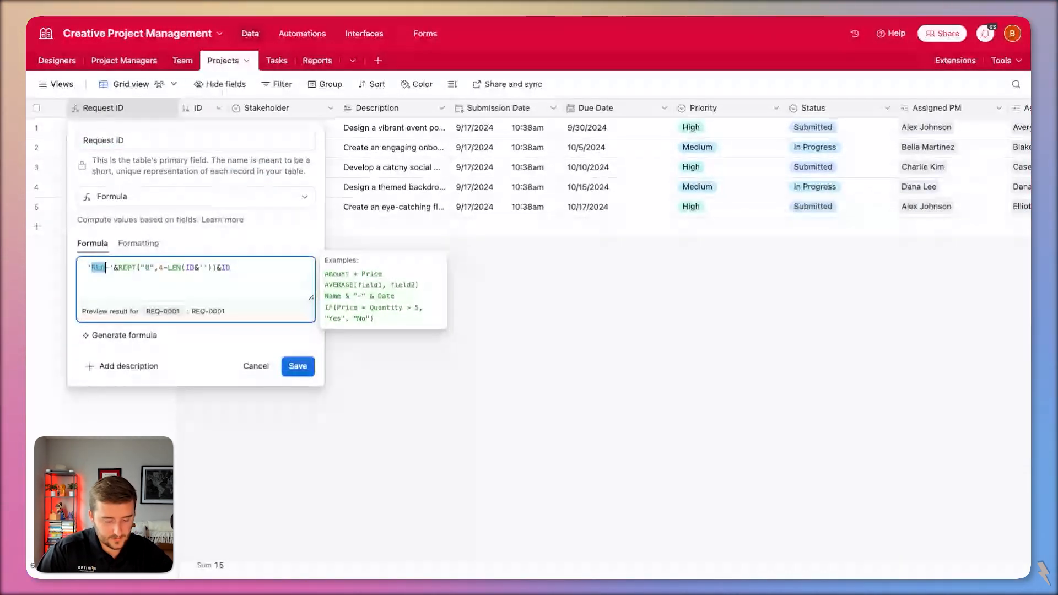
text(C)
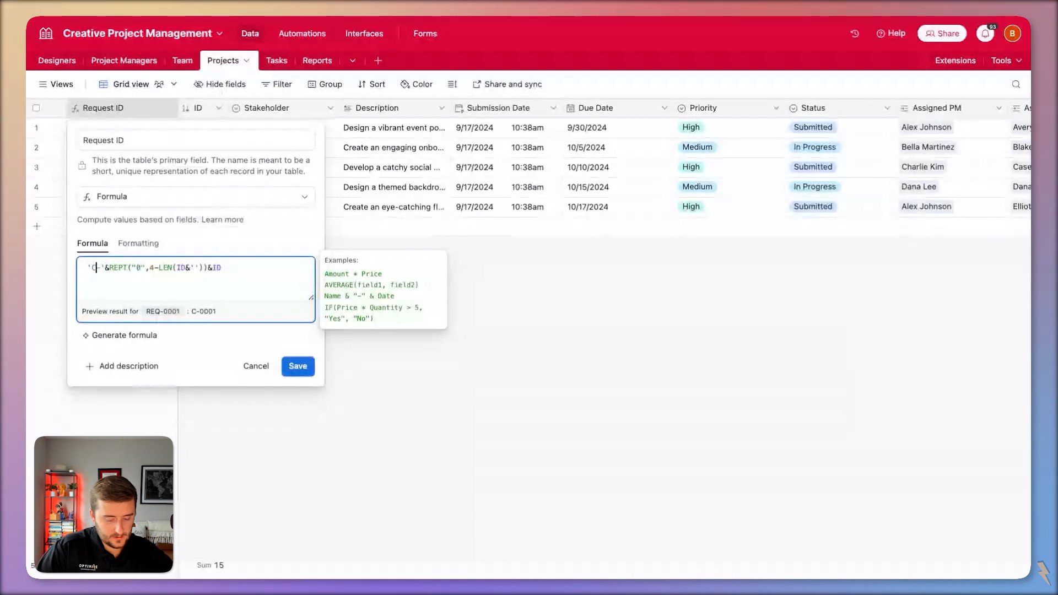
text(P)
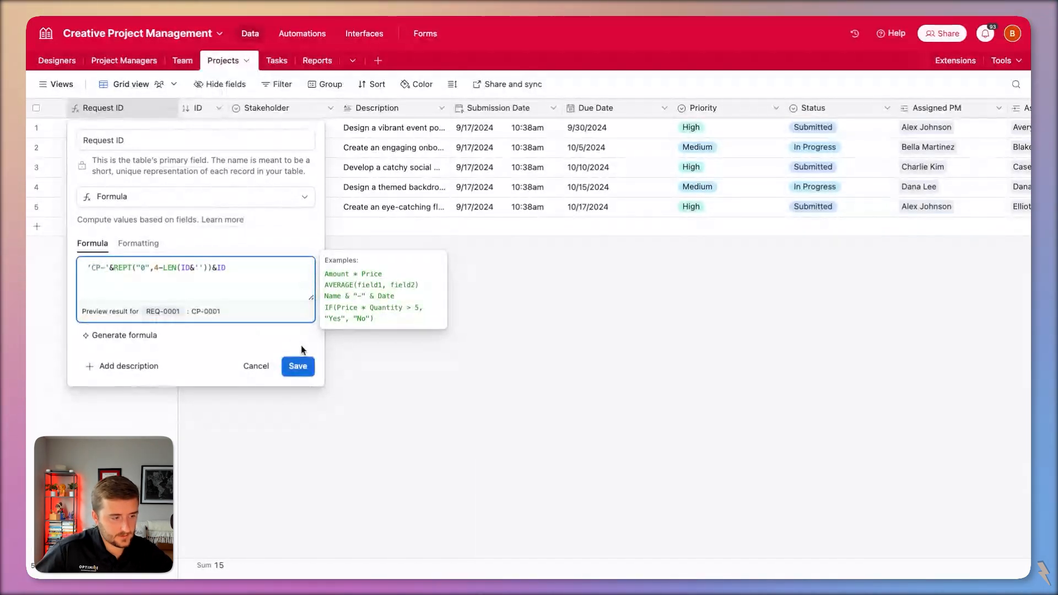
click(307, 367)
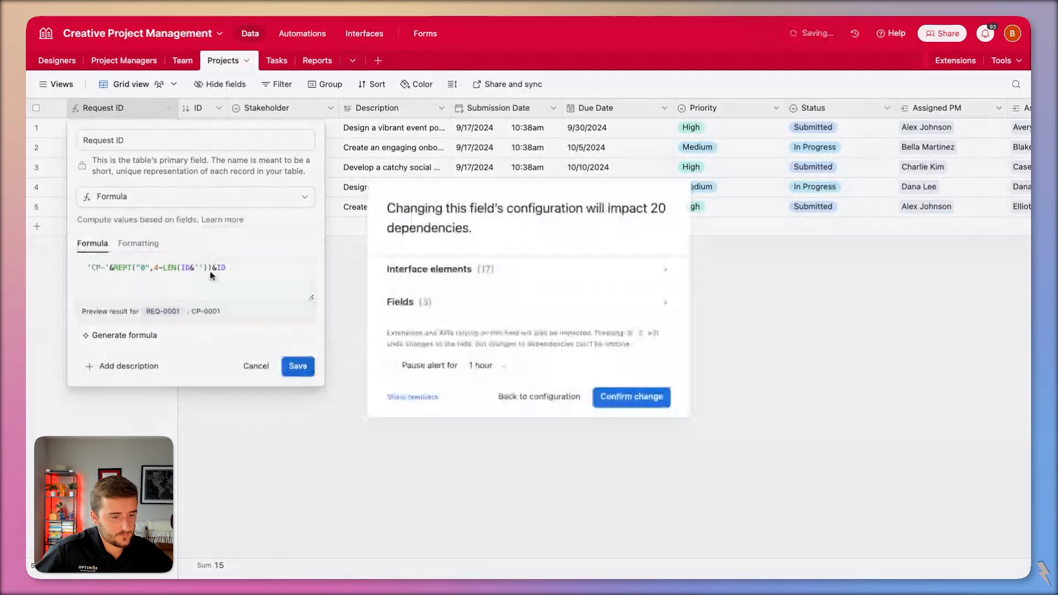
click(666, 394)
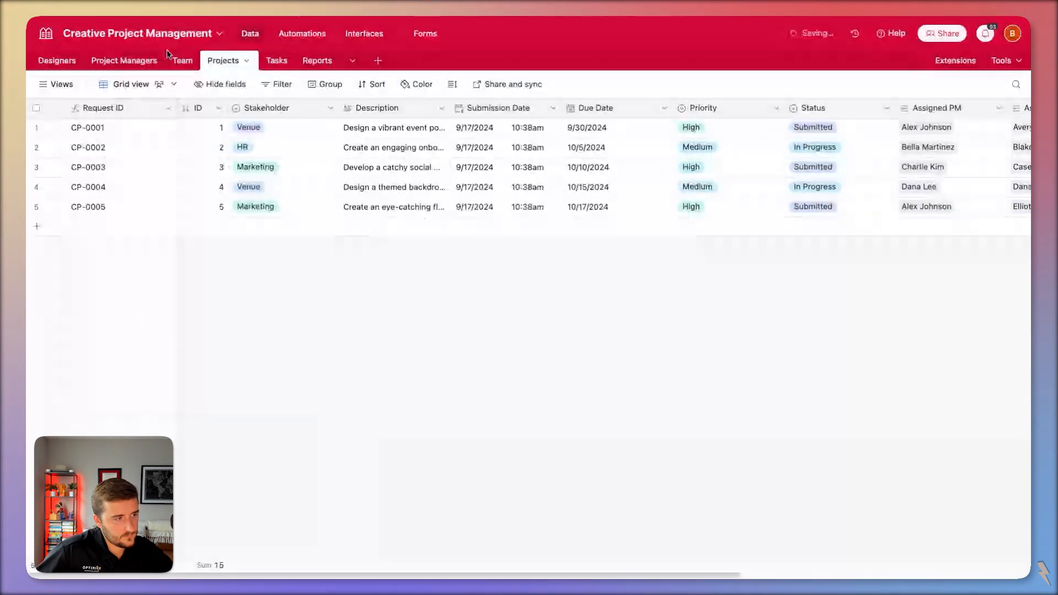
Copy the Assigned Requests links from the Project Managers table into the Projects field of the project manager records in Team
click(174, 59)
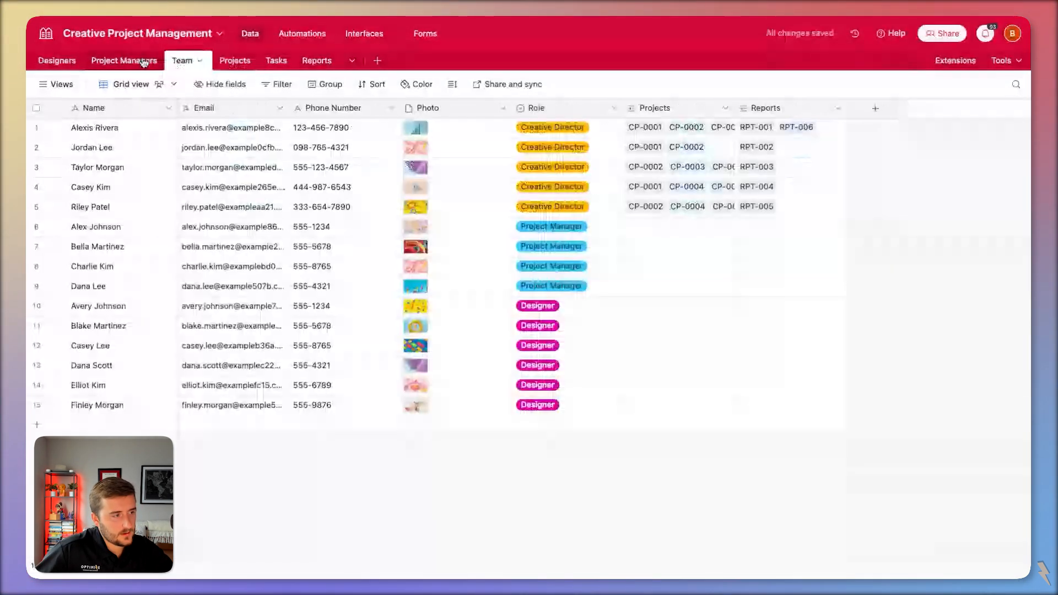
click(142, 61)
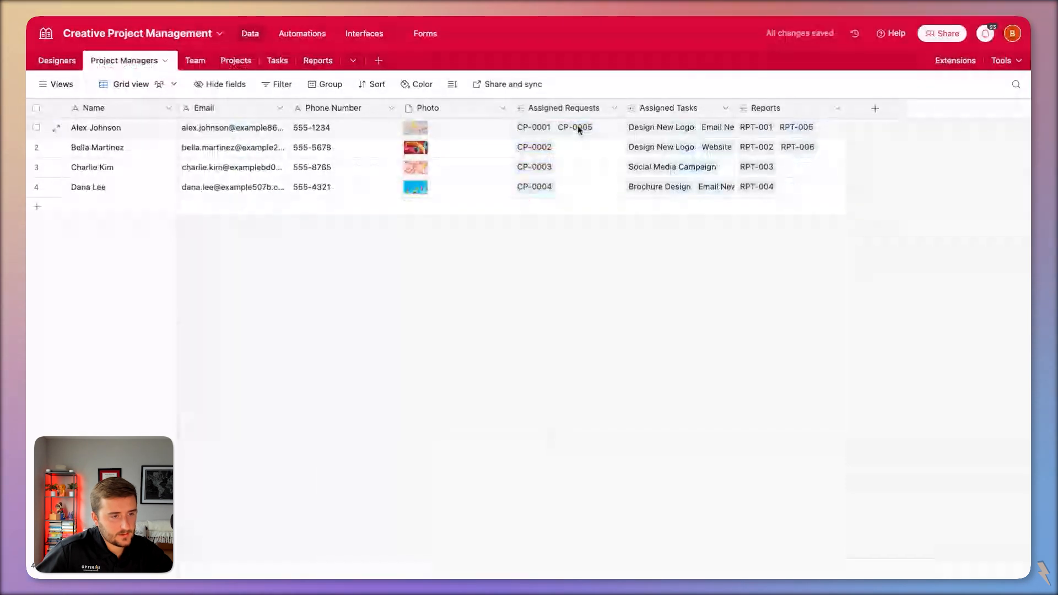
click(578, 124)
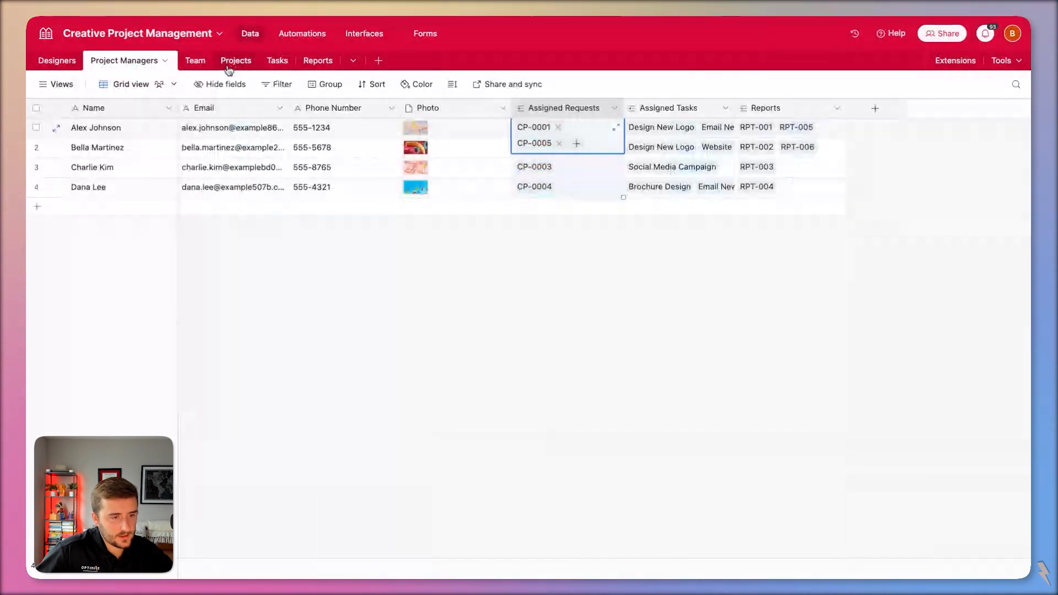
click(196, 61)
click(656, 228)
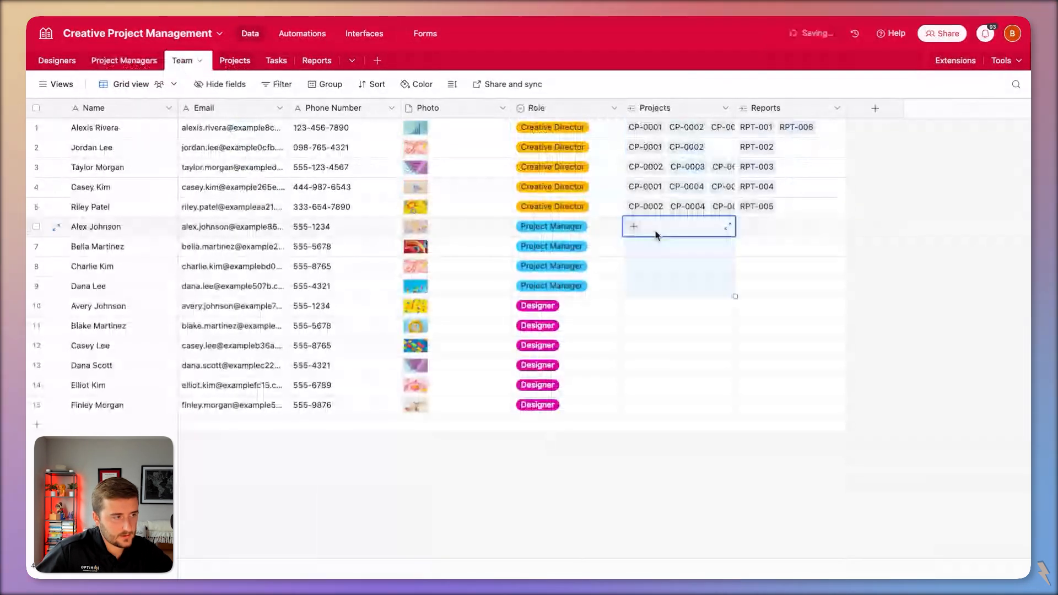
Copy the Requests links from the Designers table into the Projects field of the designer records in Team
click(123, 59)
click(57, 60)
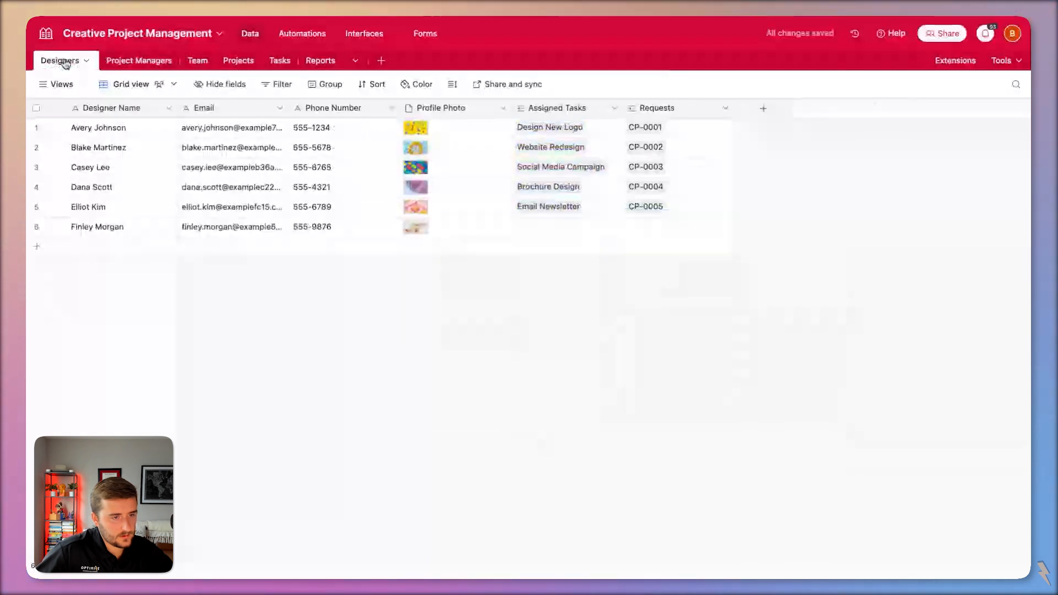
click(637, 129)
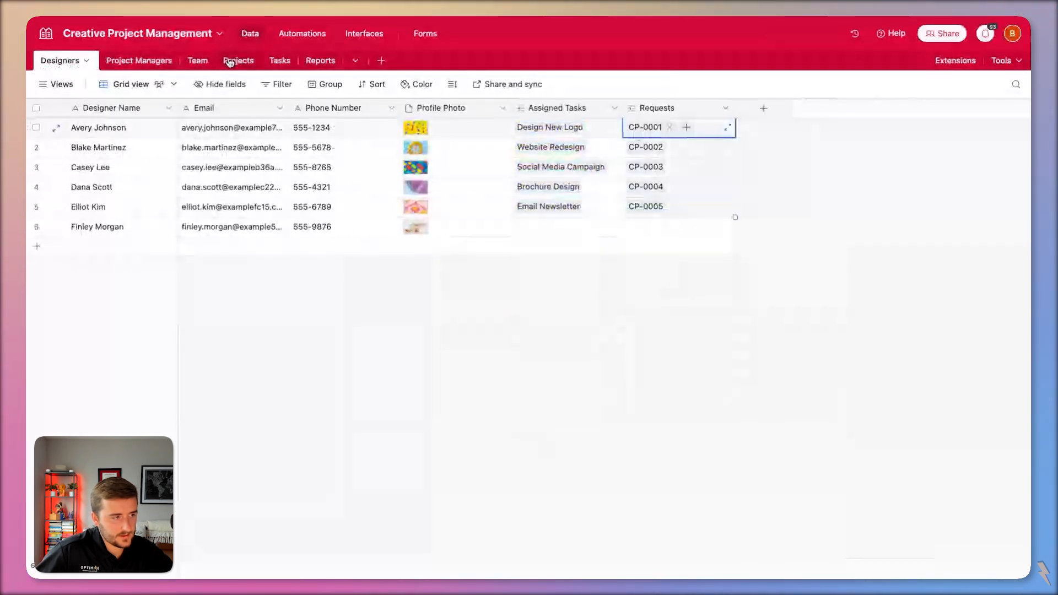
click(198, 61)
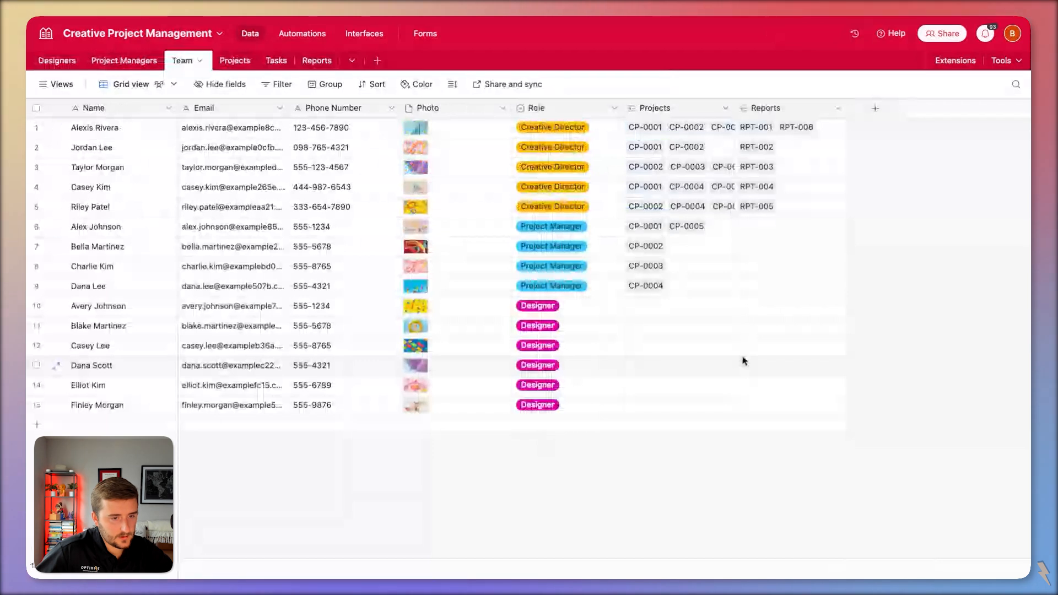
click(700, 313)
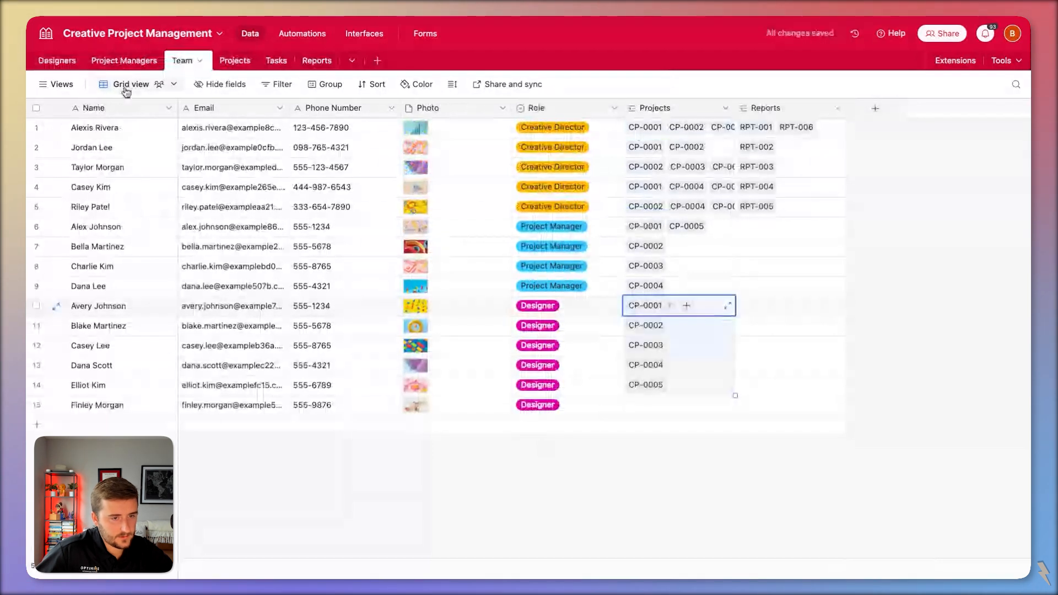
Add a field linked to the Tasks table in Team and fill it with the project managers' copied Assigned Tasks
click(124, 61)
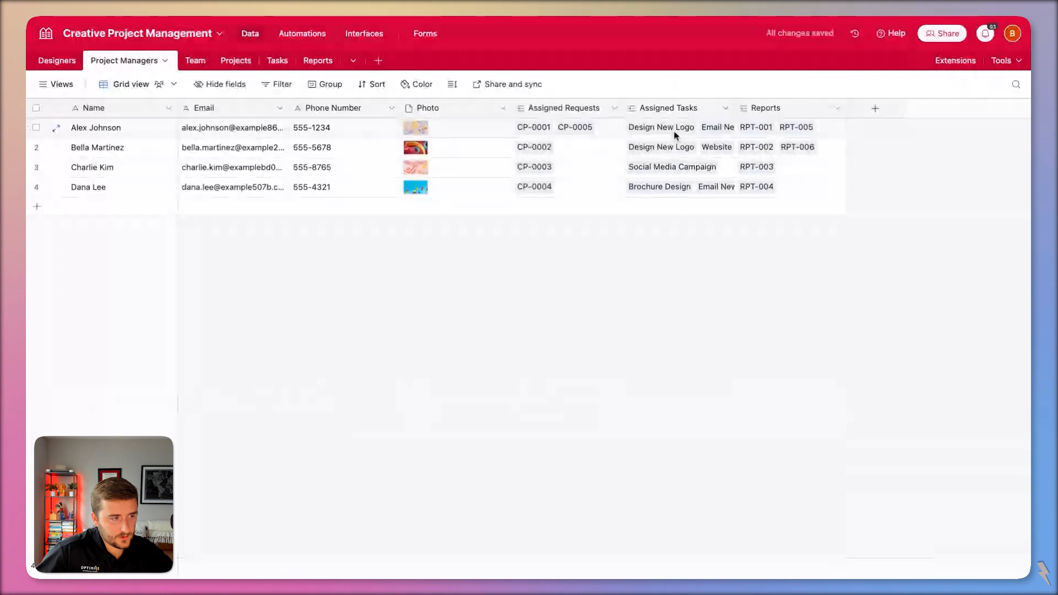
click(678, 108)
key(ctrl+c)
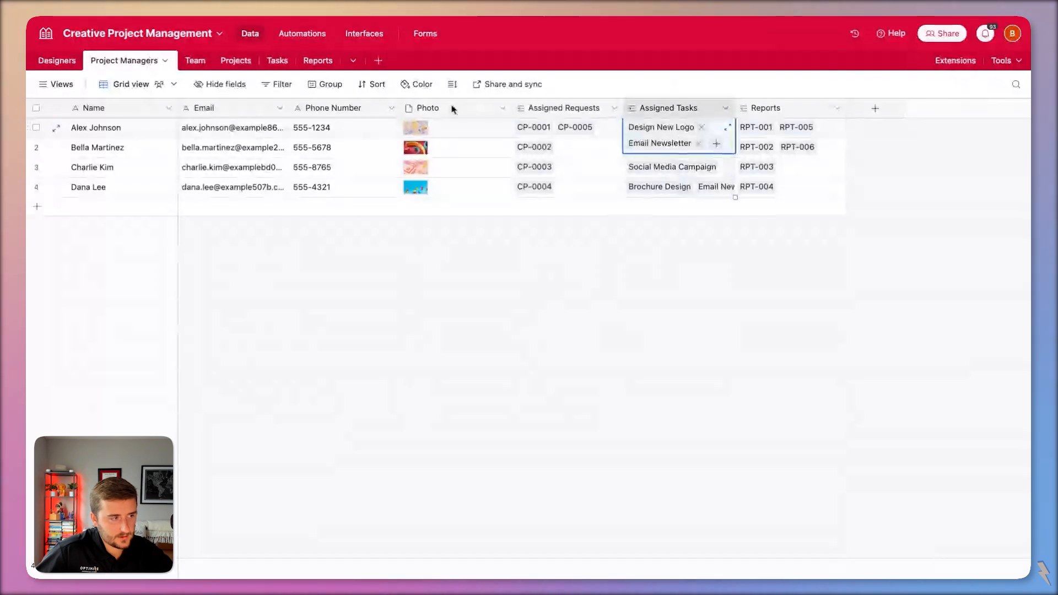
click(202, 59)
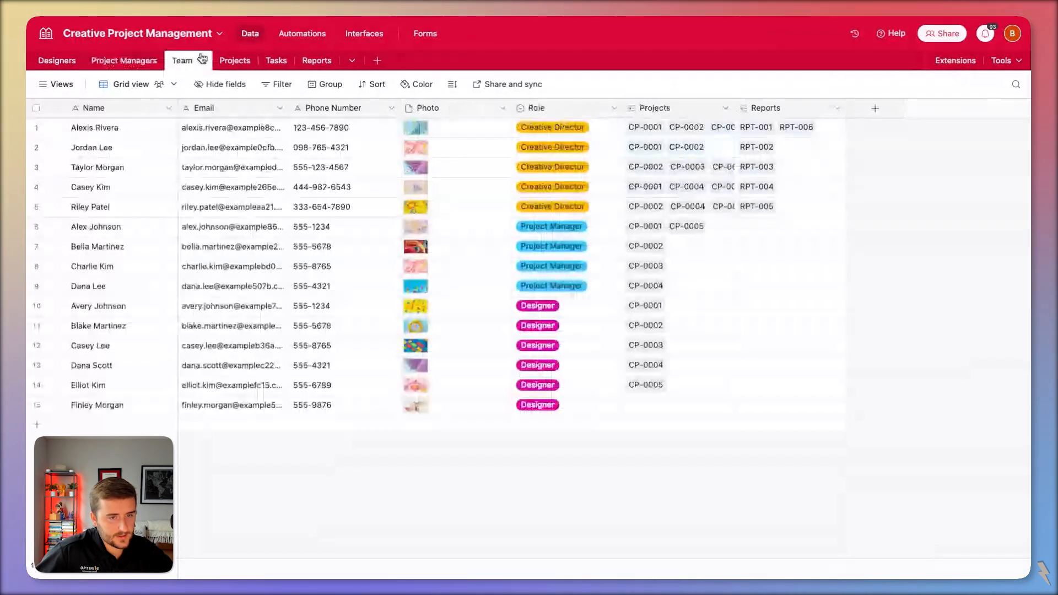
click(874, 109)
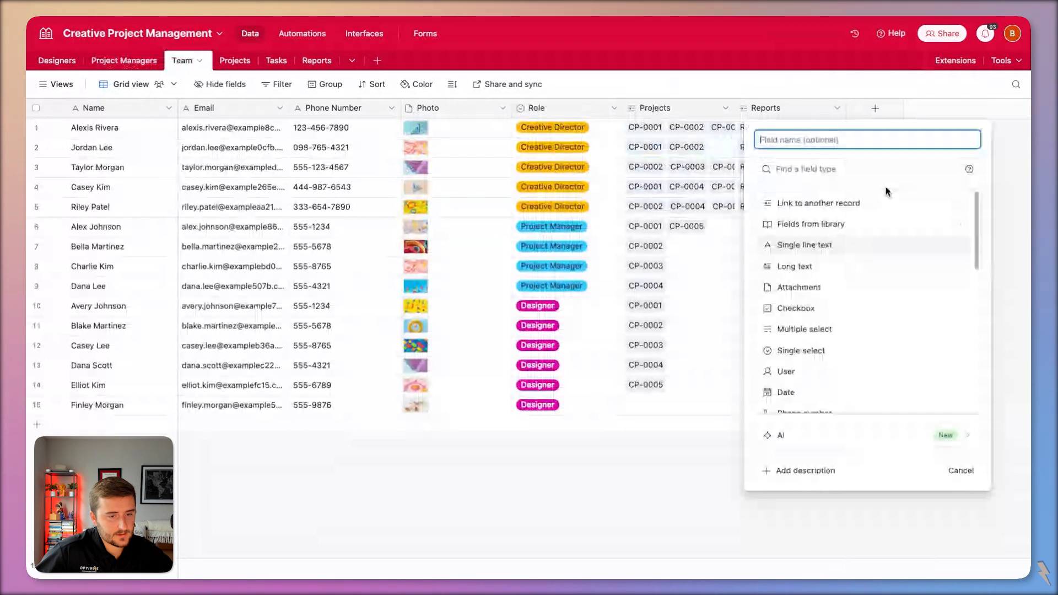
click(888, 200)
click(910, 239)
click(819, 172)
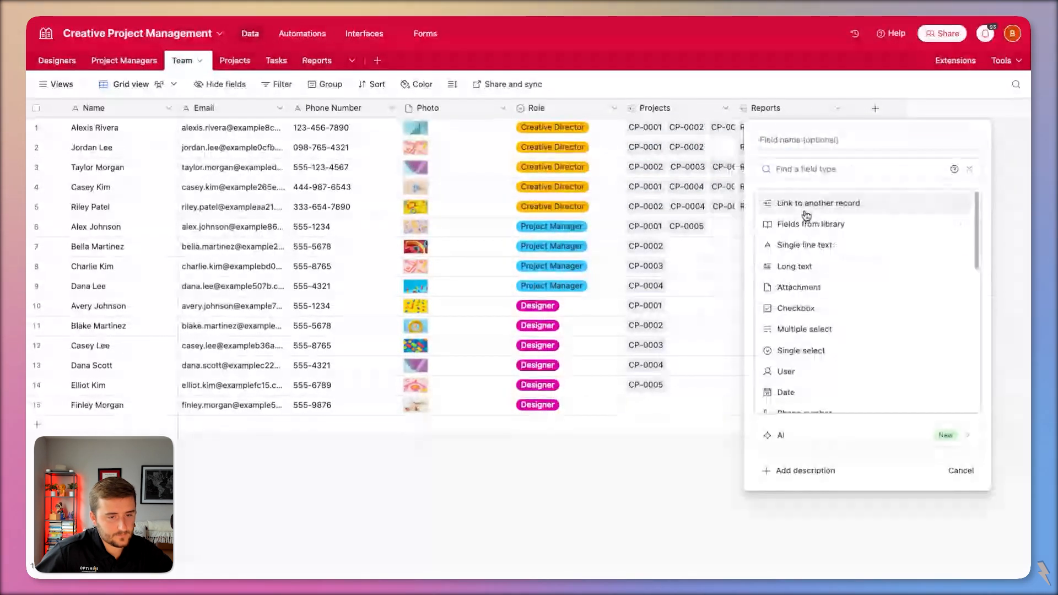
click(806, 208)
click(813, 278)
click(966, 285)
click(880, 227)
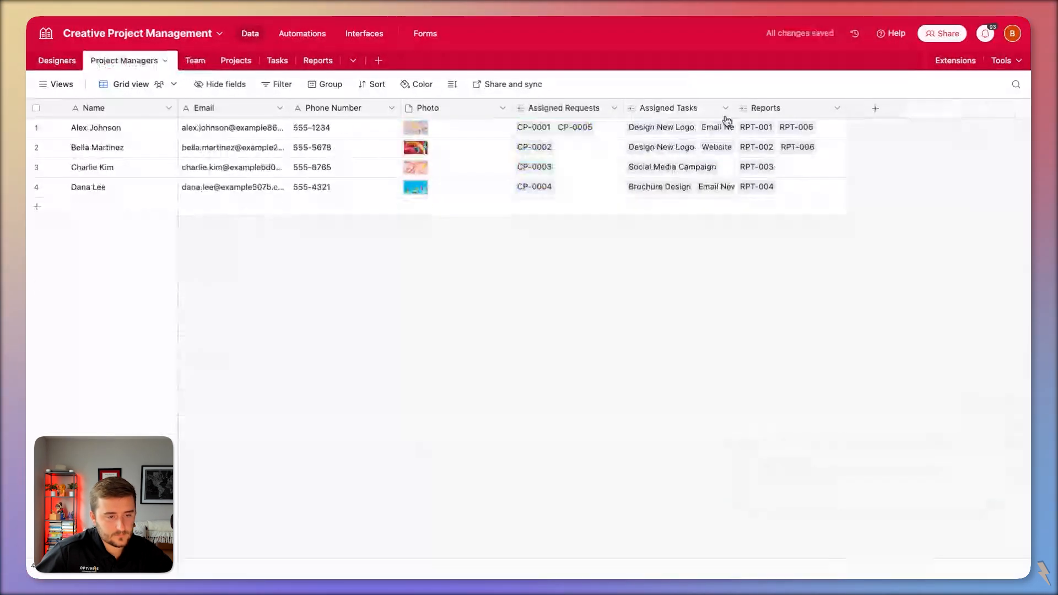
Copy the Assigned Tasks links from the Designers table into the Tasks field of the designer records in Team
click(52, 61)
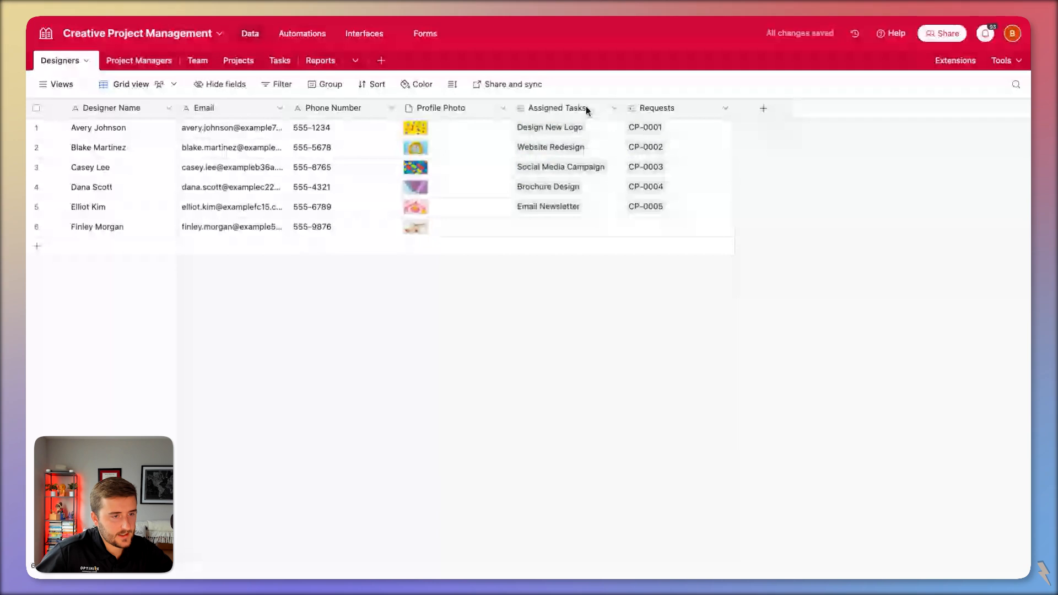
click(590, 127)
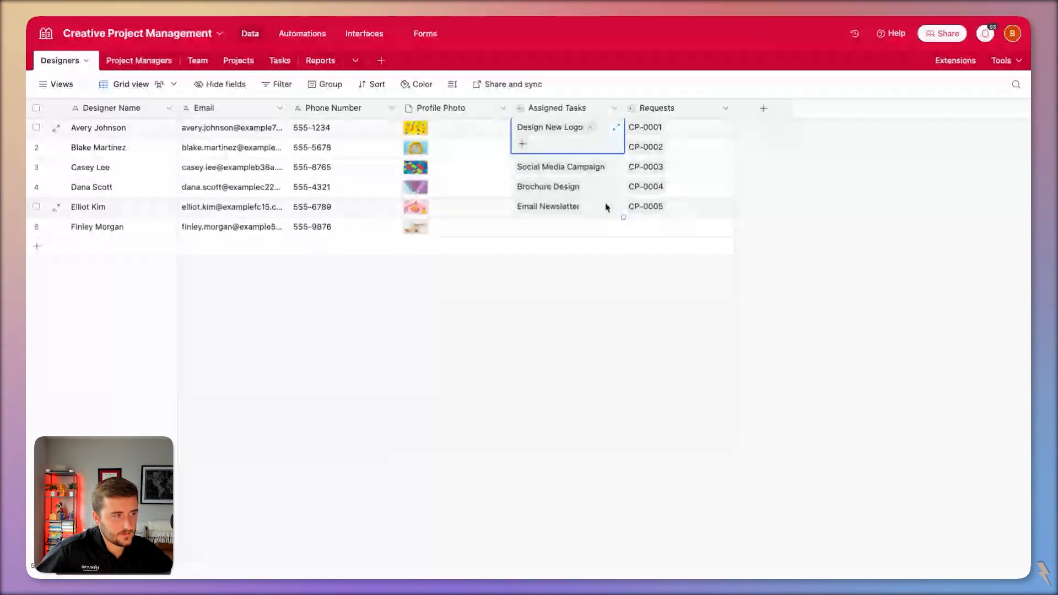
click(199, 60)
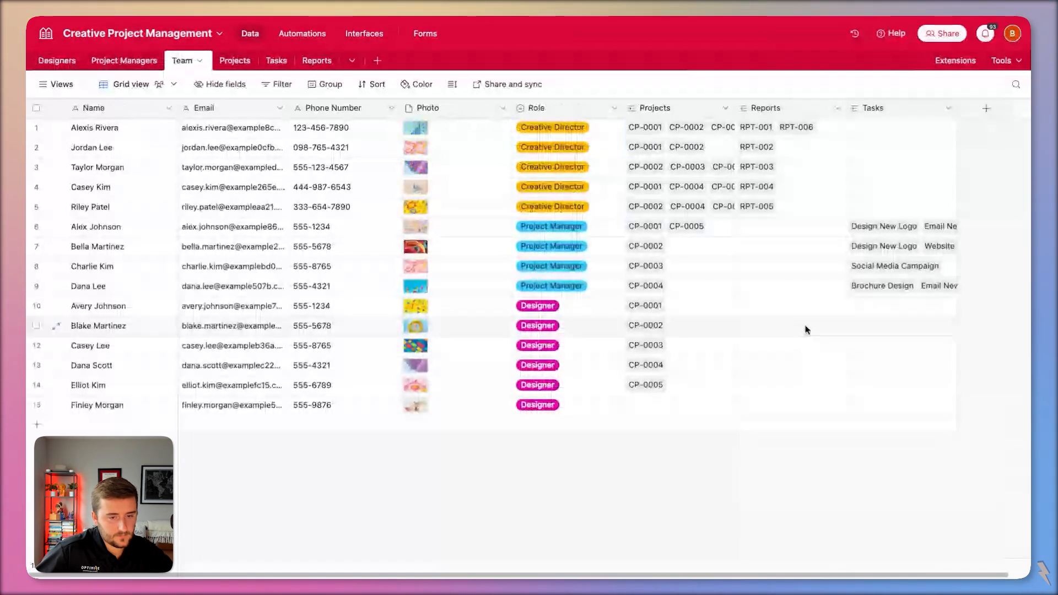
click(884, 312)
key(super+v)
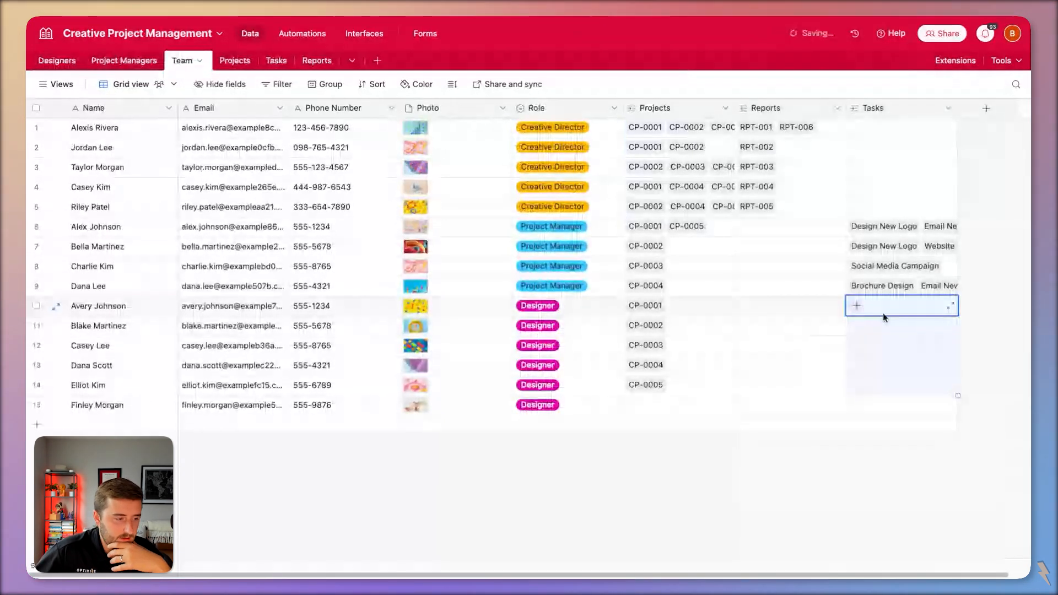
Delete the last designer record in Team, which has no linked projects or tasks
click(783, 321)
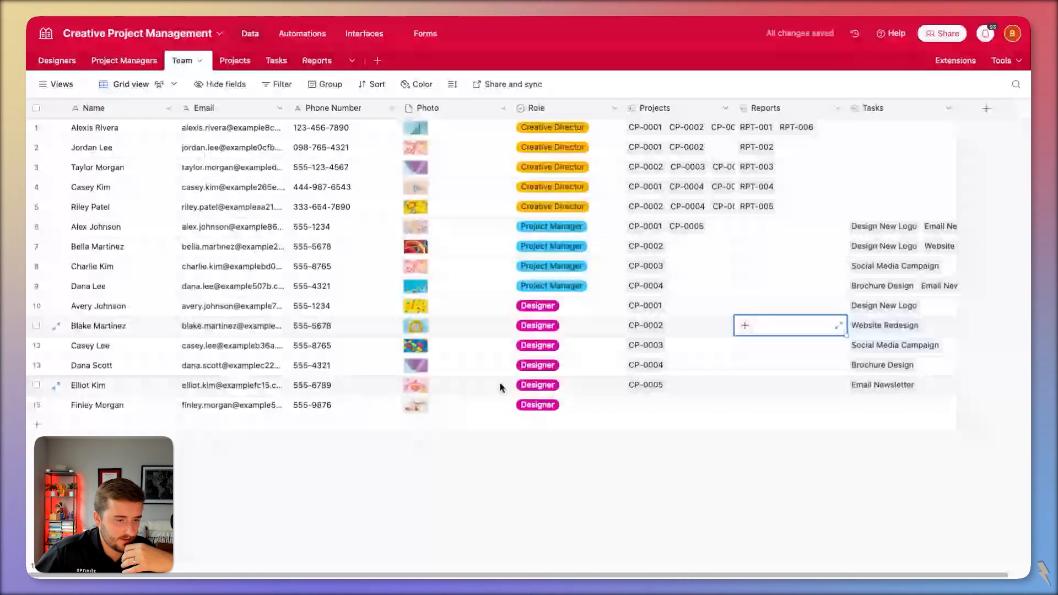
right_click(286, 404)
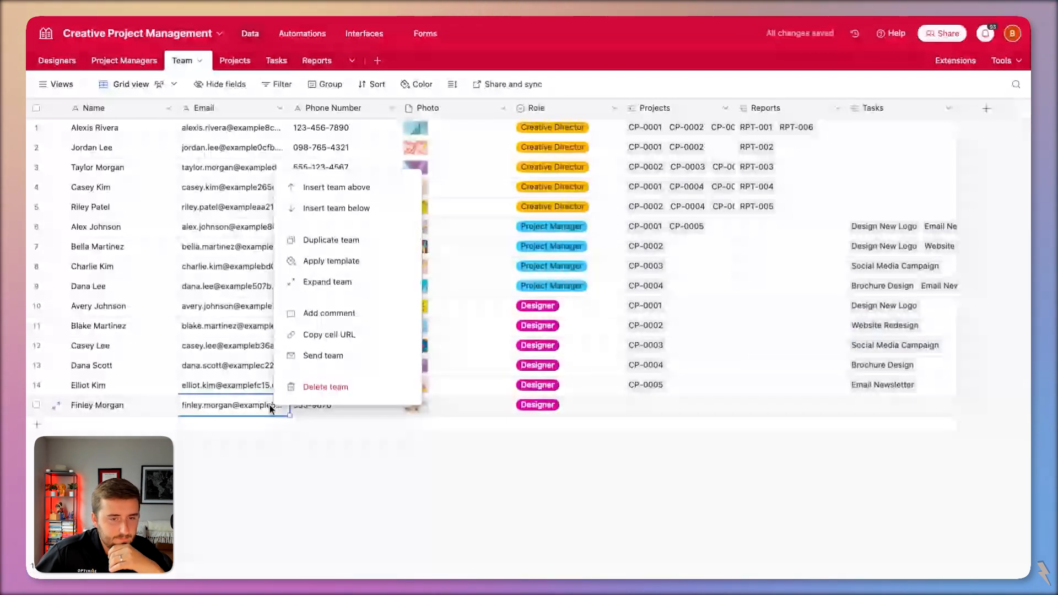
click(325, 386)
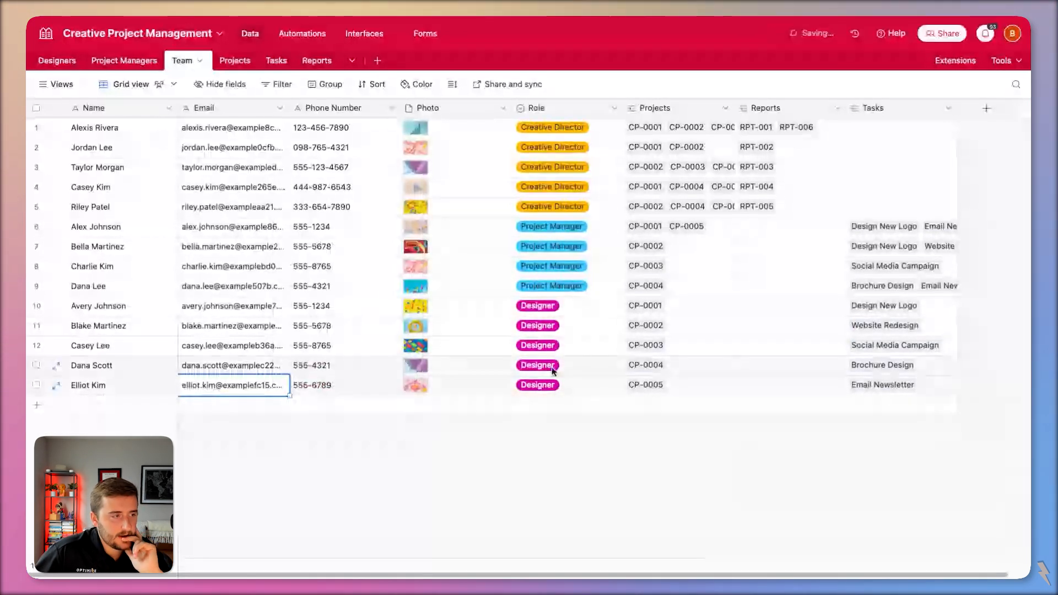
Check the Assigned PM and Assigned Designer link fields in Projects, and delete the Designers table
click(235, 61)
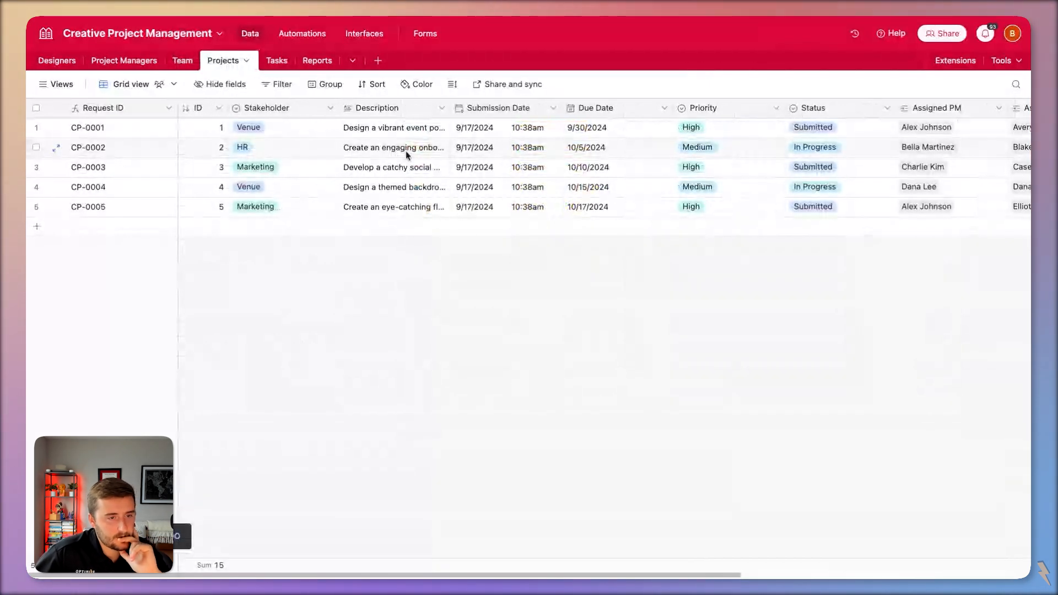
scroll(563, 103, right, 10)
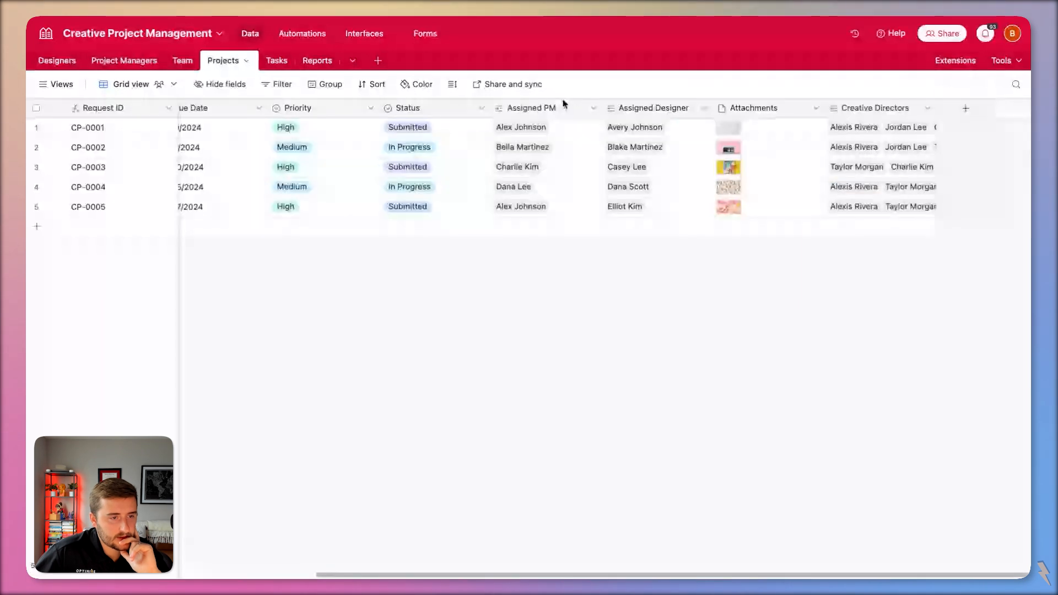
click(563, 106)
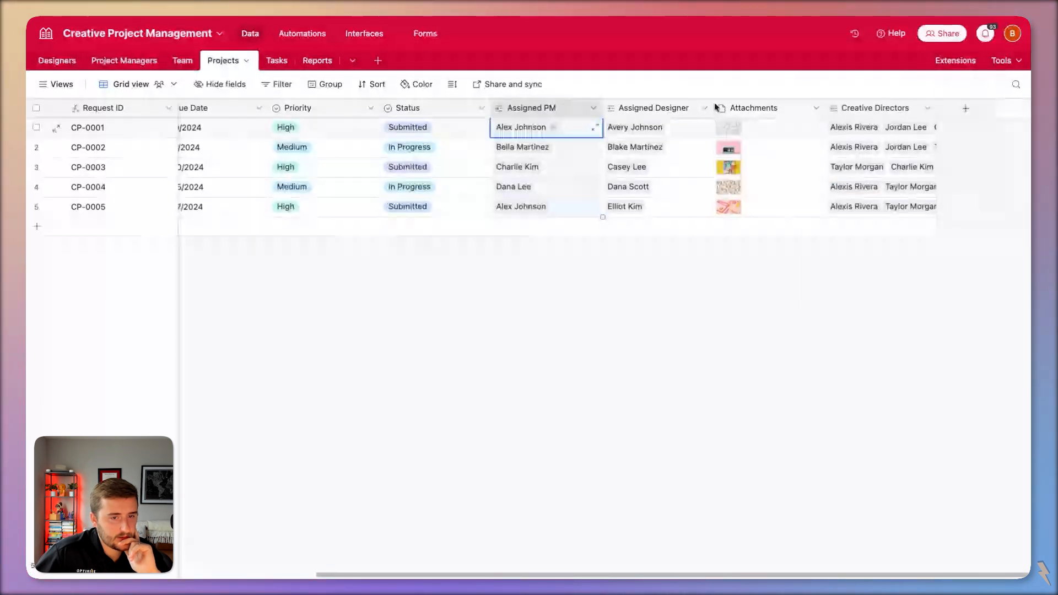
double_click(668, 107)
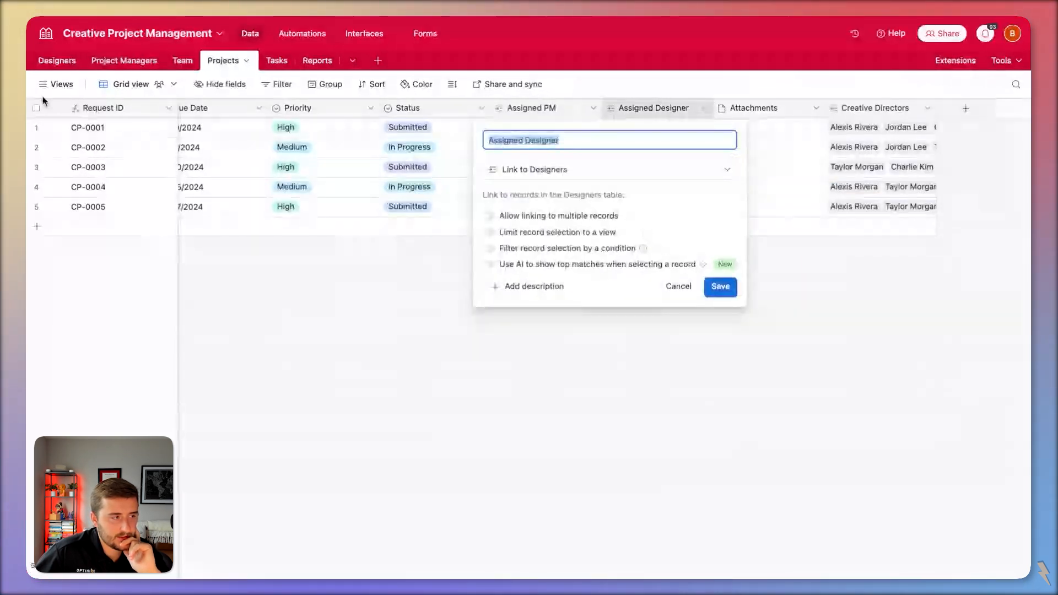
click(59, 60)
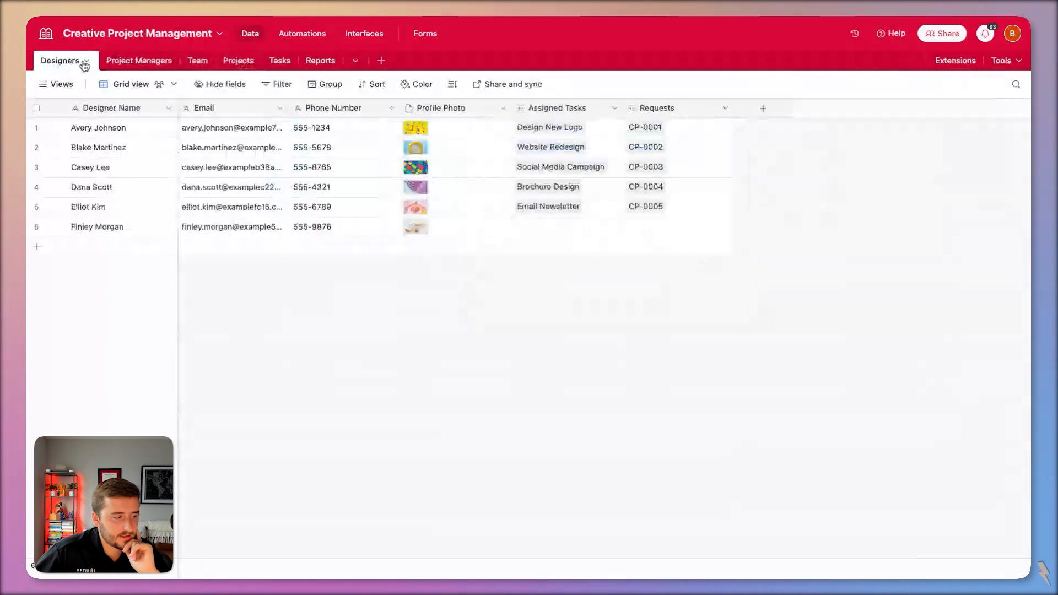
click(83, 60)
click(83, 325)
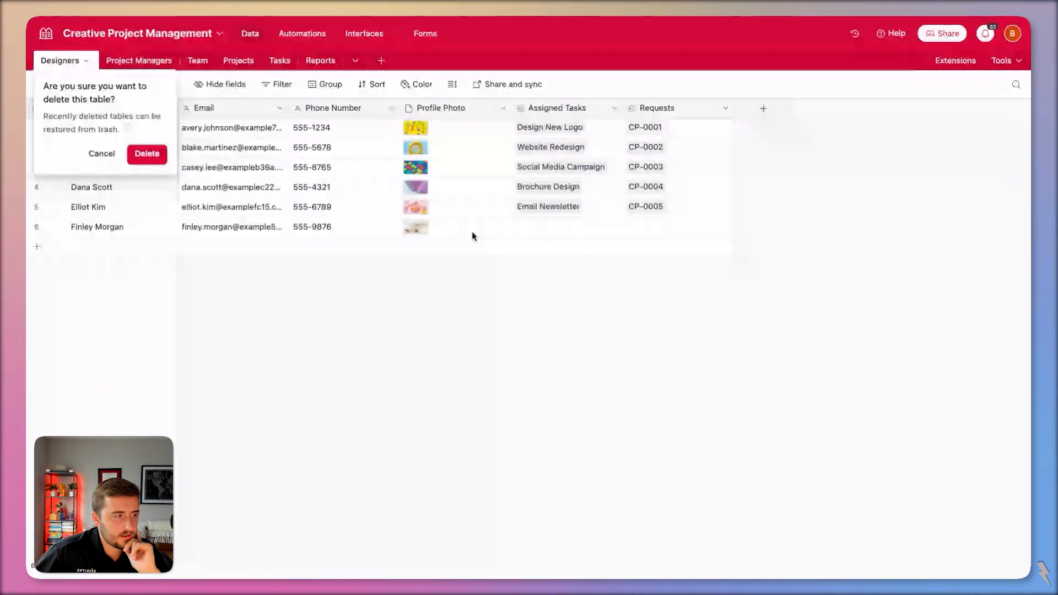
click(146, 153)
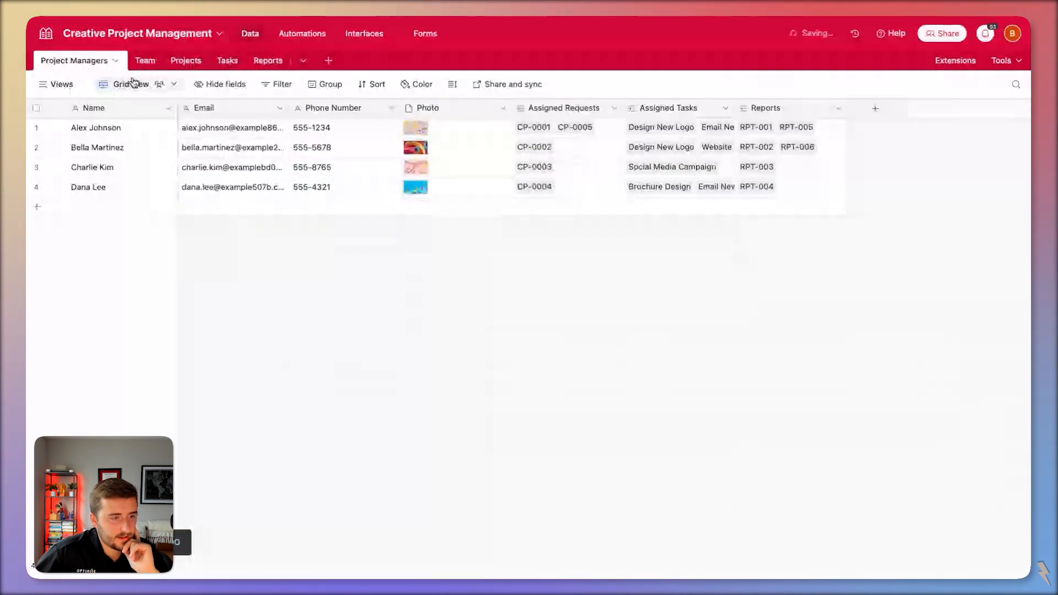
Delete the Project Managers table from the base
click(114, 60)
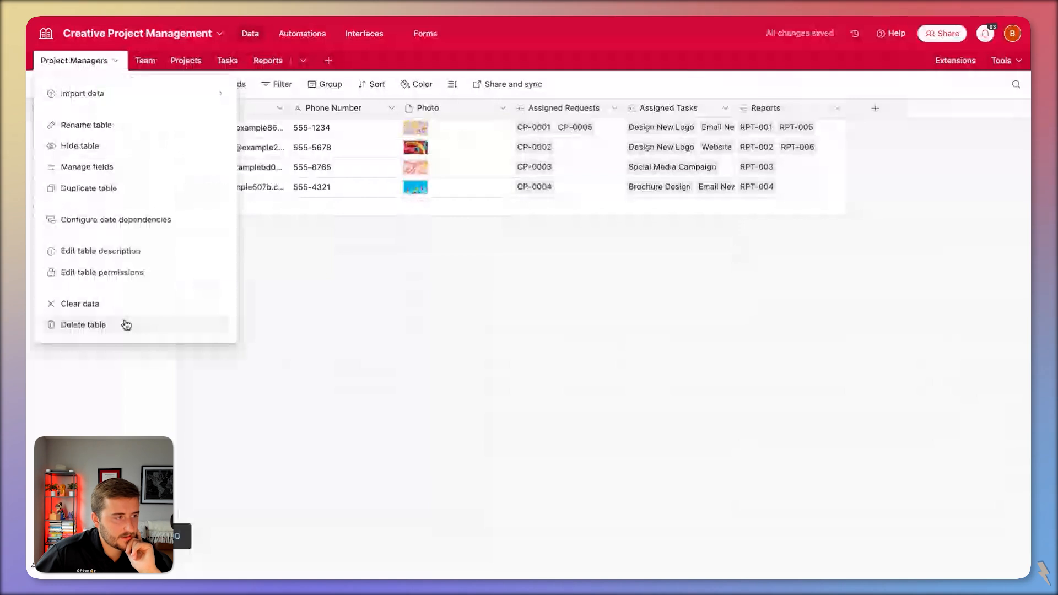
click(127, 325)
click(145, 157)
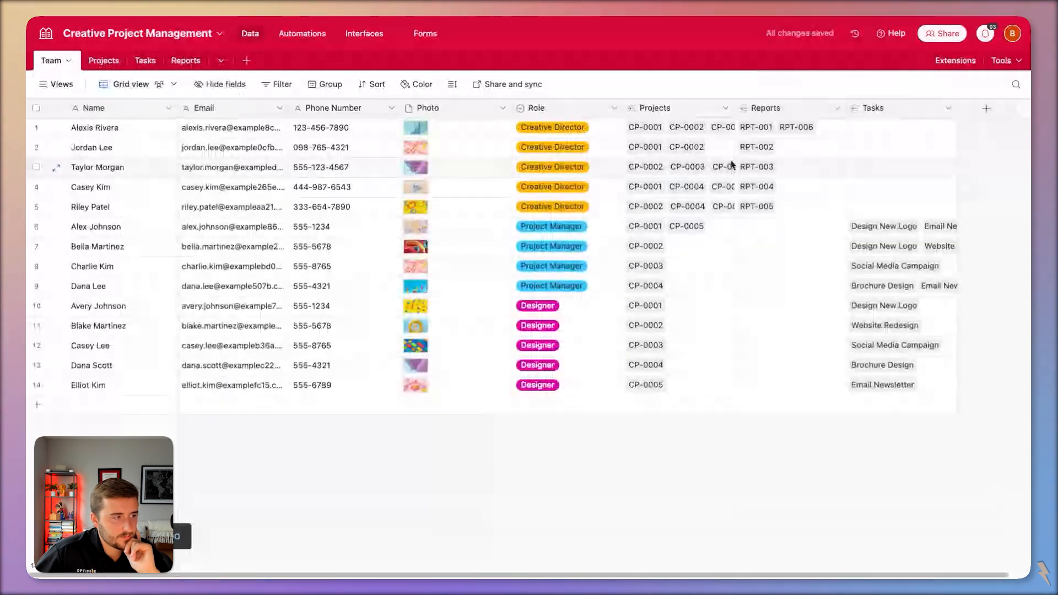
Convert the Assigned PM field in Projects to a link to the Team table, allowing multiple records, and save it
click(103, 60)
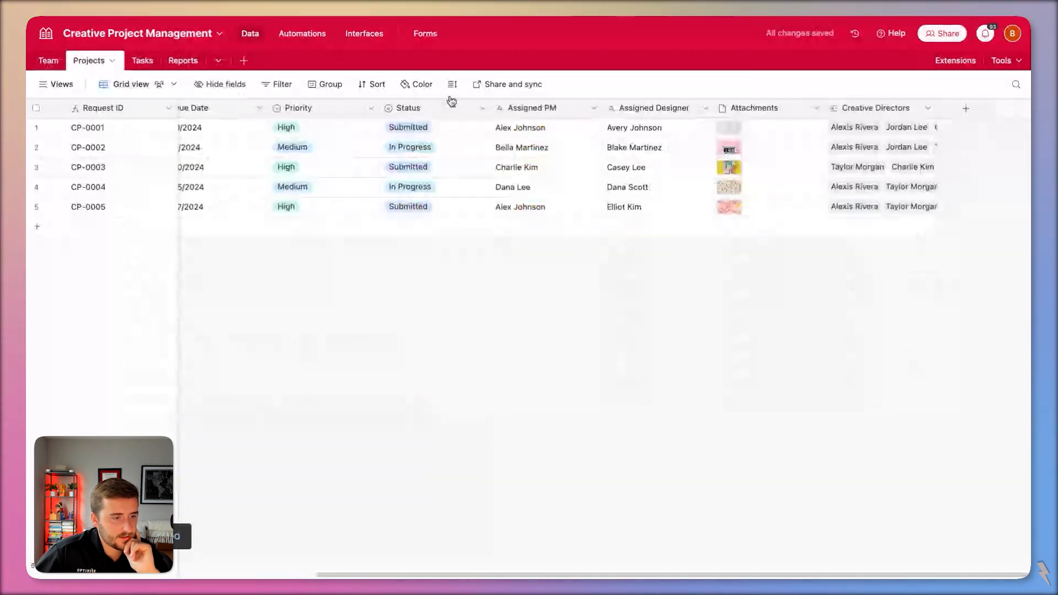
double_click(529, 108)
click(561, 171)
click(584, 214)
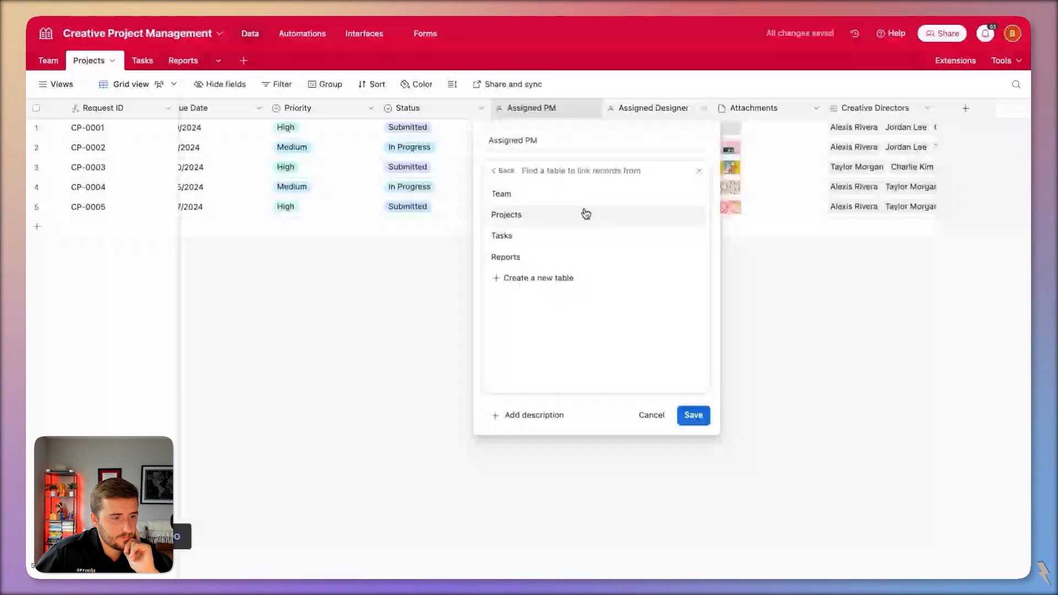
click(573, 194)
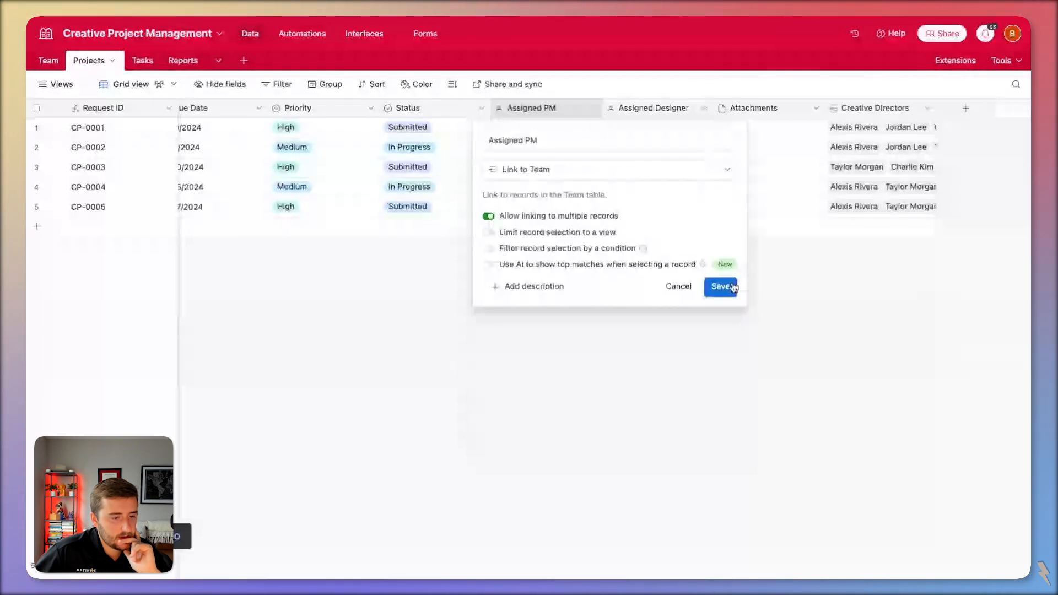
click(733, 287)
click(628, 379)
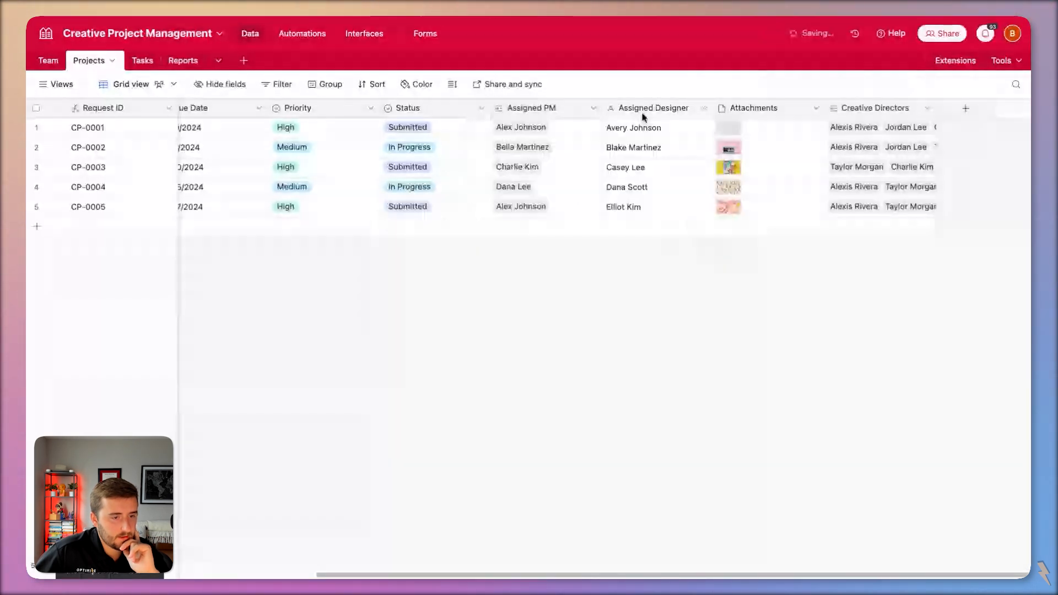
Convert the Assigned Designer field in Projects to a link to the Team table and save it
double_click(644, 114)
click(683, 170)
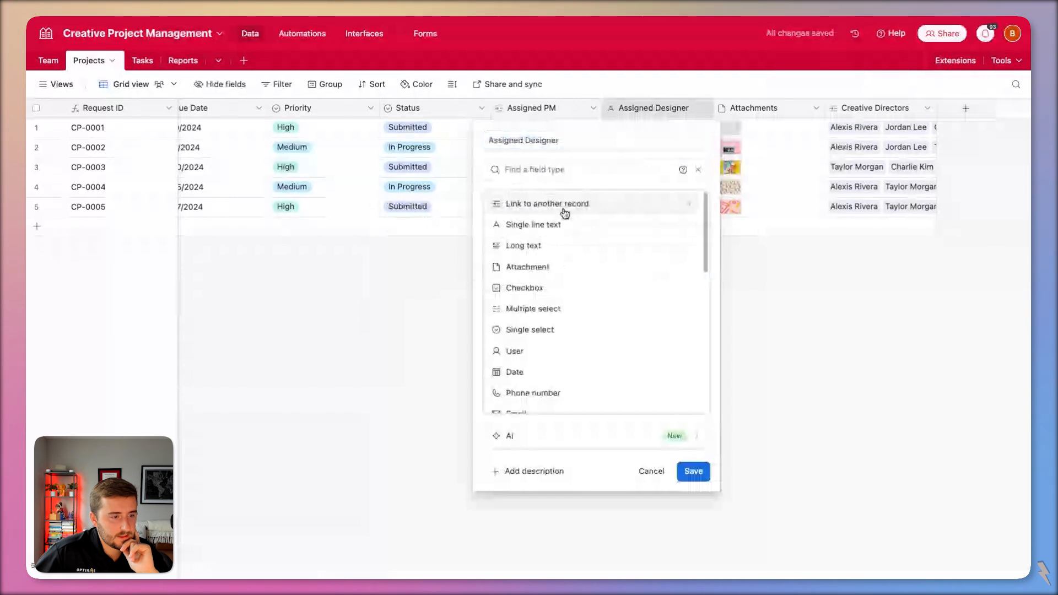
click(562, 204)
click(716, 288)
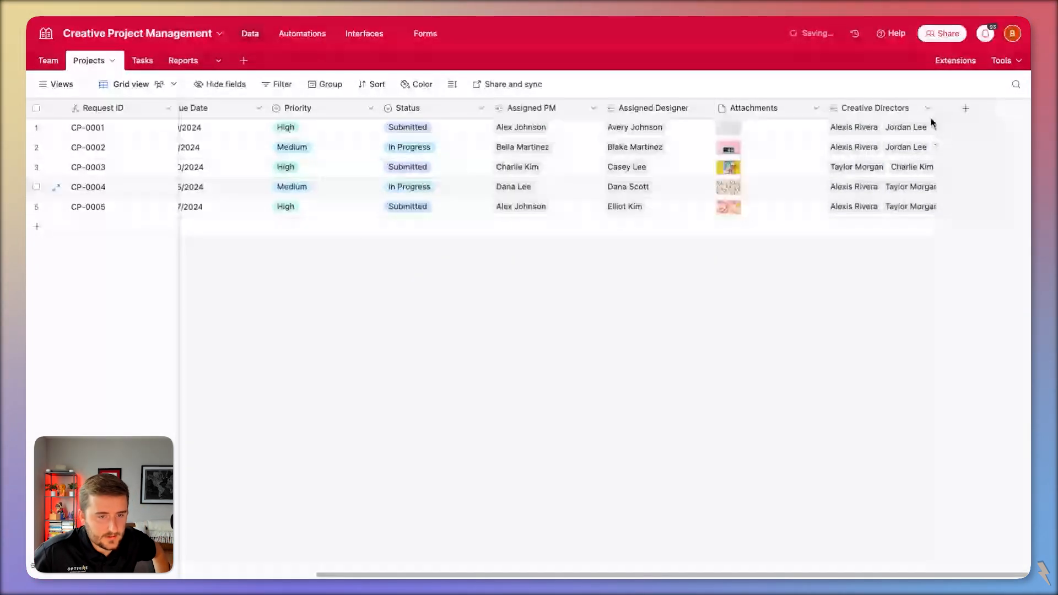
Clear the Projects cells of all Project Manager and Designer records in the Team table
click(932, 125)
click(458, 261)
scroll(459, 260, left, 1)
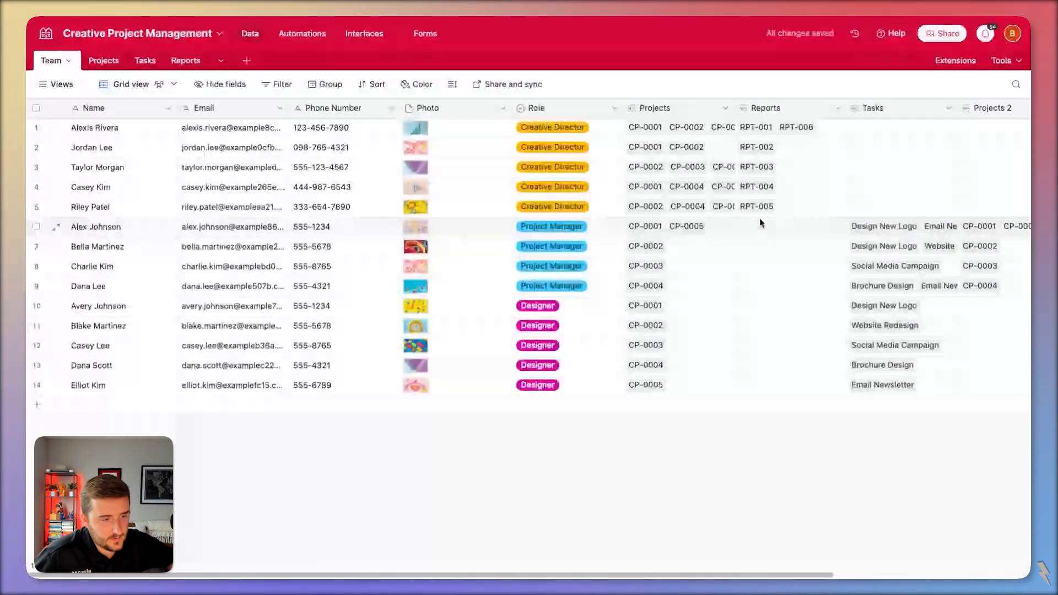
double_click(665, 230)
key(Delete)
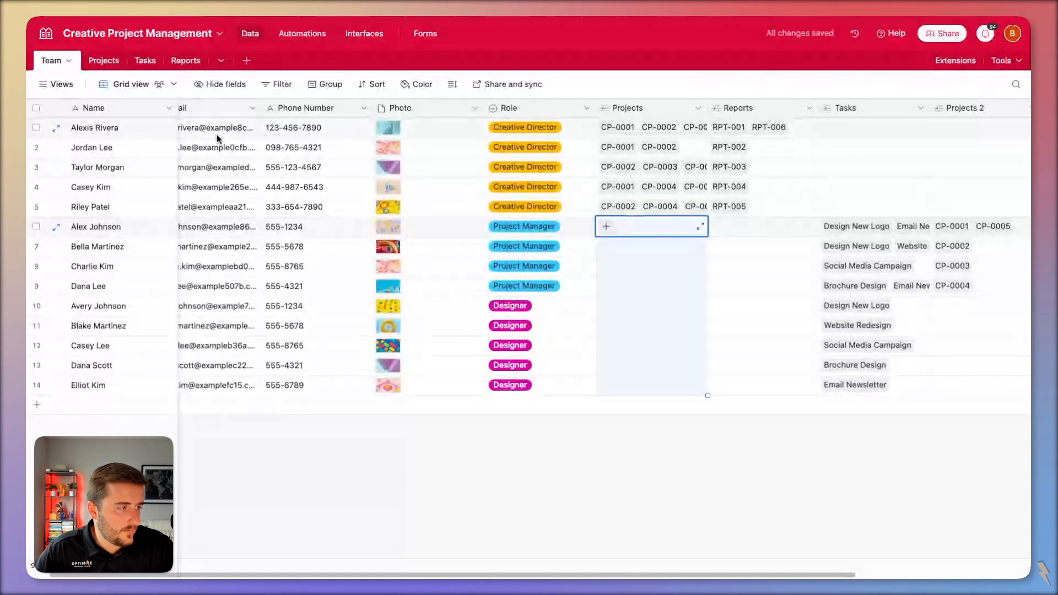
Delete the Creative Directors link field from the Projects table despite its dependencies
click(102, 61)
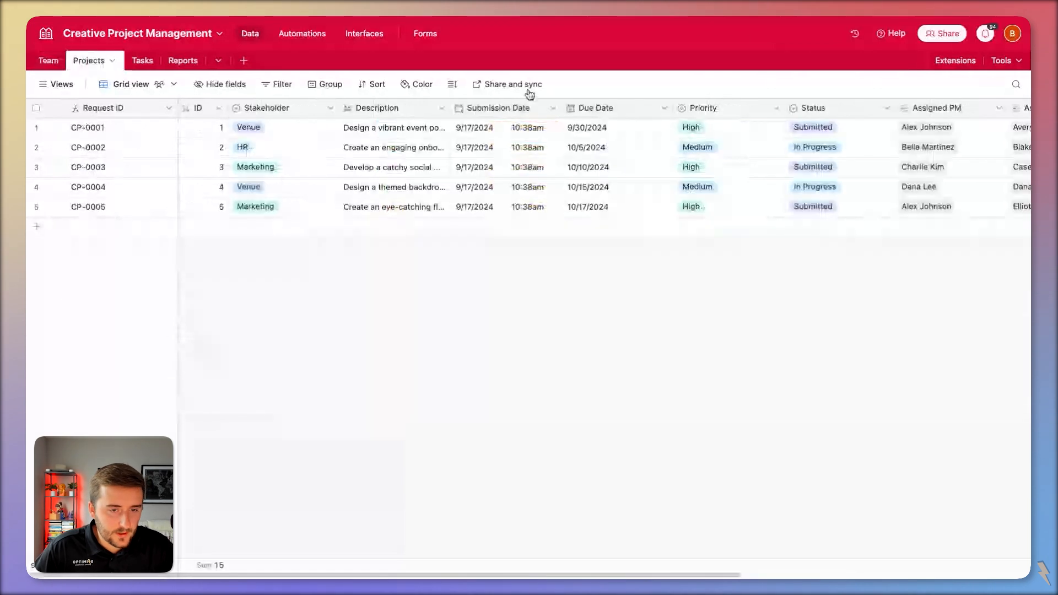
scroll(871, 132, right, 7)
right_click(874, 109)
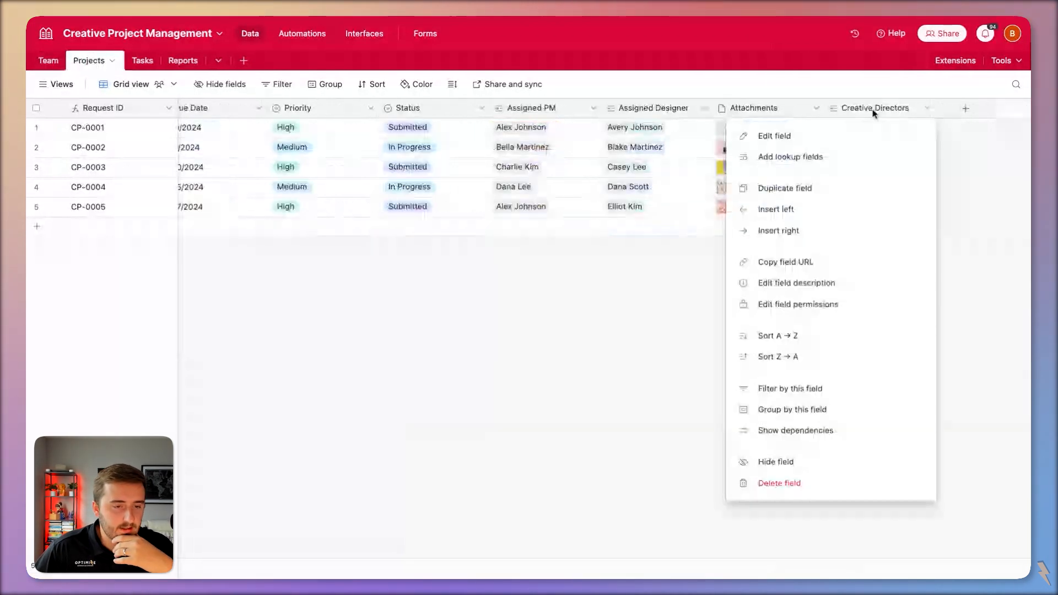
click(826, 485)
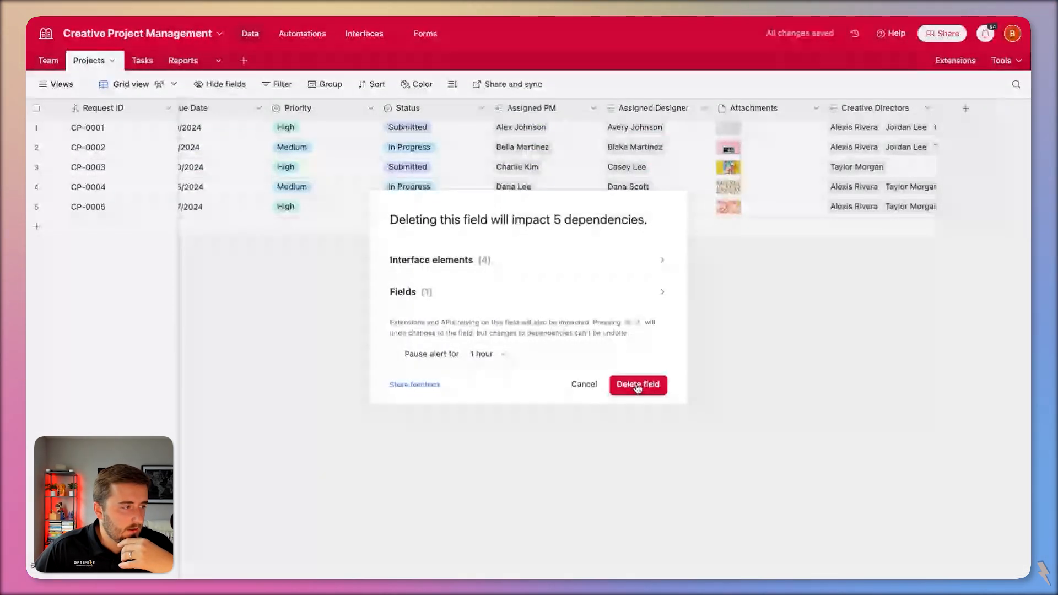
click(637, 384)
Delete all Creative Director records in Team except the first one
click(48, 61)
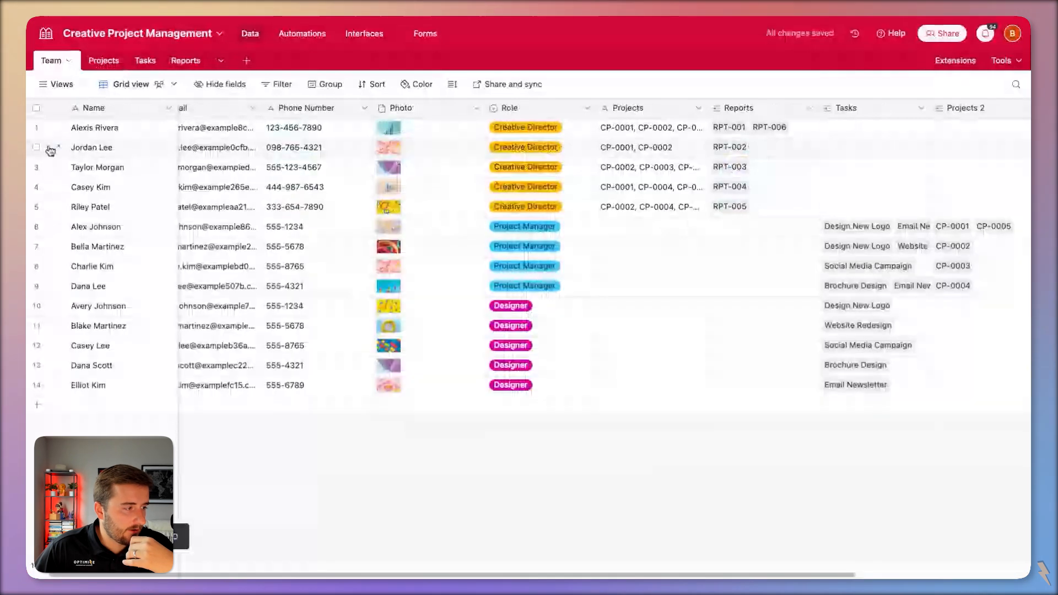
click(37, 147)
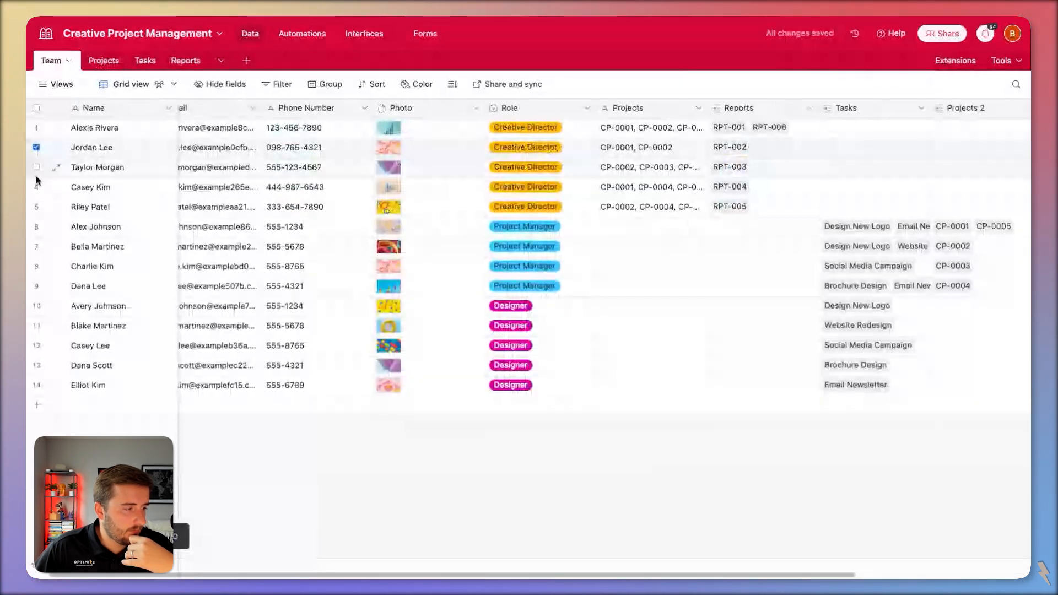
click(36, 167)
click(36, 187)
click(36, 207)
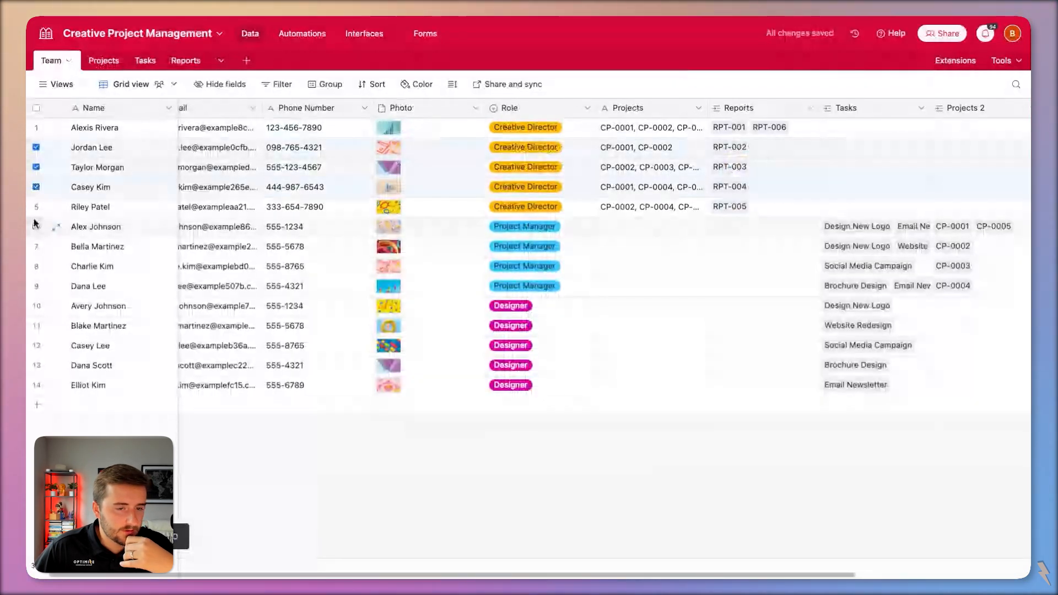
right_click(105, 217)
click(168, 257)
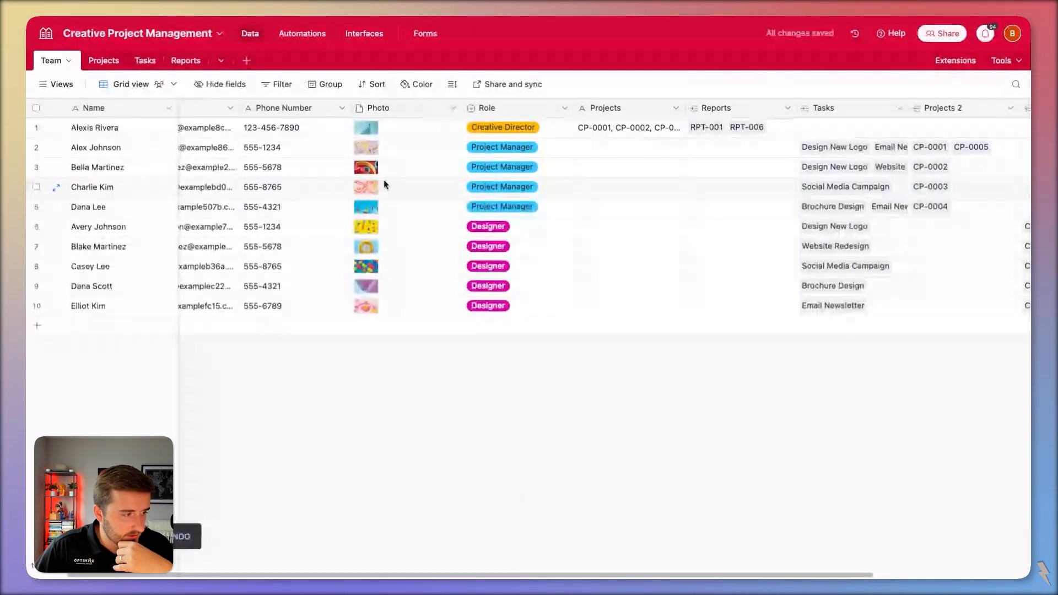
Delete the last two Project Manager records from the Team table
click(35, 187)
click(36, 207)
right_click(36, 206)
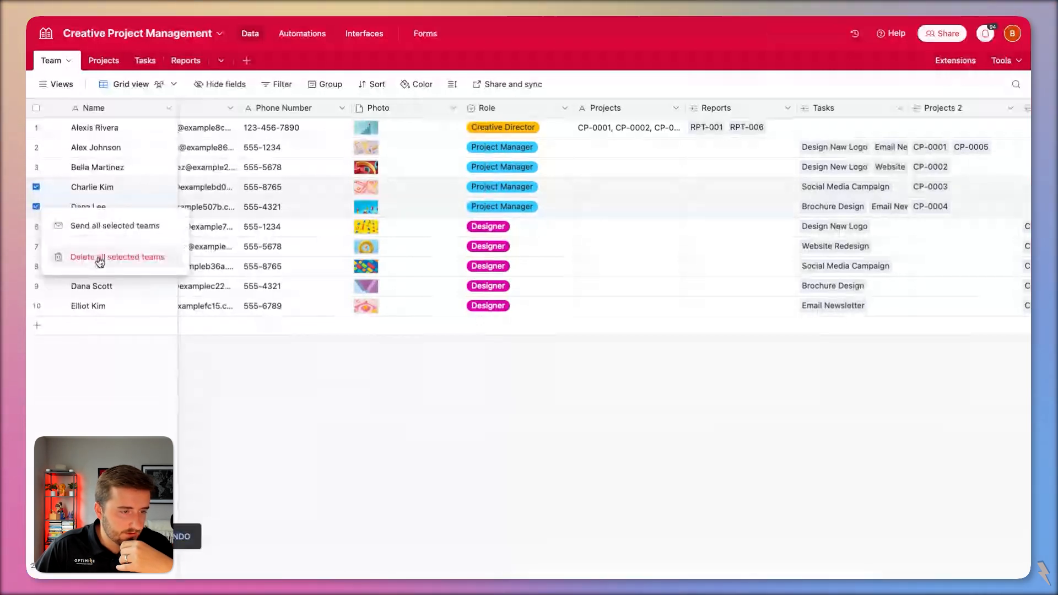
click(100, 259)
Examine which field depends on the Projects 2 link field in Team, including the dependencies affected by deleting it
scroll(483, 245, right, 3)
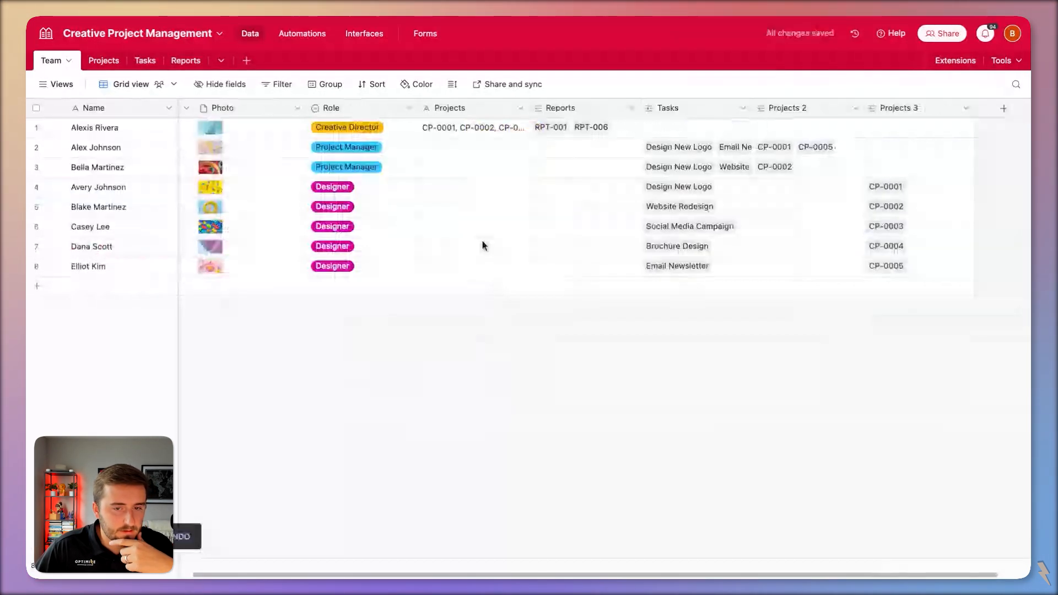
scroll(779, 132, right, 2)
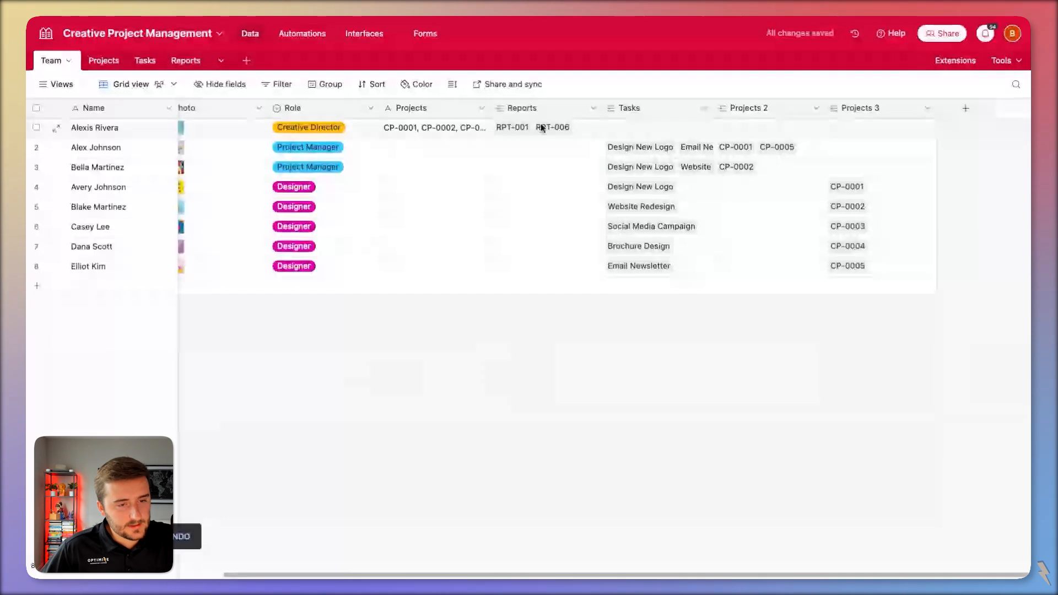
double_click(771, 109)
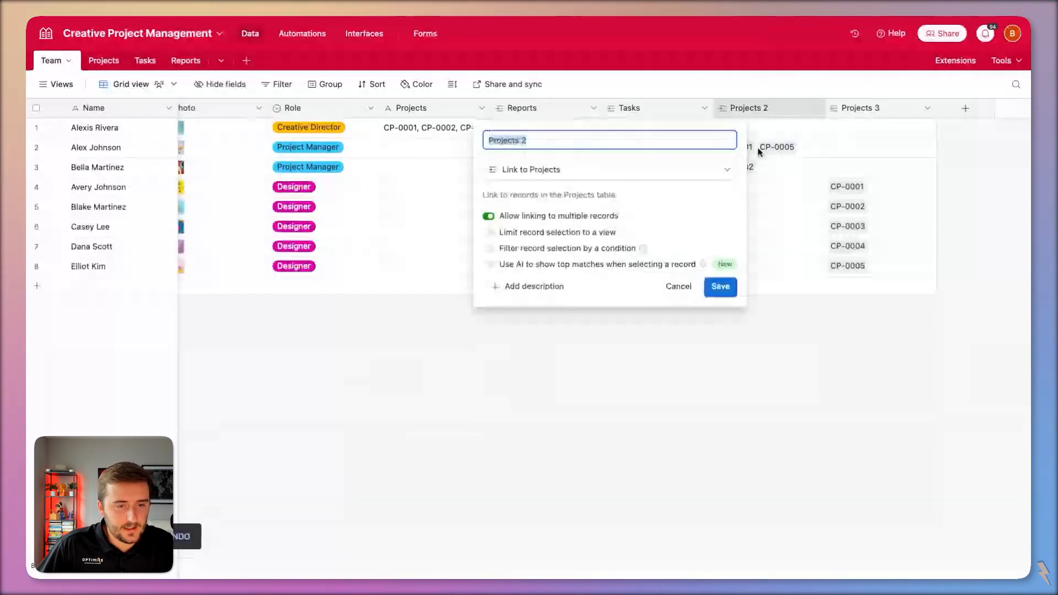
right_click(766, 108)
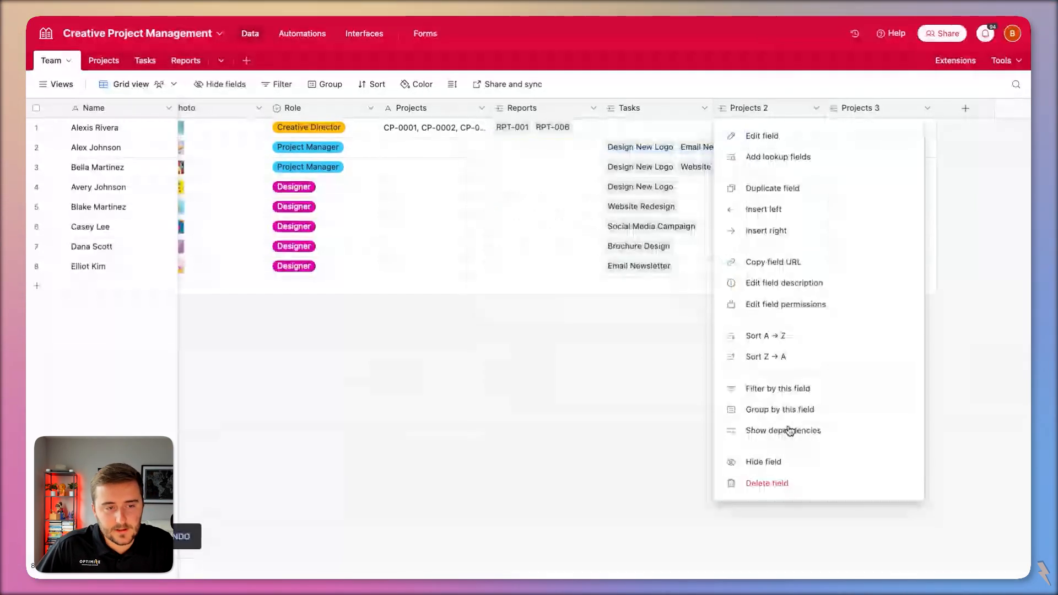
click(786, 428)
scroll(413, 163, right, 5)
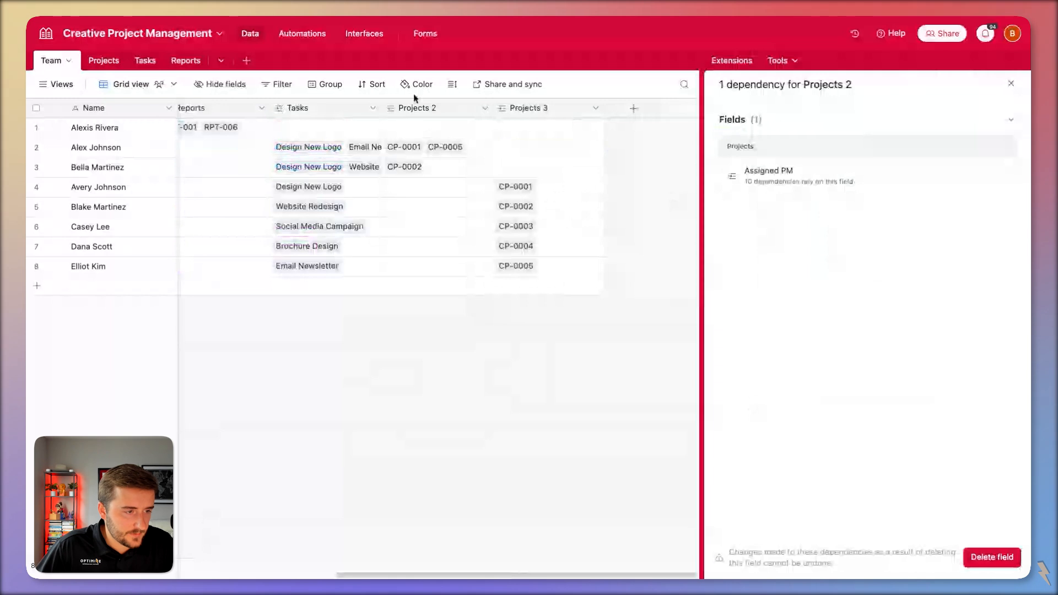
right_click(416, 108)
click(434, 492)
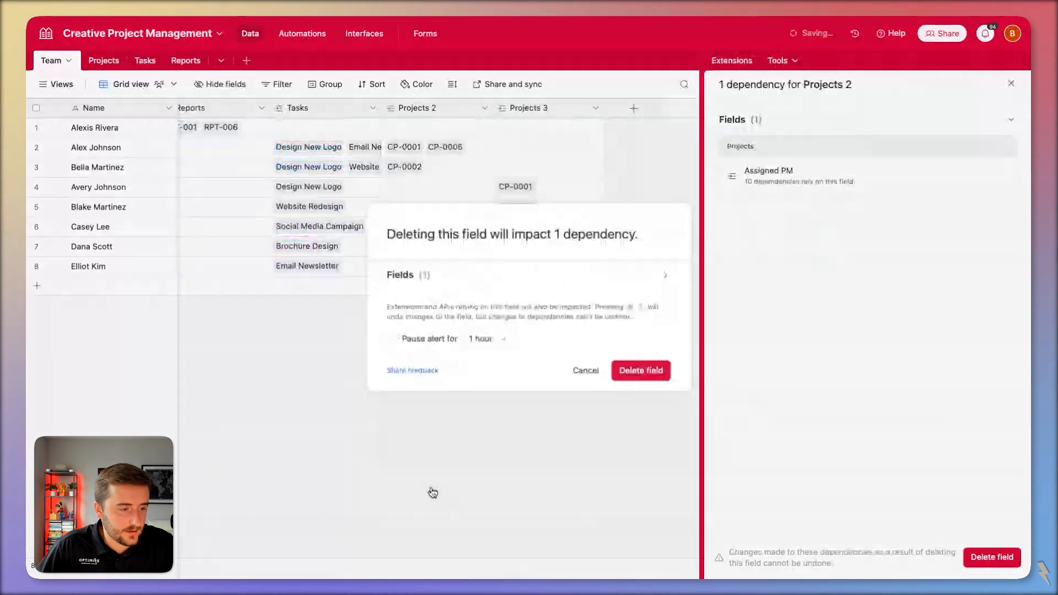
click(439, 274)
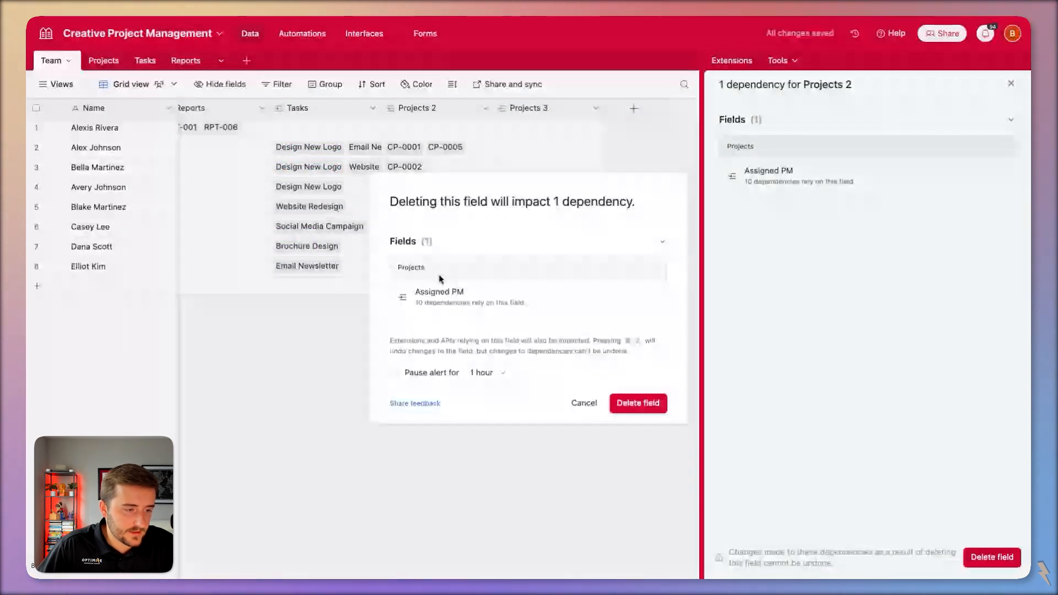
Rename the Projects 2 field in Team as "Projects (as Assigned PM)"
double_click(418, 113)
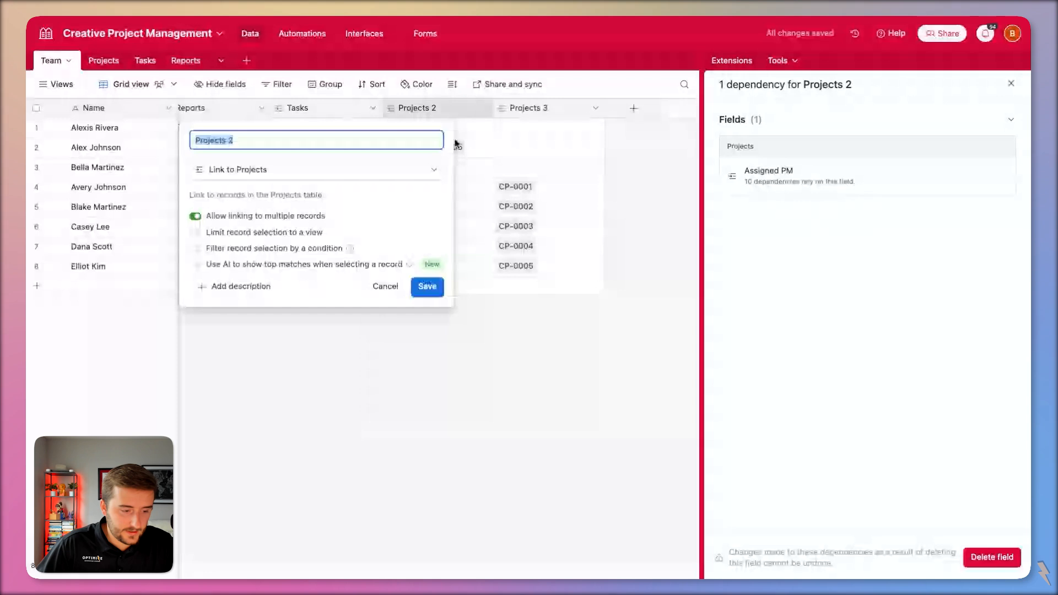
click(362, 147)
key(BackSpace)
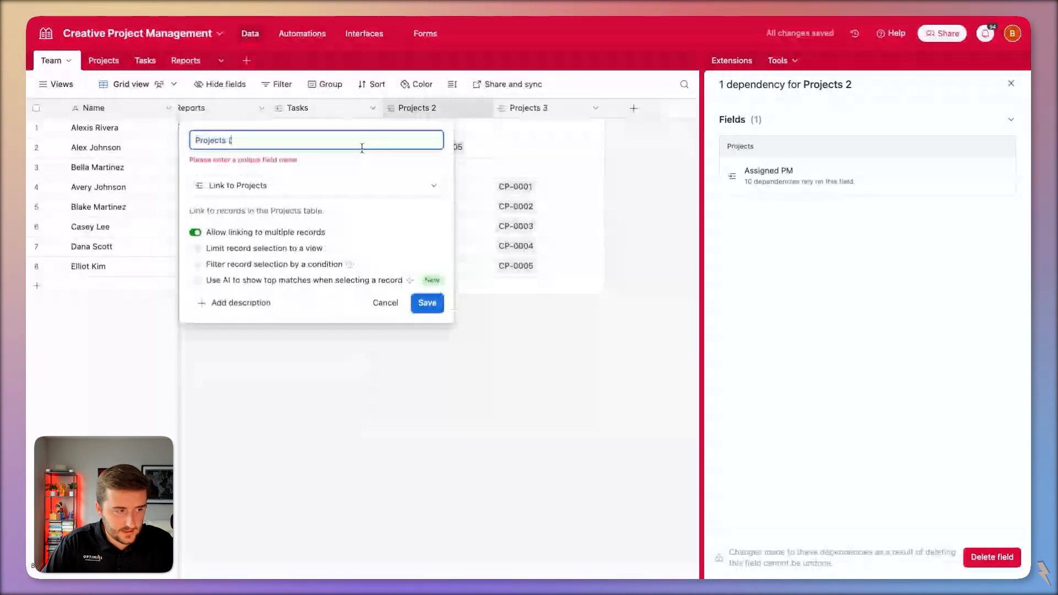
text((as Assigned PM))
key(Return)
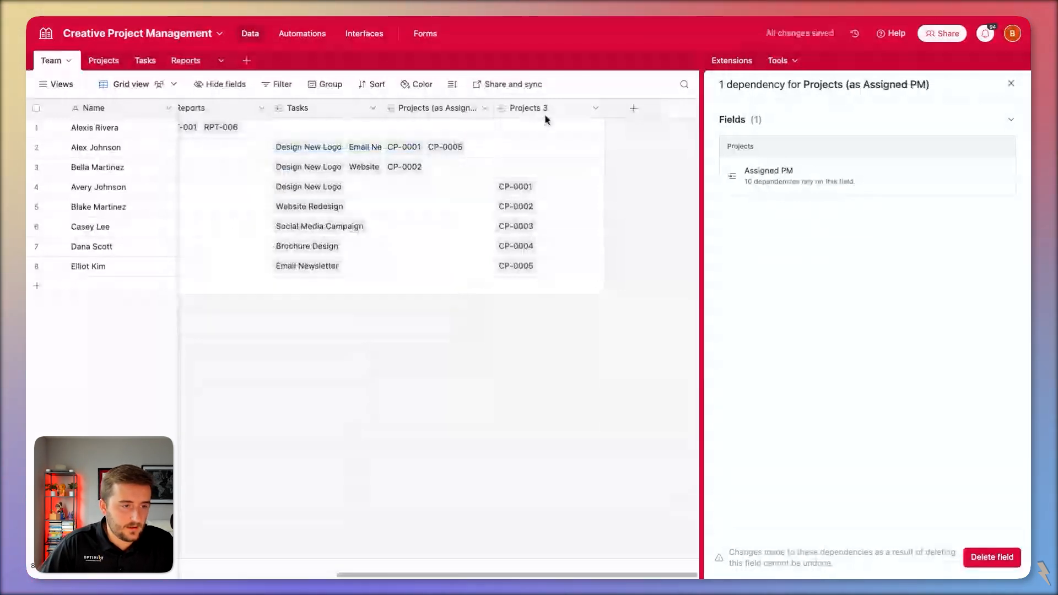
Show the dependencies of the Projects 3 field in Team and rename it as "Projects (as Developer)"
right_click(546, 115)
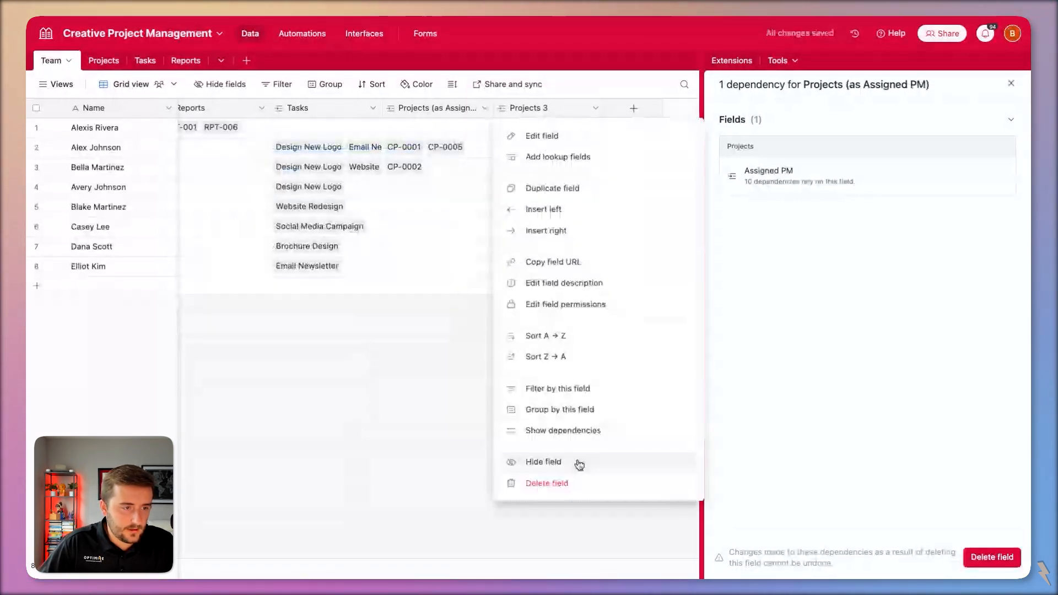
click(573, 481)
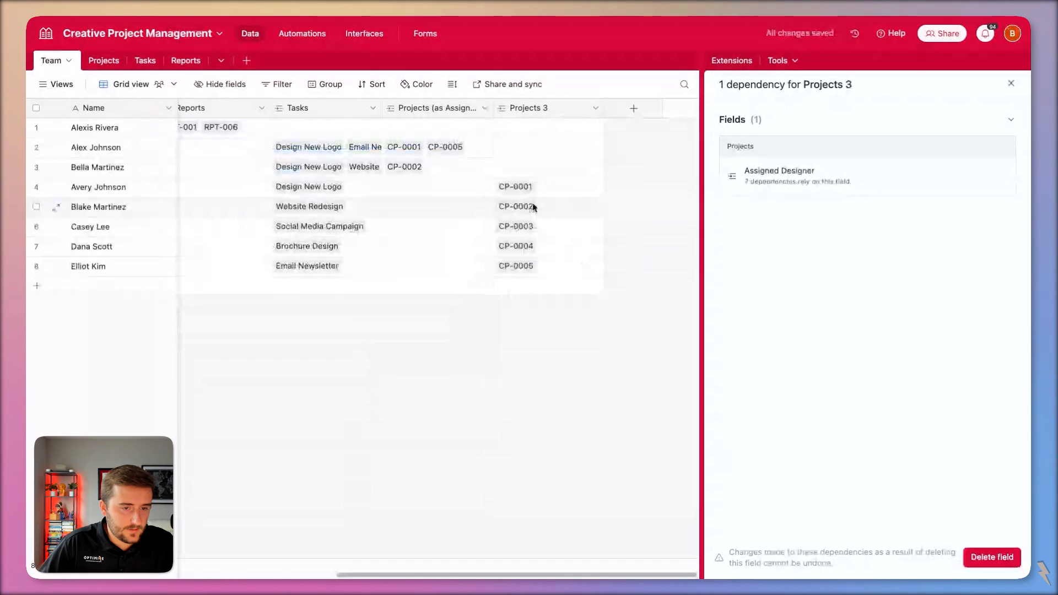
double_click(533, 109)
key(BackSpace)
text(()
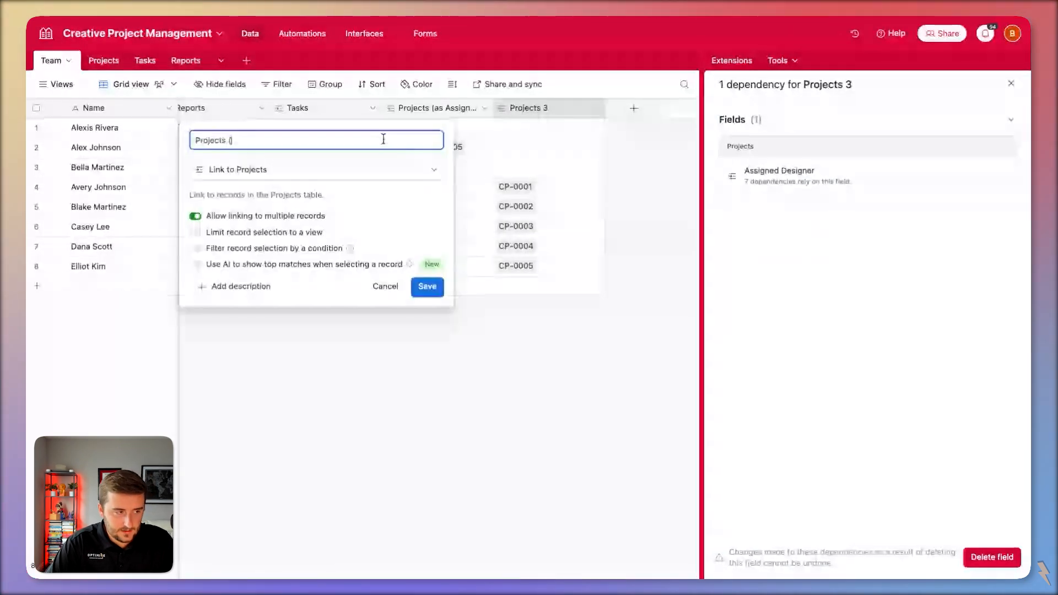
text(as)
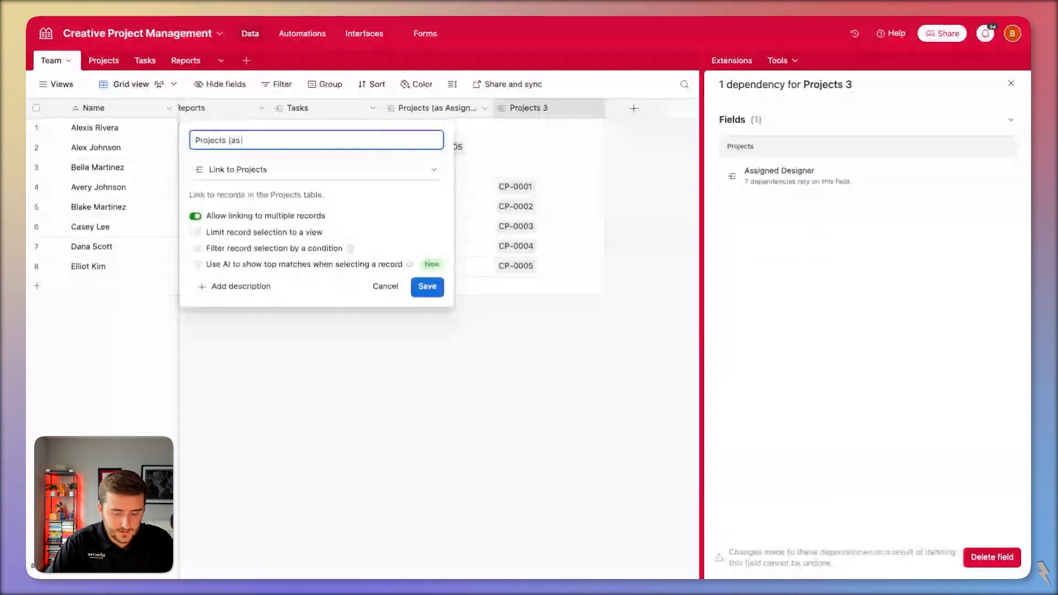
text( Assigned Developer)
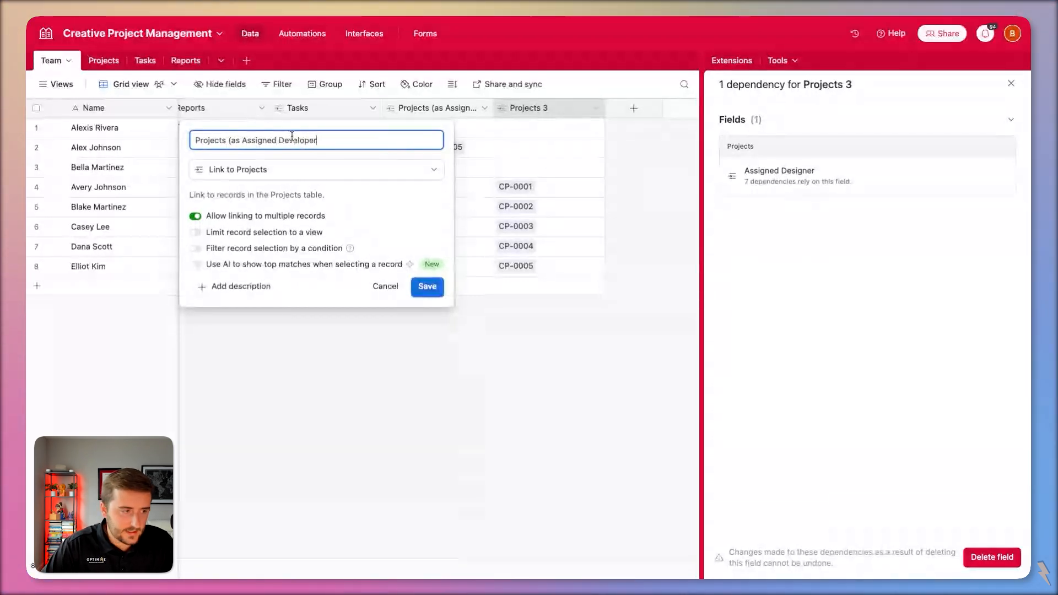
text())
double_click(248, 134)
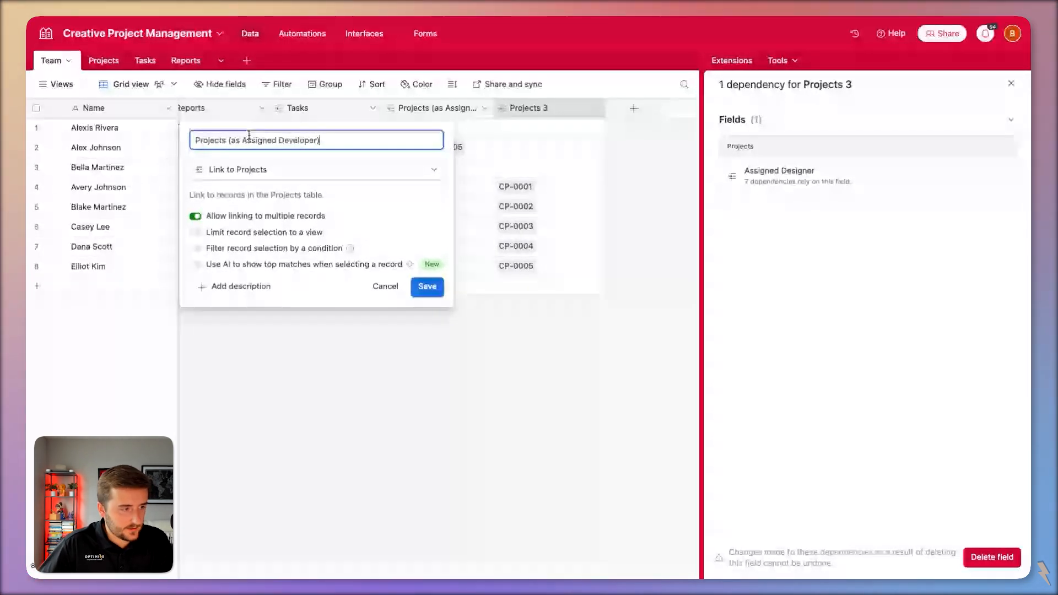
key(BackSpace)
click(428, 286)
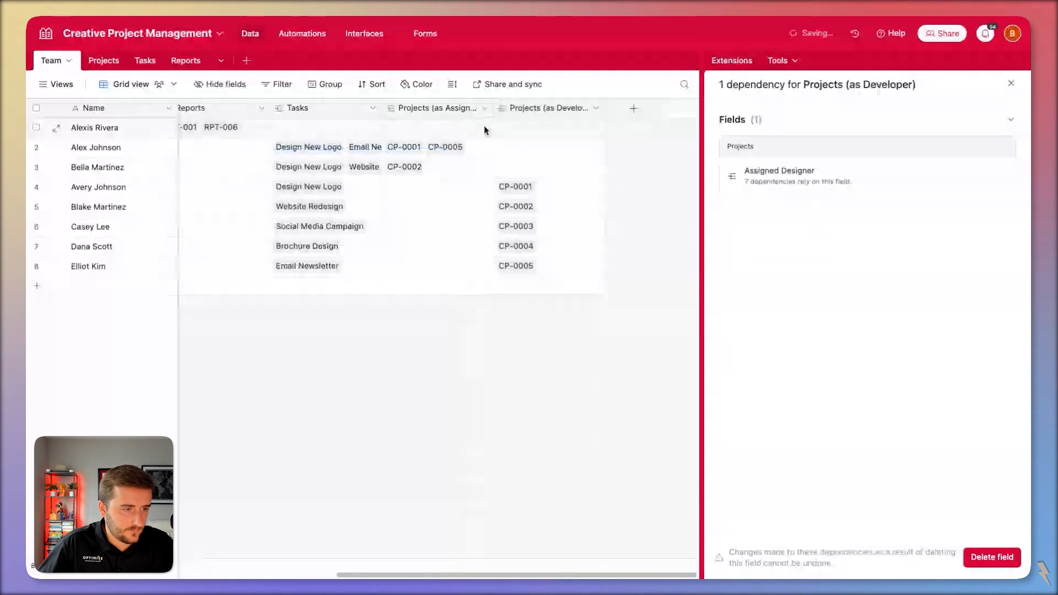
Shorten the name of the "Projects (as Assigned PM)" field to "Projects (as PM)"
double_click(439, 107)
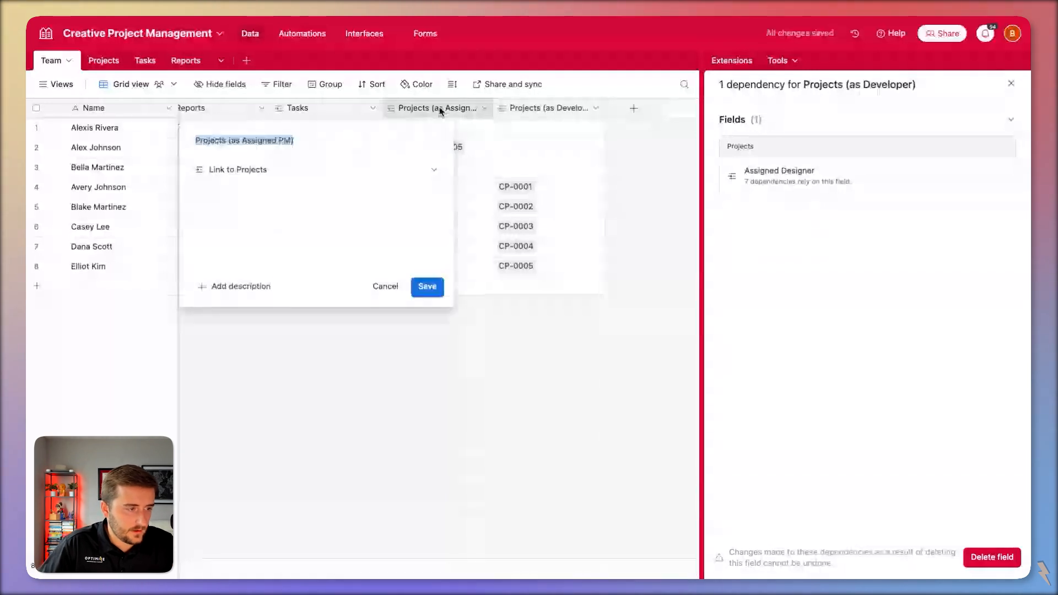
double_click(258, 140)
key(BackSpace)
key(Return)
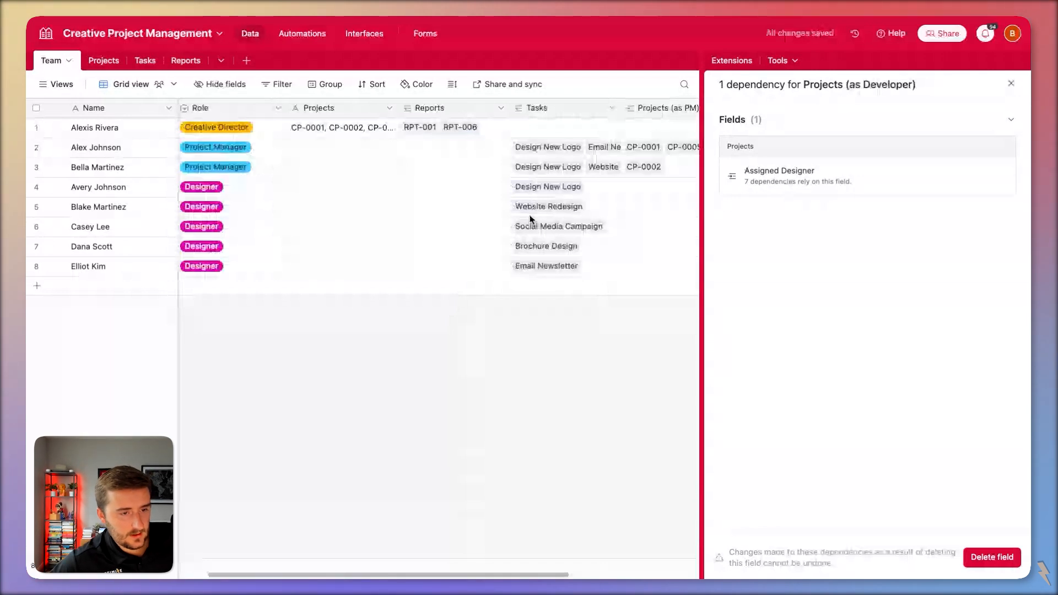
Delete the leftover Projects text field from Team and open the Projects table to review its fields
scroll(530, 220, left, 6)
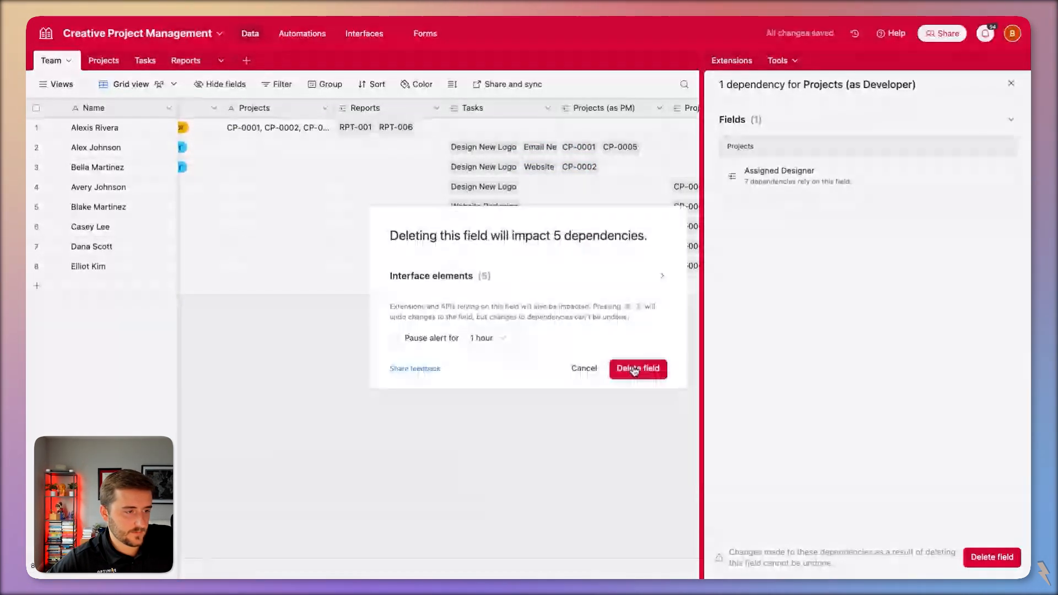
click(638, 368)
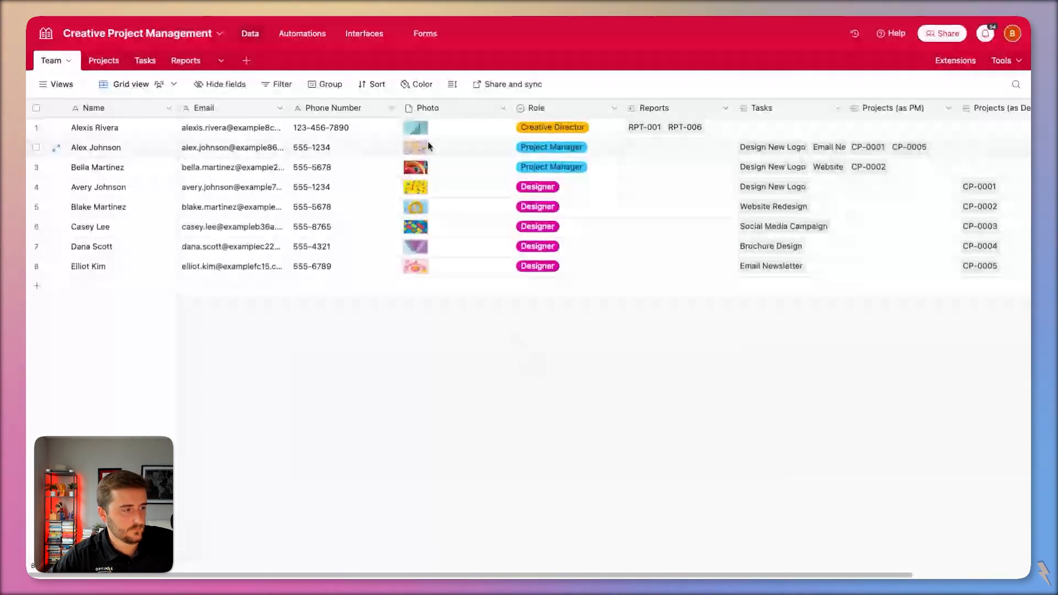
click(97, 62)
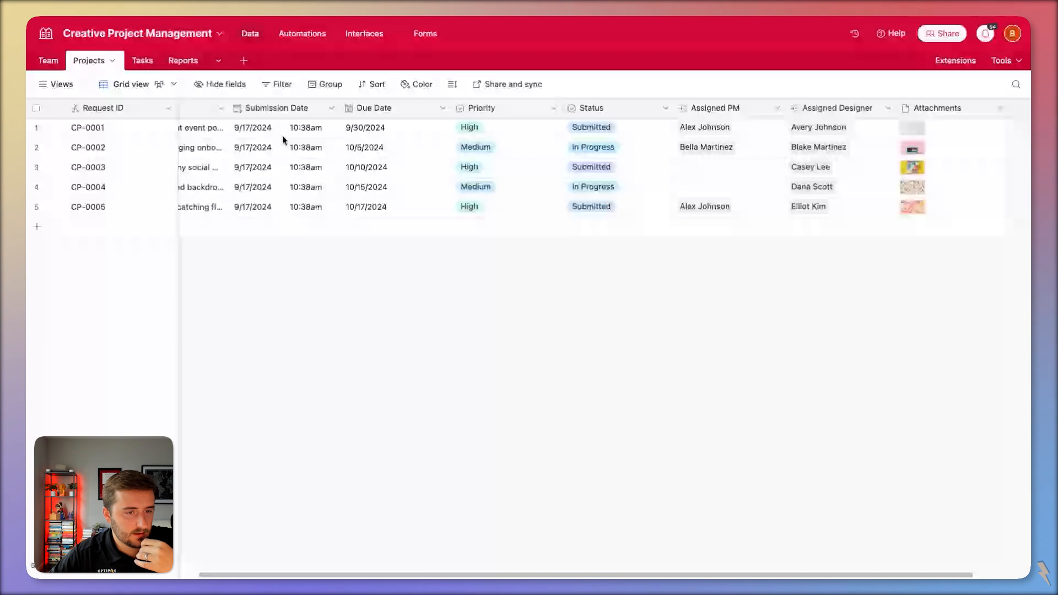
scroll(282, 136, left, 3)
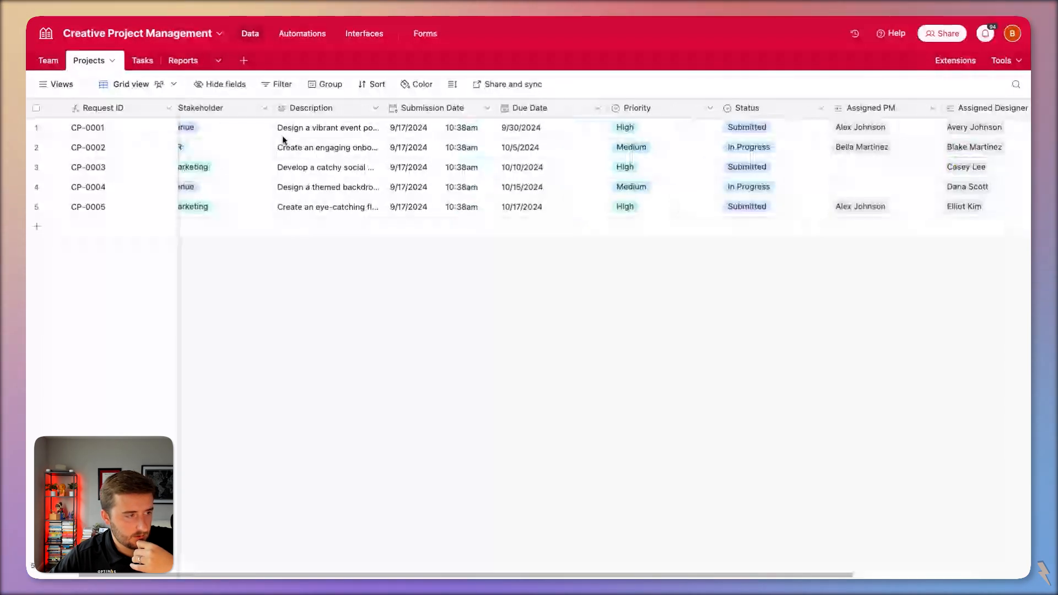
Review the remaining Projects fields and delete the Reports table from the base
scroll(146, 107, left, 2)
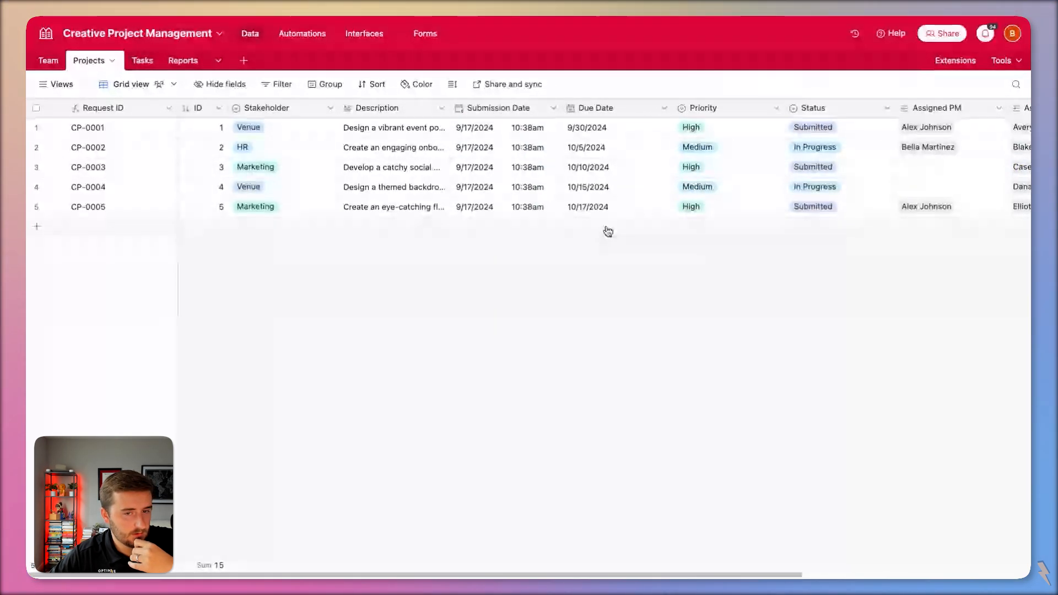
scroll(606, 230, right, 5)
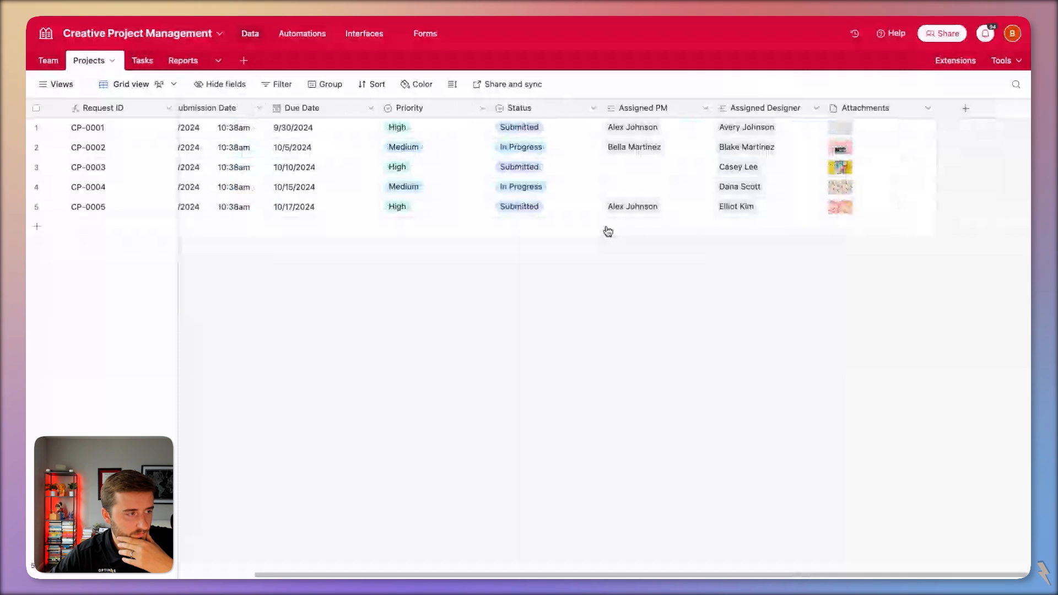
click(145, 65)
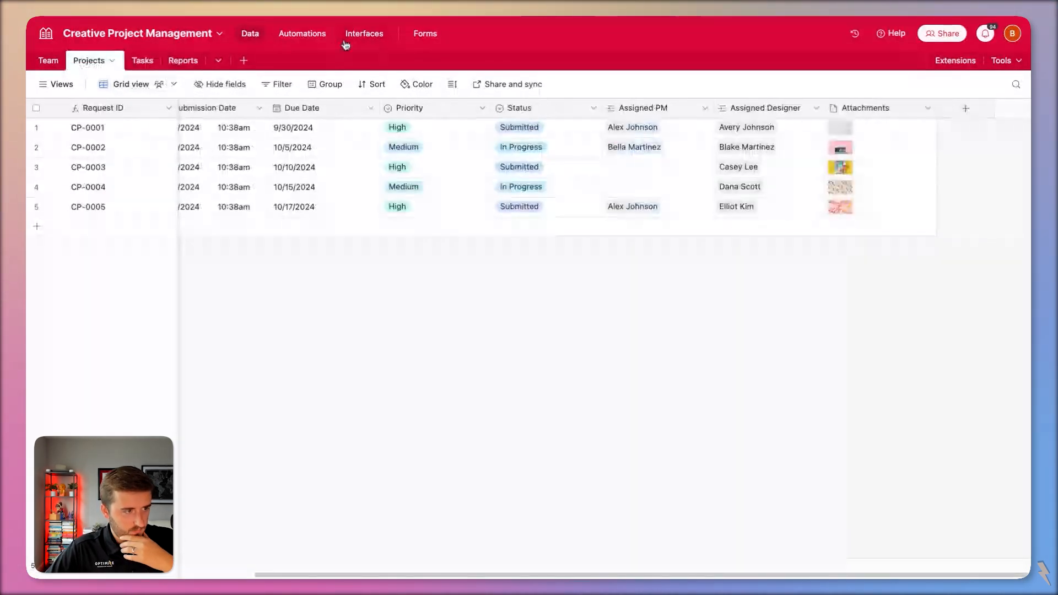
click(176, 61)
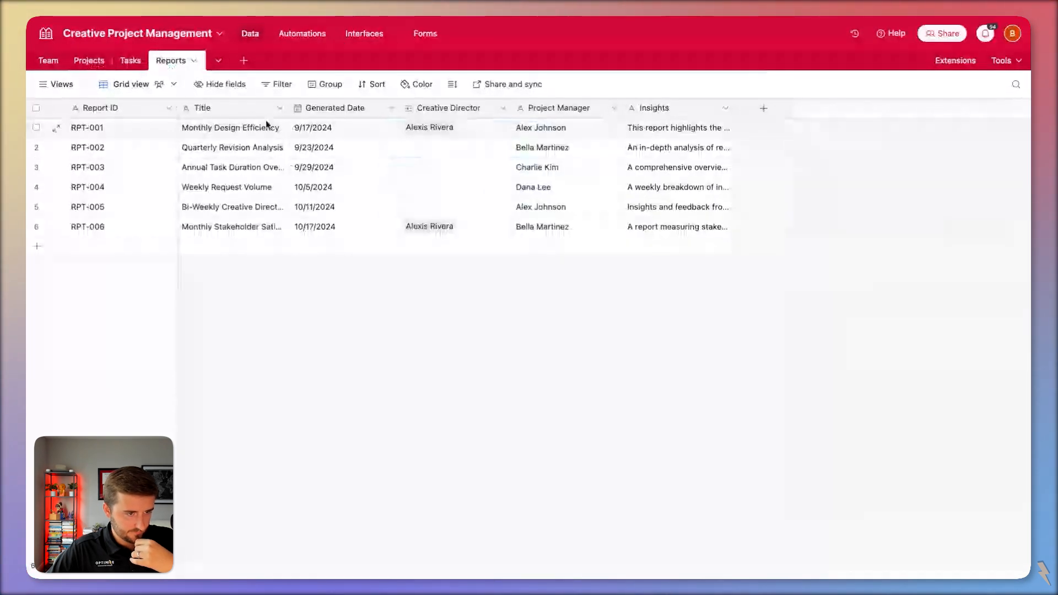
click(194, 60)
click(270, 322)
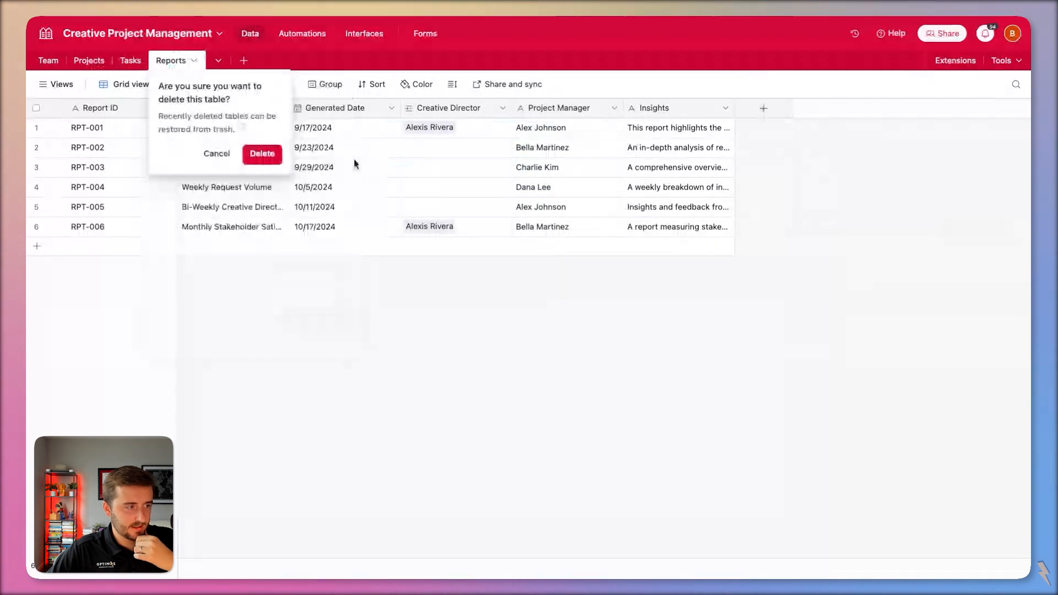
click(261, 153)
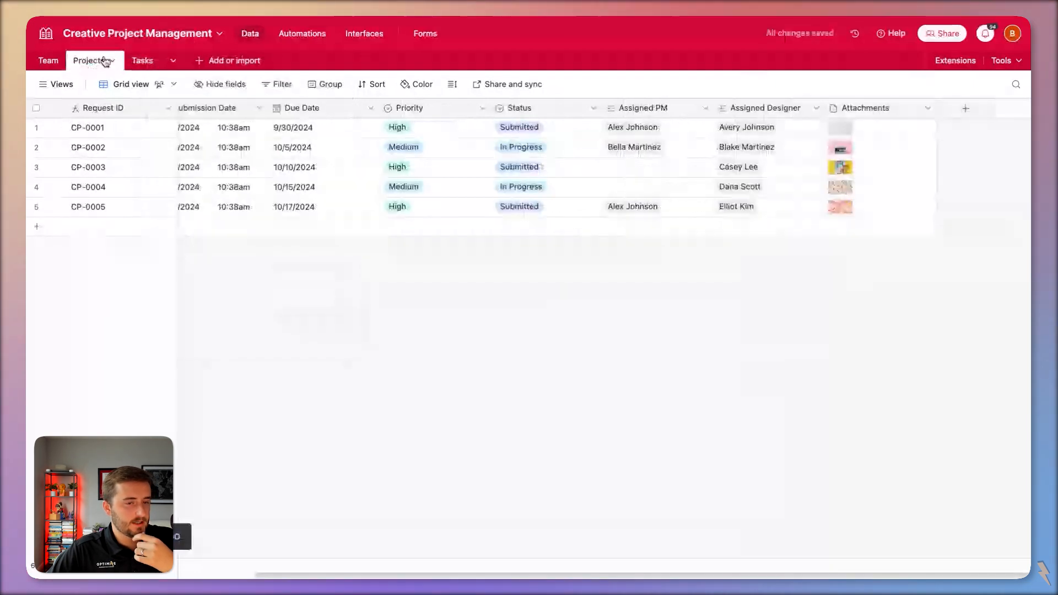
Create a new table from scratch named "Task templates"
click(142, 61)
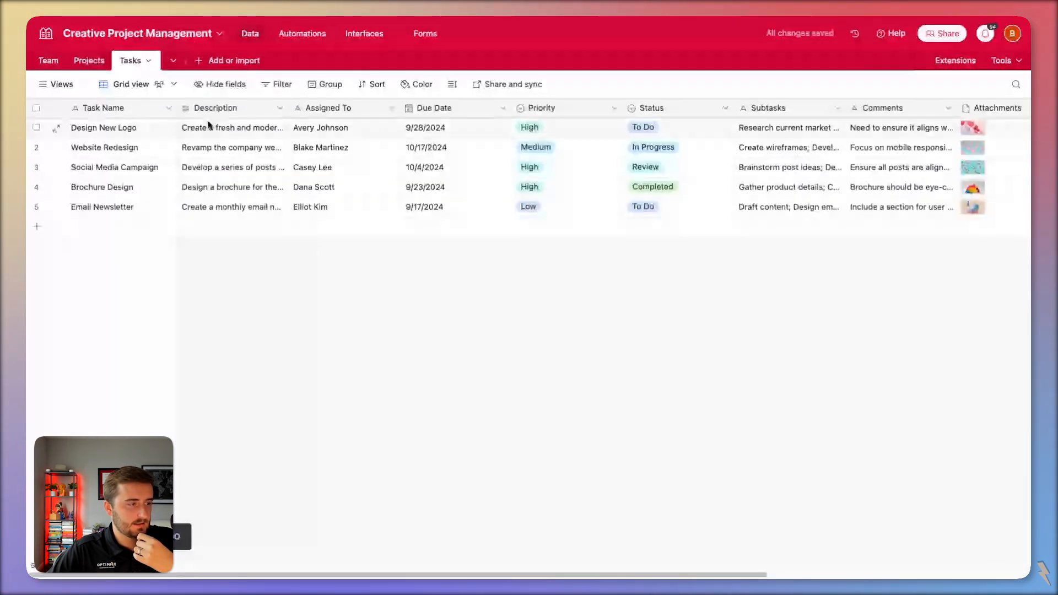
click(235, 61)
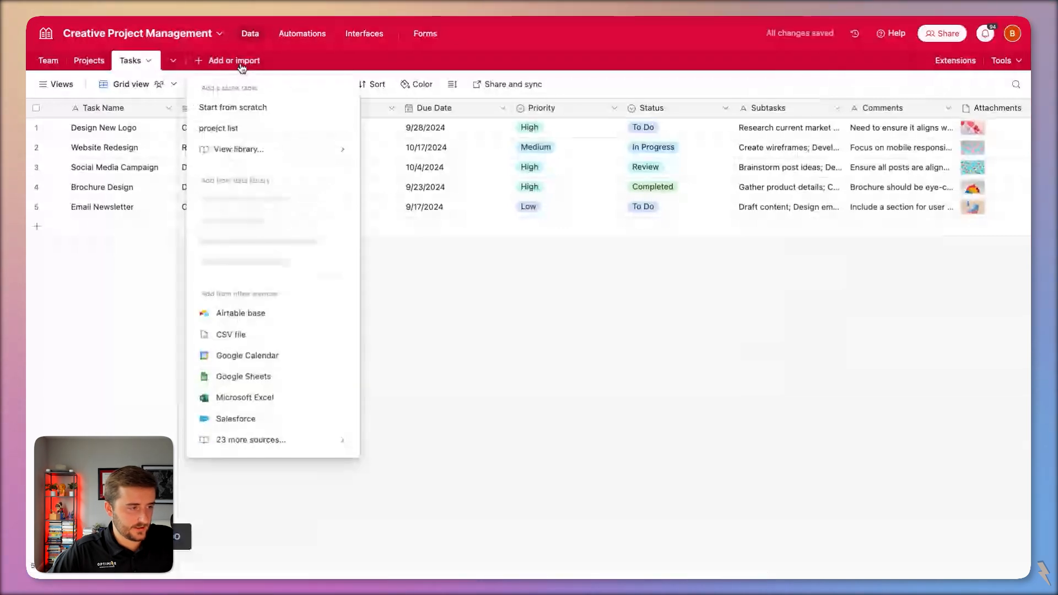
click(279, 113)
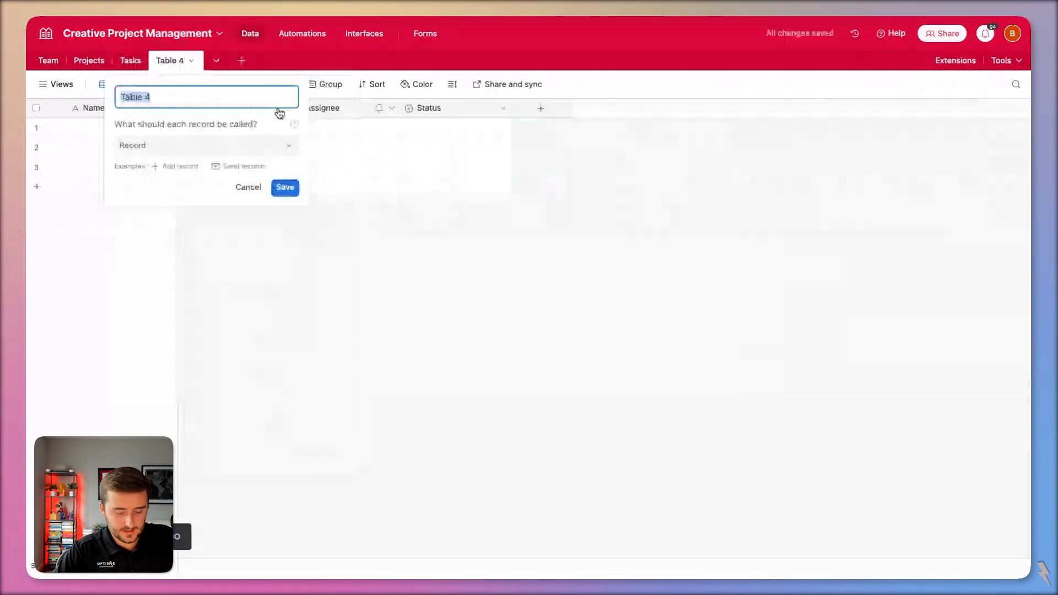
text(Task templates)
key(Return)
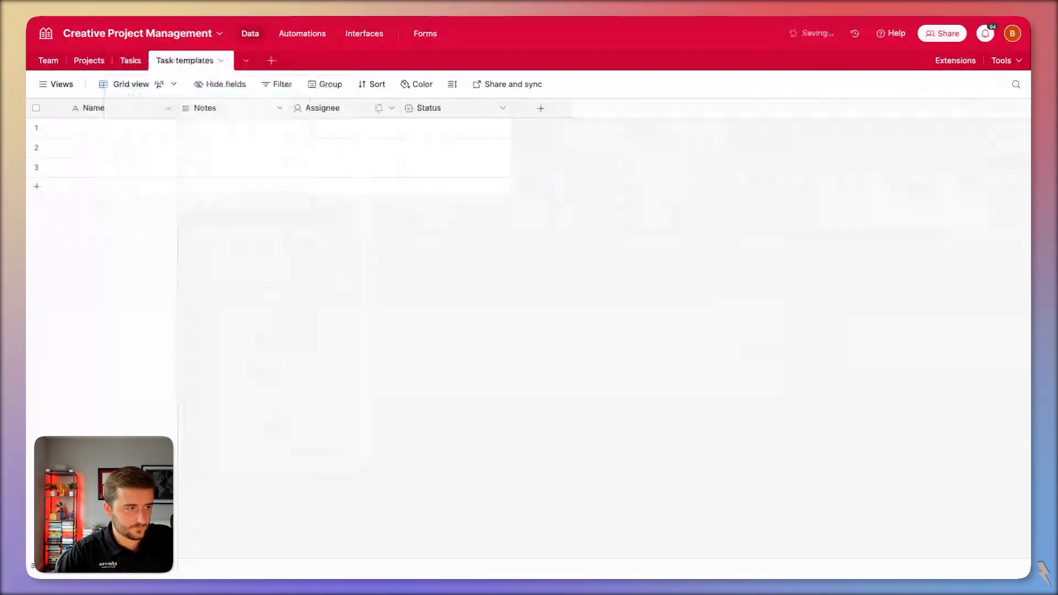
Correct the new table's name to "Task Templates" with a capital second word
double_click(184, 66)
click(178, 96)
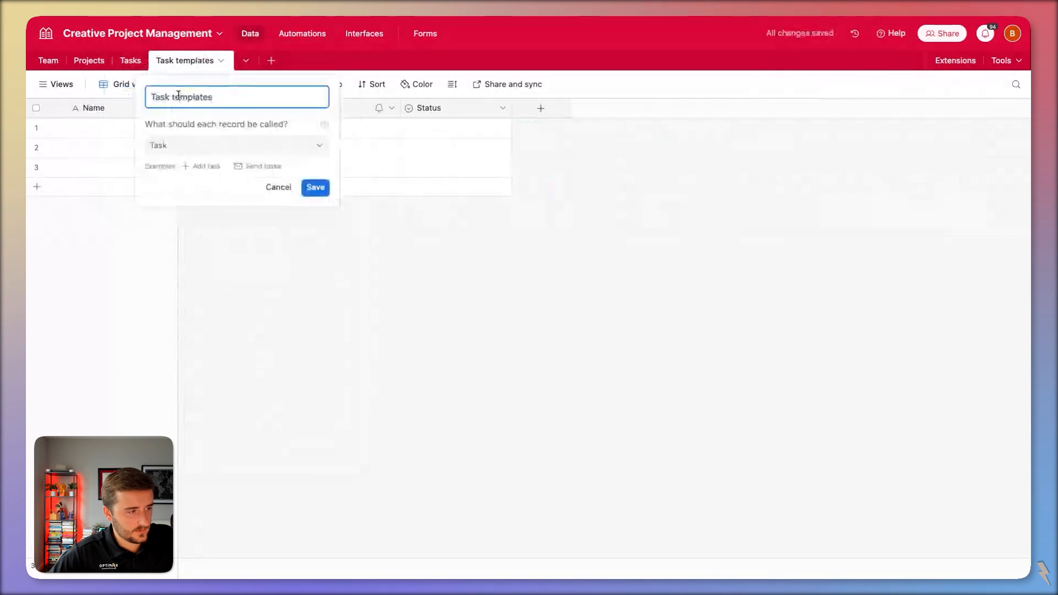
key(alt+BackSpace)
text(e)
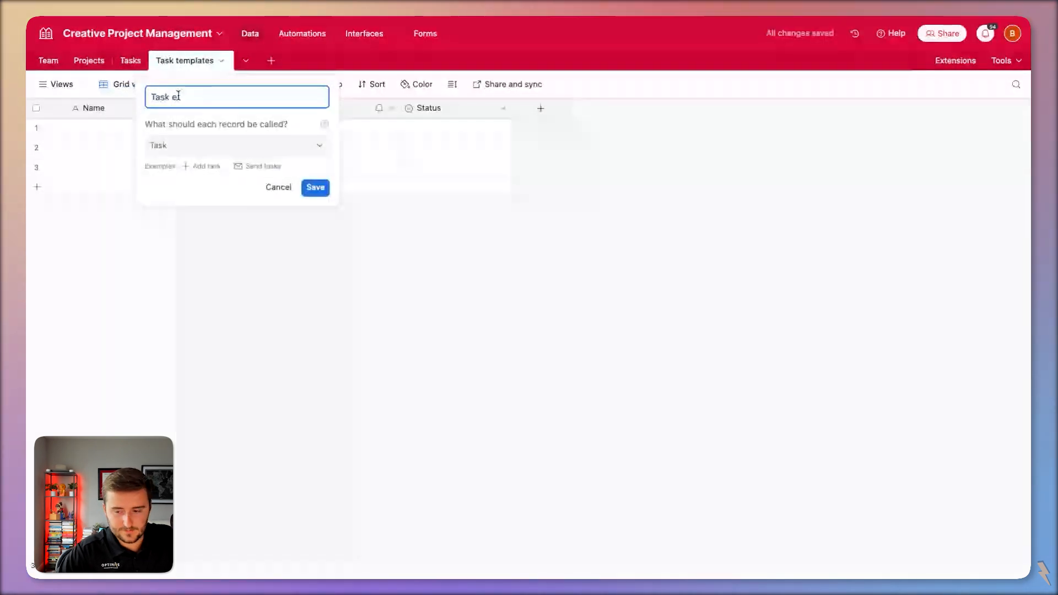
key(BackSpace)
text(Templates)
key(Return)
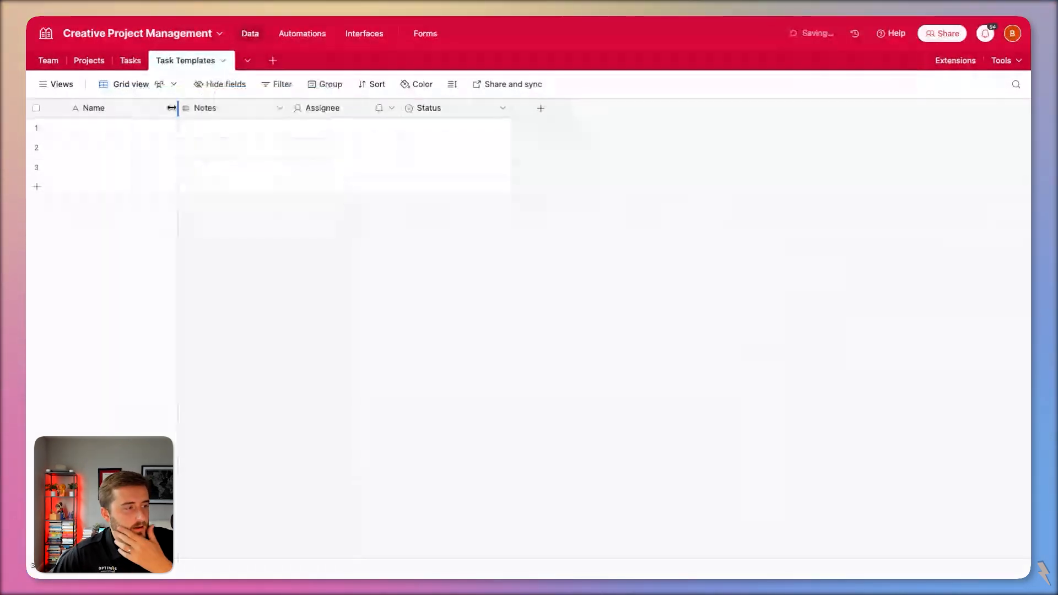
Delete the default Notes, Assignee and Status fields from the Task Templates table
click(208, 107)
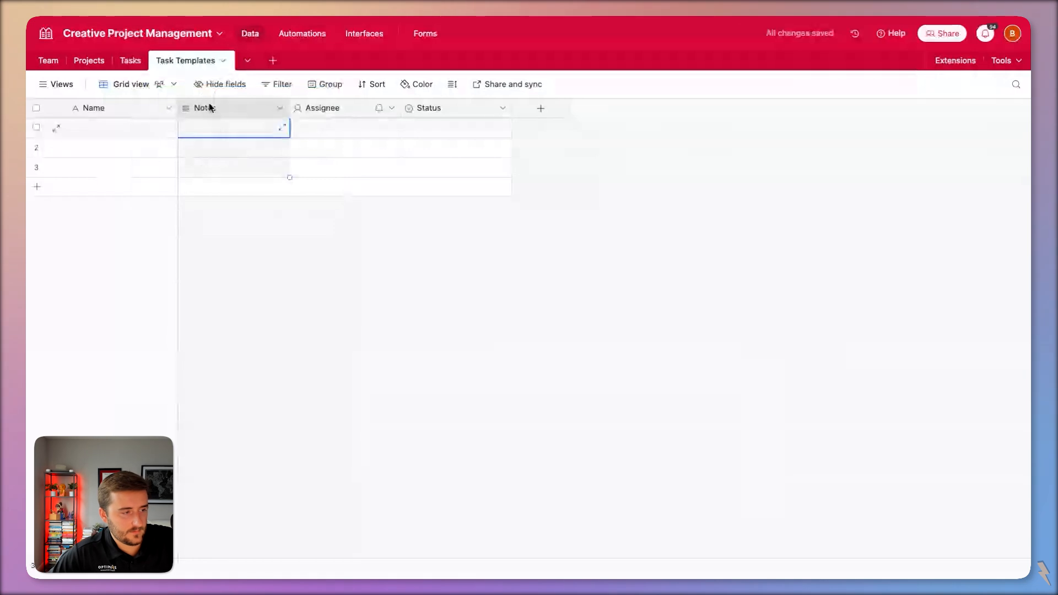
shift+click(444, 109)
right_click(444, 110)
click(269, 131)
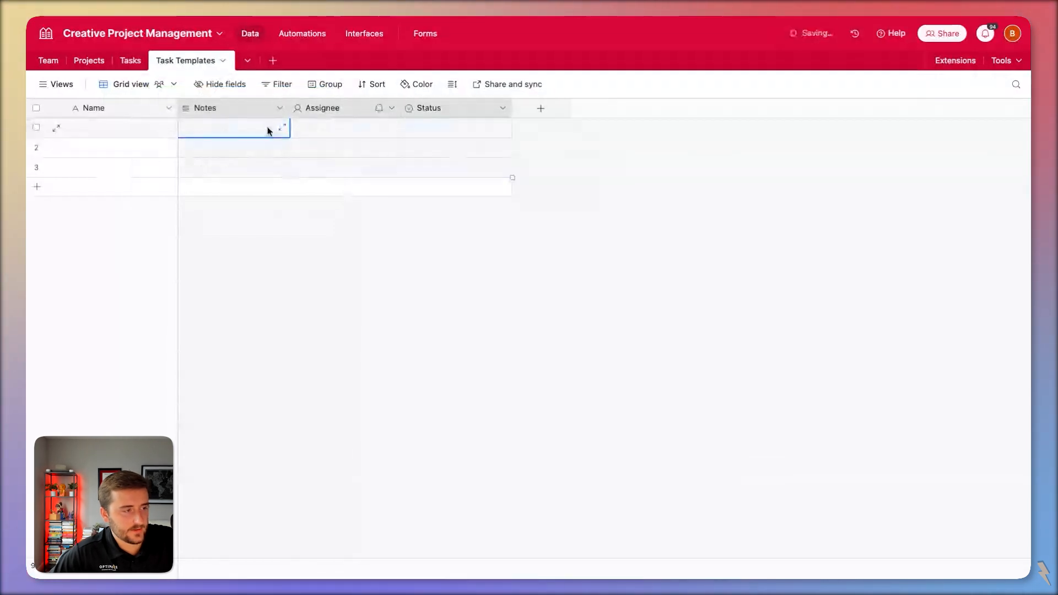
Move the linked Team field in the Tasks table to directly after Description
click(123, 61)
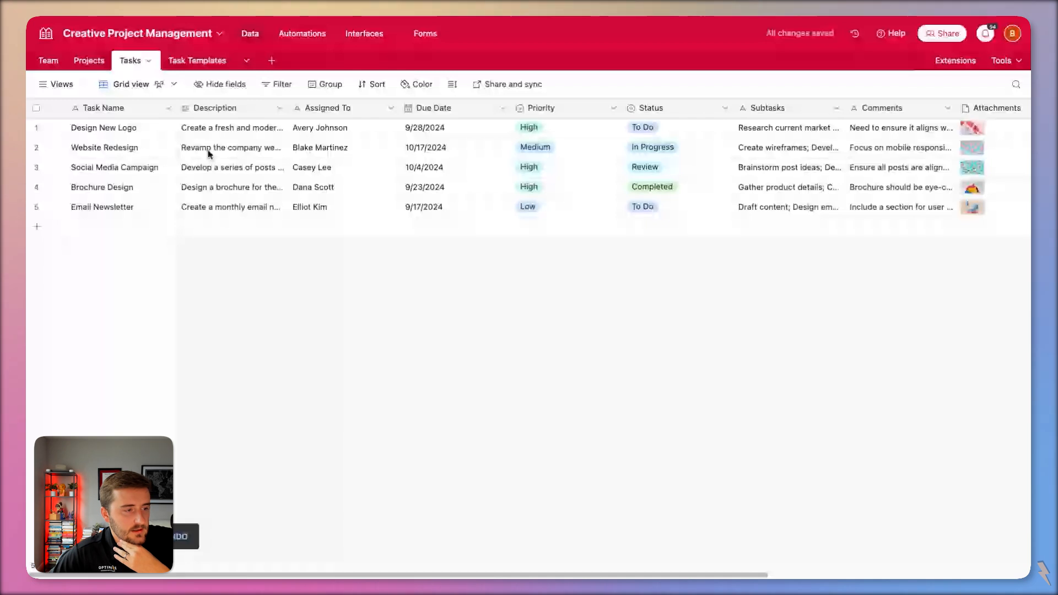
scroll(323, 107, right, 1)
double_click(323, 107)
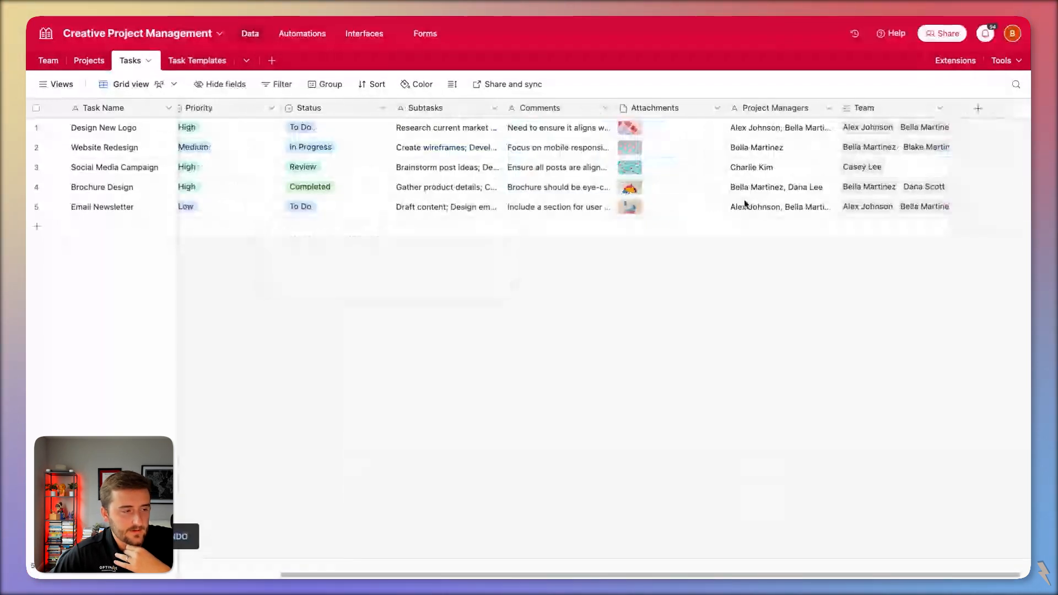
drag(215, 108, 341, 113)
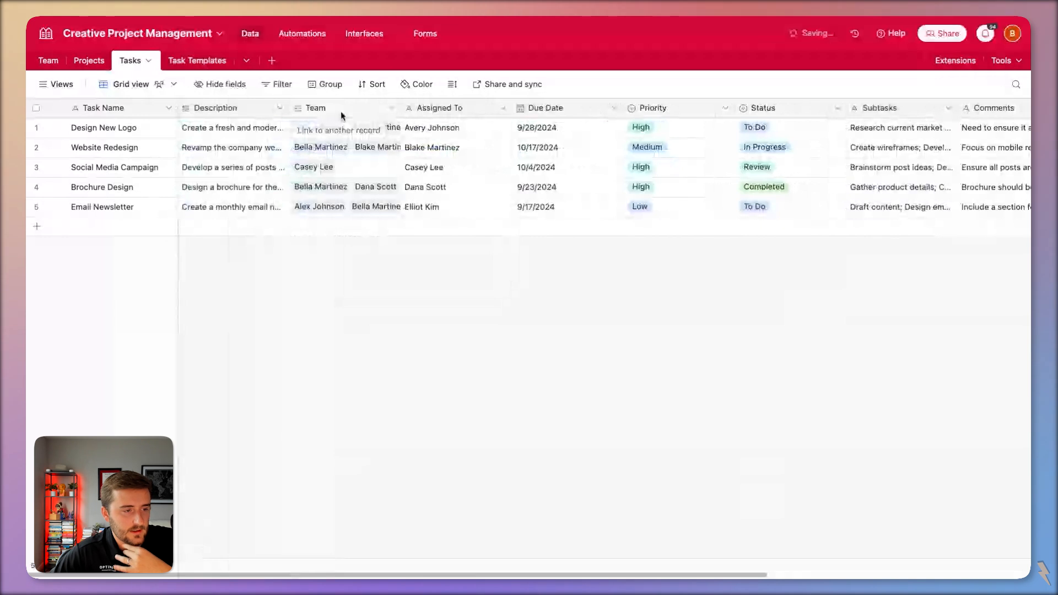
Delete the Assigned To text field from Tasks despite its interface dependencies
click(502, 108)
click(454, 462)
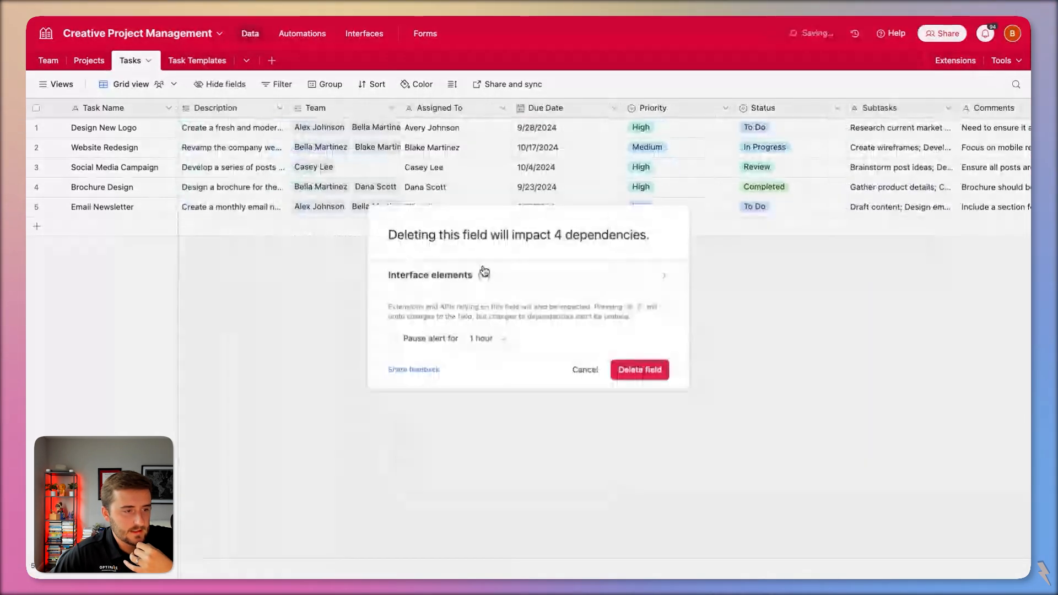
click(646, 371)
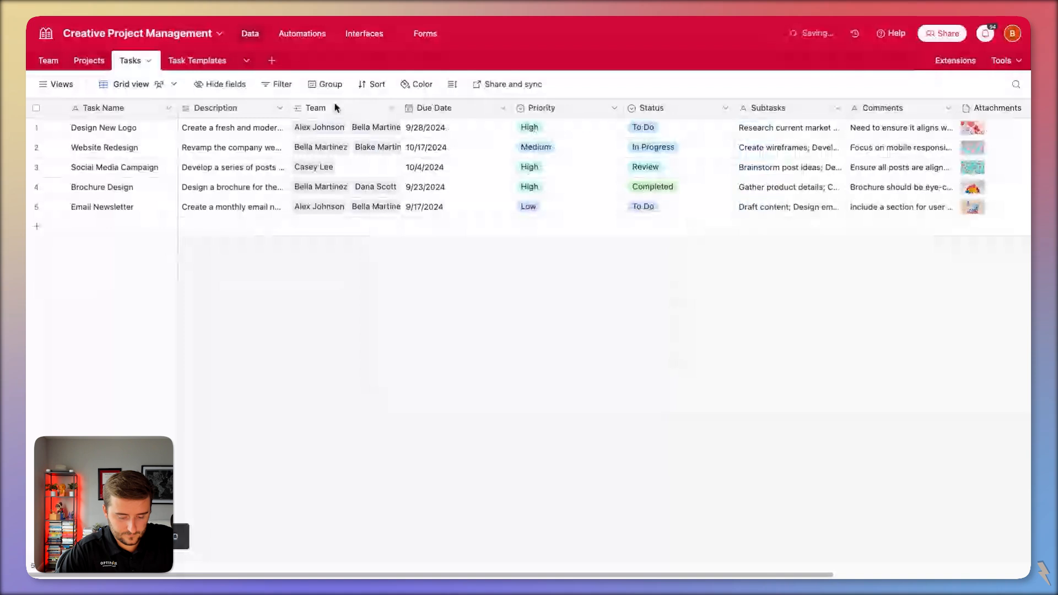
Rename the Team field in Tasks as "DRI" and add the description "Directly Responsible Individual"
double_click(336, 107)
text(D)
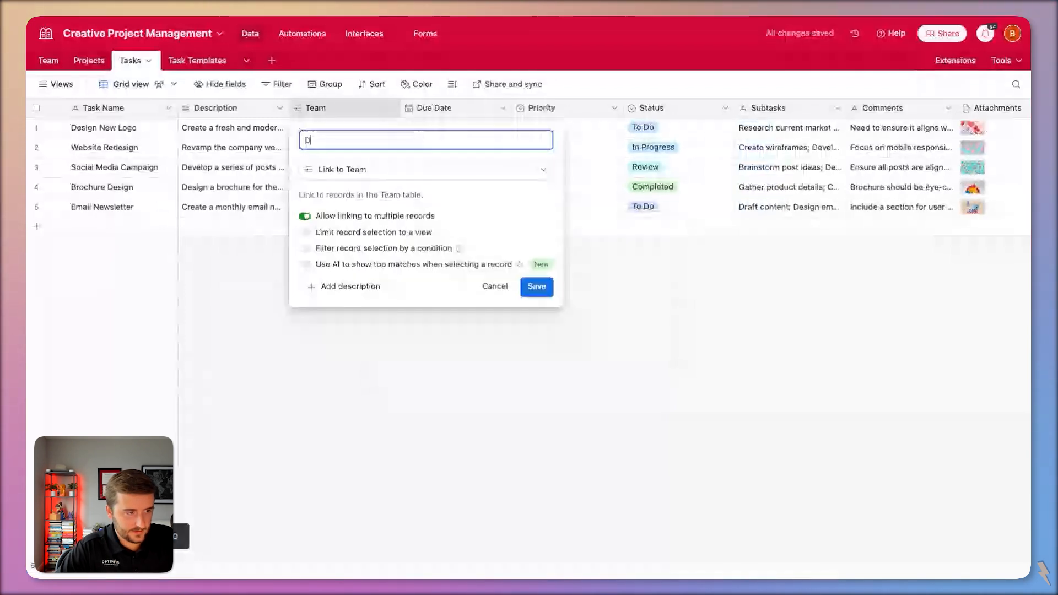
text(RI)
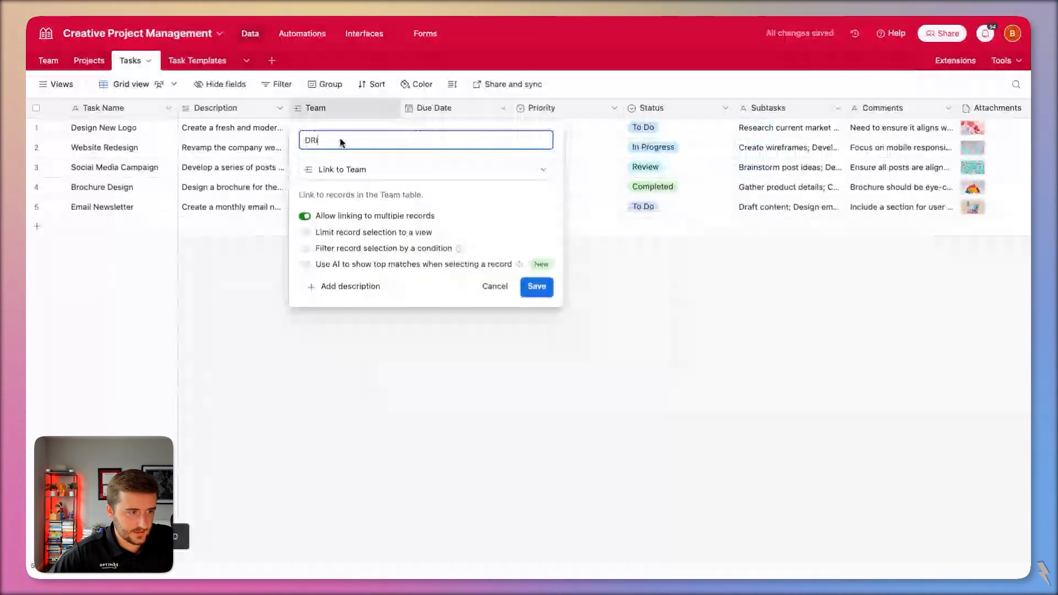
click(379, 300)
text(Directl)
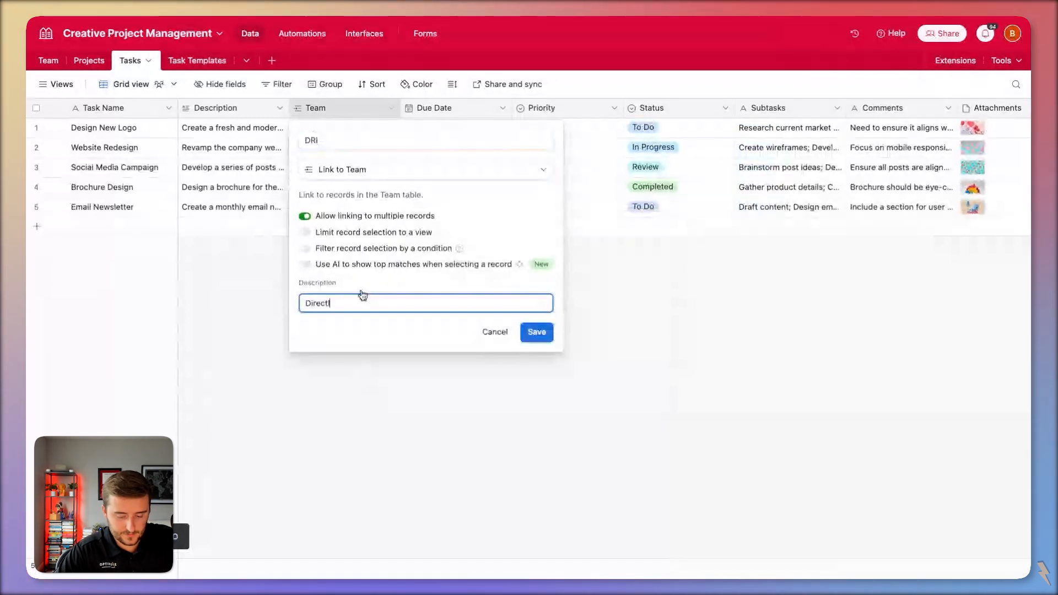
text(y Responsible Indivi)
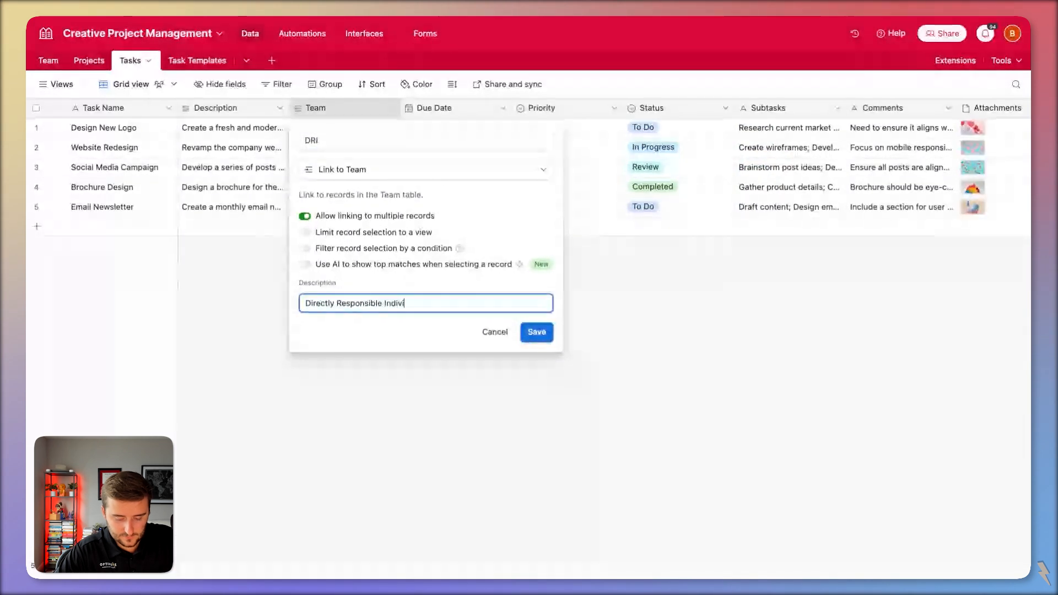
text(dual)
click(536, 332)
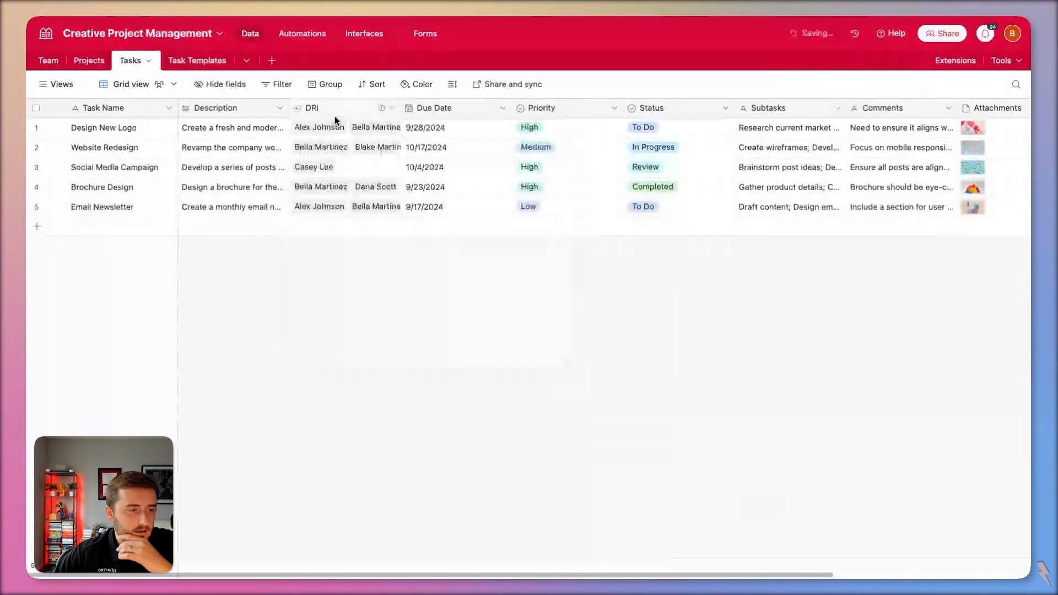
Recolour the Priority options in Tasks with High bright red, Medium pink and Low pale pink, and save the field
scroll(386, 122, right, 3)
scroll(452, 126, right, 2)
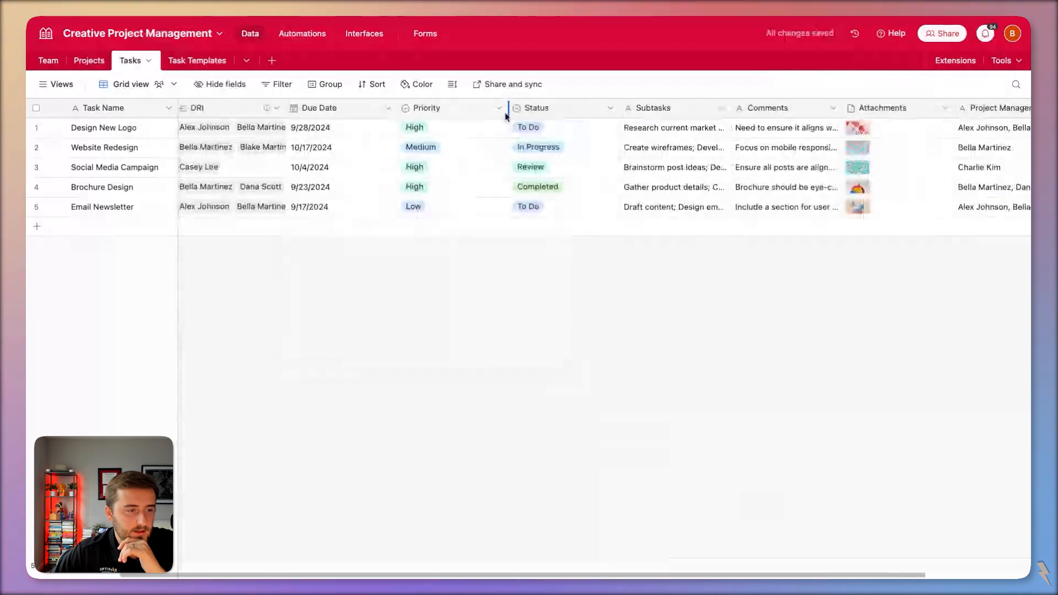
double_click(505, 115)
click(421, 300)
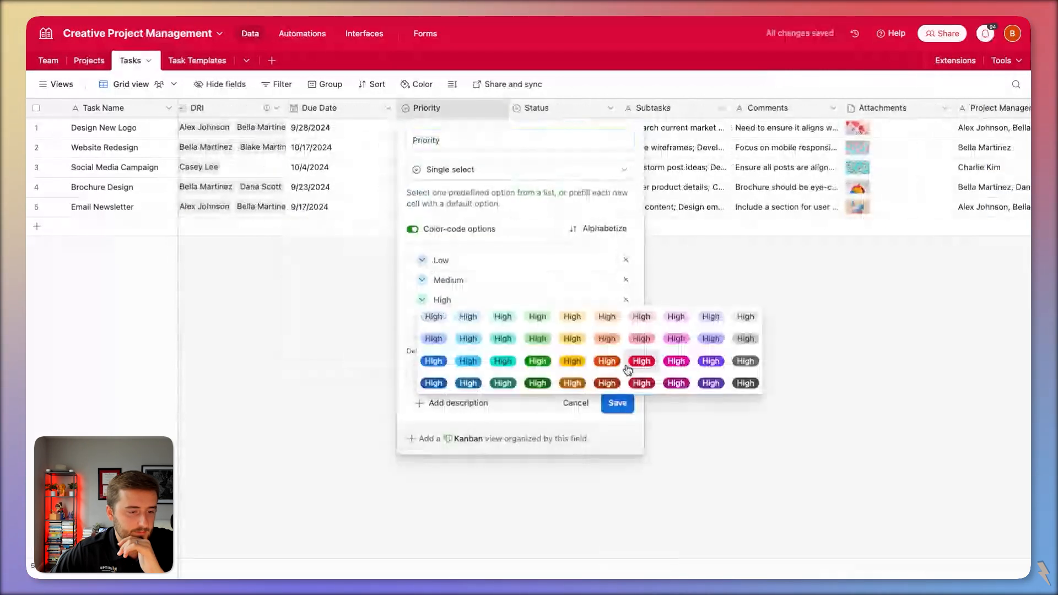
click(628, 366)
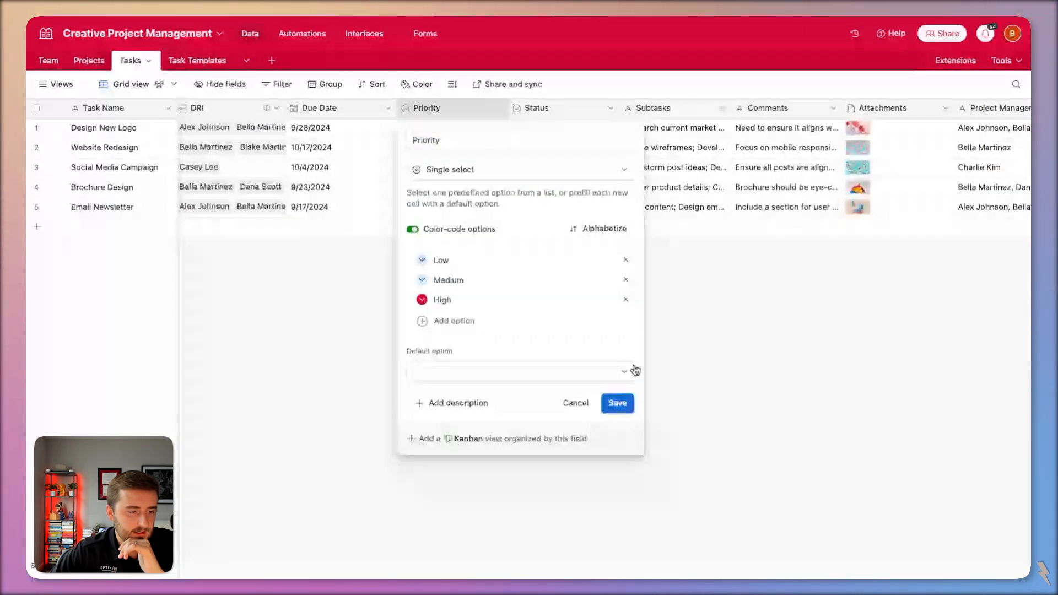
click(421, 280)
click(710, 322)
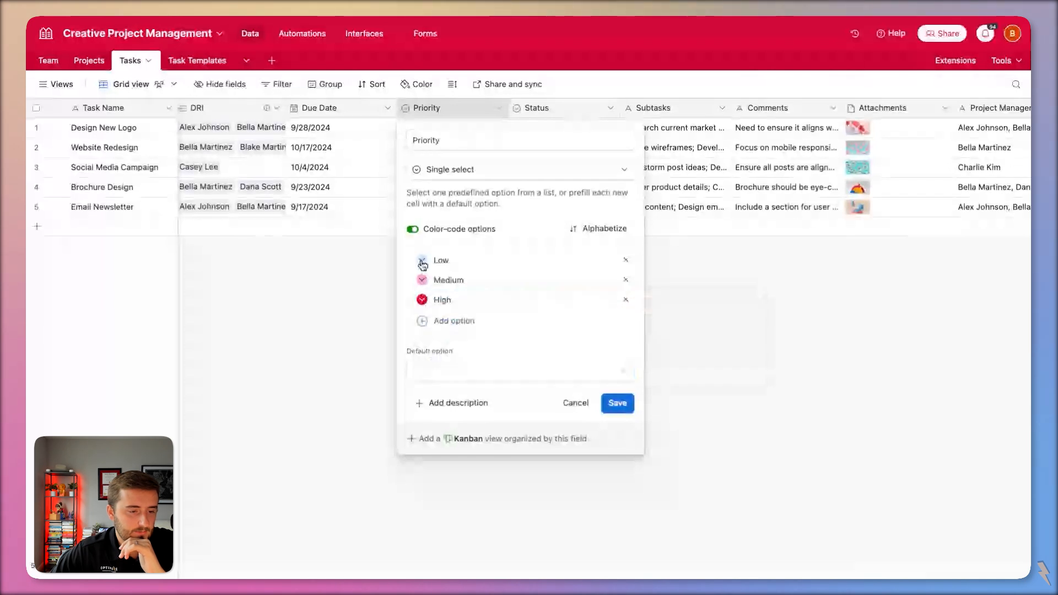
click(422, 265)
click(640, 296)
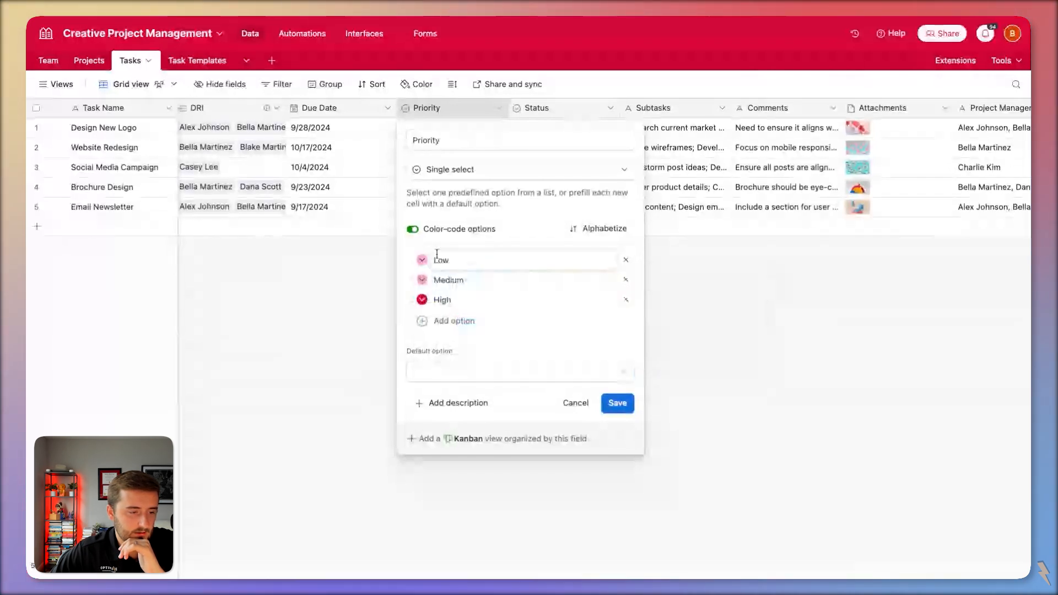
click(421, 260)
click(641, 277)
click(618, 403)
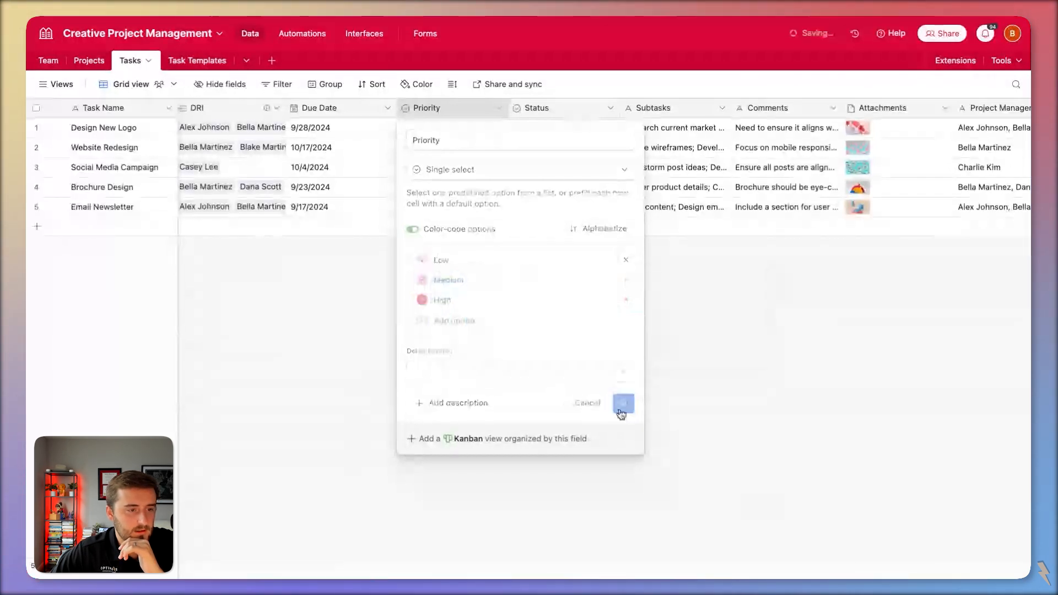
Recolour the Status options in Tasks with To Do bright red, In Progress yellow, Review light blue and Completed green, and save the field
double_click(531, 109)
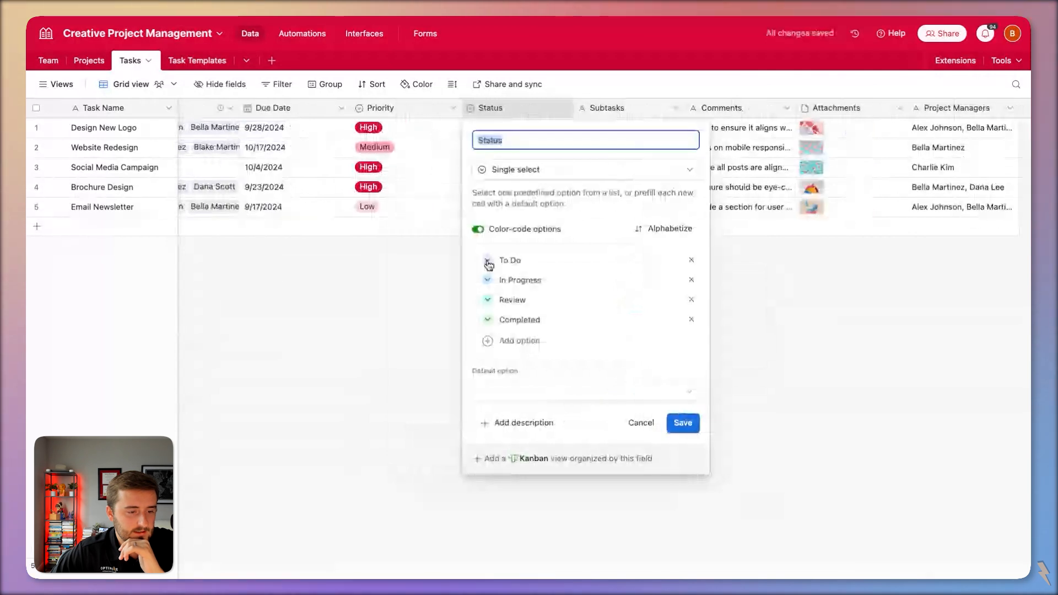
click(488, 261)
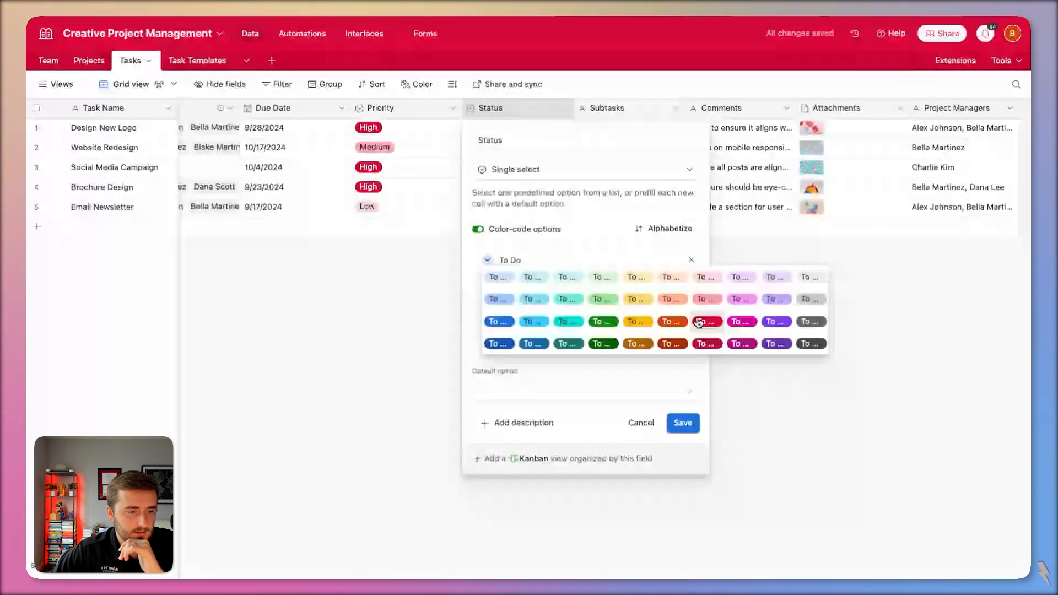
click(698, 322)
click(488, 280)
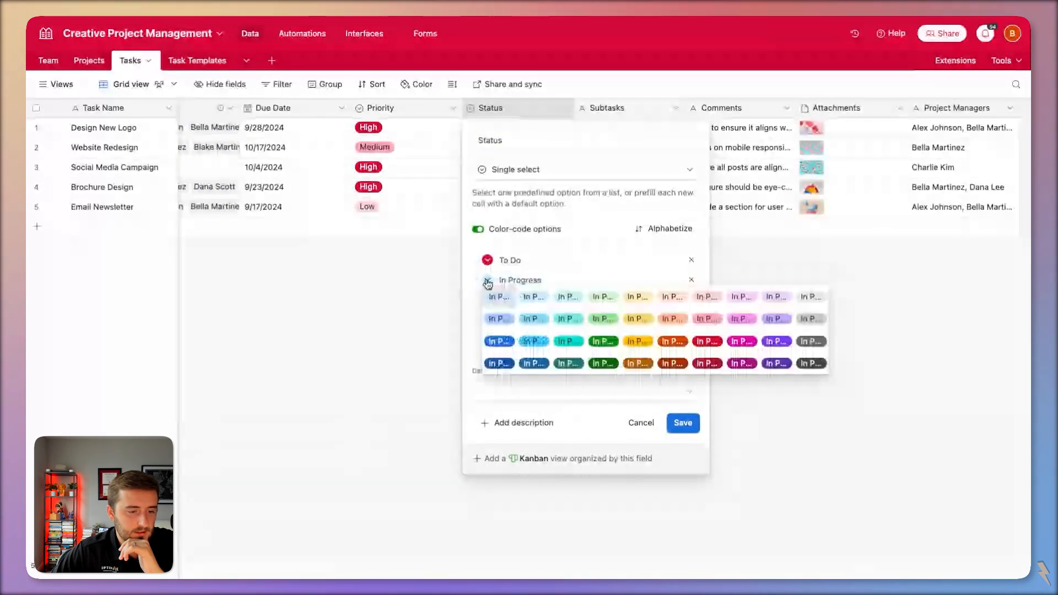
click(634, 337)
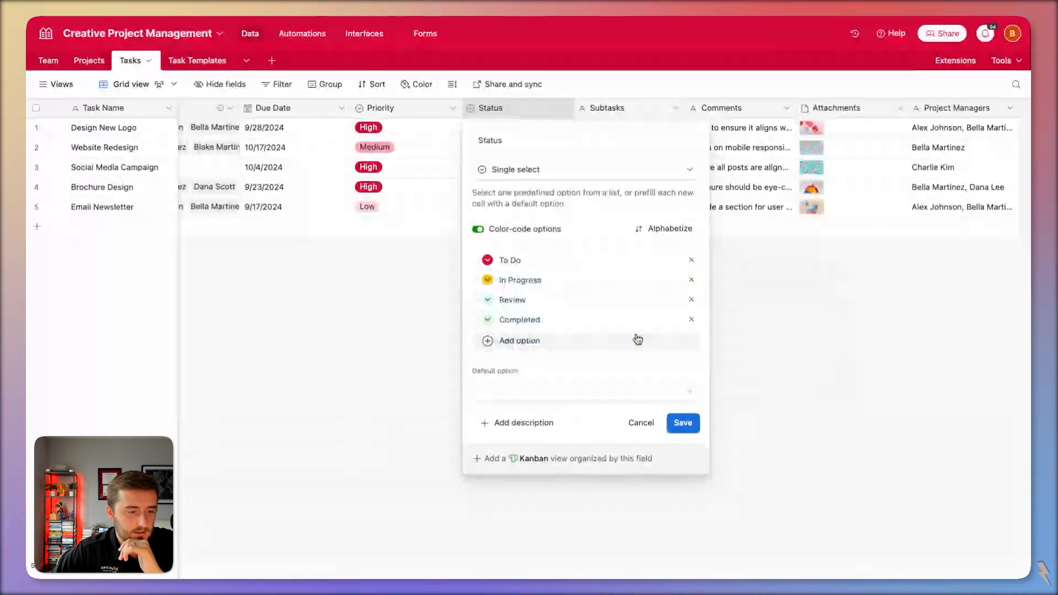
click(486, 303)
click(537, 352)
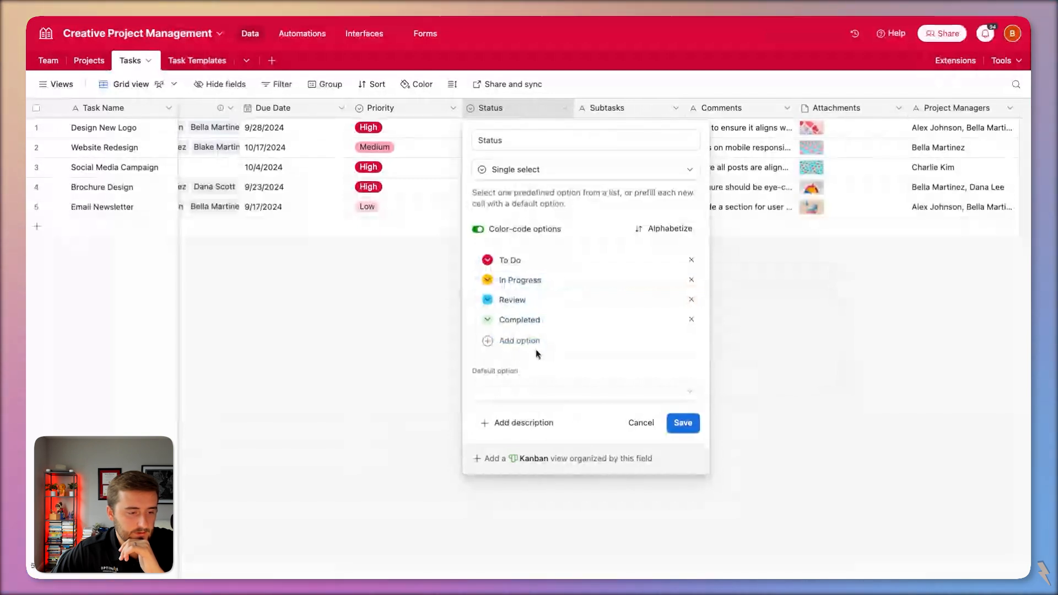
click(487, 319)
click(607, 384)
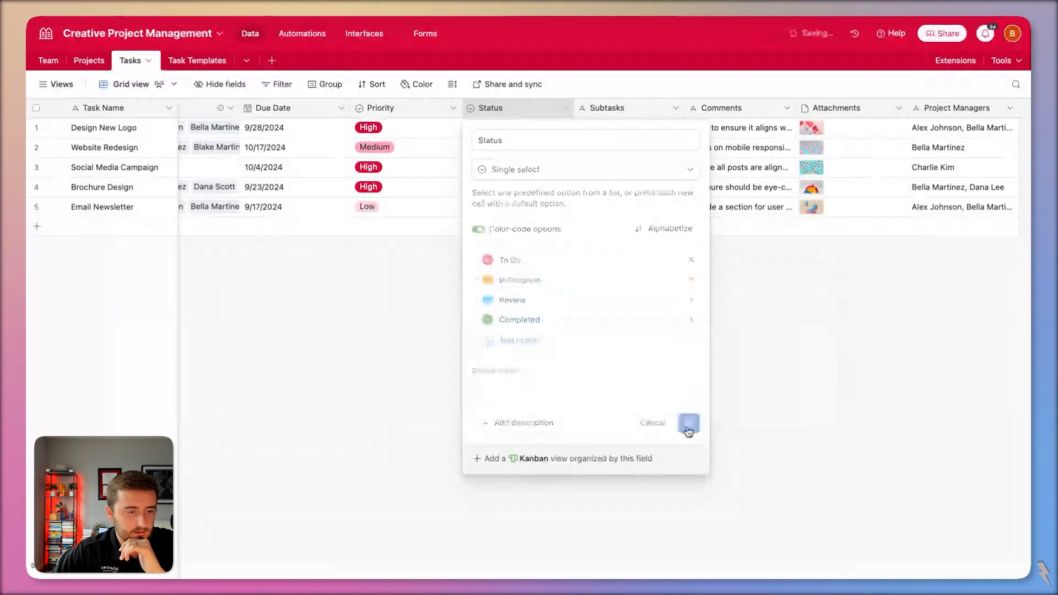
click(684, 422)
Delete the Subtasks and Comments fields from the Tasks table despite their dependencies
scroll(632, 213, right, 3)
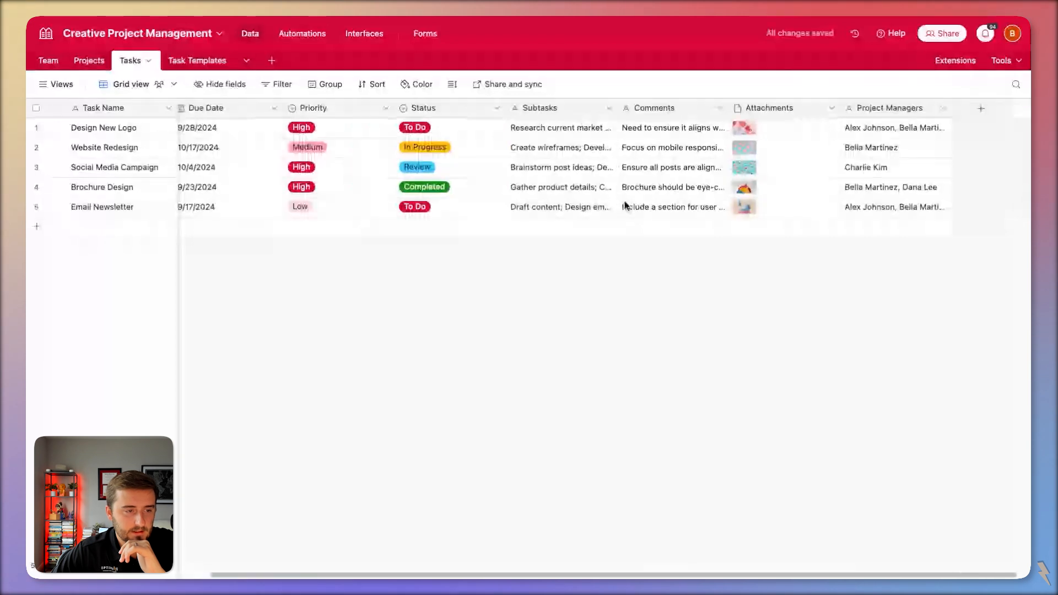
click(594, 108)
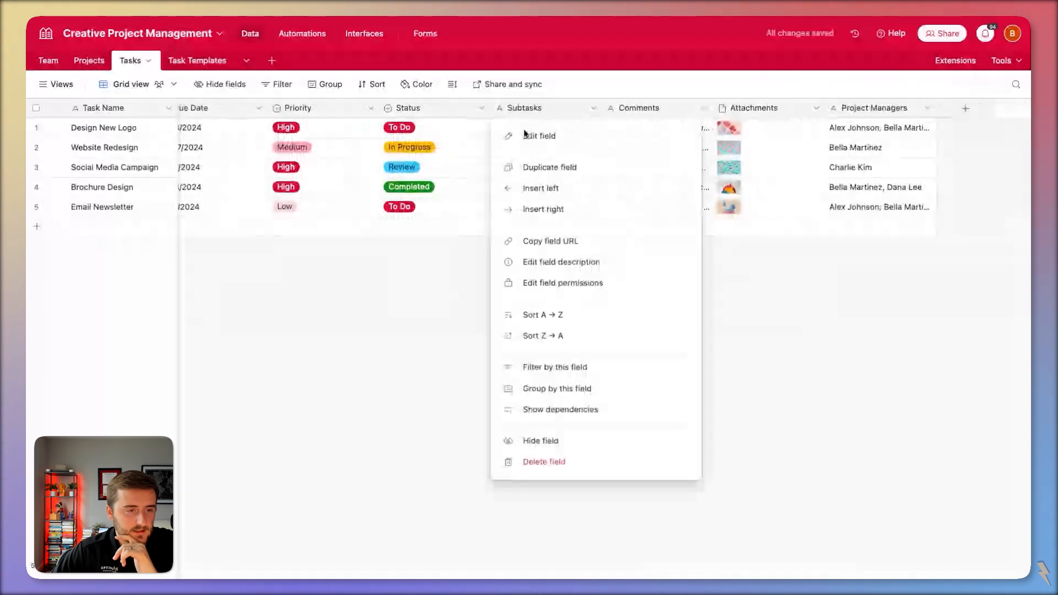
click(544, 462)
click(639, 368)
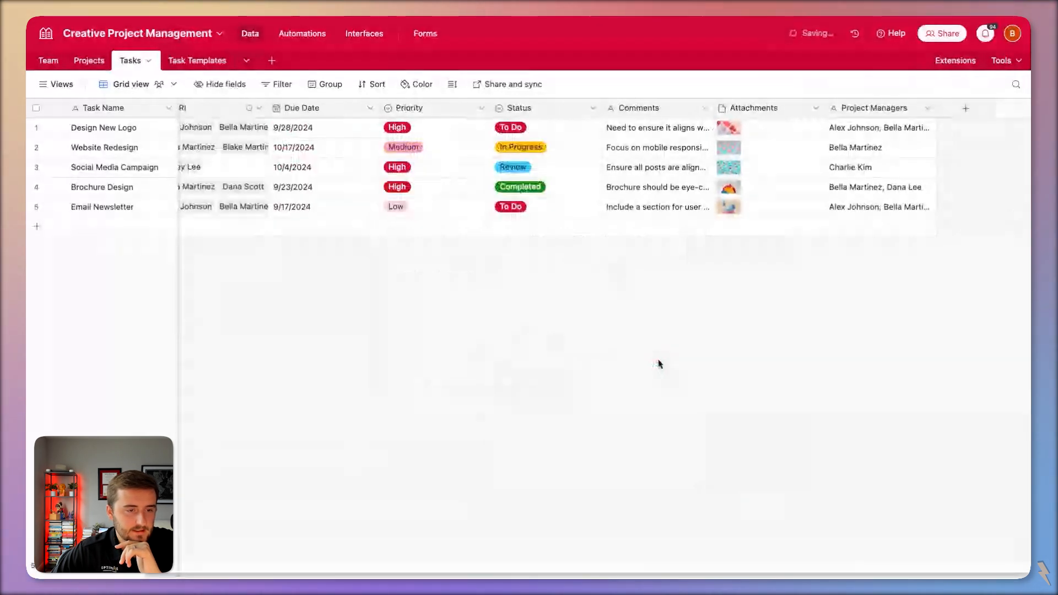
click(704, 108)
click(655, 462)
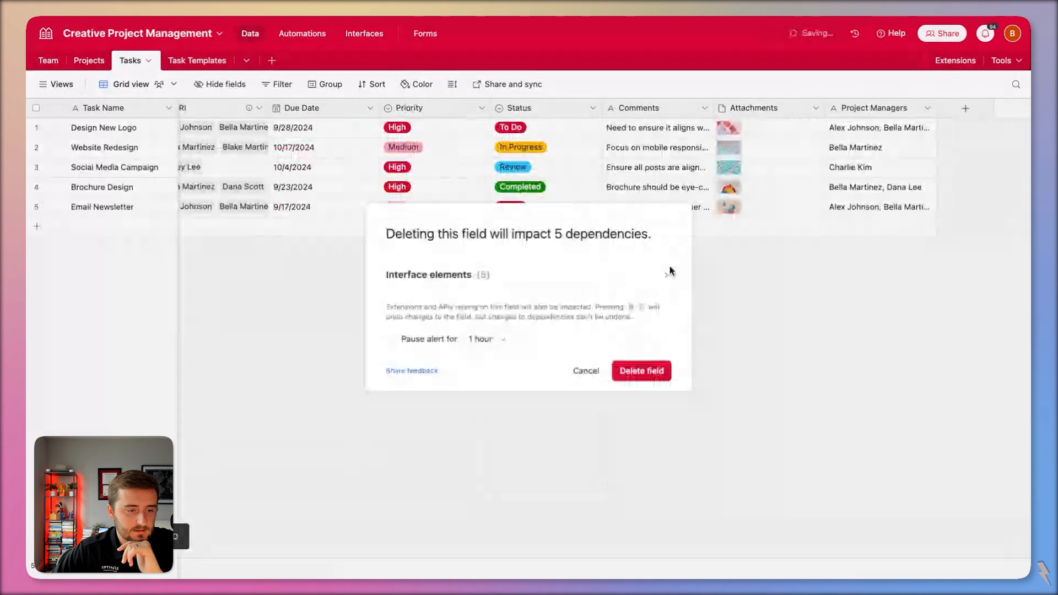
click(644, 370)
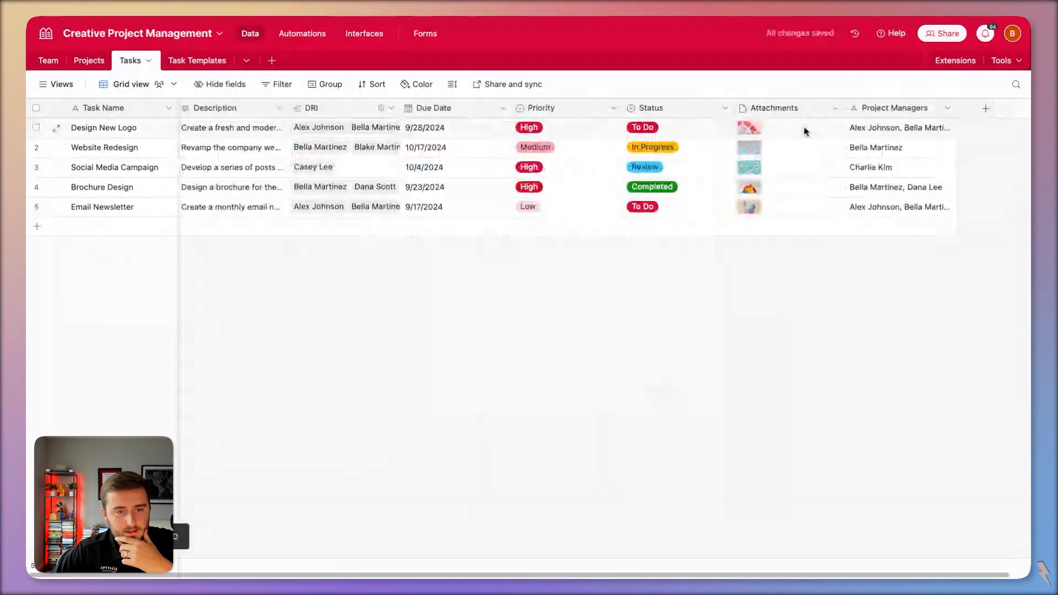
Delete the Project Managers field from the Tasks table
right_click(899, 110)
click(842, 464)
click(643, 371)
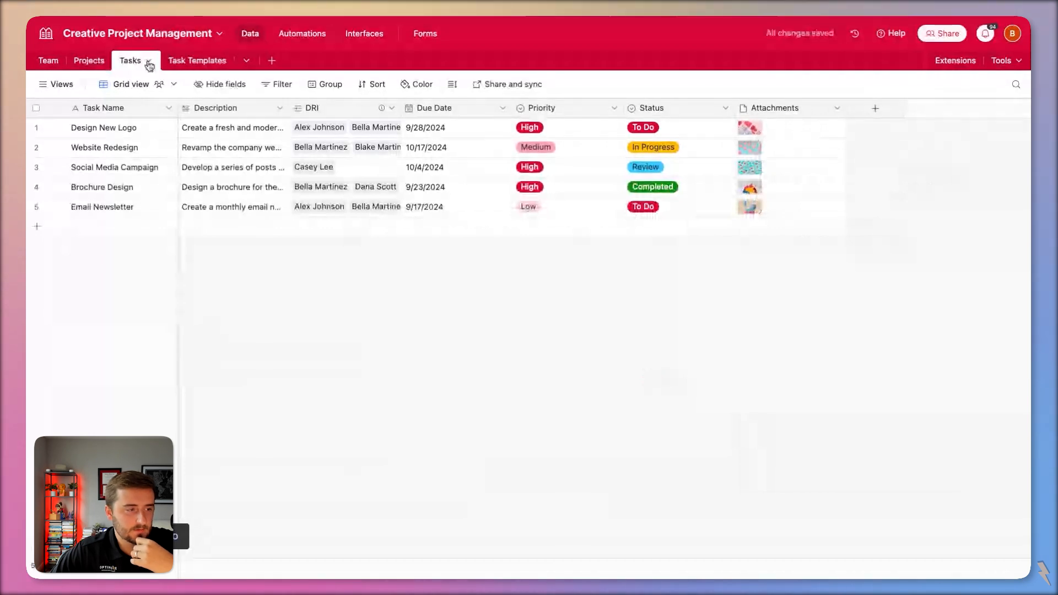
Widen the DRI column in Tasks just enough to show all linked team members, and check the field's link settings
click(340, 108)
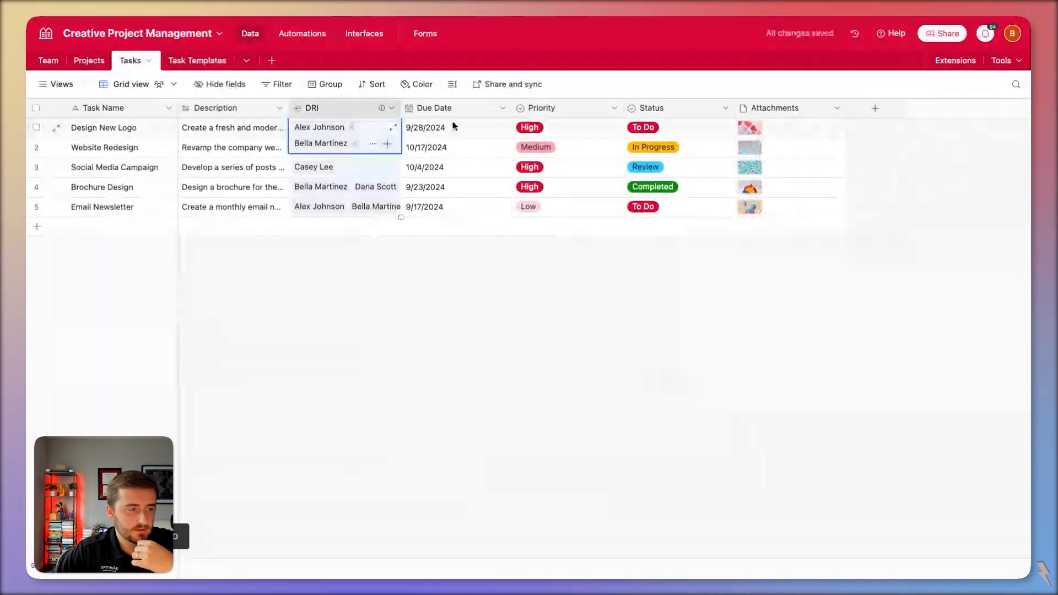
drag(401, 108, 567, 108)
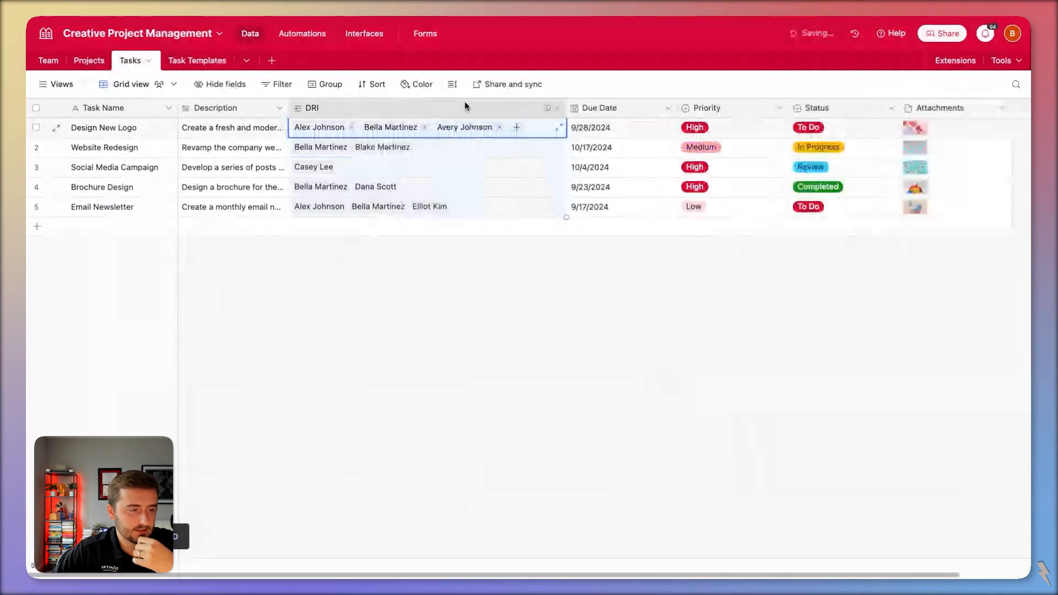
double_click(463, 107)
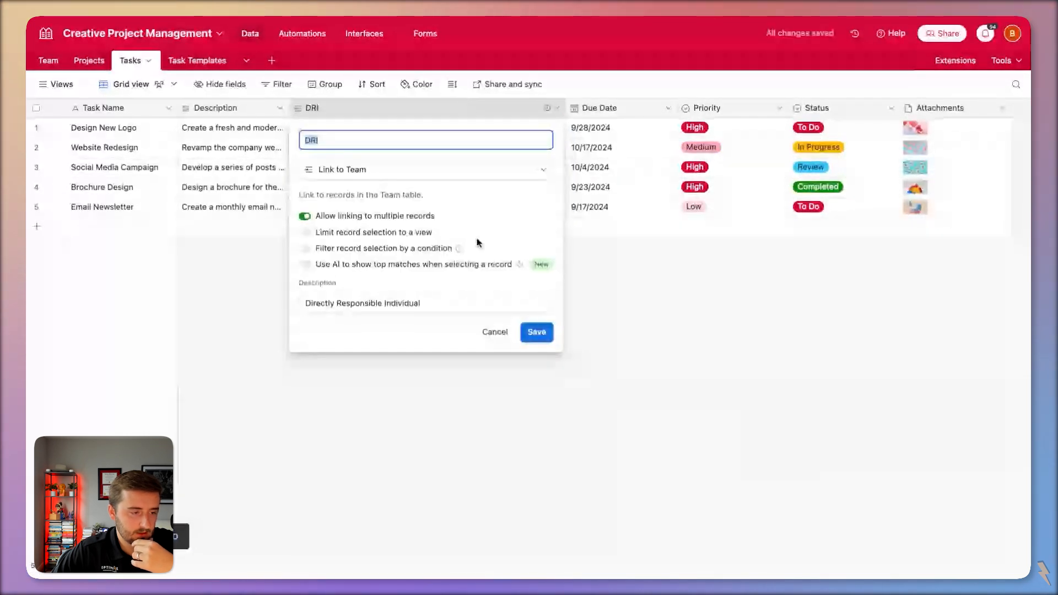
click(254, 167)
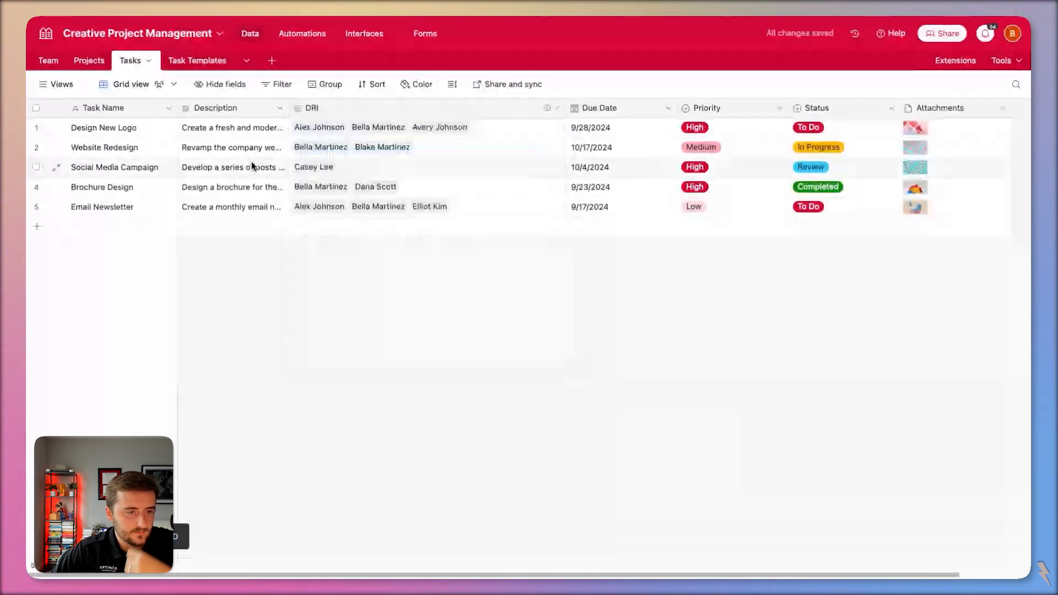
drag(565, 108, 498, 108)
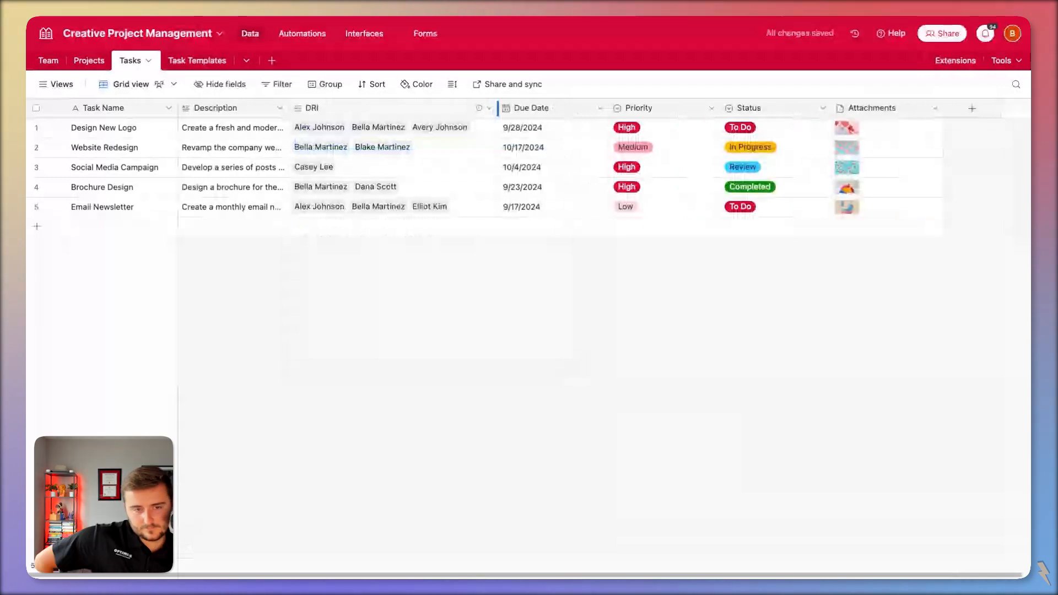
Review the fields of the Projects table from Submission Date through Priority, Status, Assigned PM and Assigned Designer to Attachments
click(88, 61)
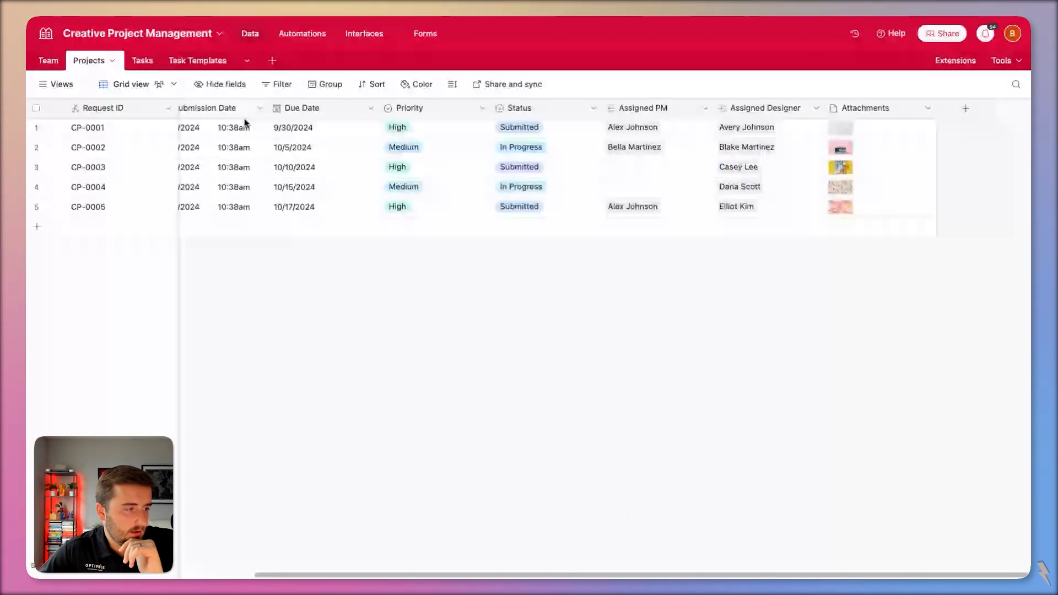
scroll(250, 132, left, 1)
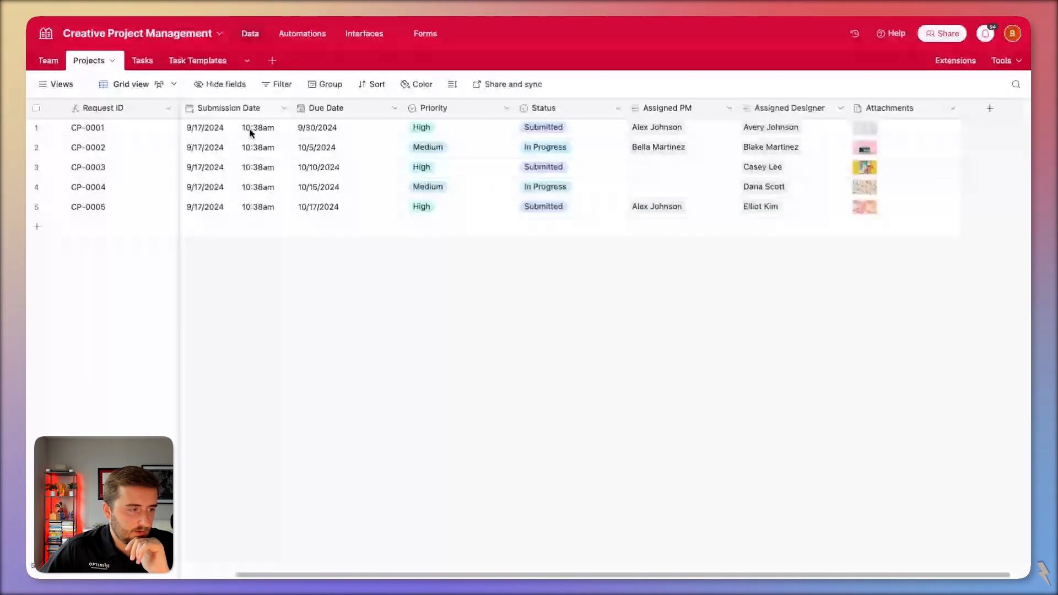
scroll(250, 133, left, 5)
scroll(349, 120, right, 5)
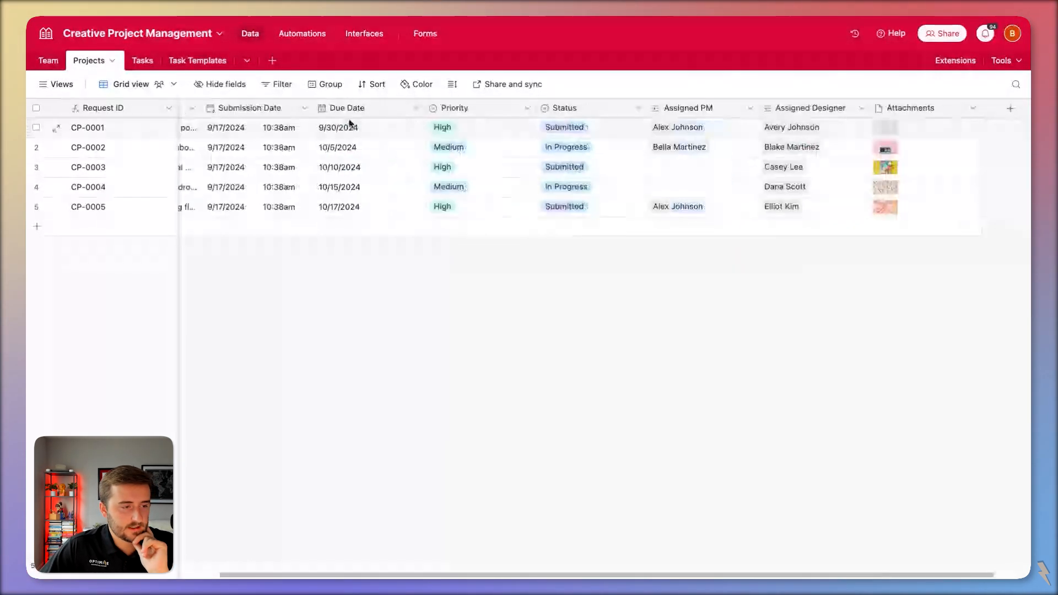
click(349, 123)
key(Right)
key(Right)
key(Right)
key(Right)
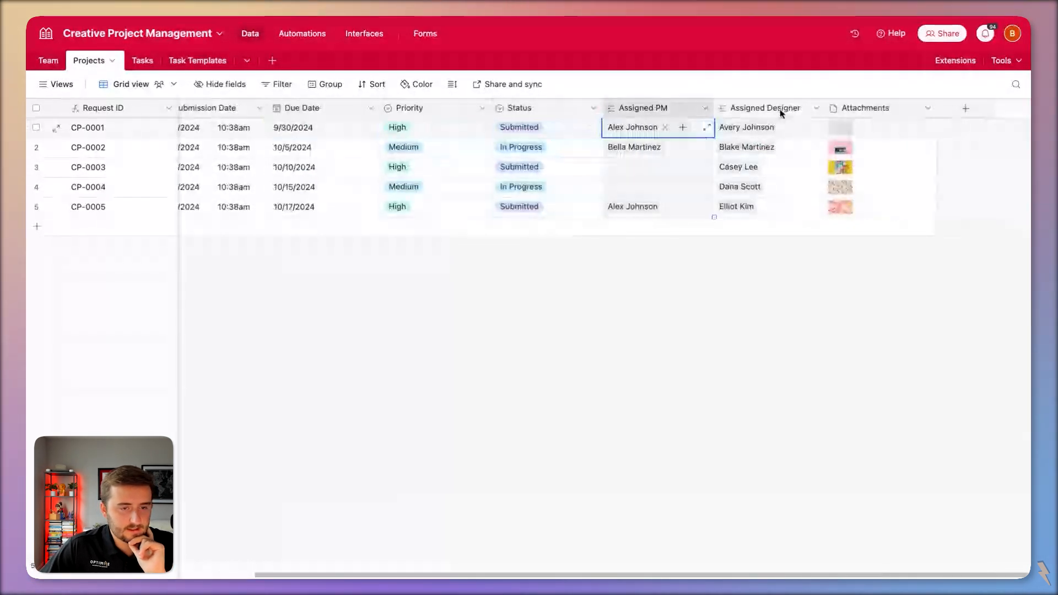
key(Right)
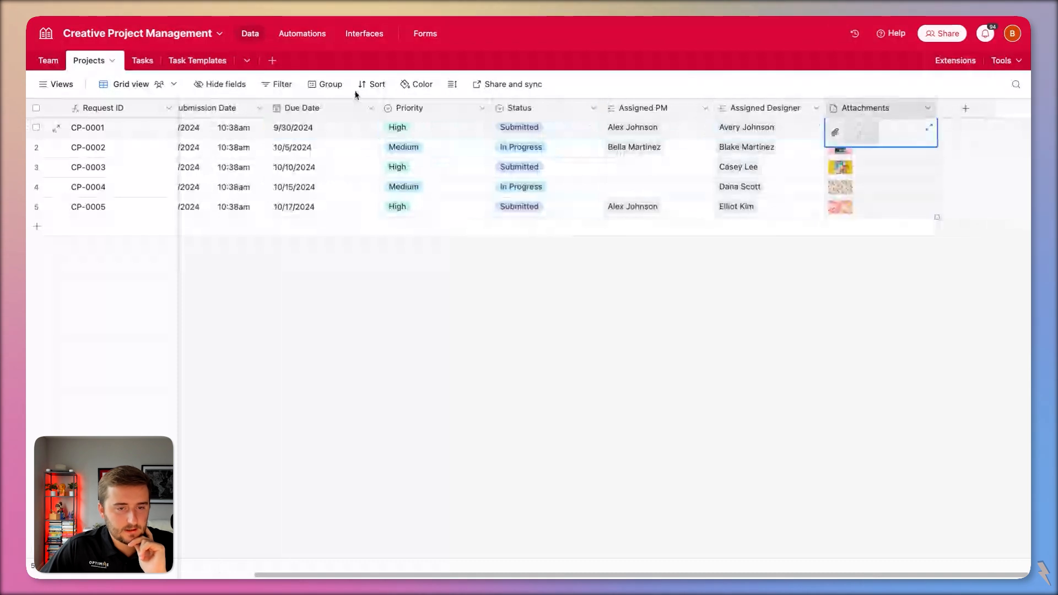
Change the Email field in the Team table from single line text to the Email field type
click(68, 60)
click(64, 60)
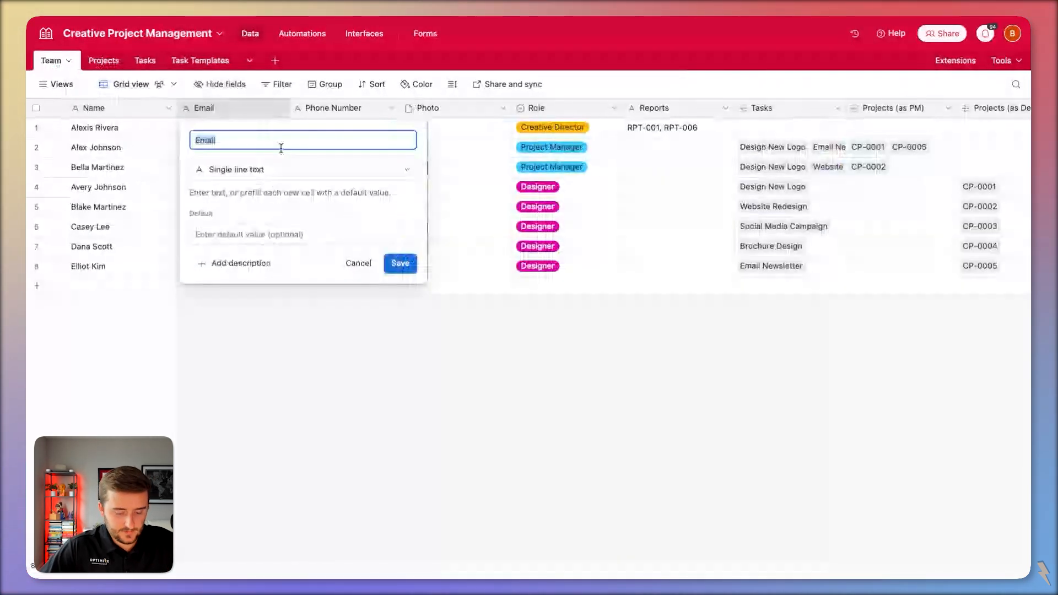
click(310, 174)
text(e)
key(Return)
click(414, 224)
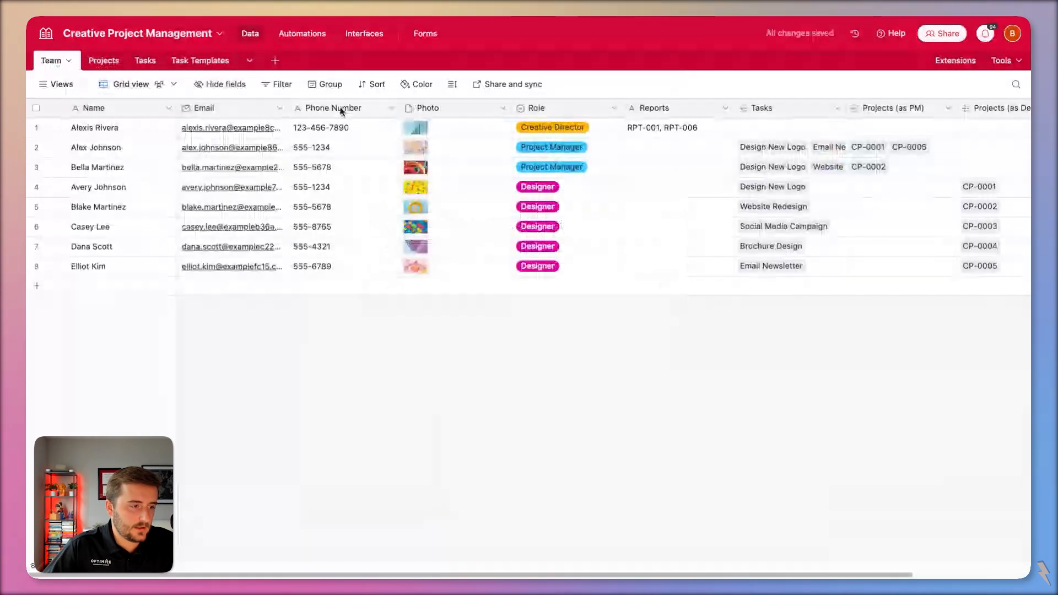
Change the Phone Number field in the Team table to the Phone number field type
double_click(341, 110)
click(376, 172)
text(ph)
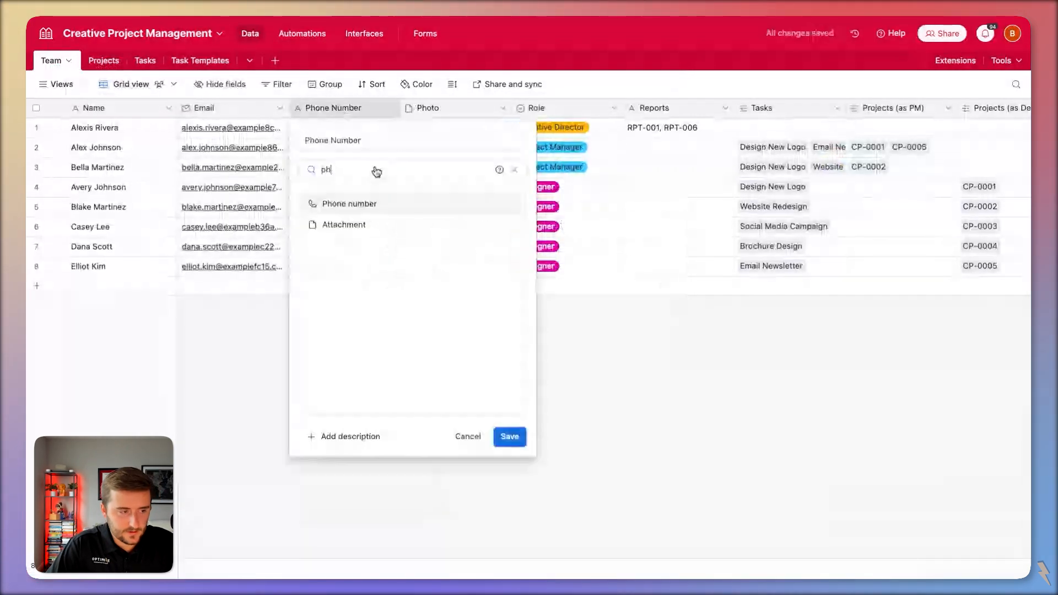
key(Return)
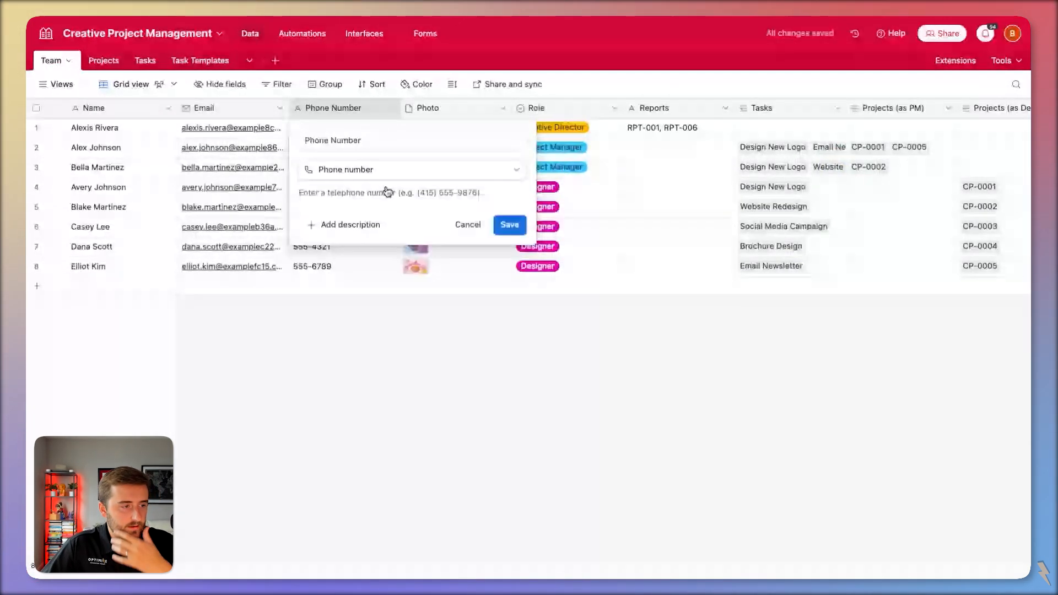
click(509, 225)
key(Return)
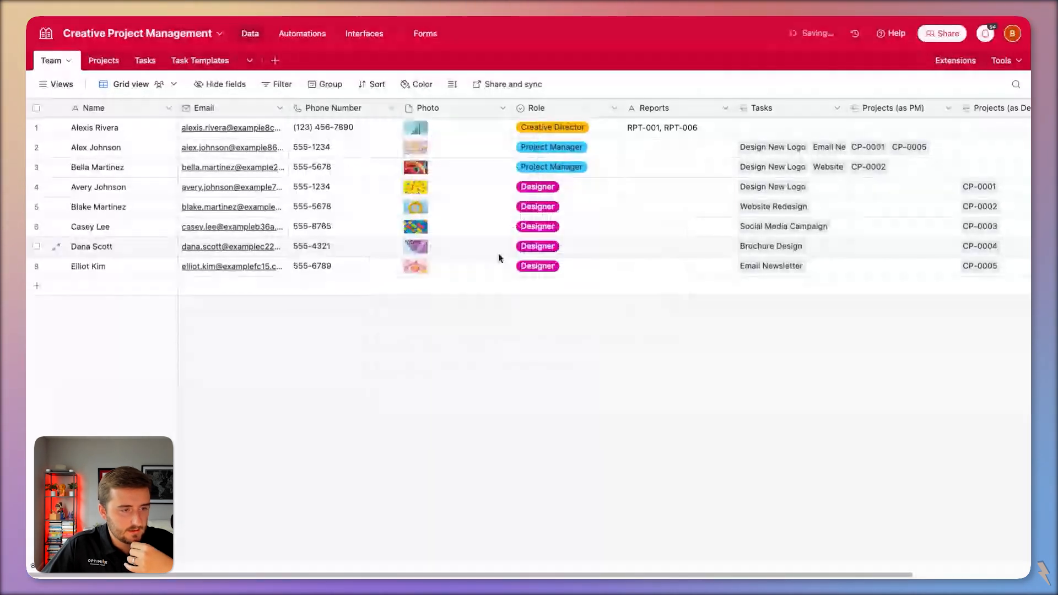
Delete the Reports field from the Team table despite its interface dependencies
scroll(498, 221, right, 3)
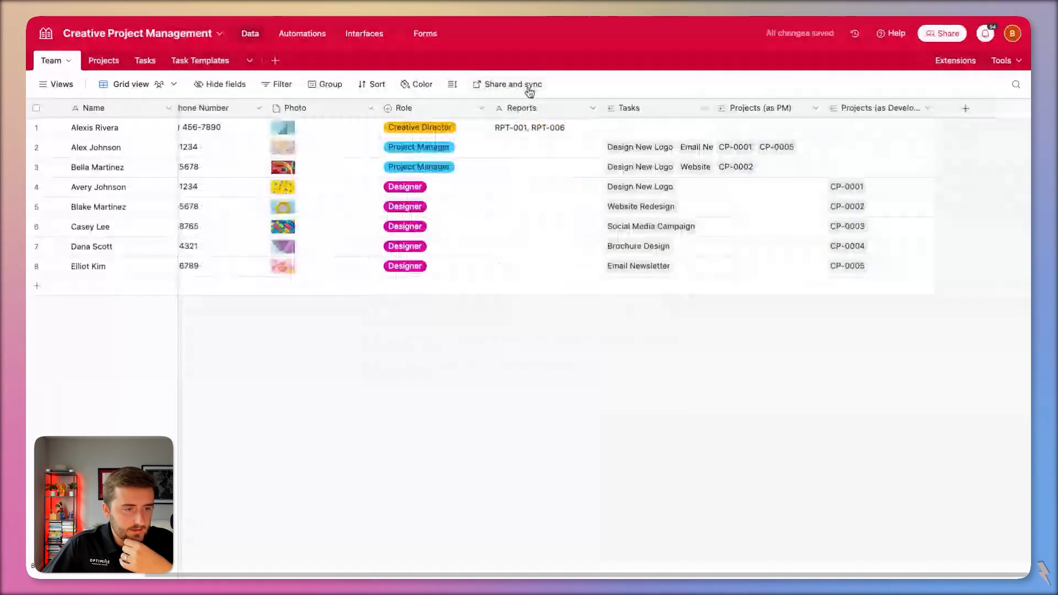
click(593, 108)
click(612, 464)
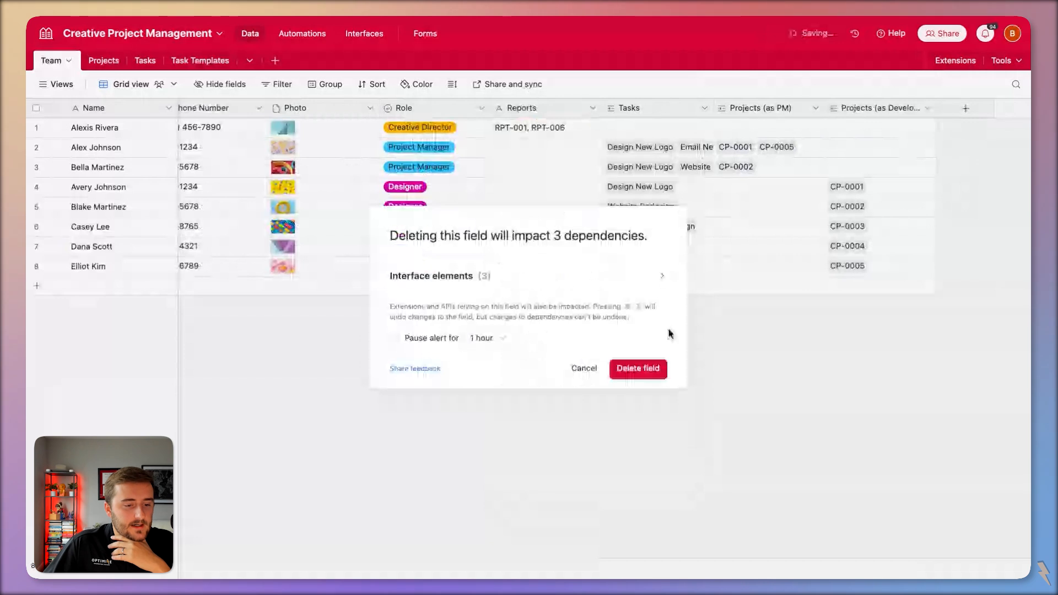
click(640, 368)
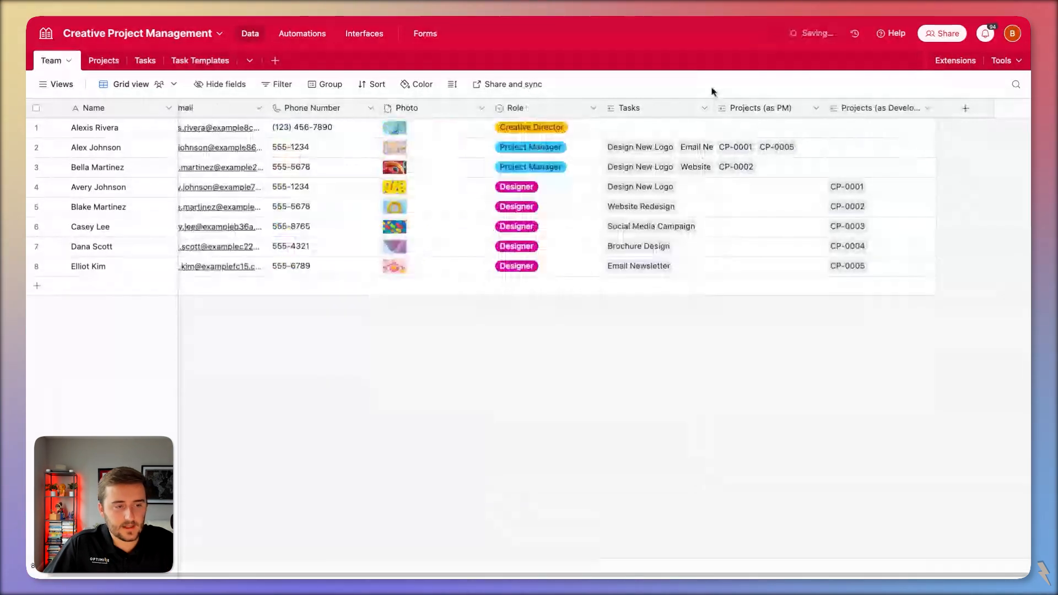
Rename the linked Tasks field in the Team table as "Tasks (as DRI)"
double_click(650, 108)
click(597, 141)
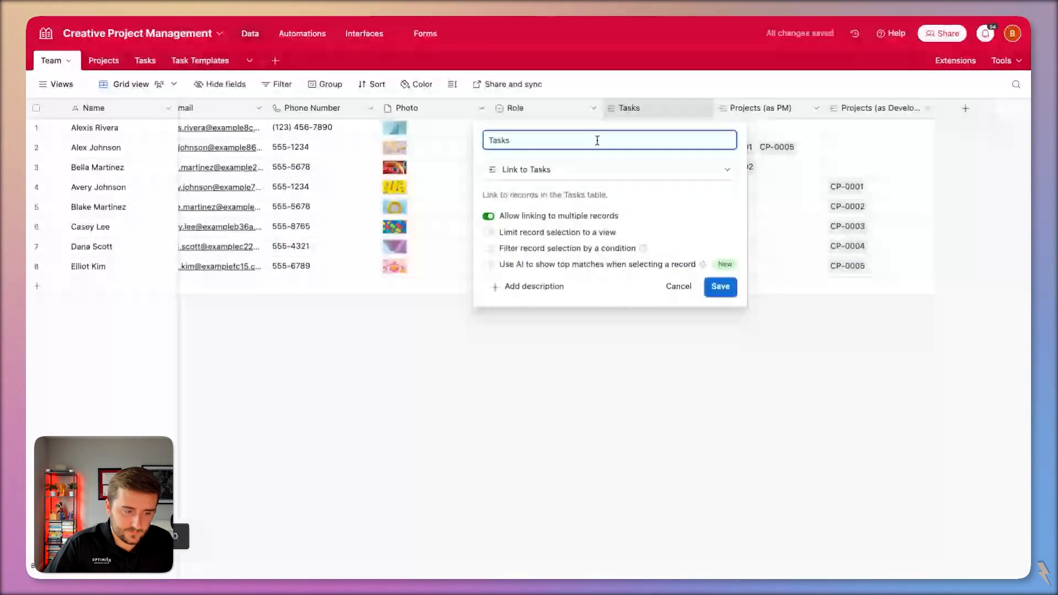
text((as DRI))
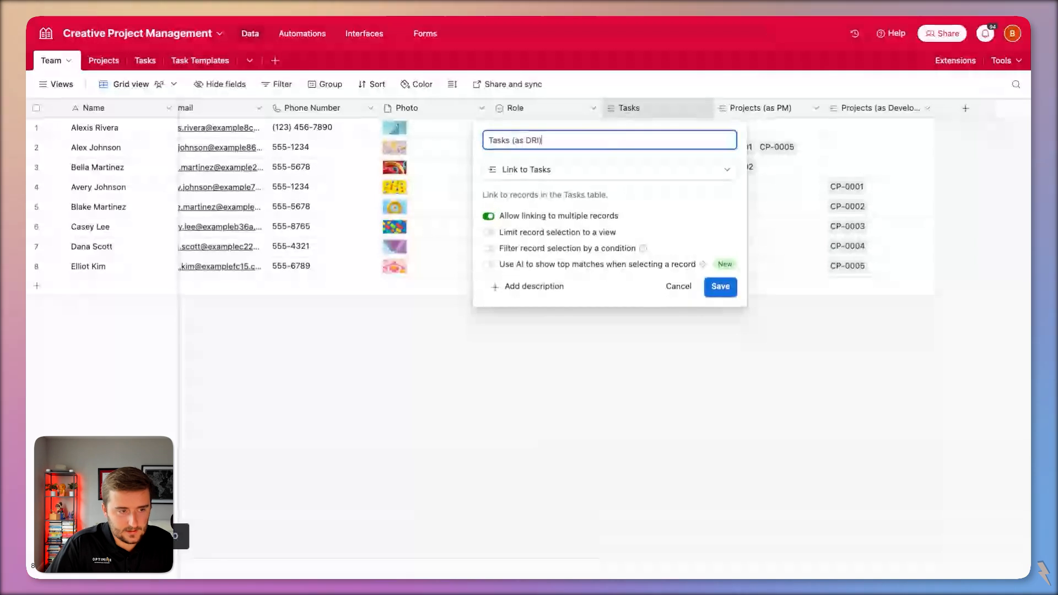
key(Return)
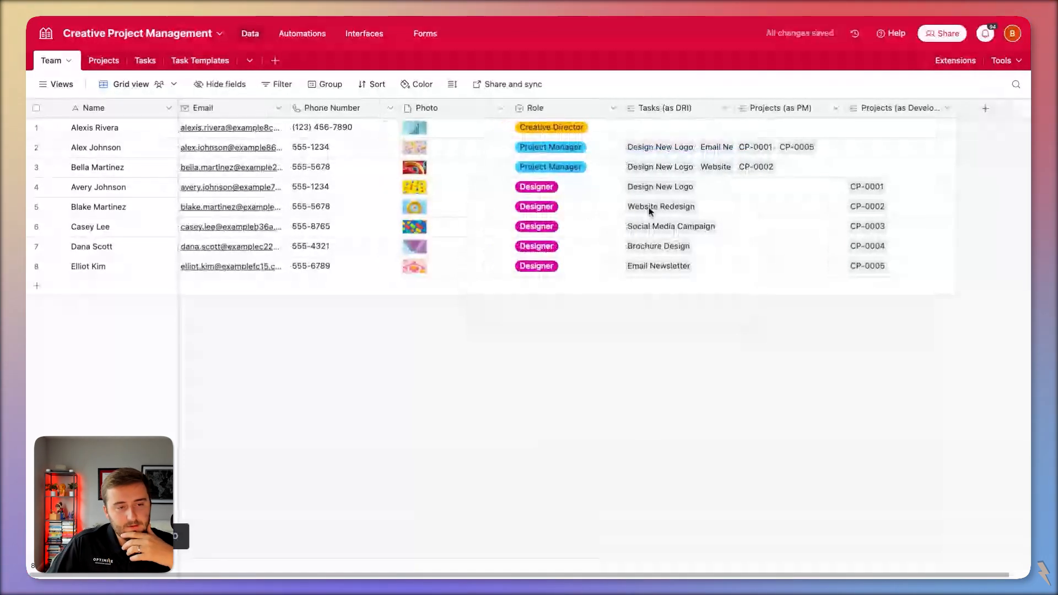
Add a linked field named "Reviewer" pointing to the Team table, placed right after DRI in the Tasks table
click(184, 61)
click(144, 63)
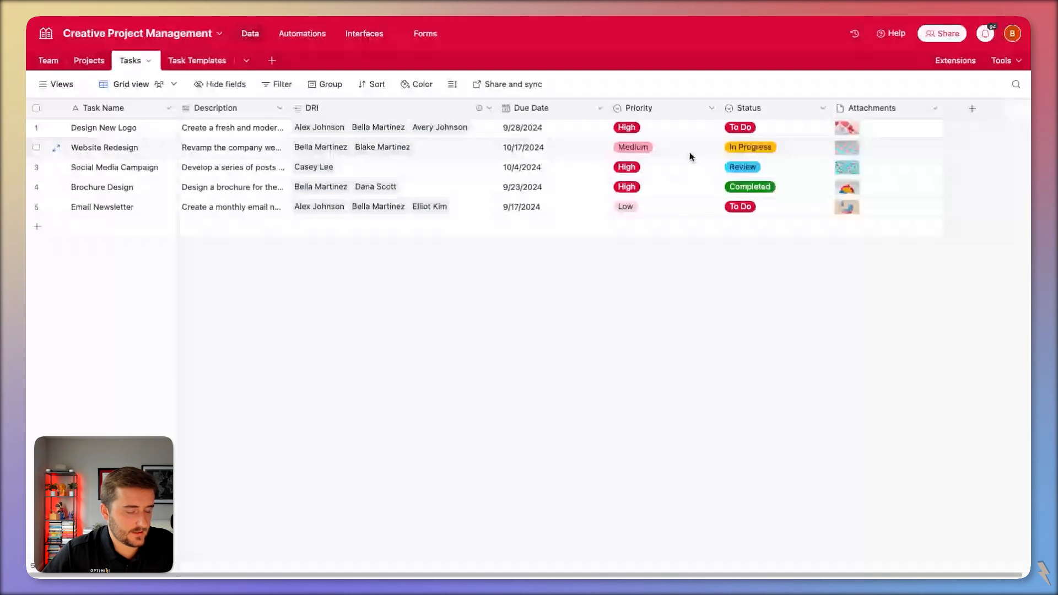
click(489, 108)
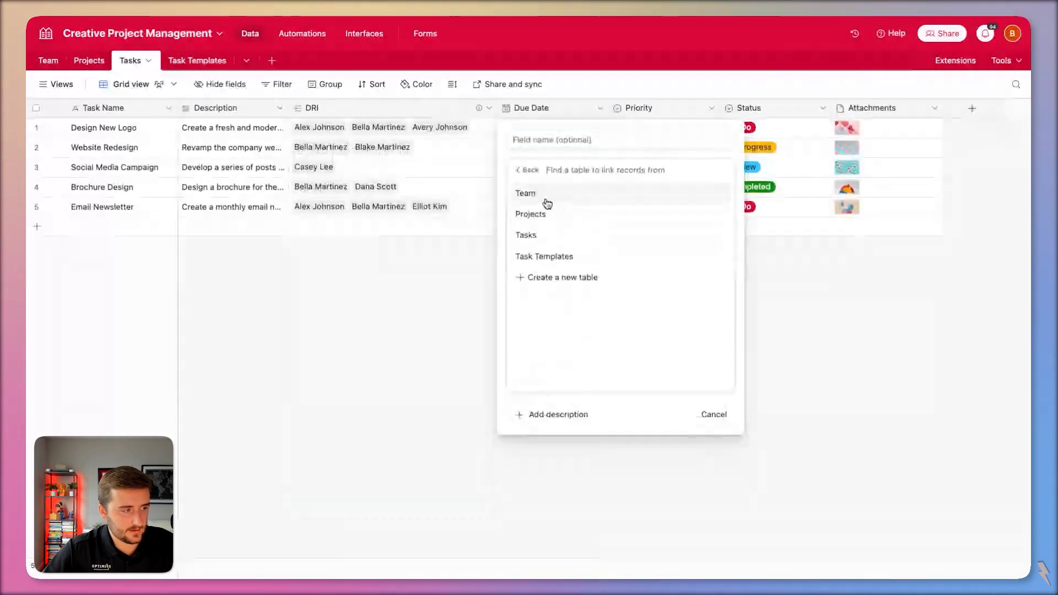
click(545, 201)
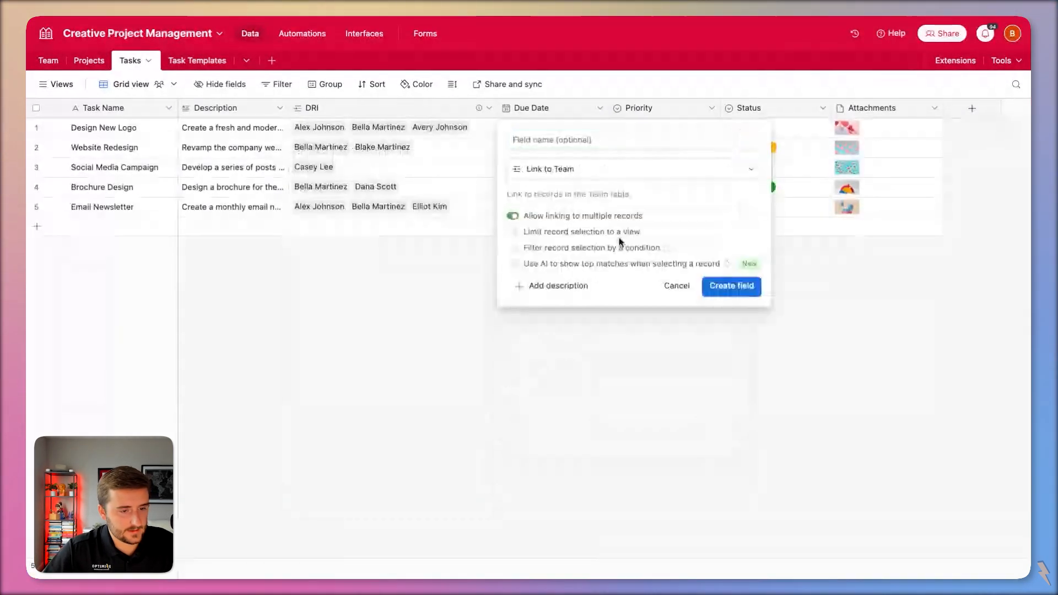
click(731, 286)
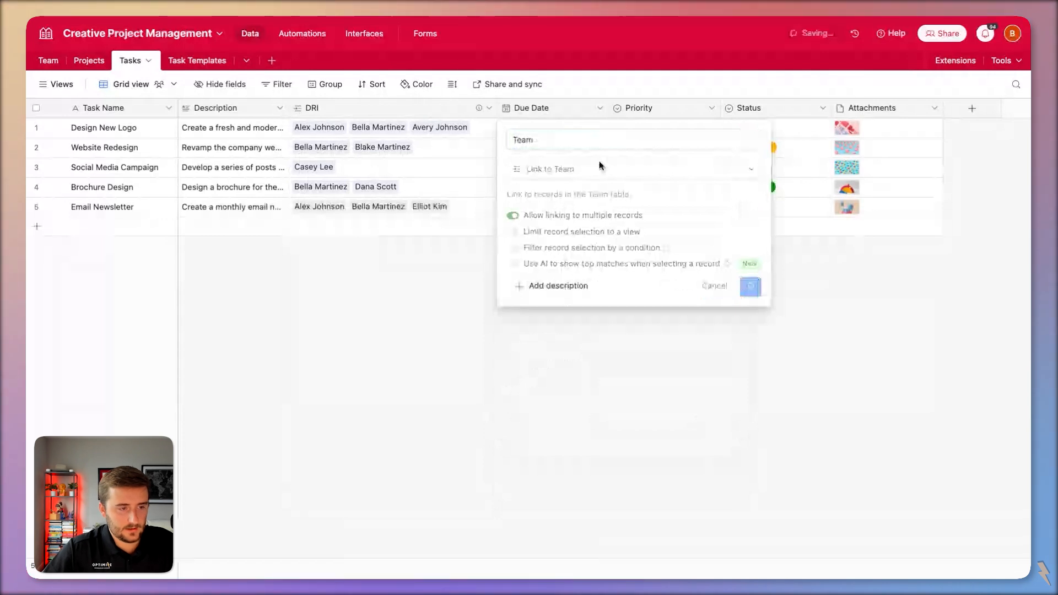
double_click(518, 113)
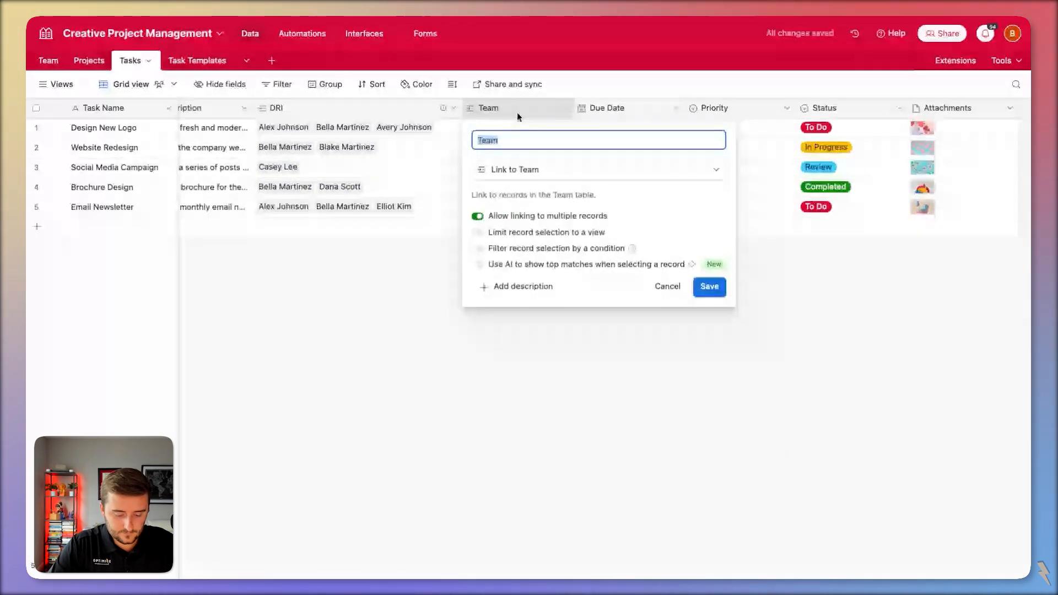
text(Reviewer)
key(Return)
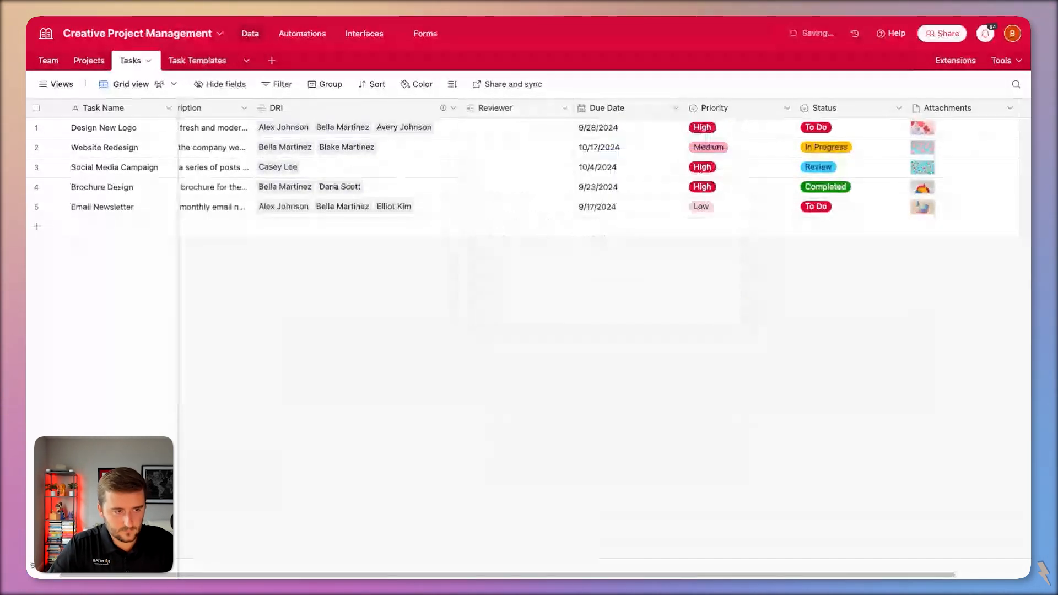
Limit the Reviewer field to a single linked record and confirm the change despite its field dependency
double_click(507, 108)
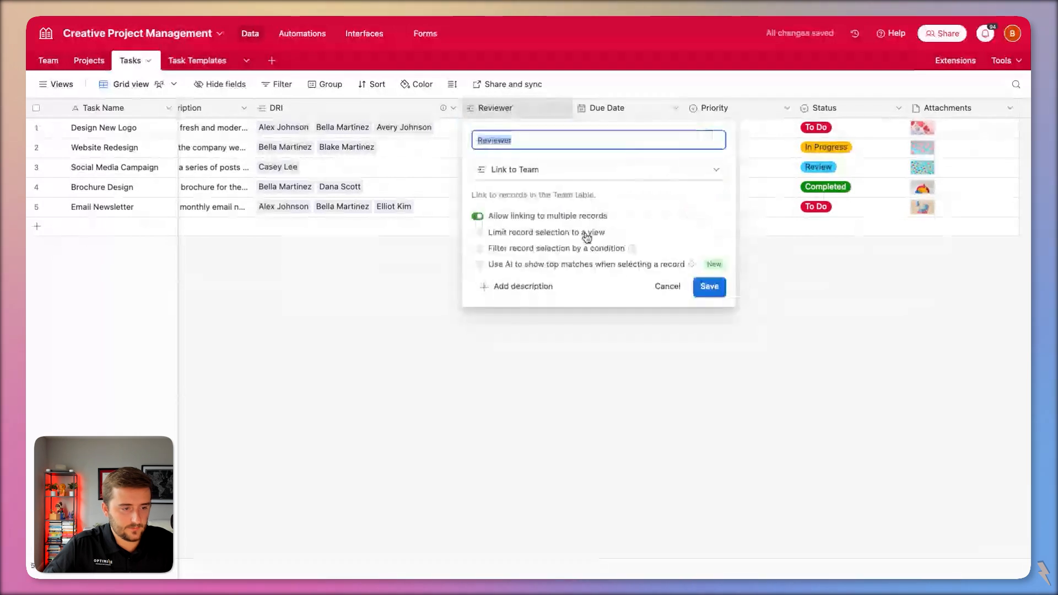
click(709, 288)
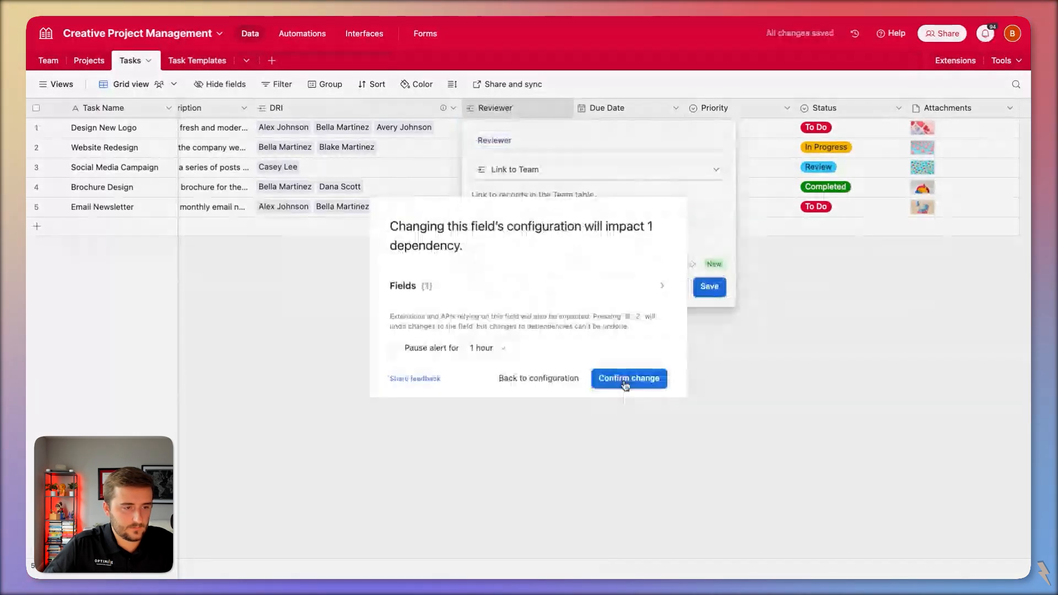
click(627, 379)
double_click(502, 109)
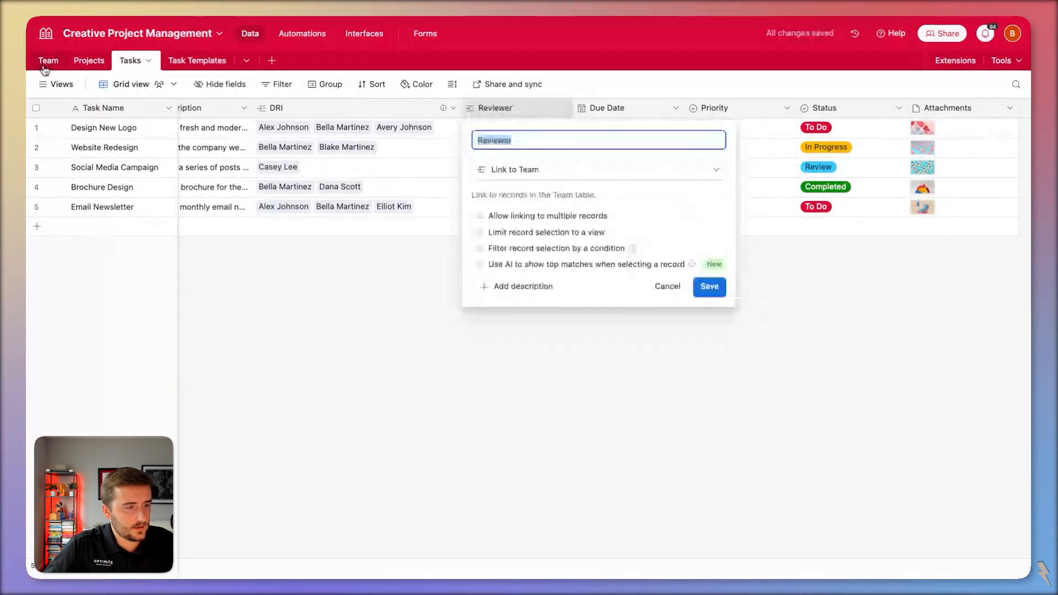
In the Team table, move the new linked Tasks field beside Tasks (as DRI) and rename it "Tasks (as Reviewer)"
click(46, 61)
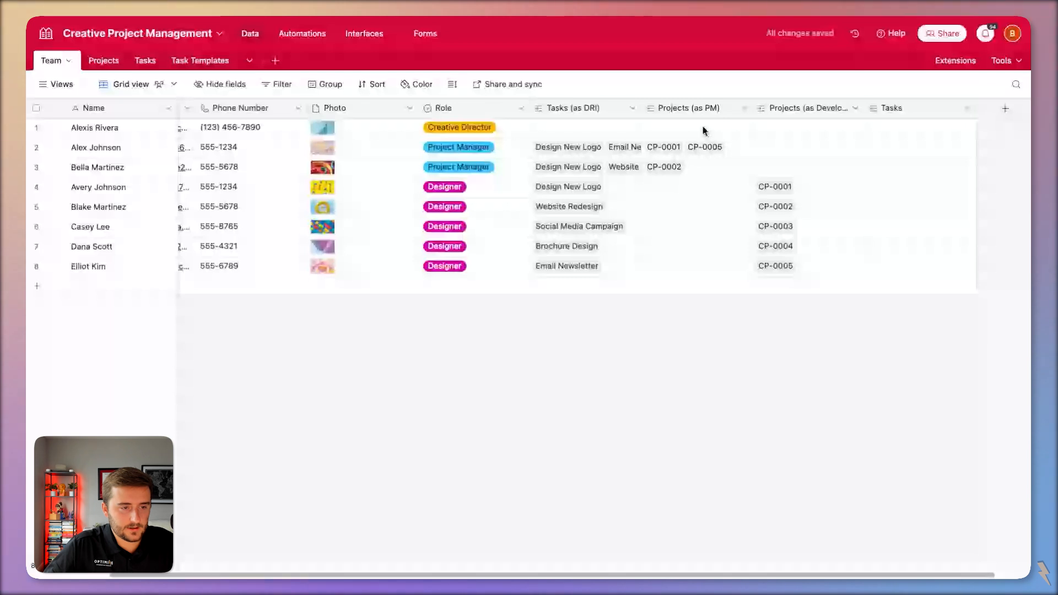
scroll(703, 130, right, 1)
drag(887, 109, 633, 108)
double_click(660, 109)
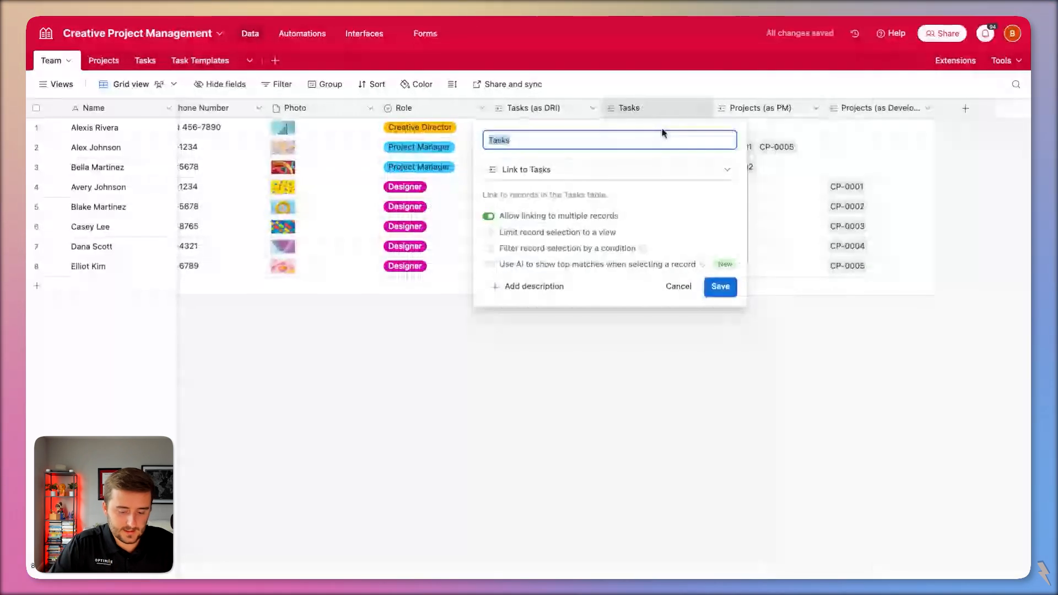
key(Right)
text((as )
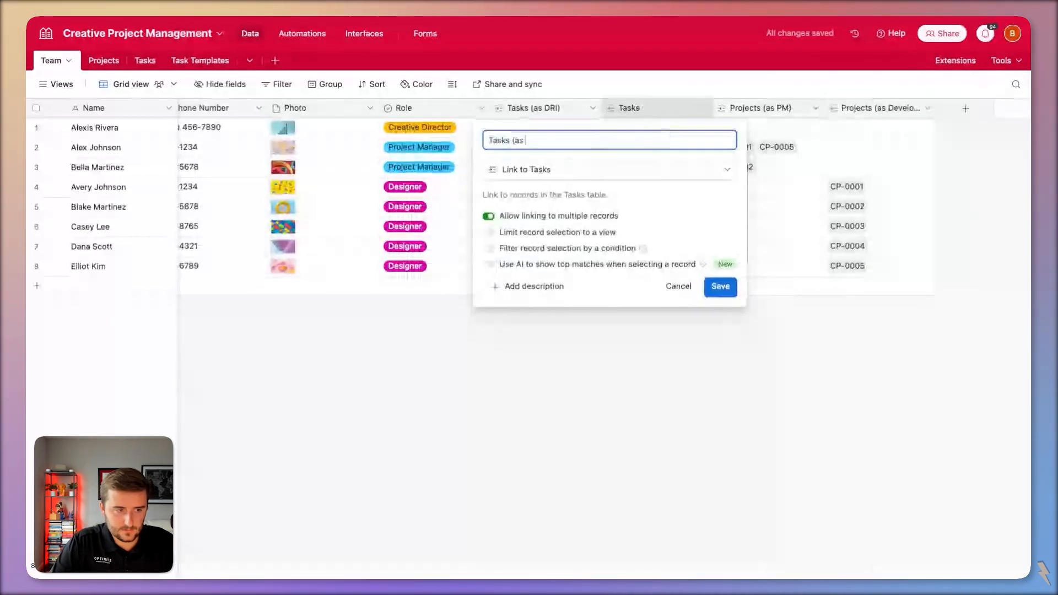
text(Reviewer))
key(Return)
scroll(667, 167, left, 3)
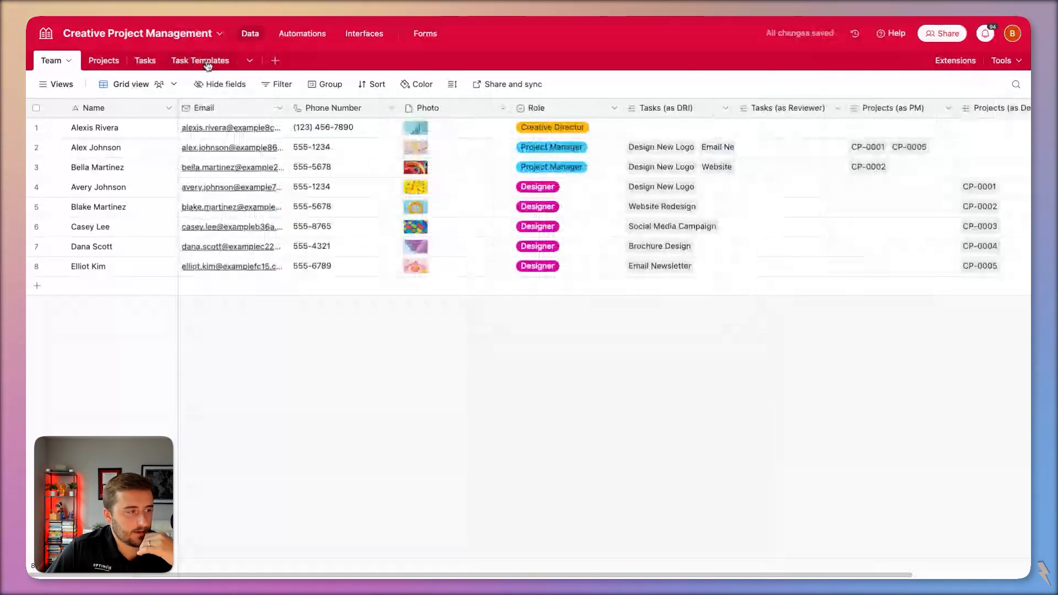
Recolor the Status options in the Projects table: Submitted bright light blue, In Progress yellow, and Completed green
click(107, 61)
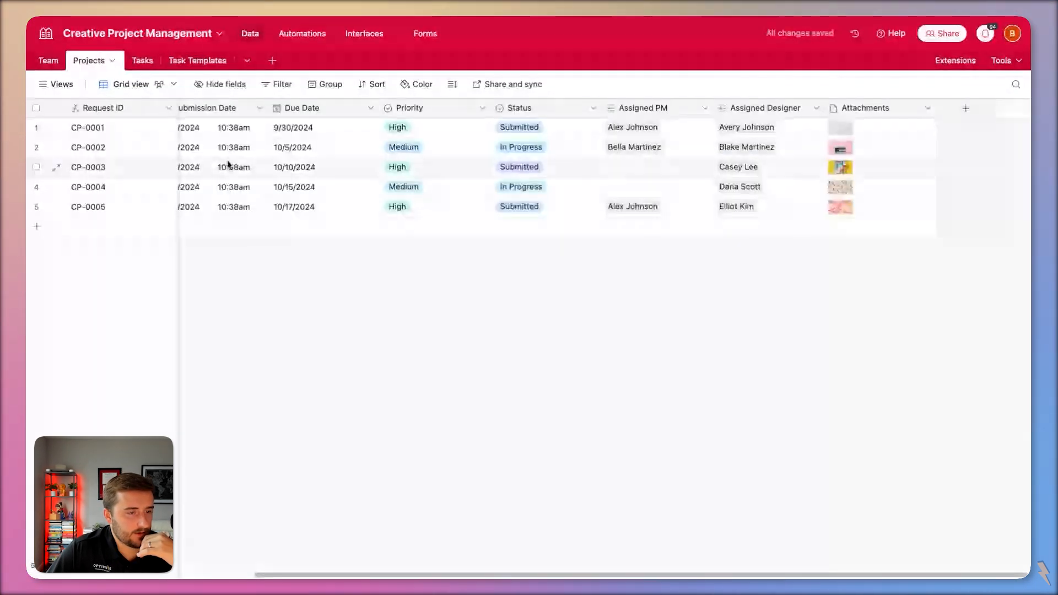
double_click(568, 108)
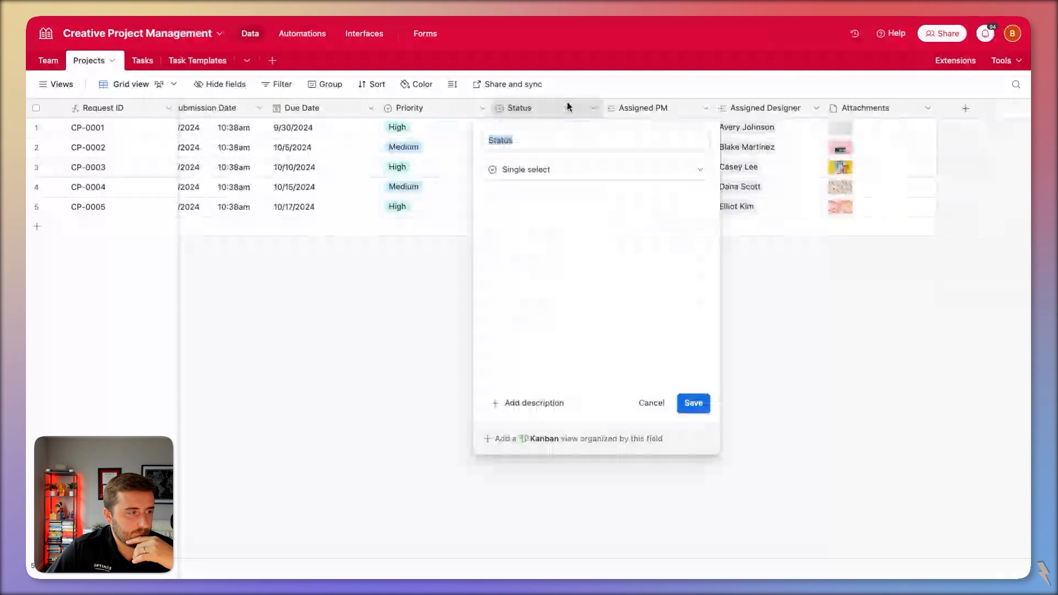
click(502, 263)
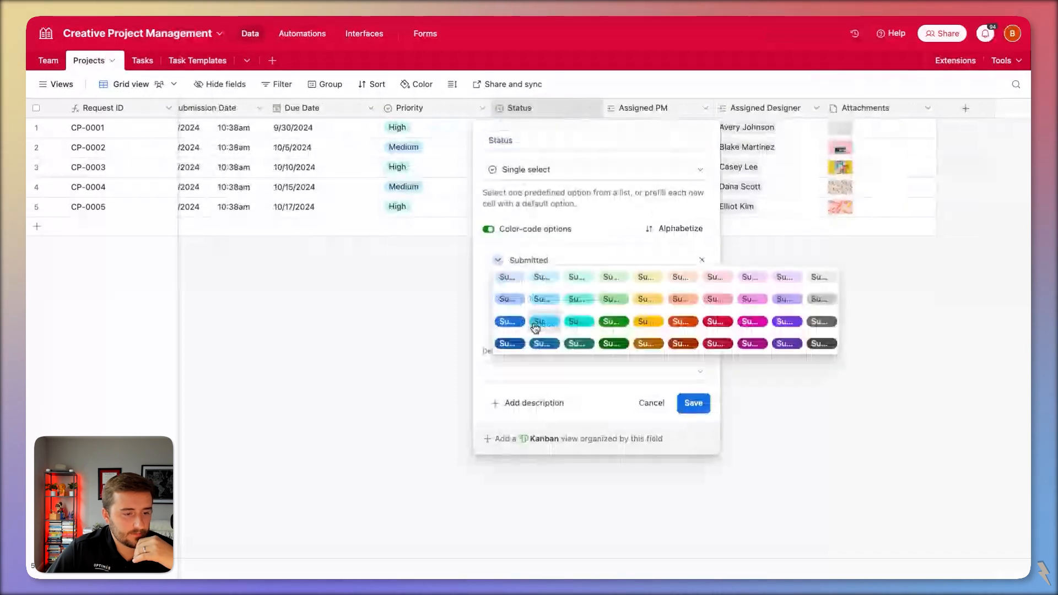
click(534, 323)
click(498, 280)
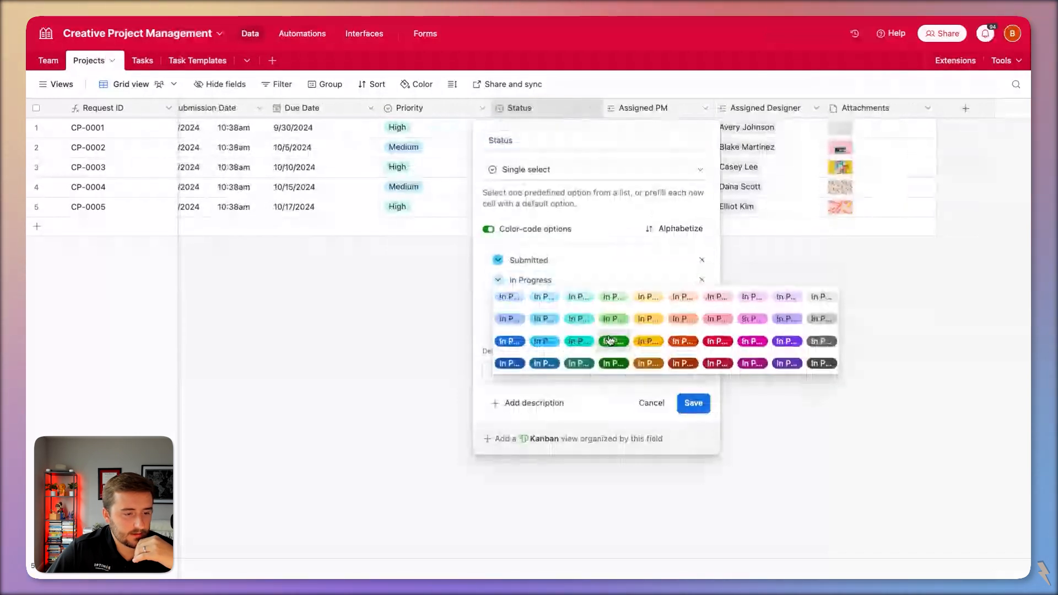
click(648, 342)
click(498, 300)
click(613, 361)
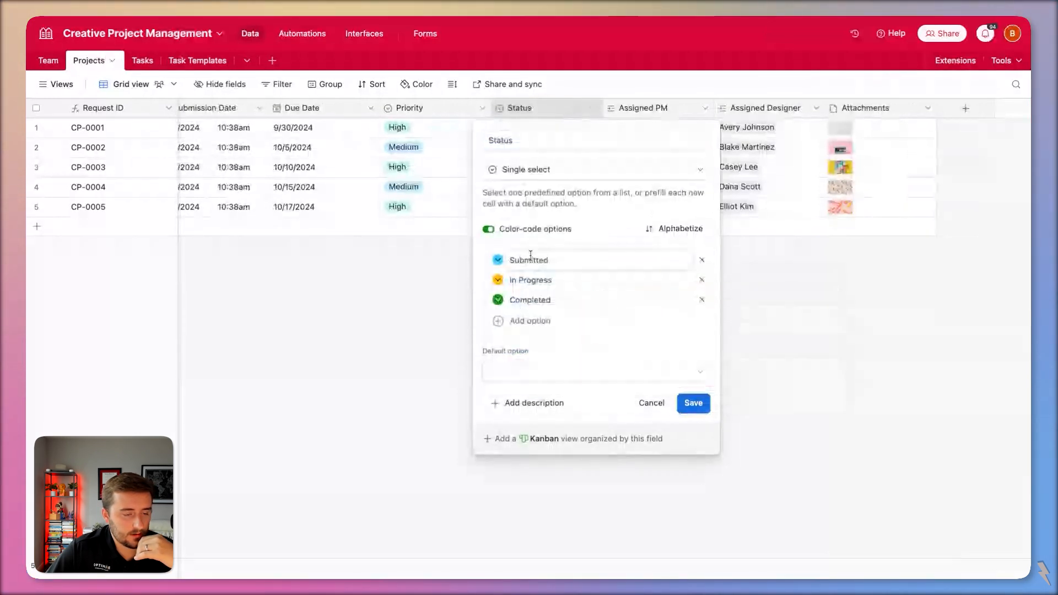
click(700, 412)
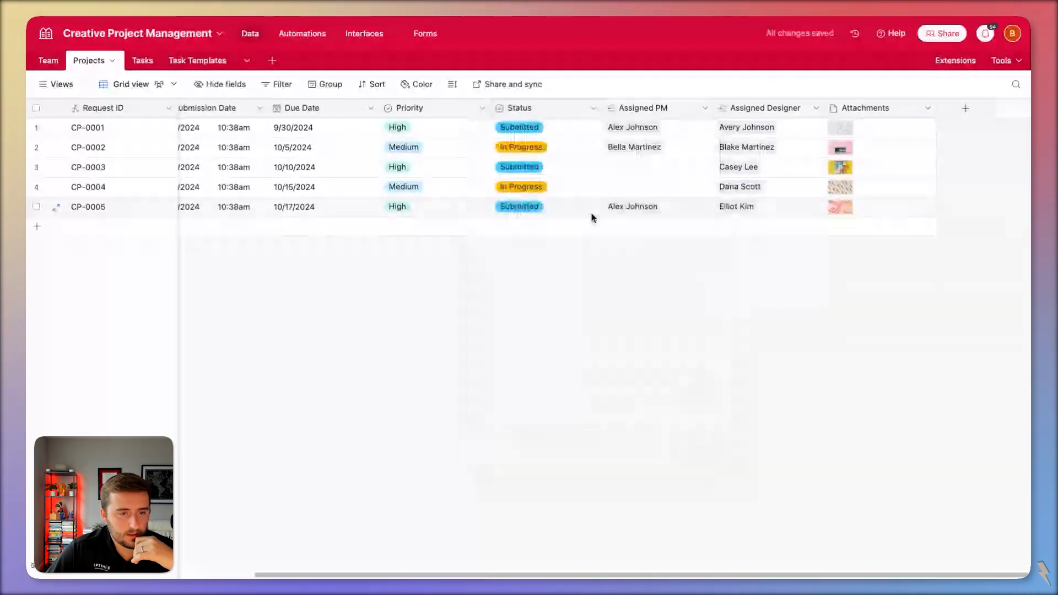
scroll(592, 217, left, 2)
scroll(425, 130, left, 5)
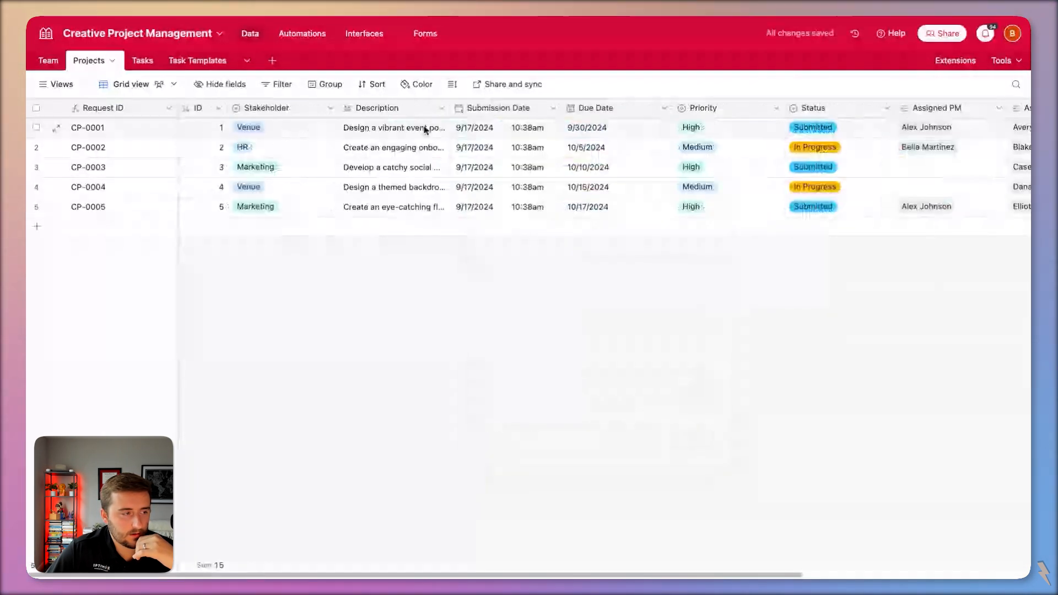
click(135, 60)
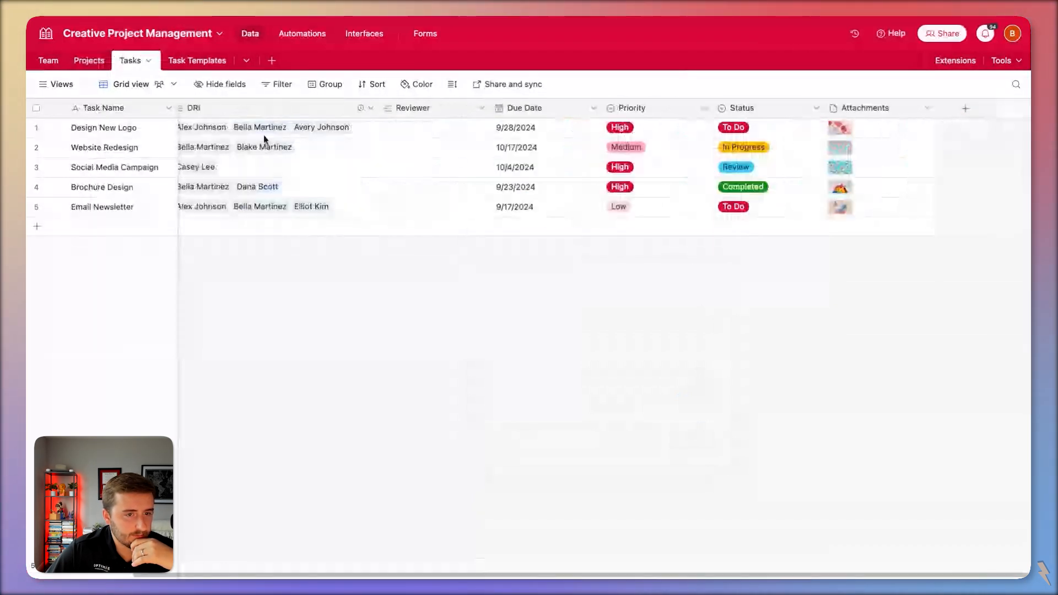
click(202, 59)
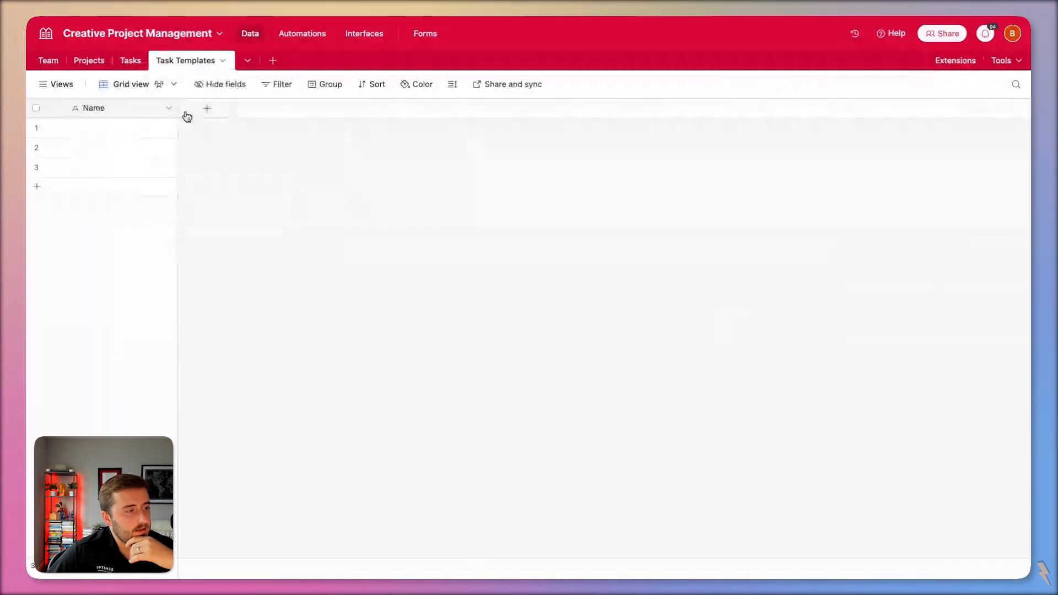
Delete the Reports interface, including its Overview and Reports dashboard pages
click(370, 36)
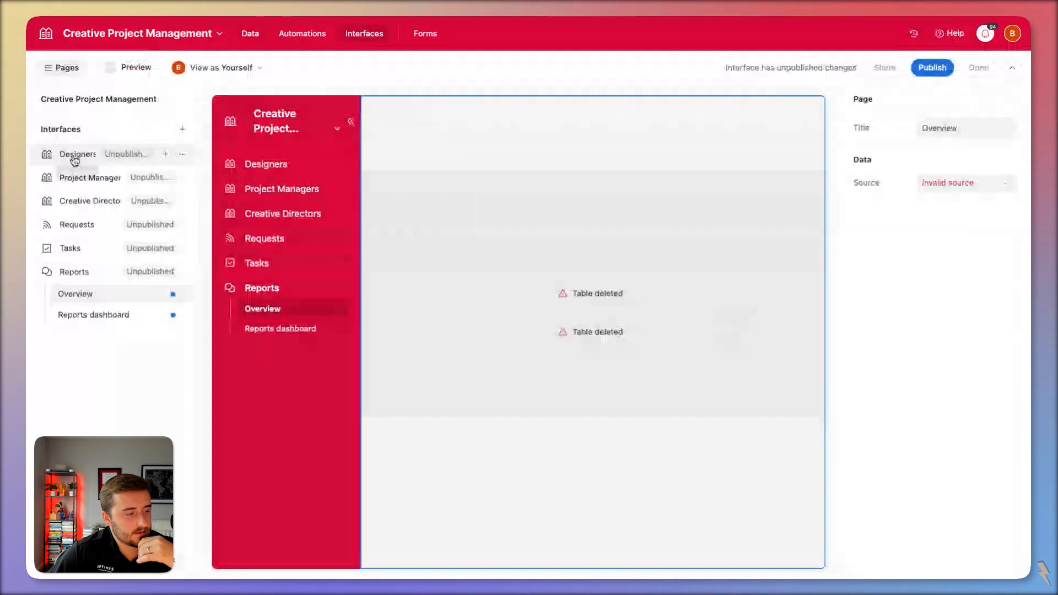
click(147, 314)
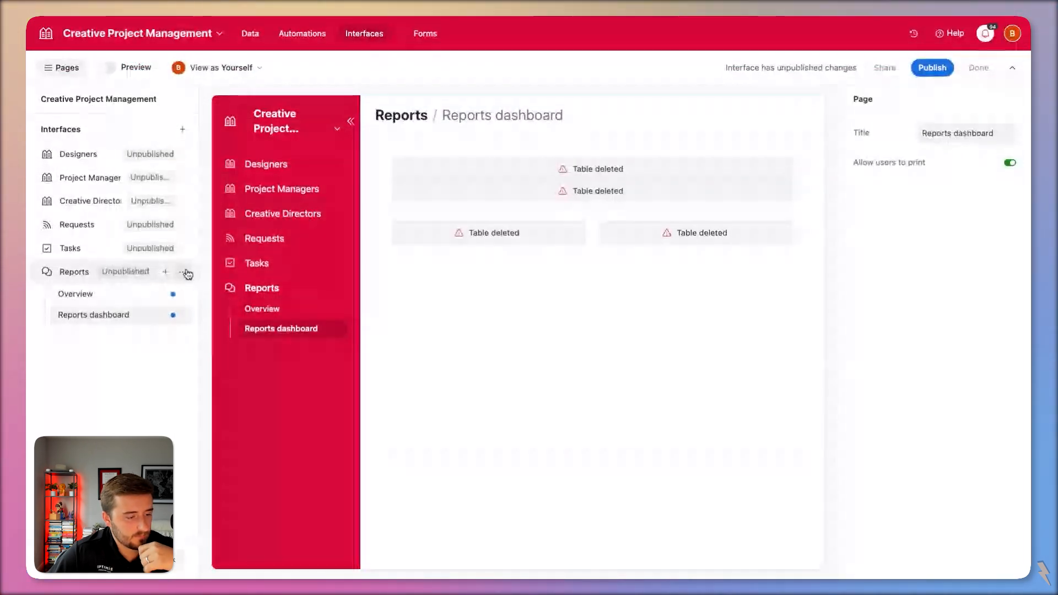
click(185, 272)
click(191, 407)
click(651, 340)
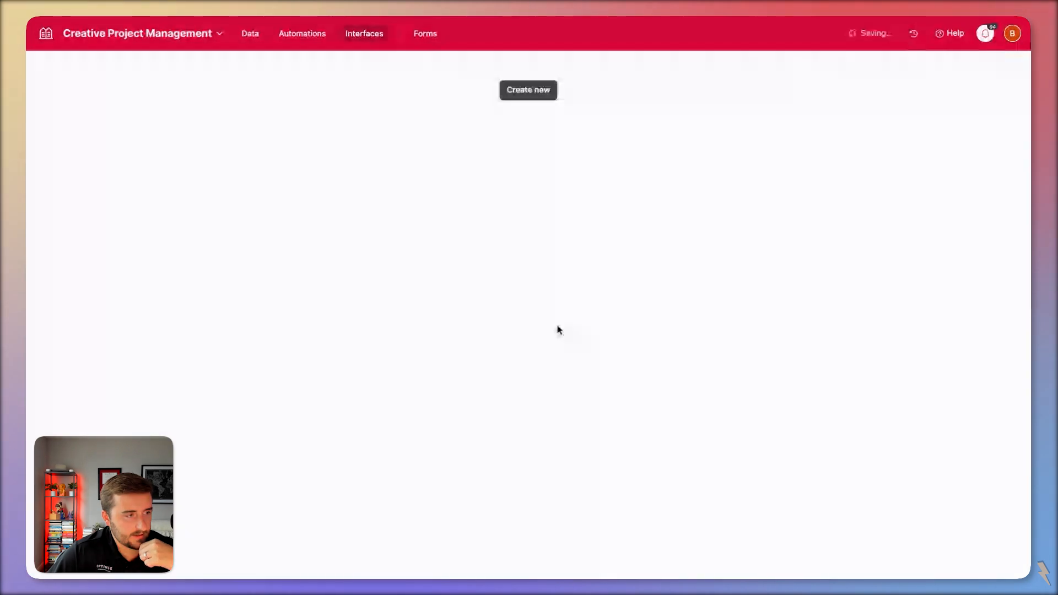
Remove the deleted-field placeholders from the Task Detail record page, reached through a Design New Logo card in the Tasks kanban
click(75, 290)
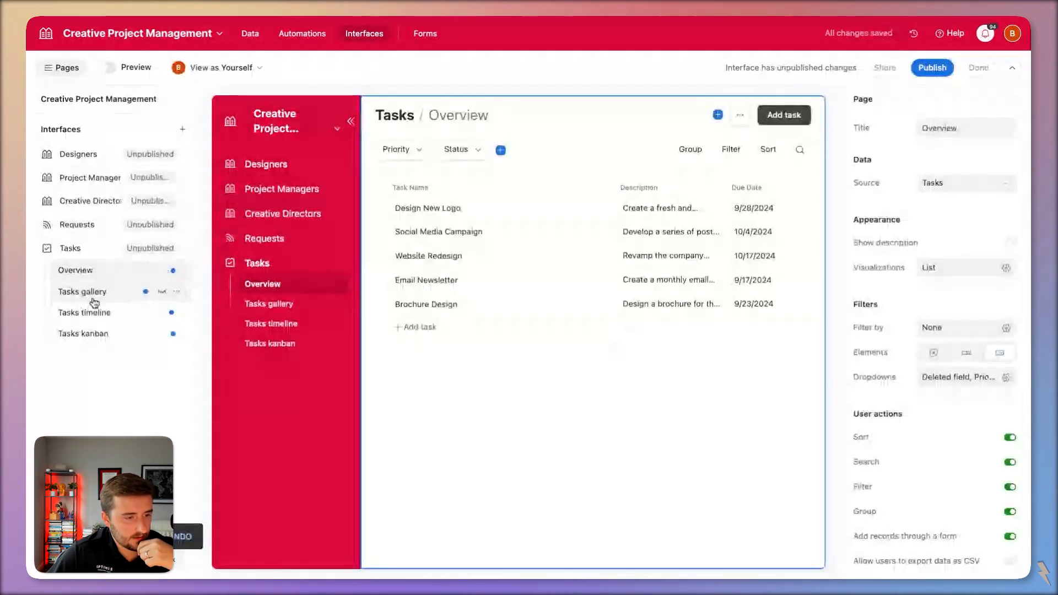
click(94, 295)
click(121, 333)
click(477, 246)
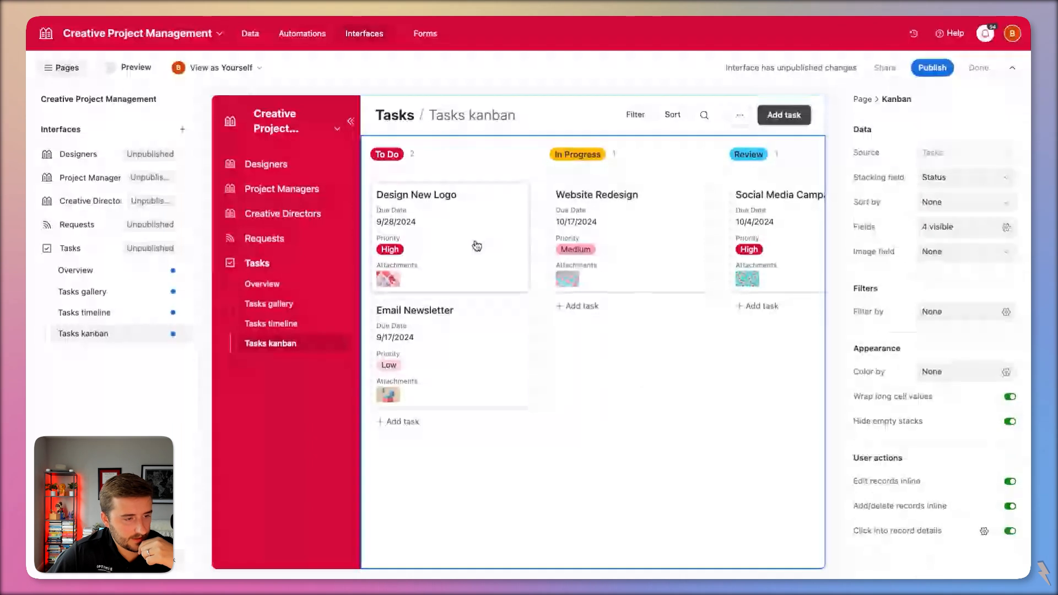
click(477, 246)
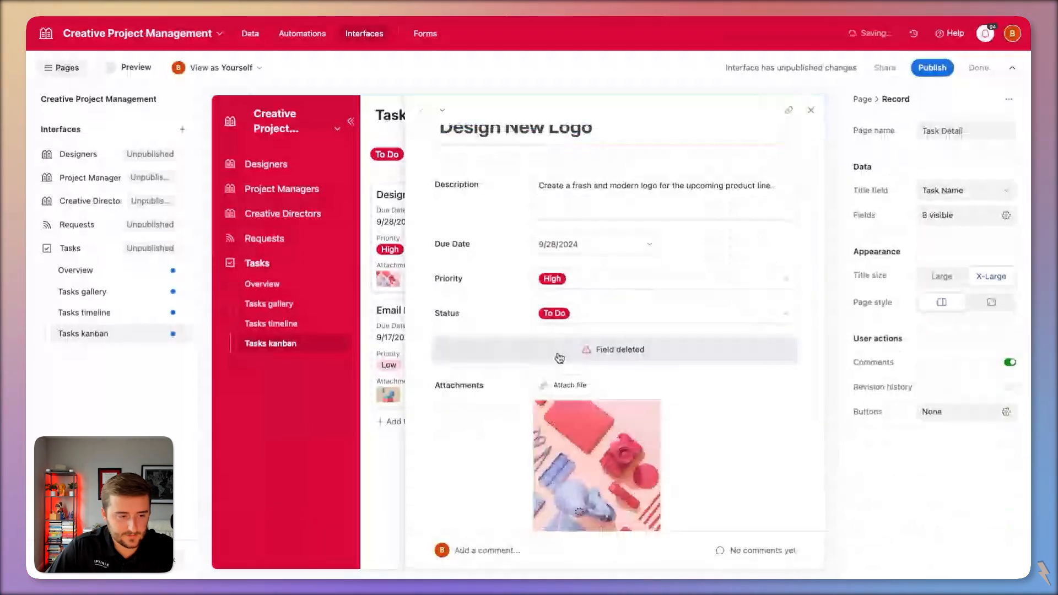
scroll(560, 359, down, 3)
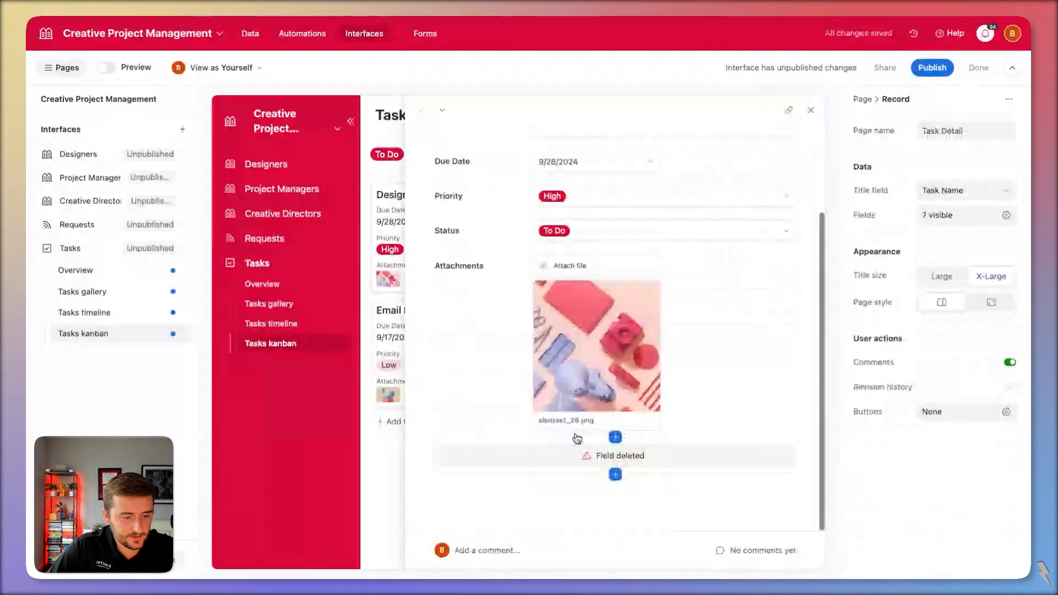
click(577, 455)
key(BackSpace)
scroll(494, 367, up, 2)
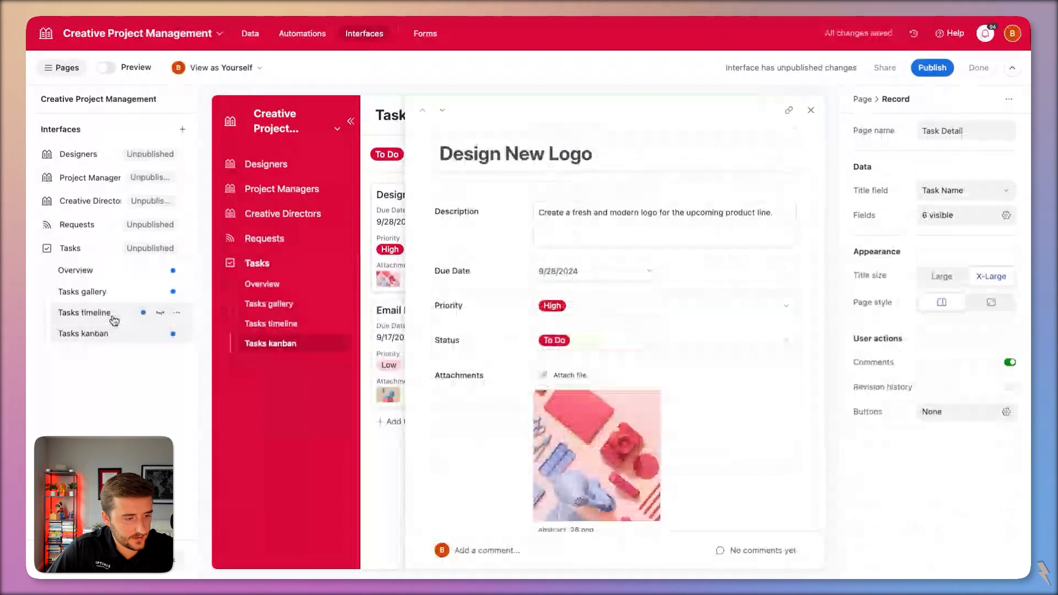
Check the Tasks timeline and a project's record detail in the Requests overview for broken elements
click(113, 318)
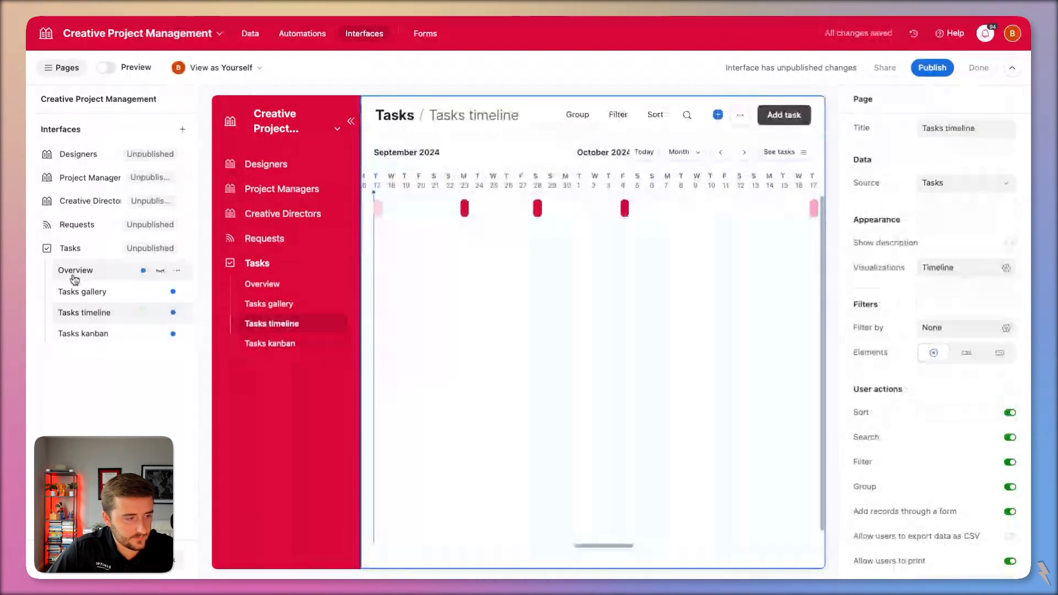
click(76, 230)
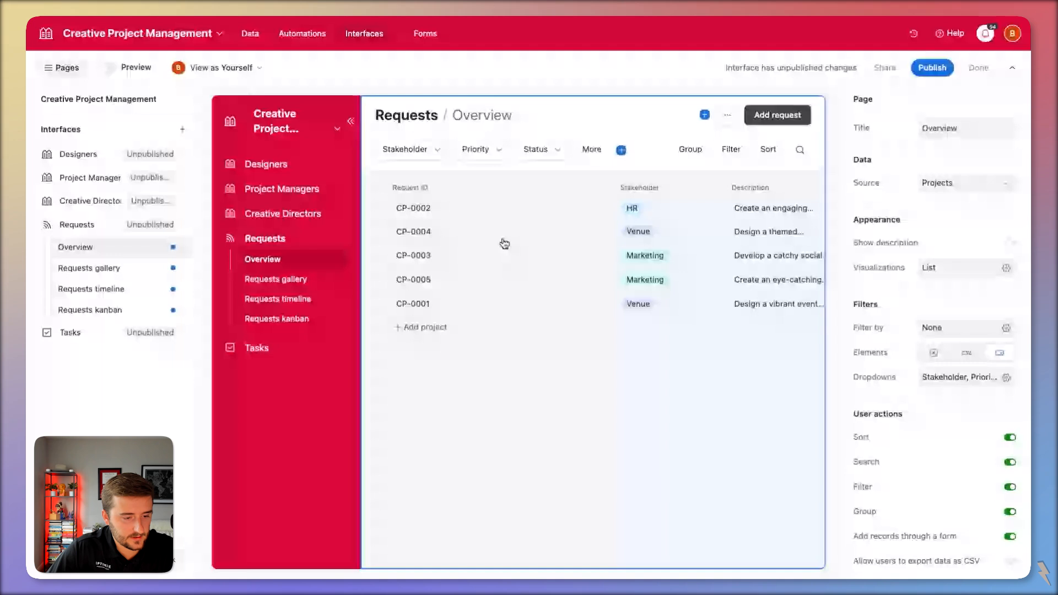
click(504, 242)
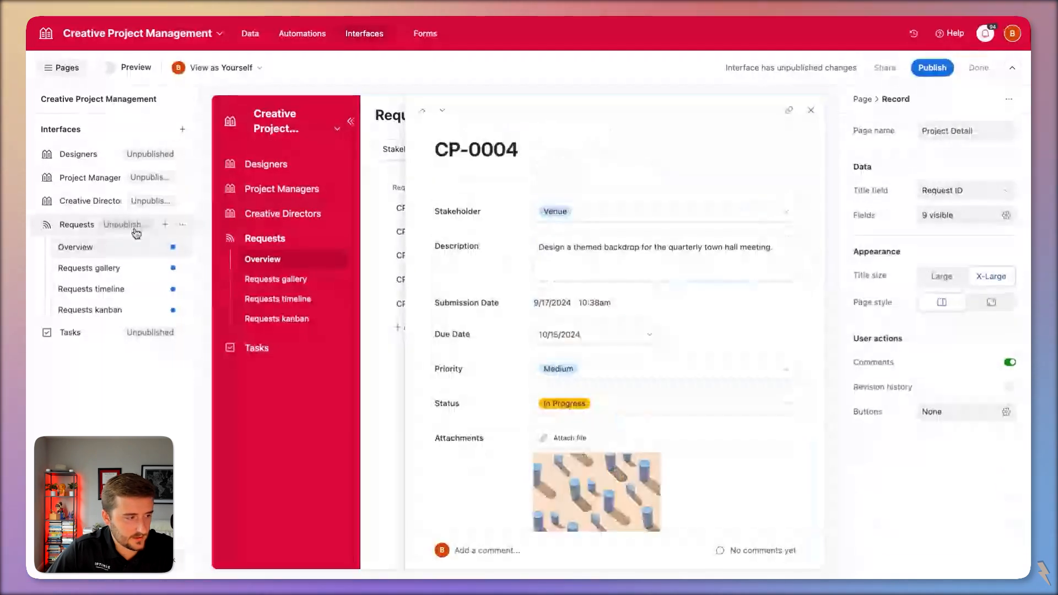
Remove the deleted-field placeholder from the Team Detail record page in the Creative Directors interface and check a record from its gallery
click(80, 207)
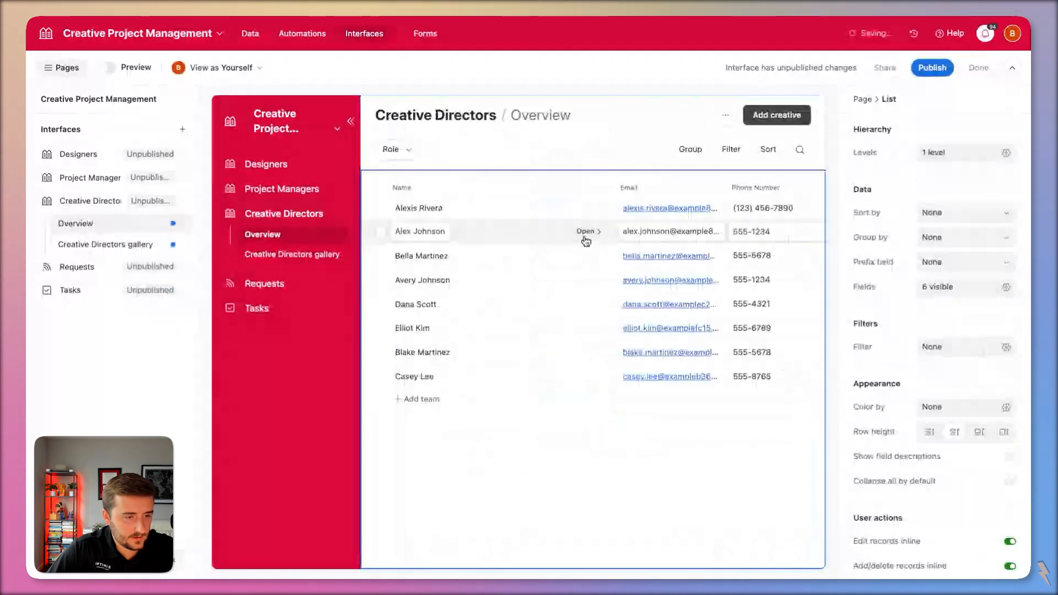
click(583, 238)
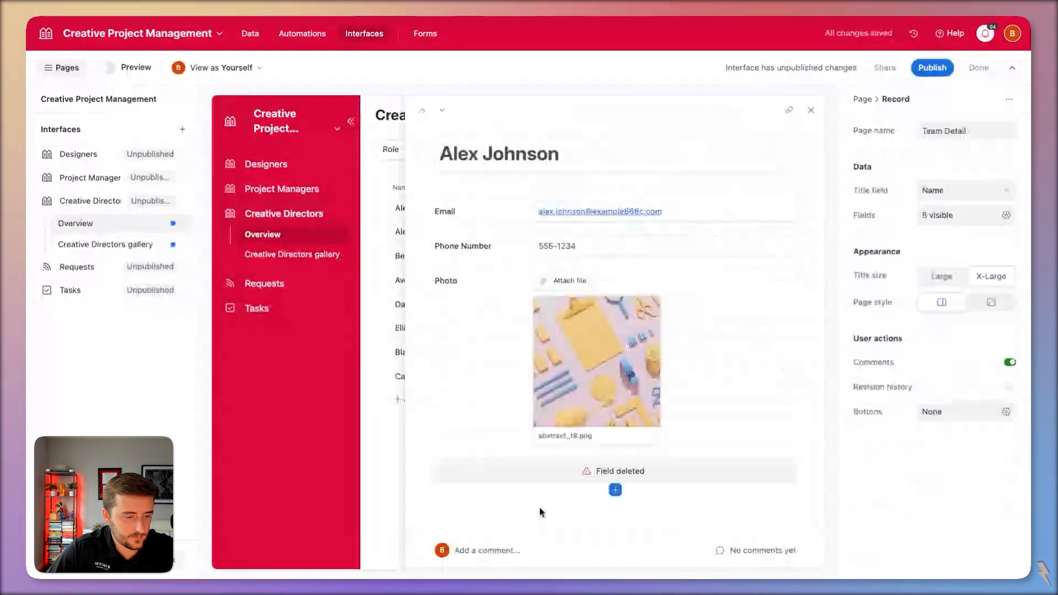
click(507, 466)
key(BackSpace)
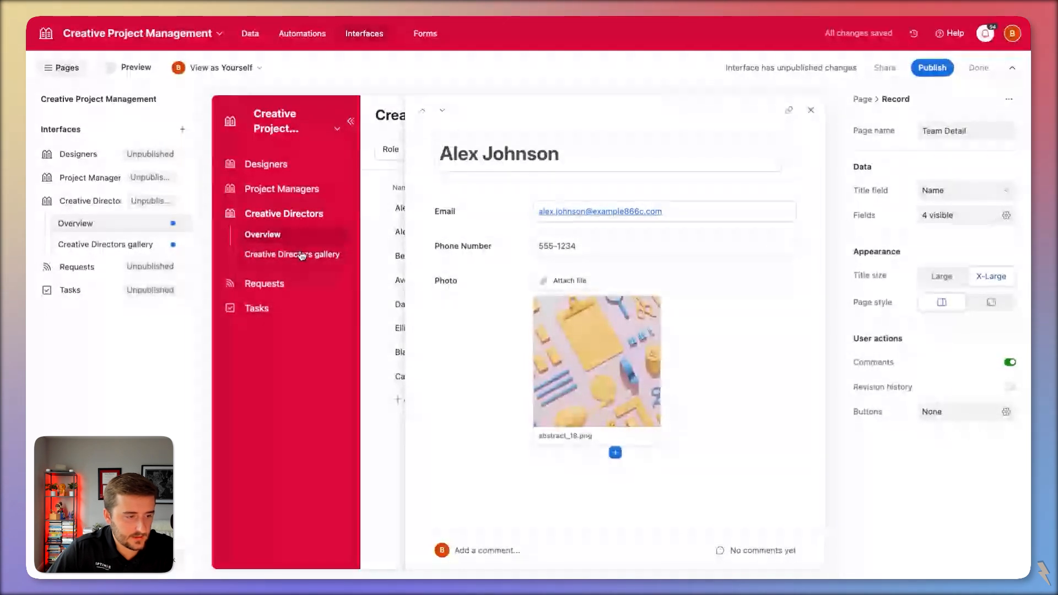
click(301, 256)
click(506, 248)
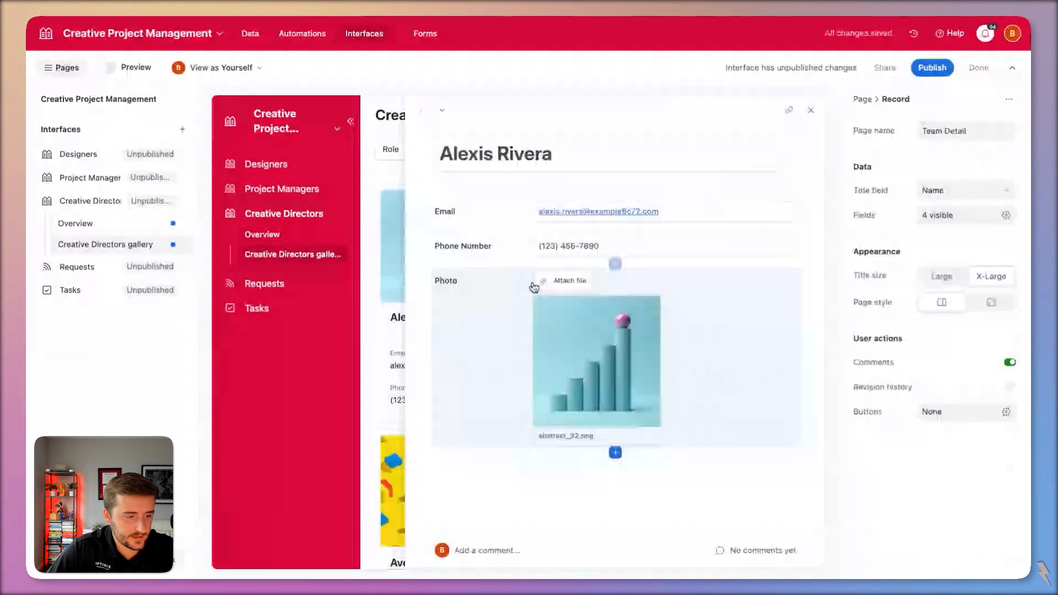
Delete the Project Managers interface after checking its Overview and gallery pages
click(85, 176)
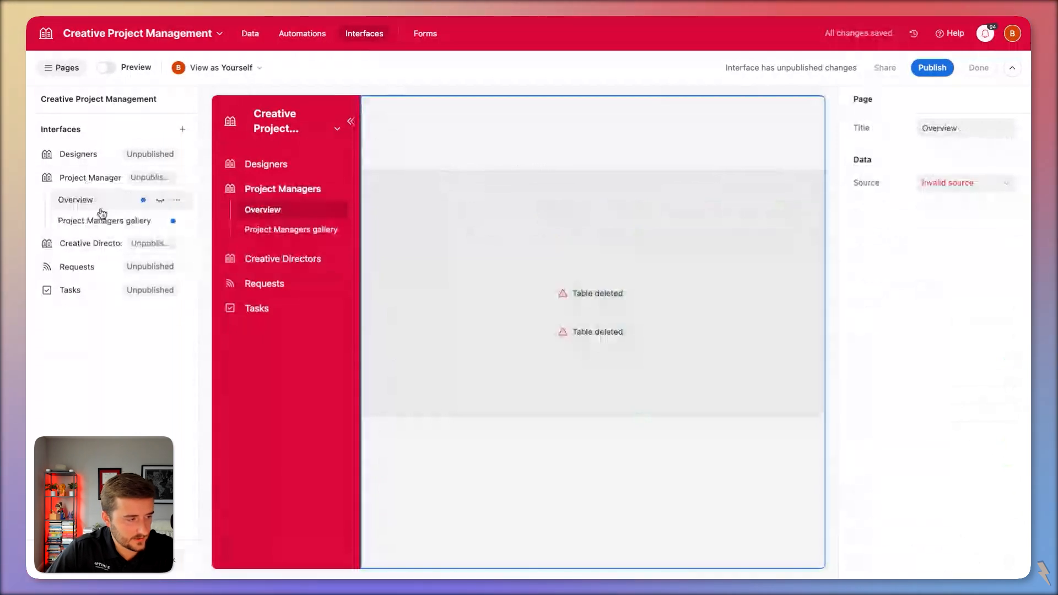
click(116, 219)
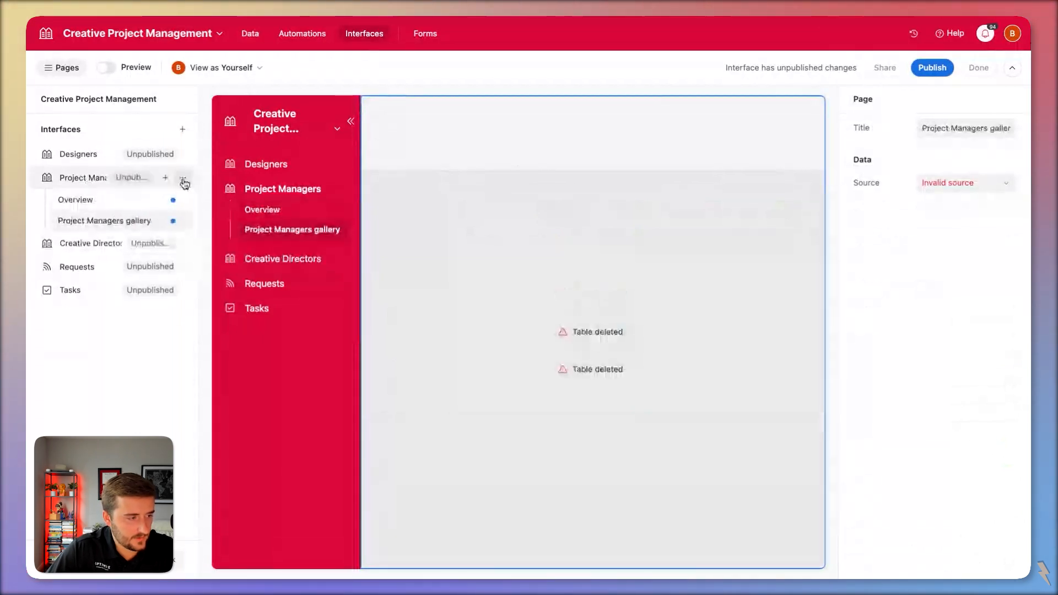
click(182, 178)
click(254, 315)
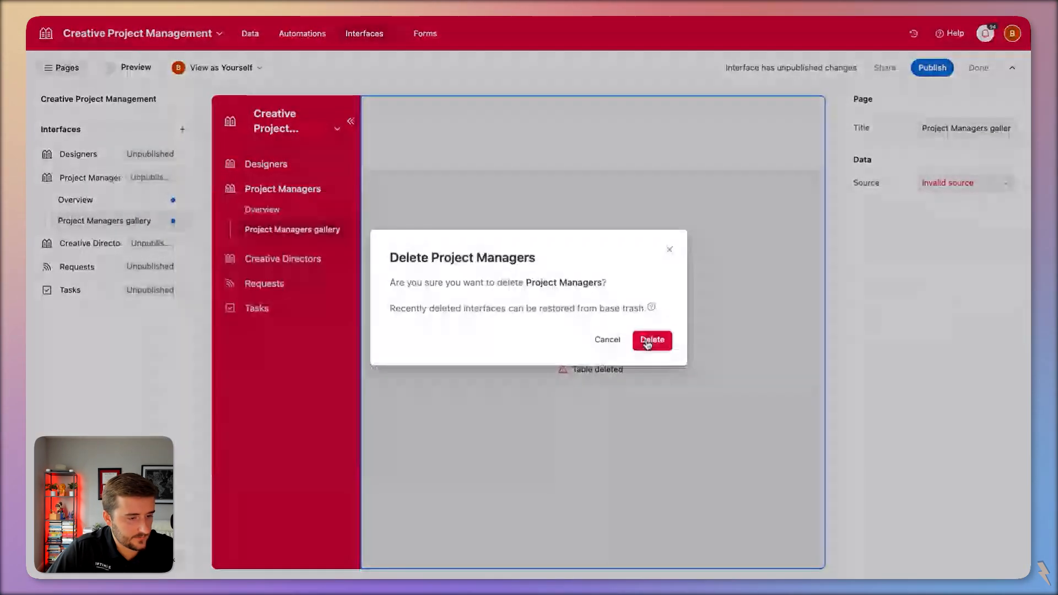
click(651, 341)
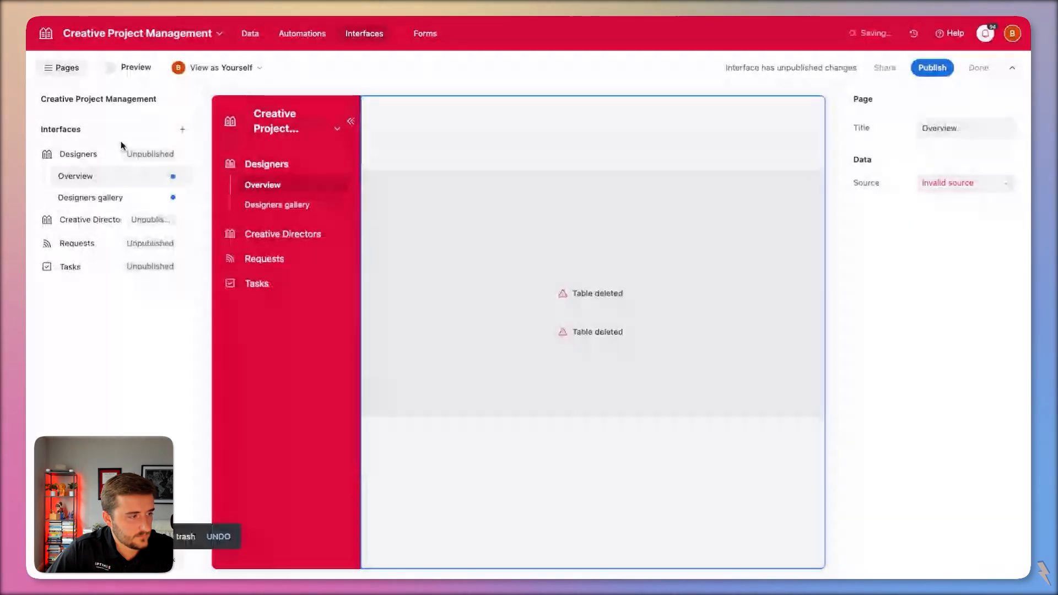
Delete the Designers interface, including its Overview and Designers gallery pages
click(116, 197)
click(183, 154)
click(283, 290)
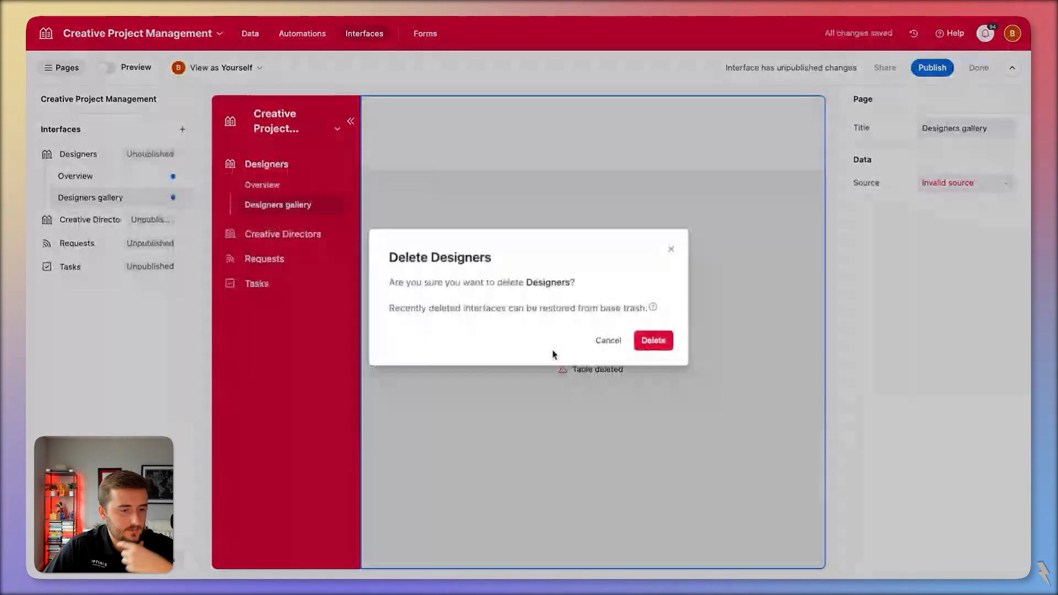
key(Return)
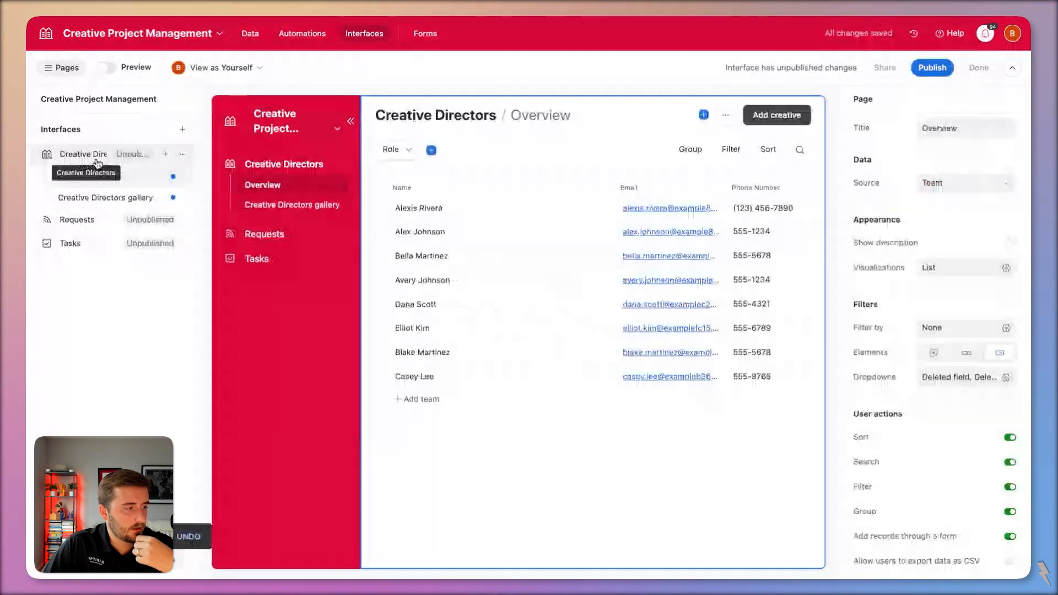
Rename the Creative Directors interface to Team and its Overview page to All team
double_click(83, 154)
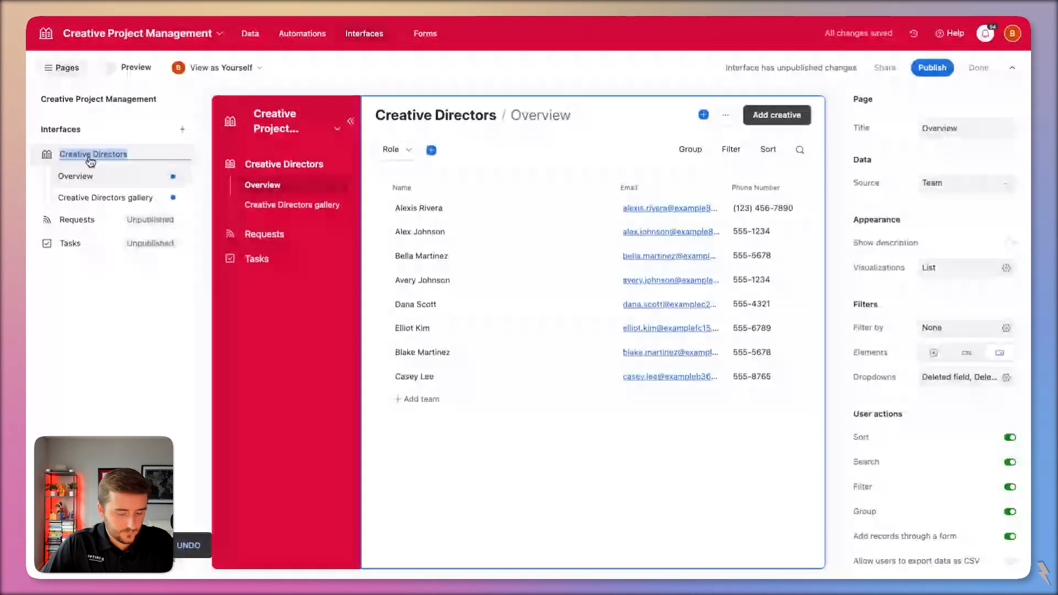
text(Team)
key(Return)
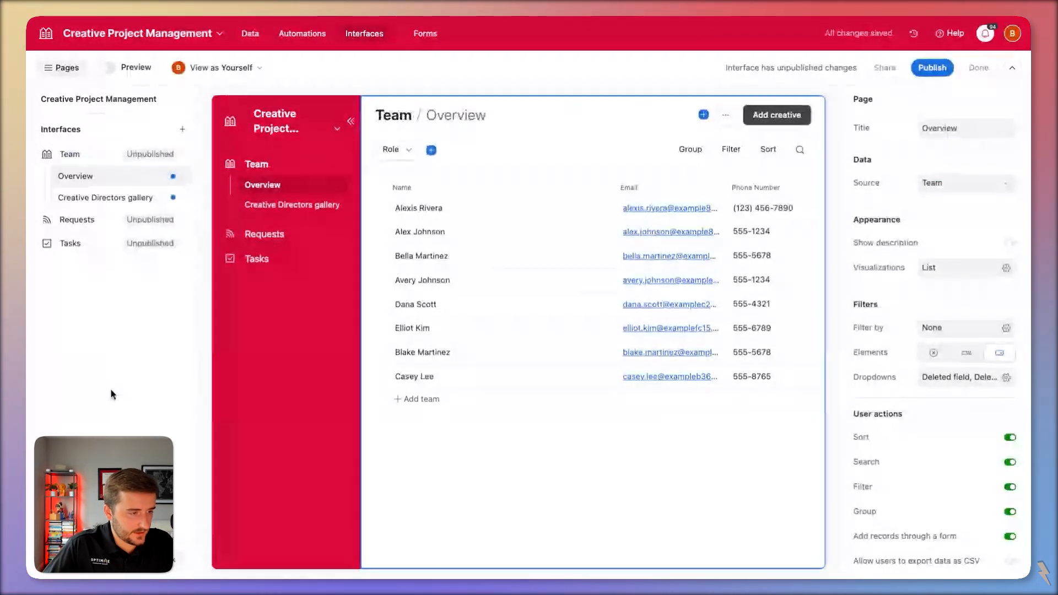
double_click(75, 176)
text(All tea)
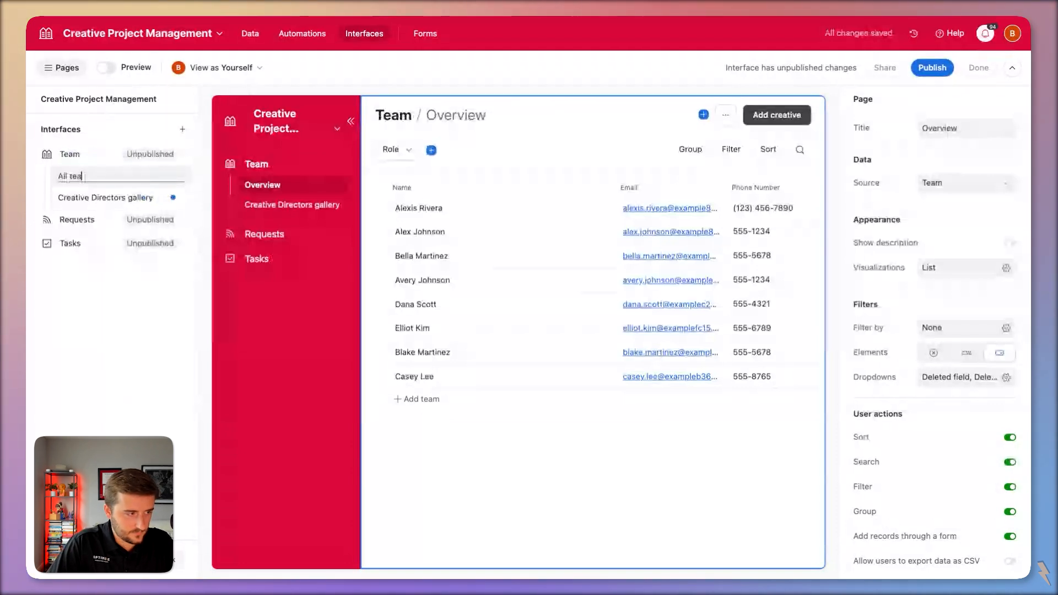
text(m)
key(Return)
Rename the Creative Directors gallery page to Team Gallery
click(92, 198)
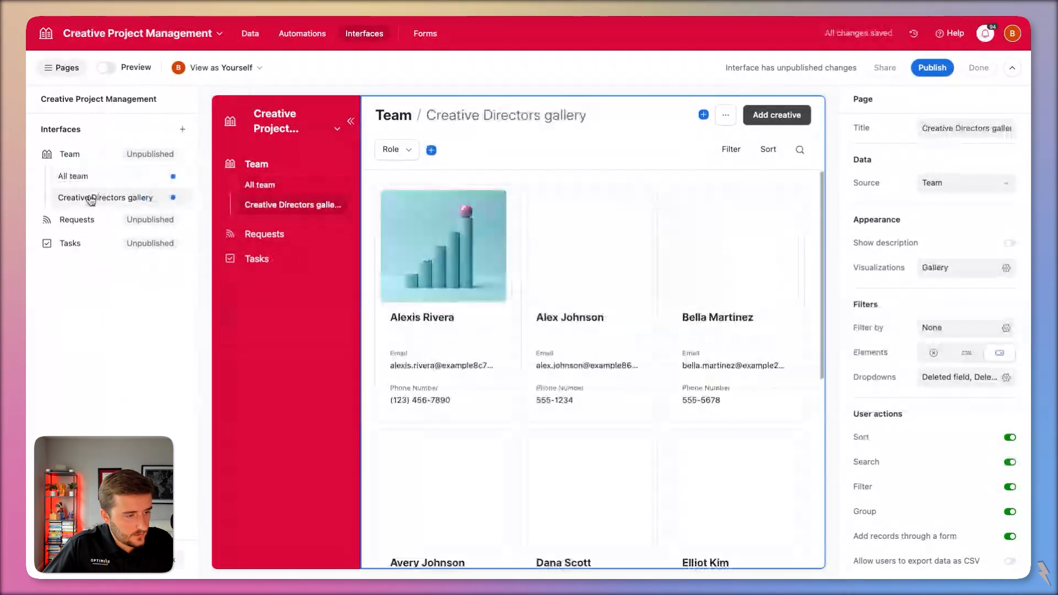
double_click(136, 197)
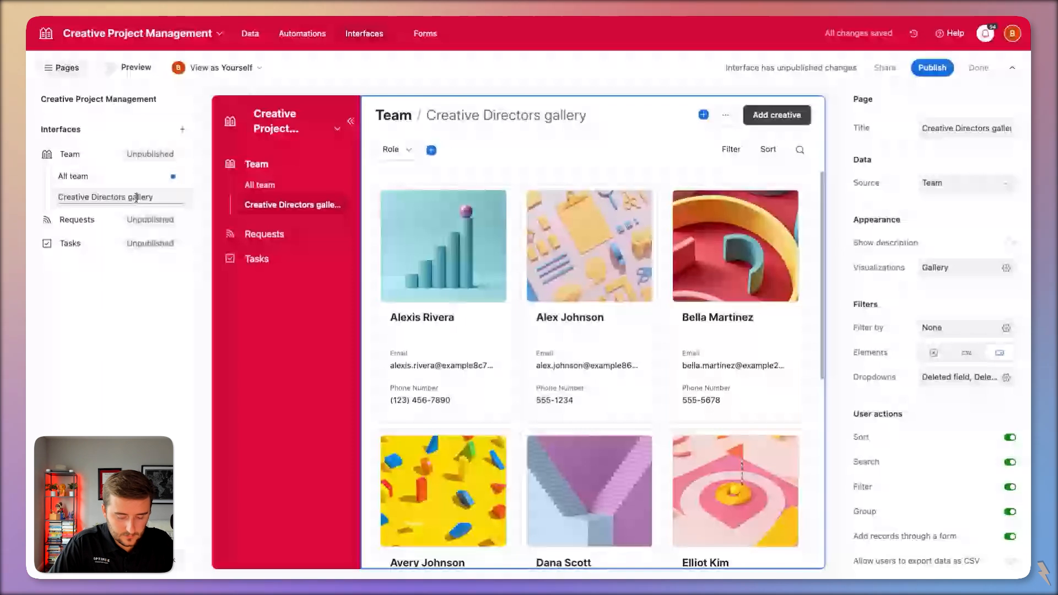
text(Team ga)
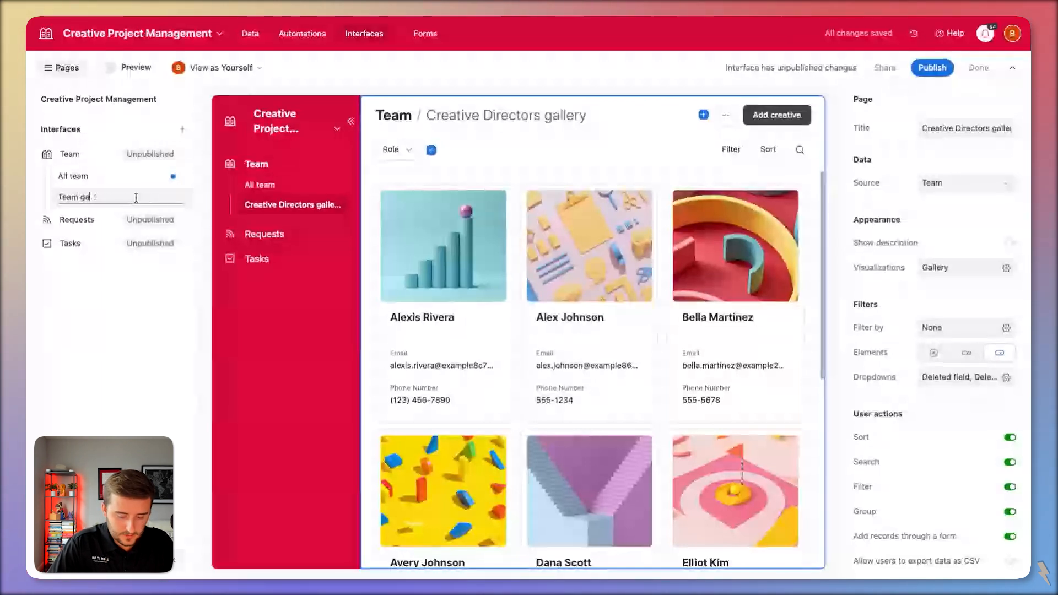
text(llery)
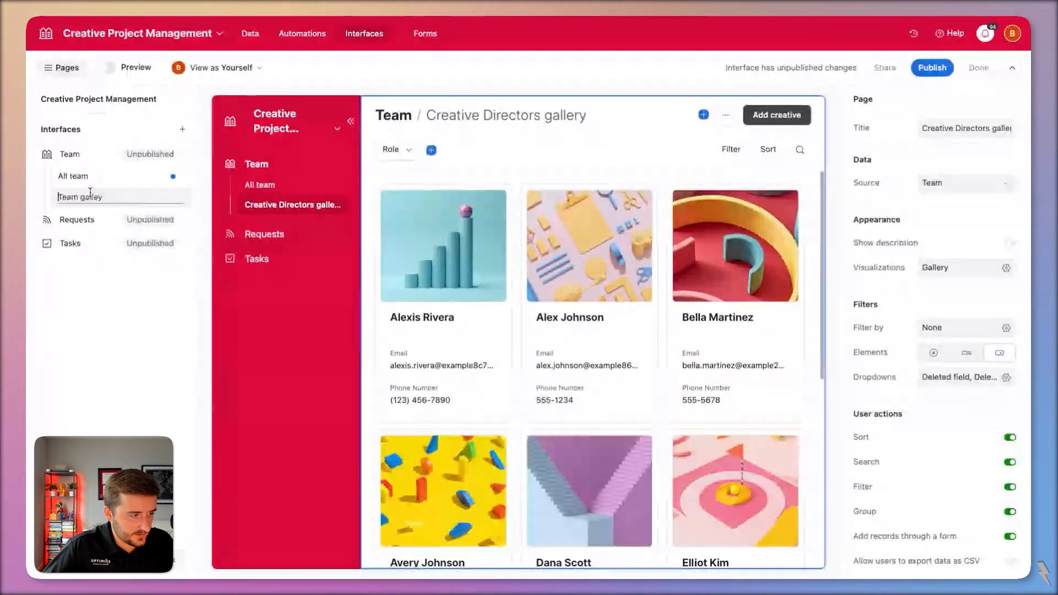
double_click(75, 197)
double_click(93, 196)
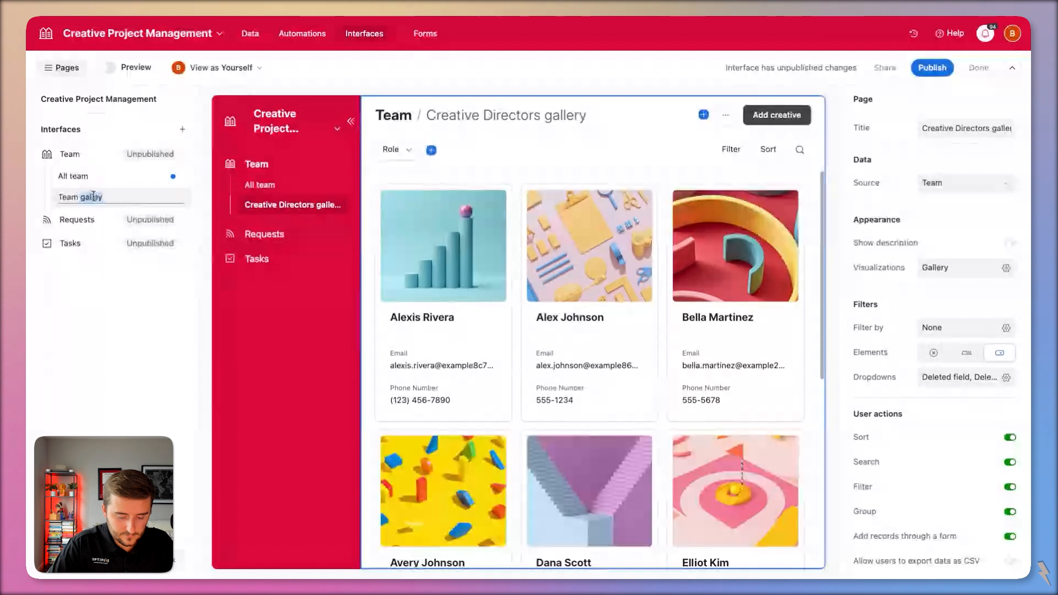
text(Gallery)
key(Return)
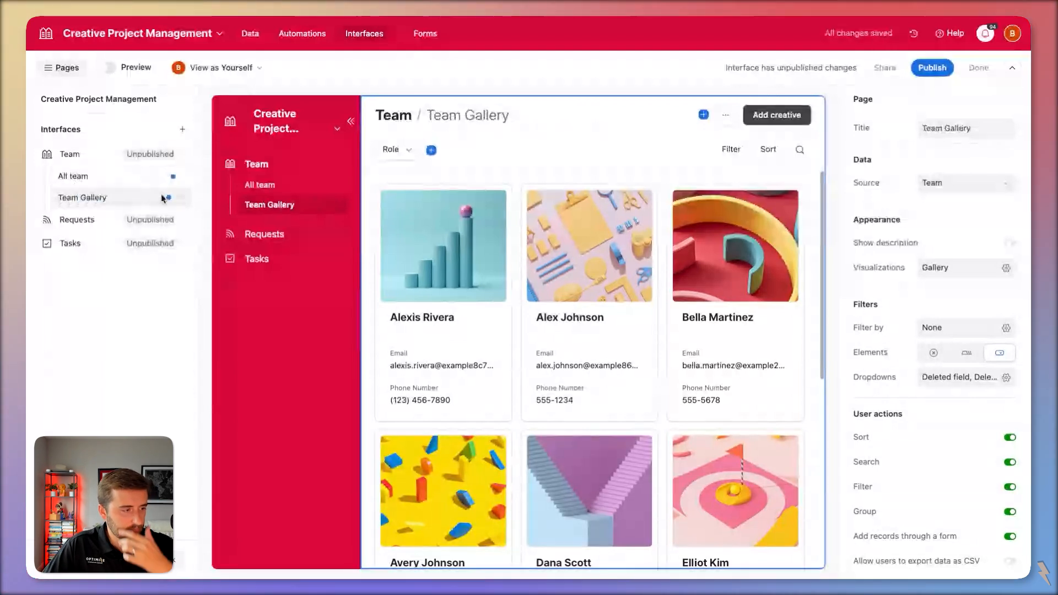
Capitalize the second word of the All team page name so it reads All Team
click(93, 183)
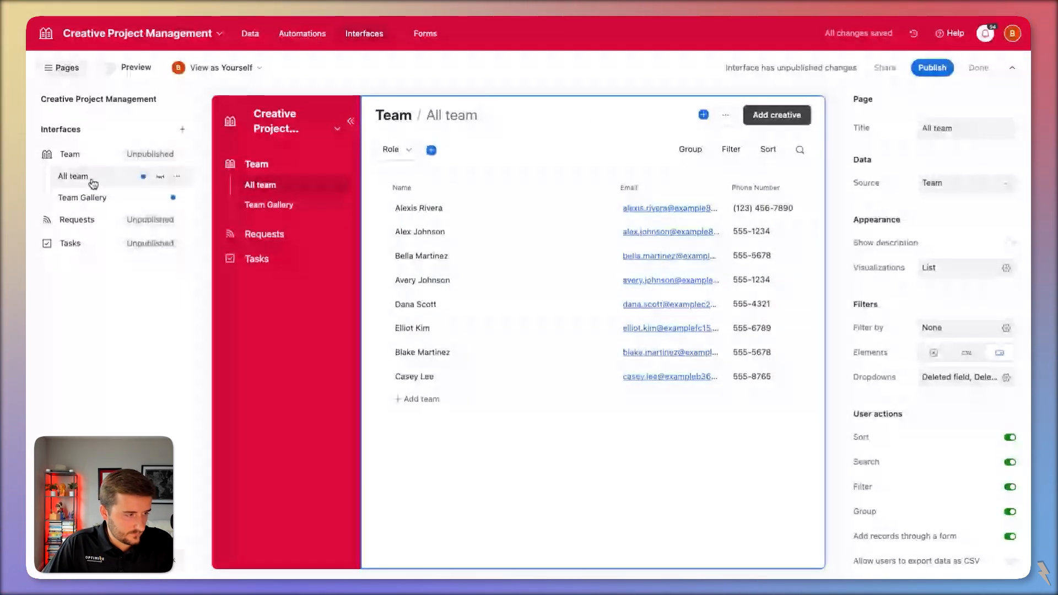
double_click(93, 182)
click(73, 177)
key(BackSpace)
text(T)
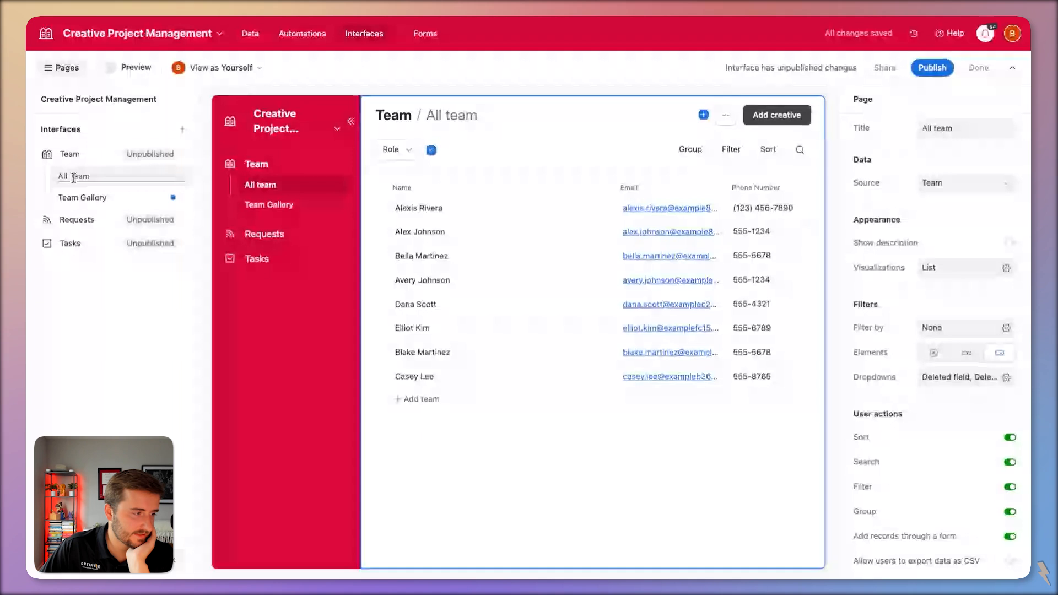
key(Return)
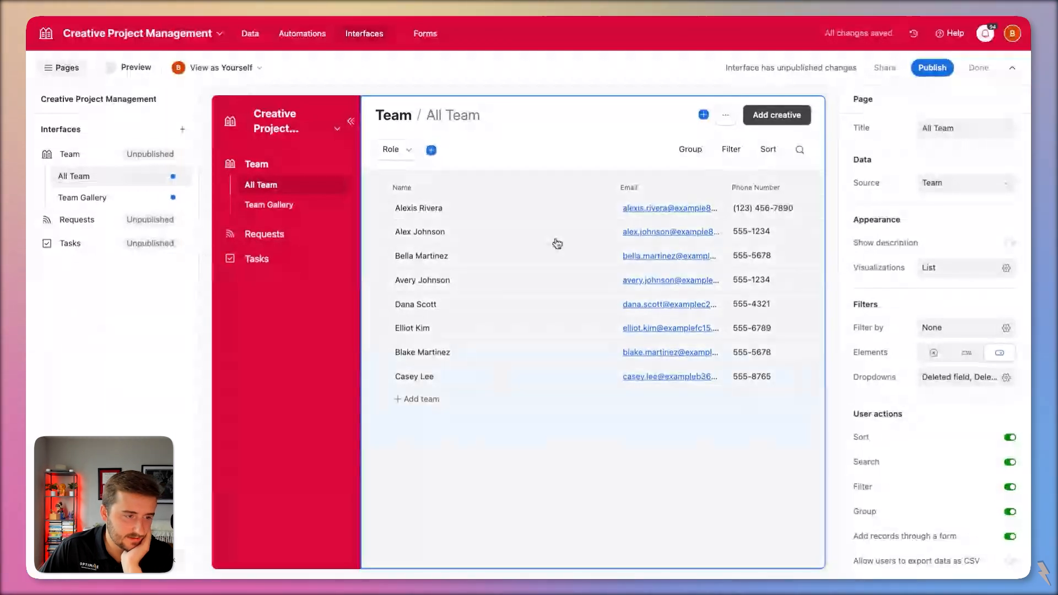
Narrow the Name column in the All Team list, make the Role field visible and place it directly after Name
click(557, 243)
drag(610, 189, 508, 191)
scroll(646, 261, right, 1)
click(962, 286)
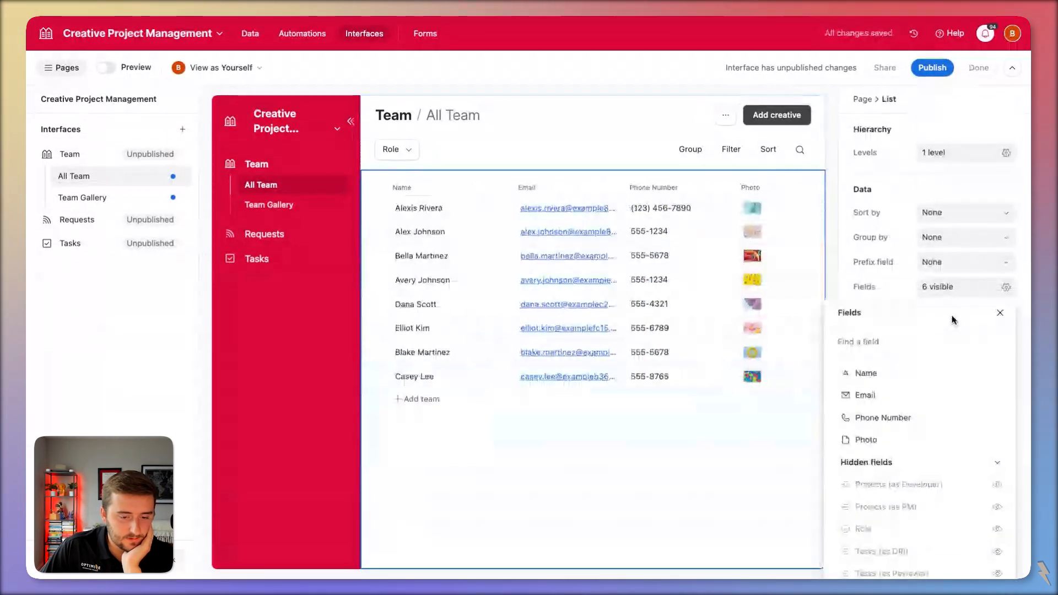
scroll(1007, 502, down, 3)
click(998, 498)
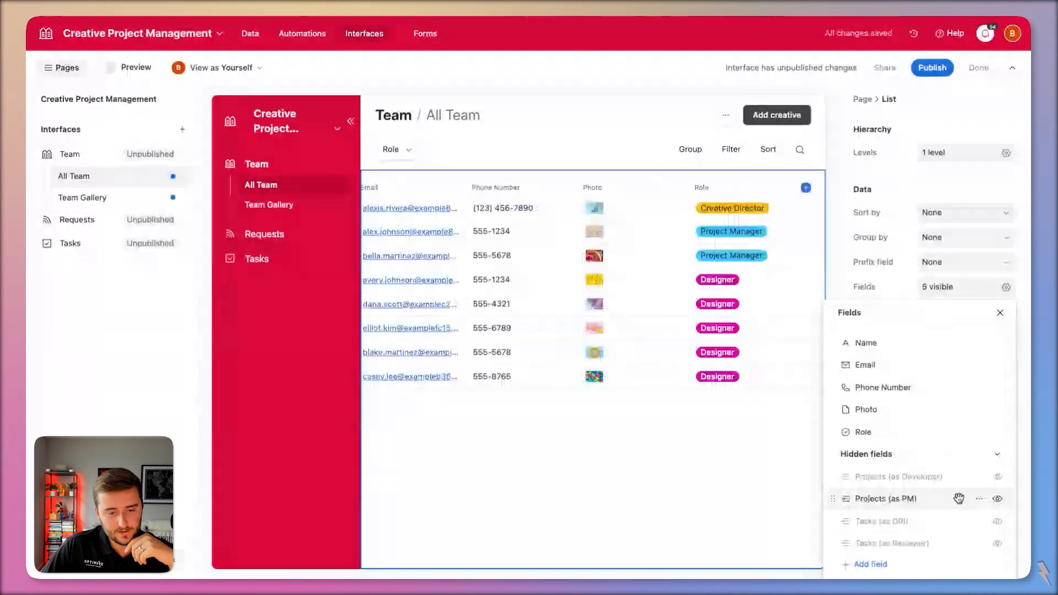
drag(837, 432, 838, 395)
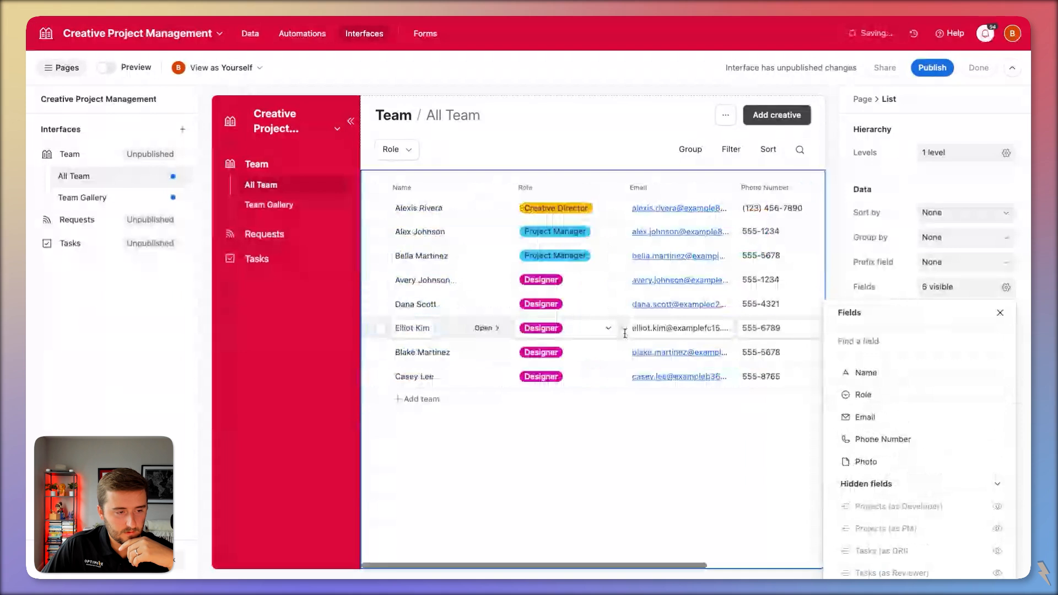
click(882, 224)
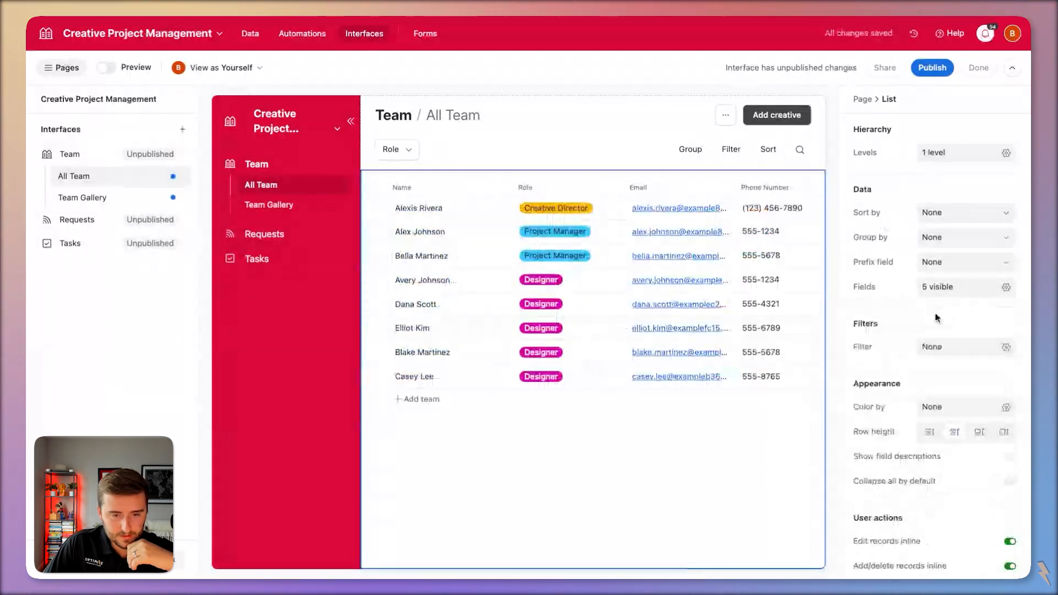
Group the All Team list by Role
click(937, 237)
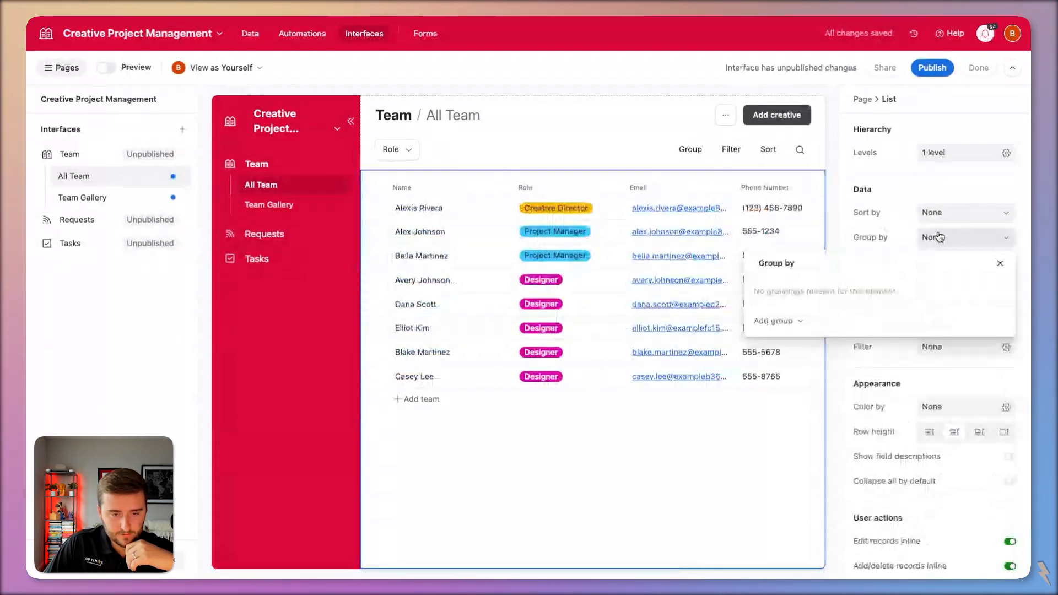
click(771, 327)
click(566, 146)
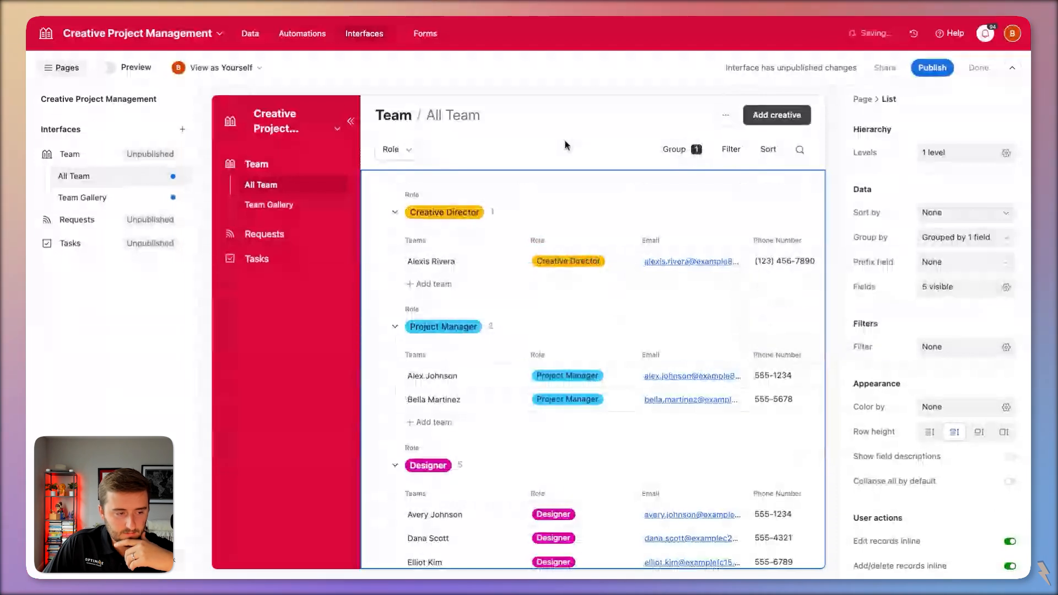
click(567, 146)
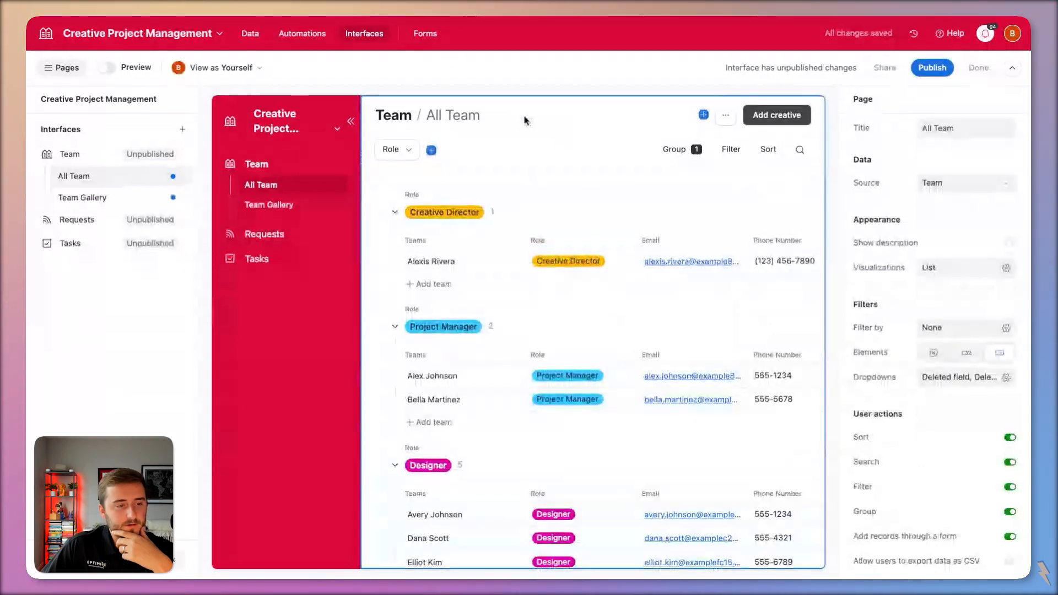
Examine the All Team page's visualization choices and all columns of the Requests Overview list
click(982, 275)
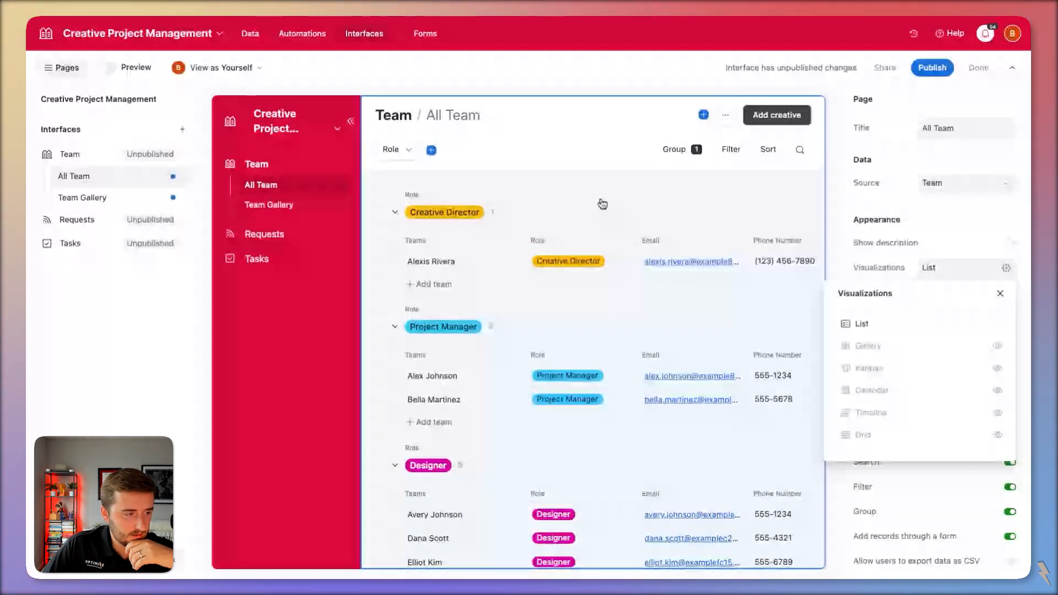
click(269, 204)
click(283, 232)
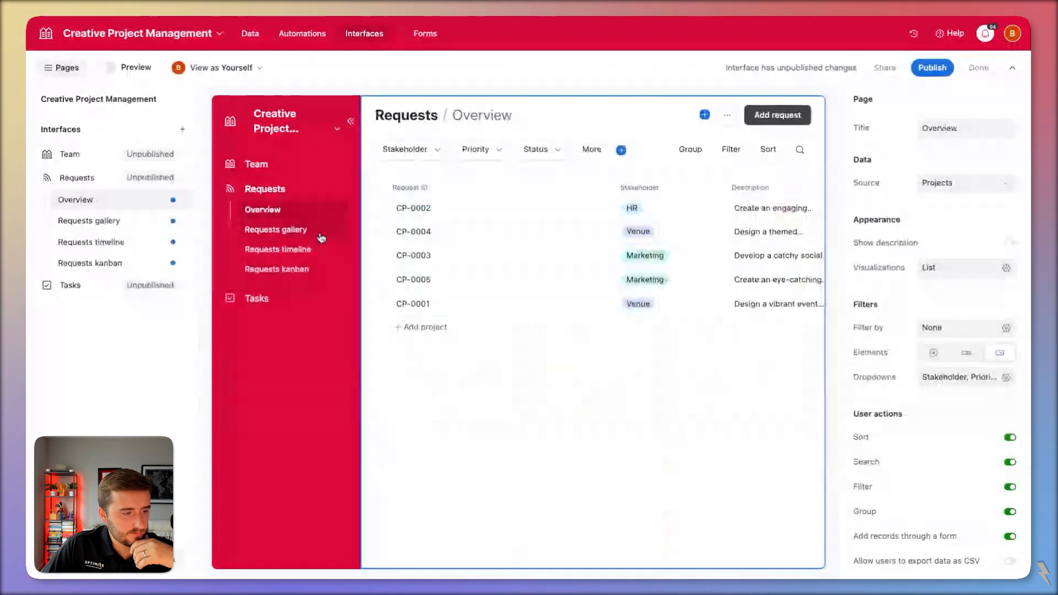
click(507, 201)
scroll(507, 201, right, 3)
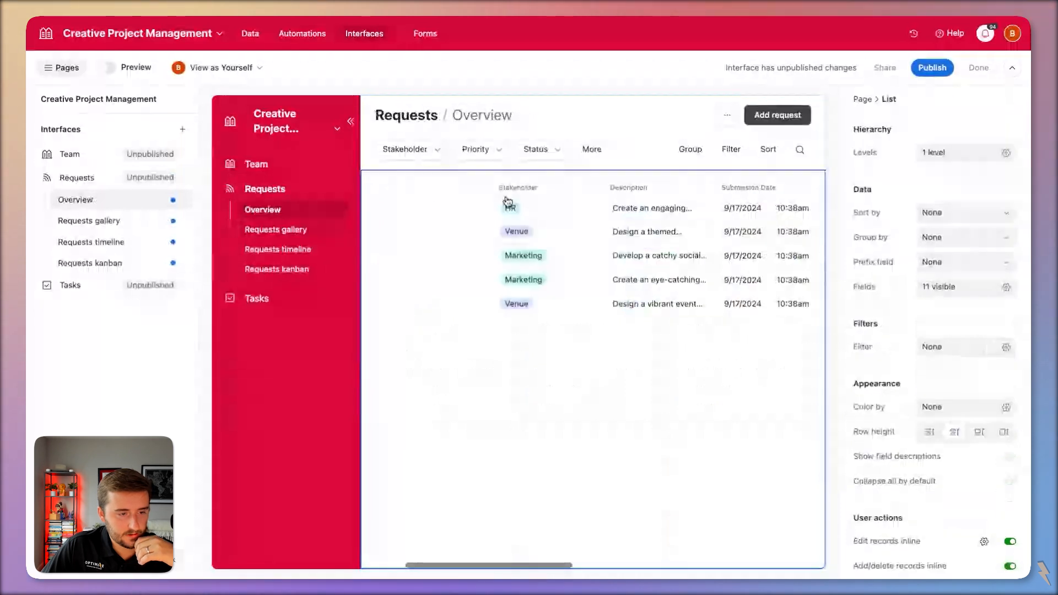
scroll(496, 201, right, 10)
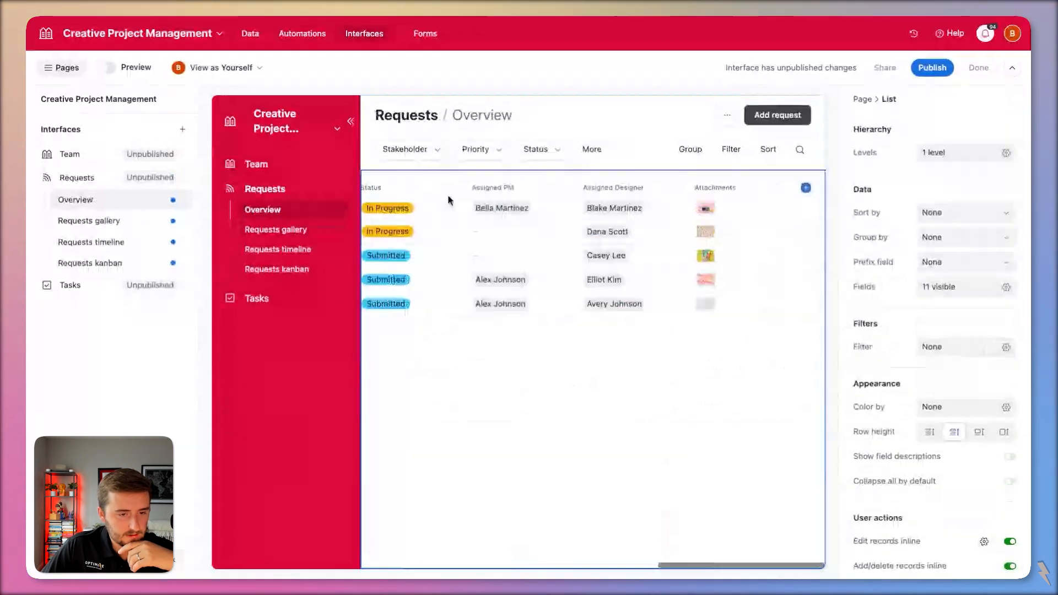
Delete the Requests gallery page from the Requests interface
click(282, 232)
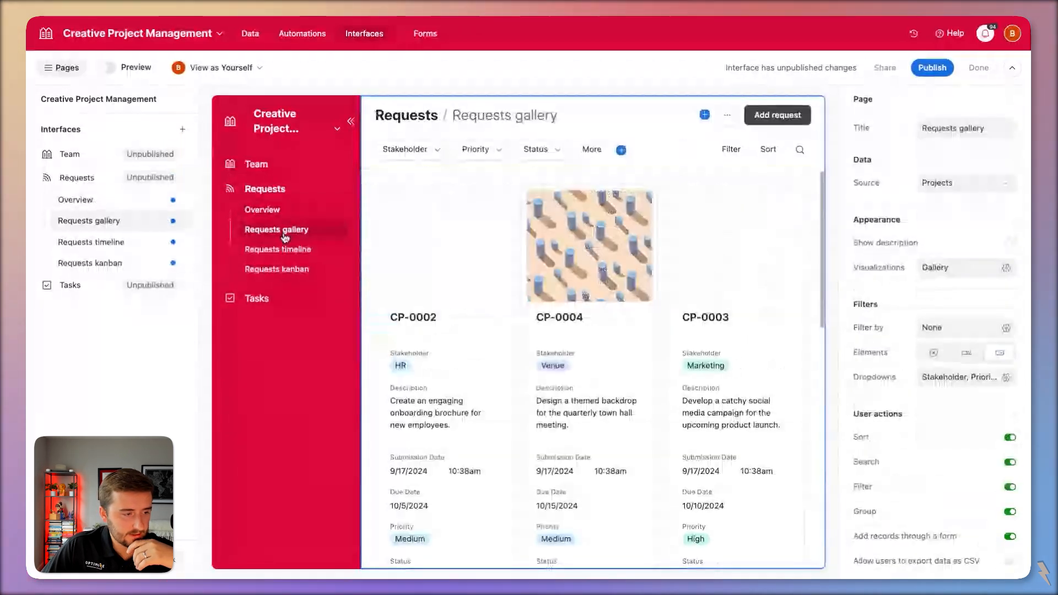
click(177, 221)
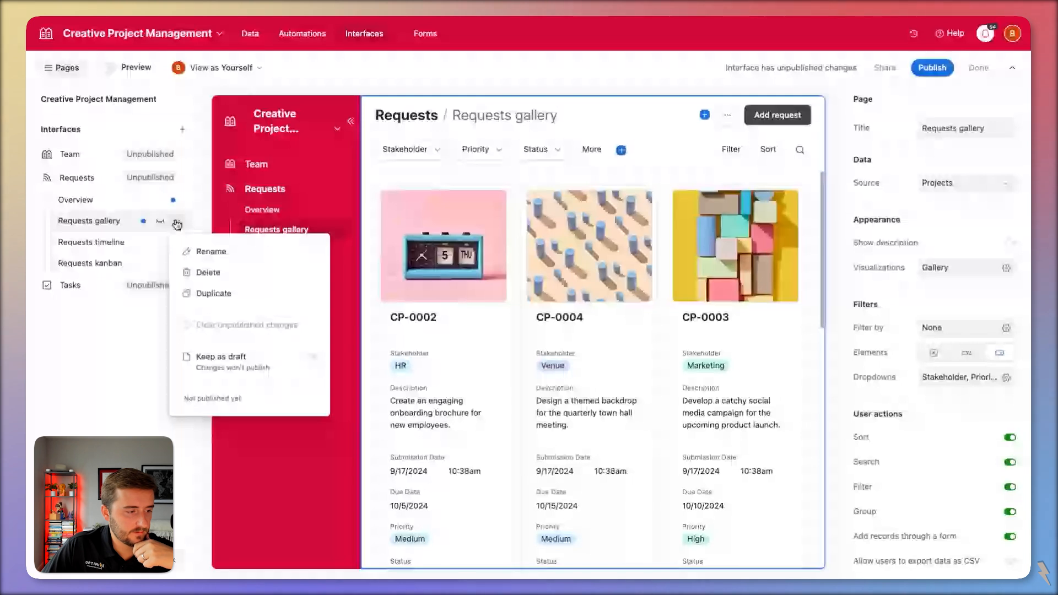
click(195, 273)
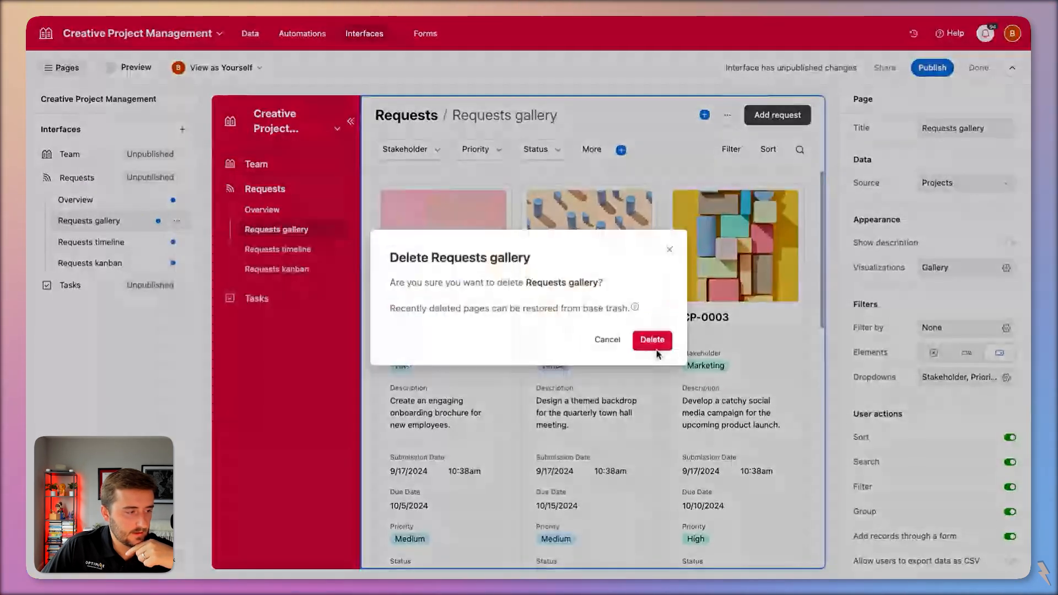
click(652, 340)
Check the Requests timeline page's date settings and delete that page from the Requests interface
click(125, 229)
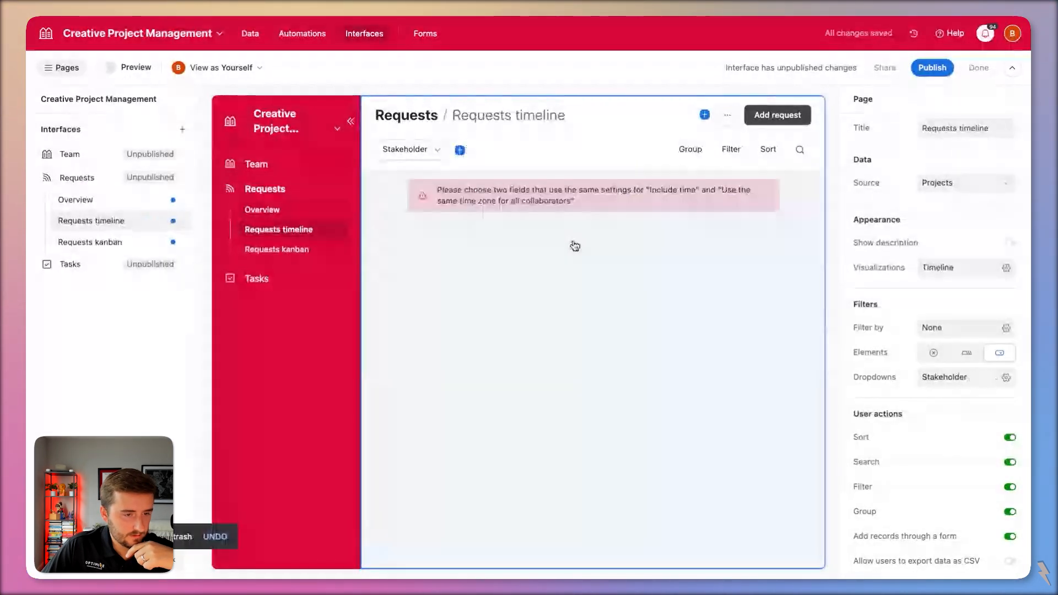
click(573, 243)
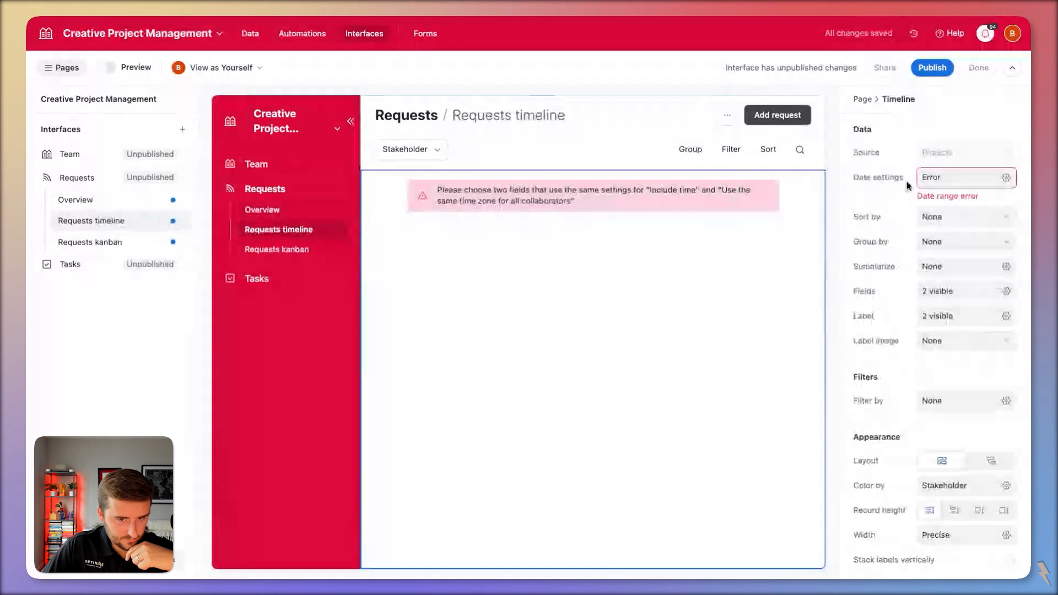
click(932, 178)
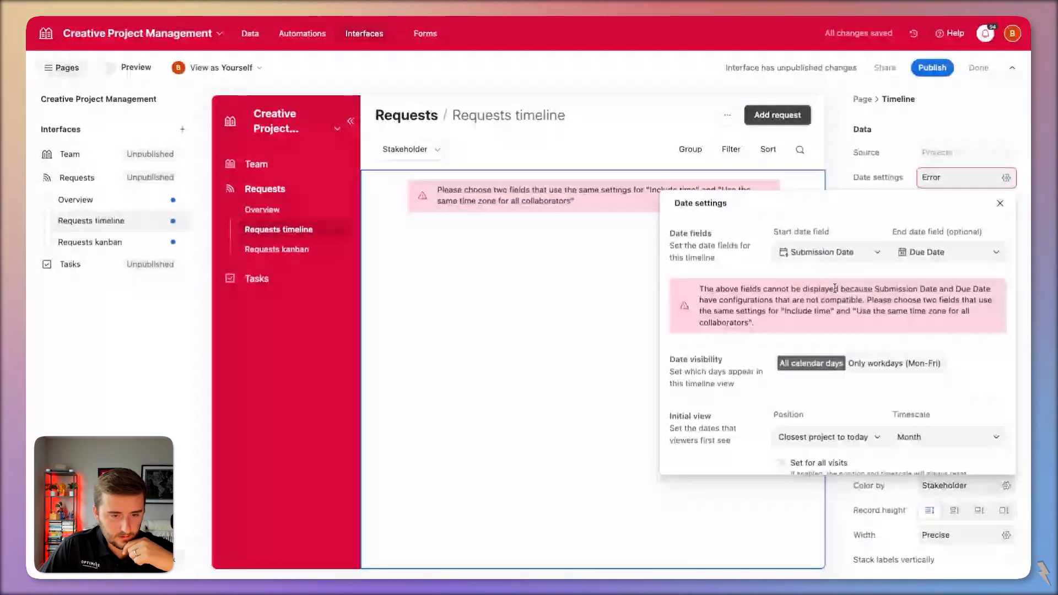
click(177, 223)
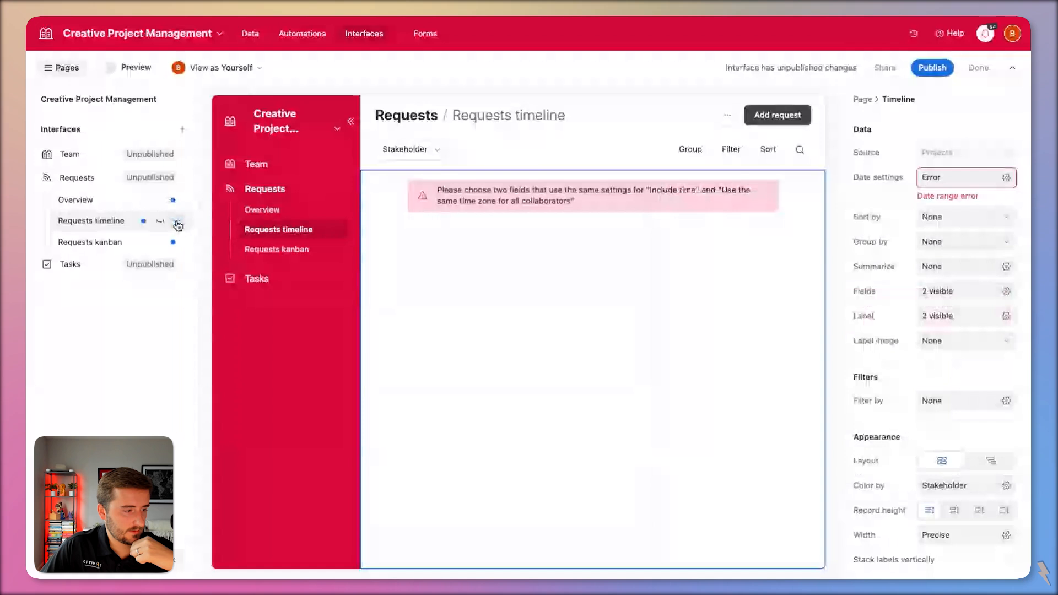
click(177, 222)
click(210, 274)
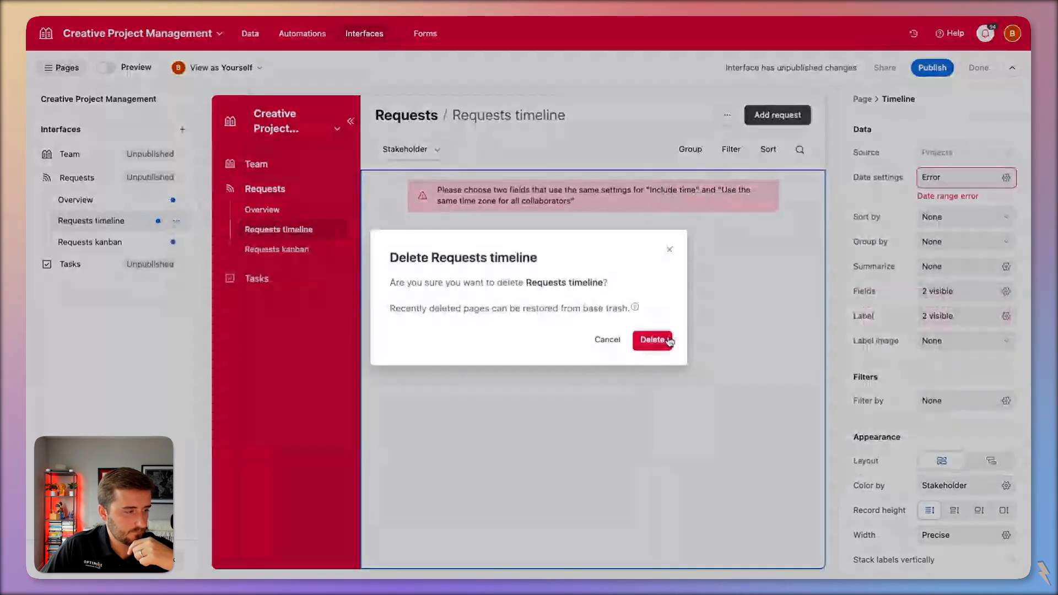
click(666, 337)
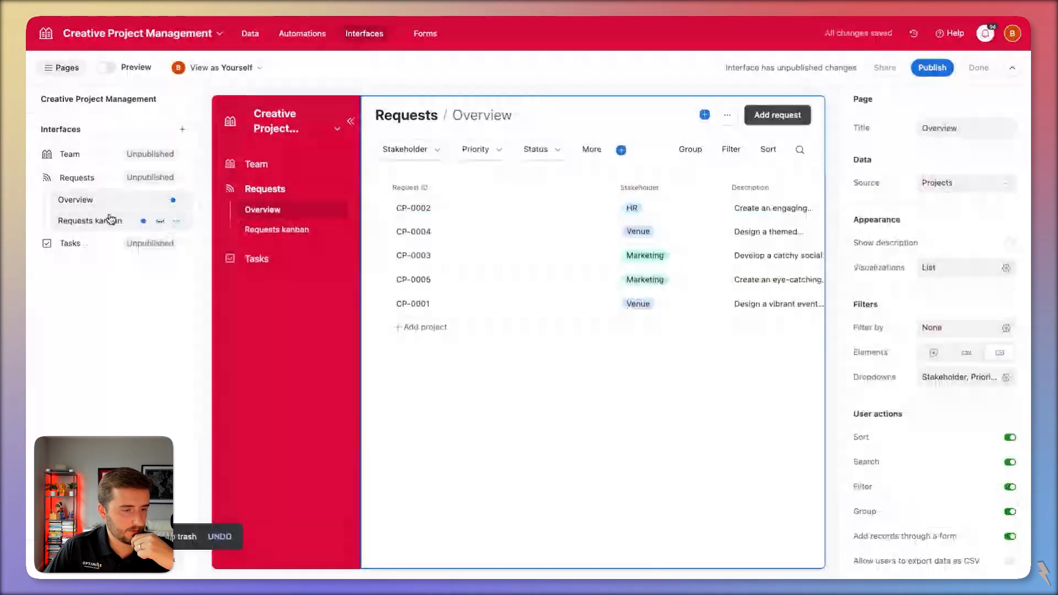
Review the Requests kanban page, its Add Request form and the form options of its Add request button
click(110, 220)
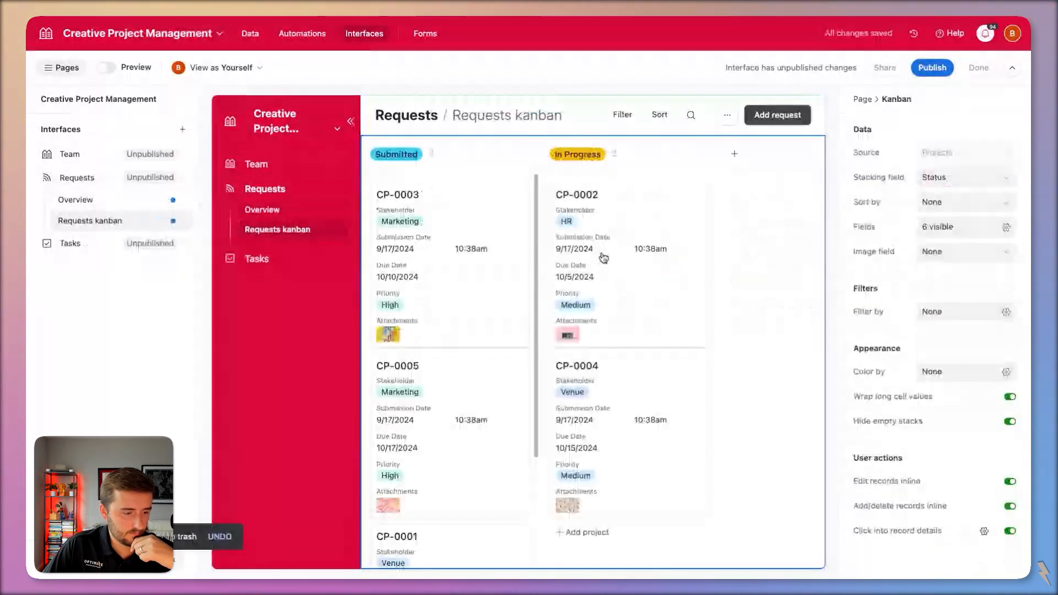
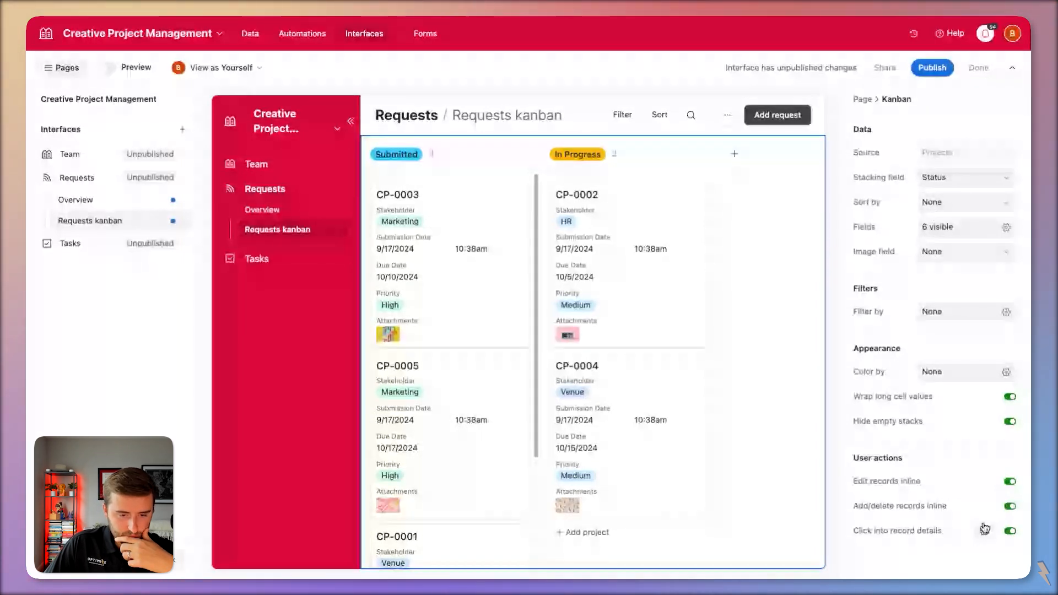
click(770, 119)
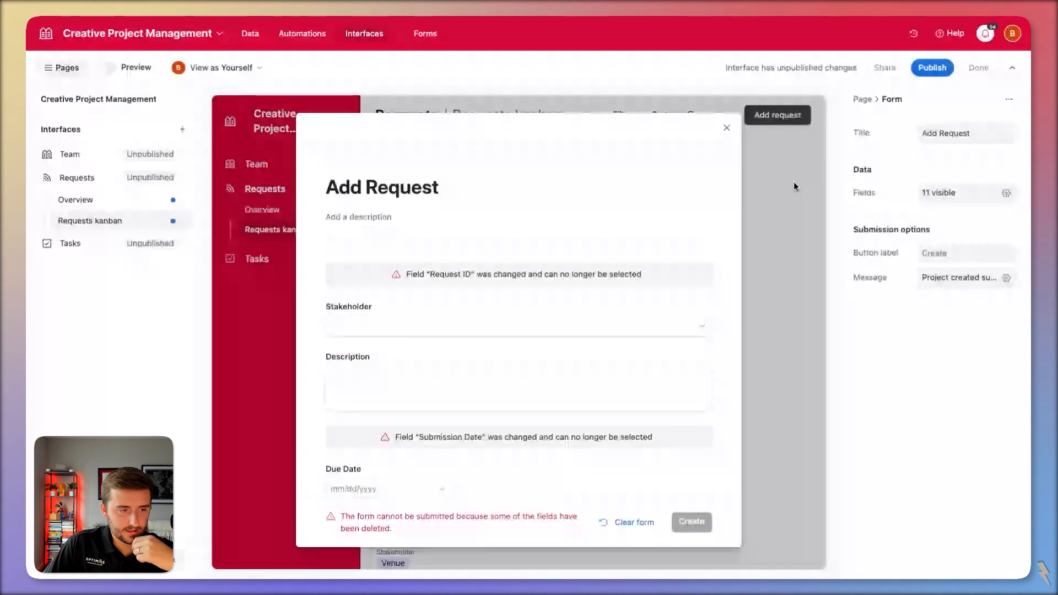
click(796, 186)
click(974, 278)
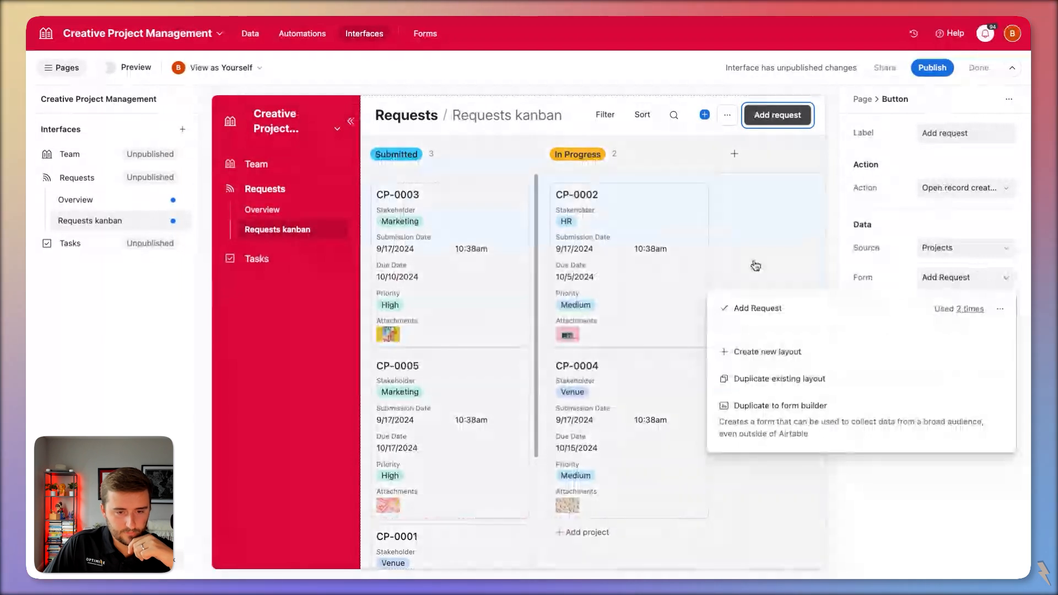
Share the Creative Request Form with anyone on the web and copy its link
click(442, 40)
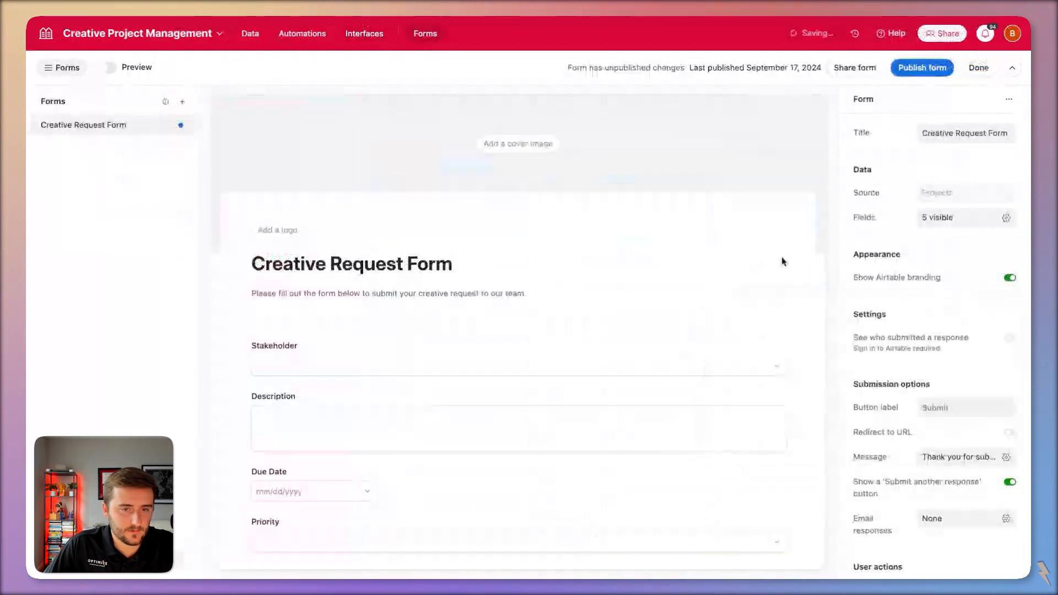
click(839, 70)
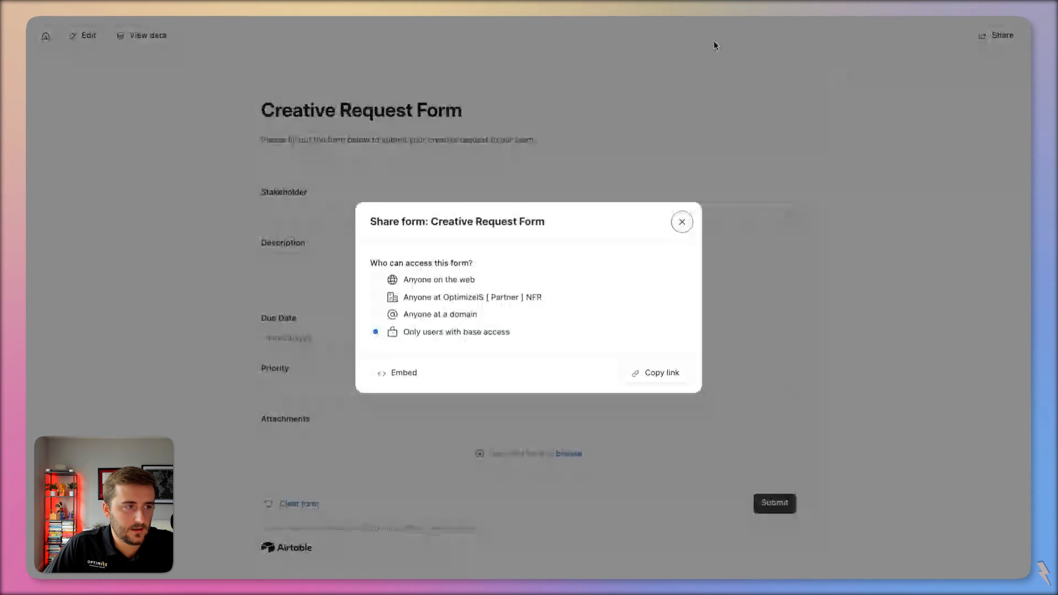
click(416, 281)
click(651, 403)
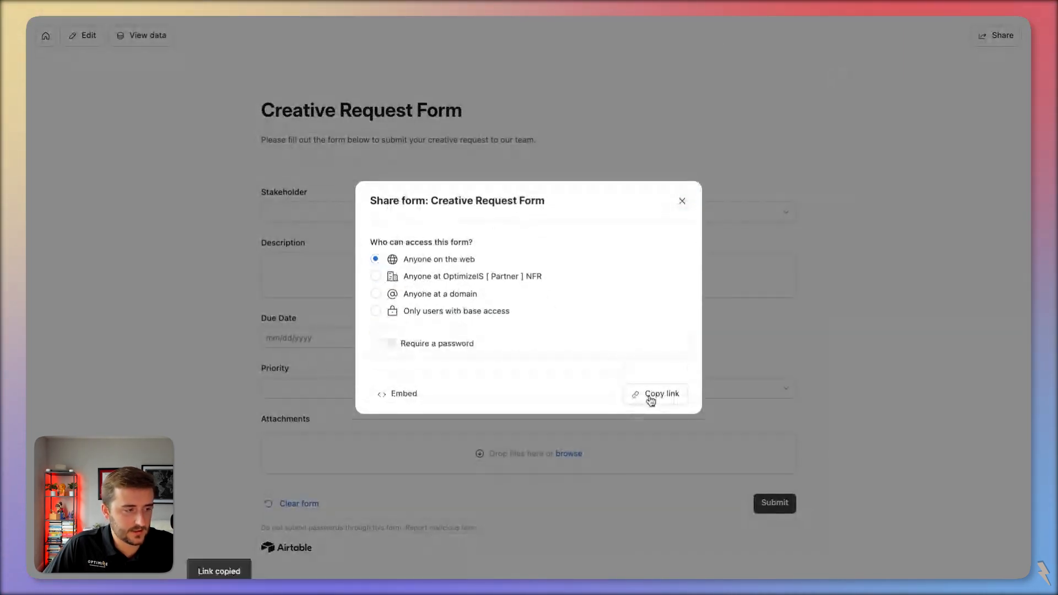
click(408, 35)
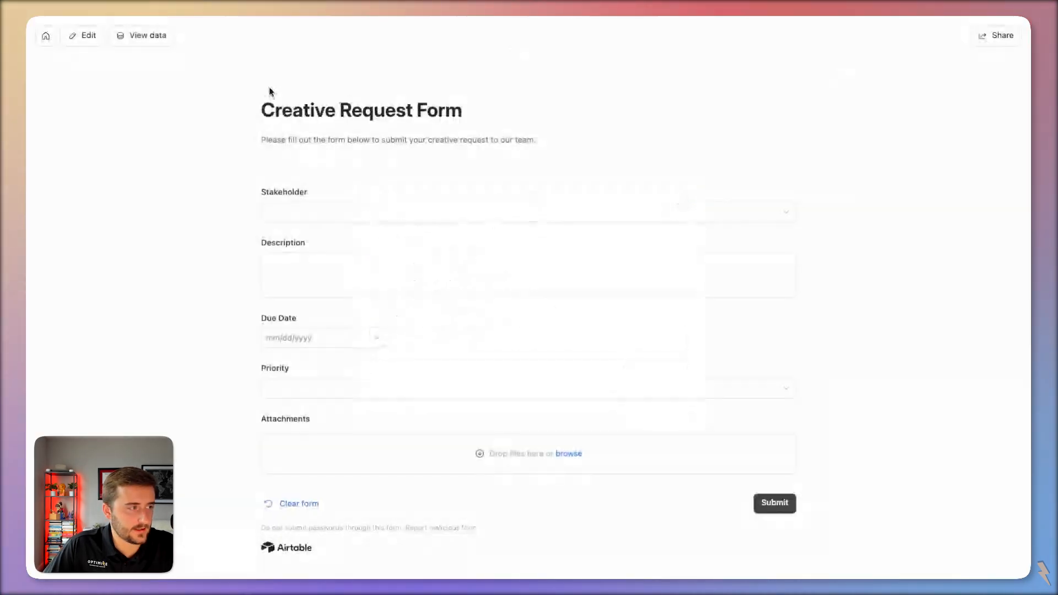
click(90, 37)
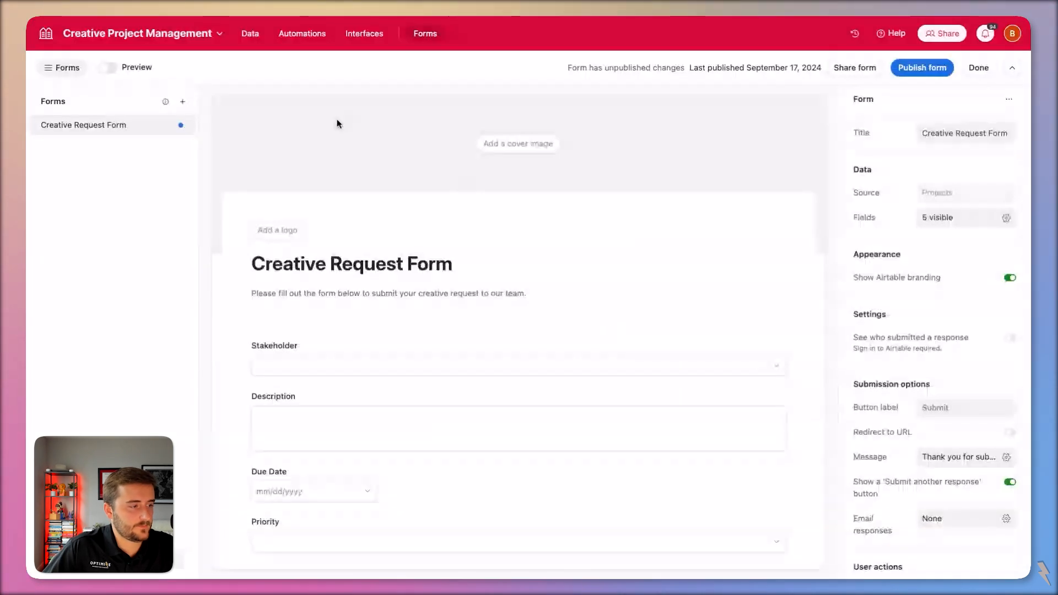
Make the Add request button on the Requests Overview page go to an external URL, with the copied form link as destination
click(372, 33)
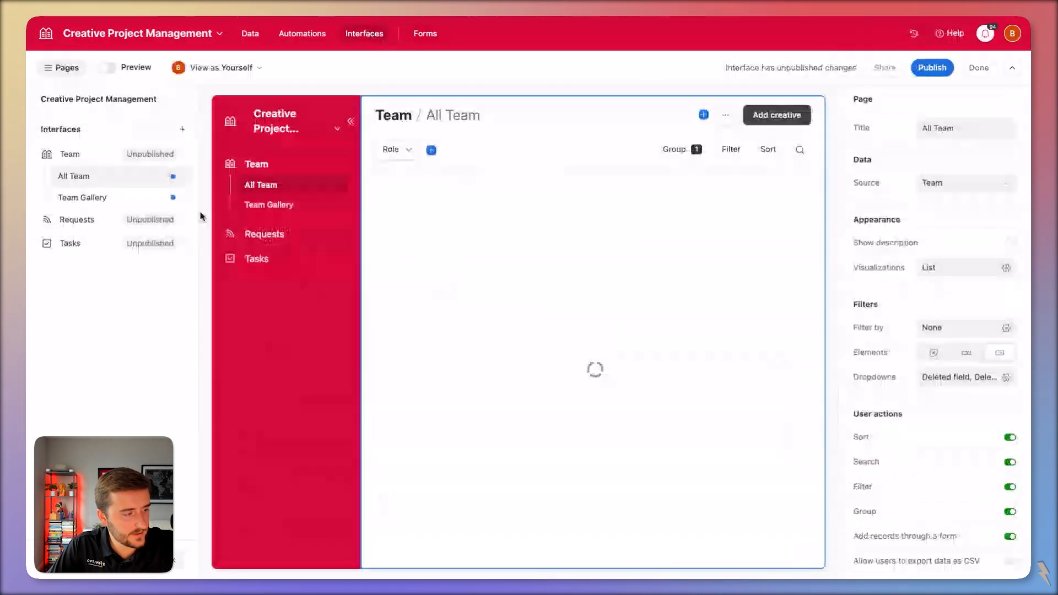
click(79, 220)
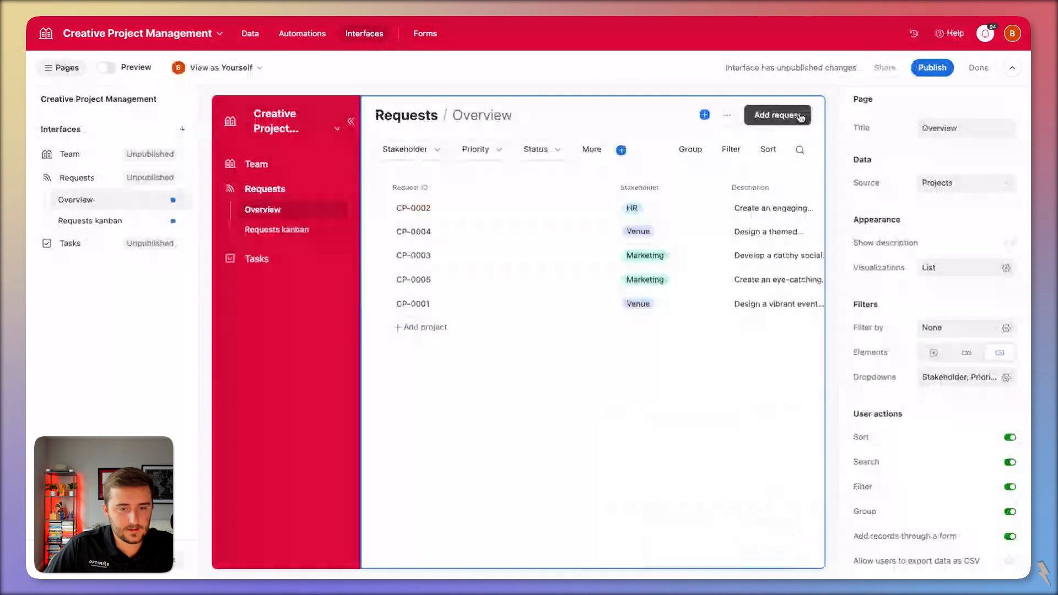
click(777, 115)
click(965, 187)
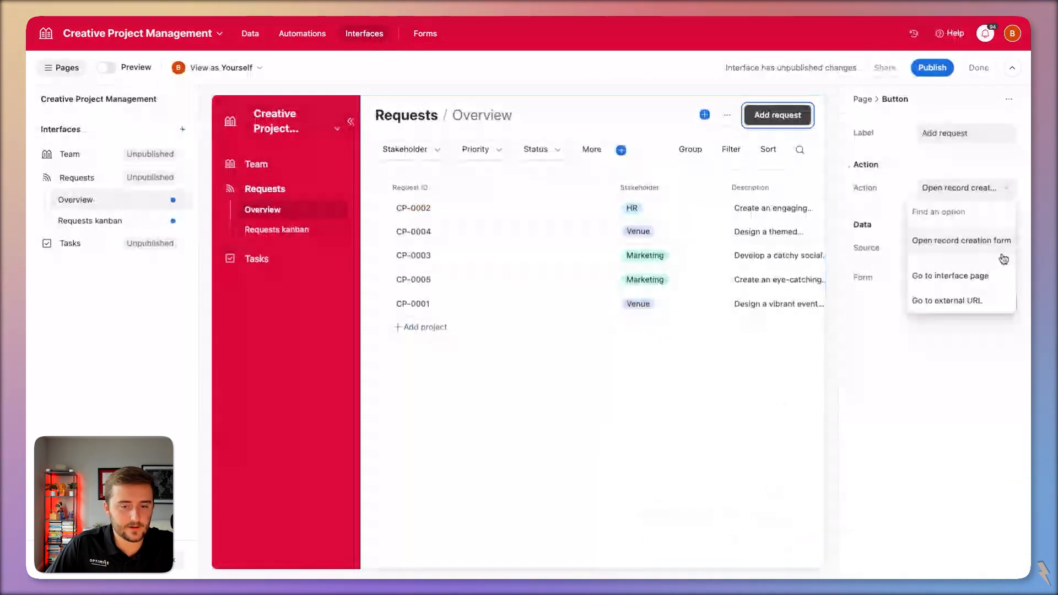
click(971, 302)
click(974, 274)
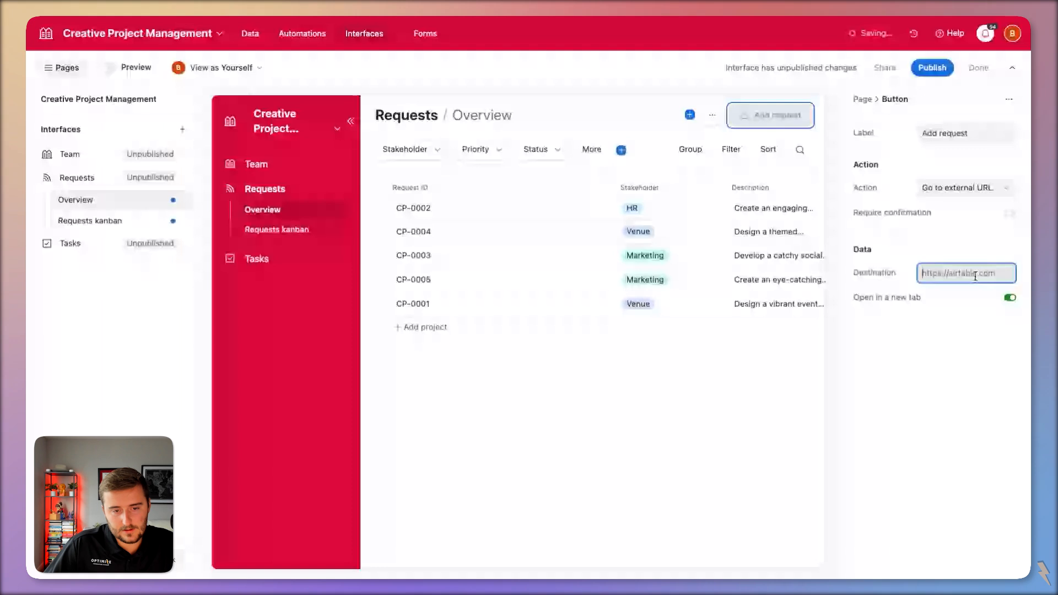
key(super+v)
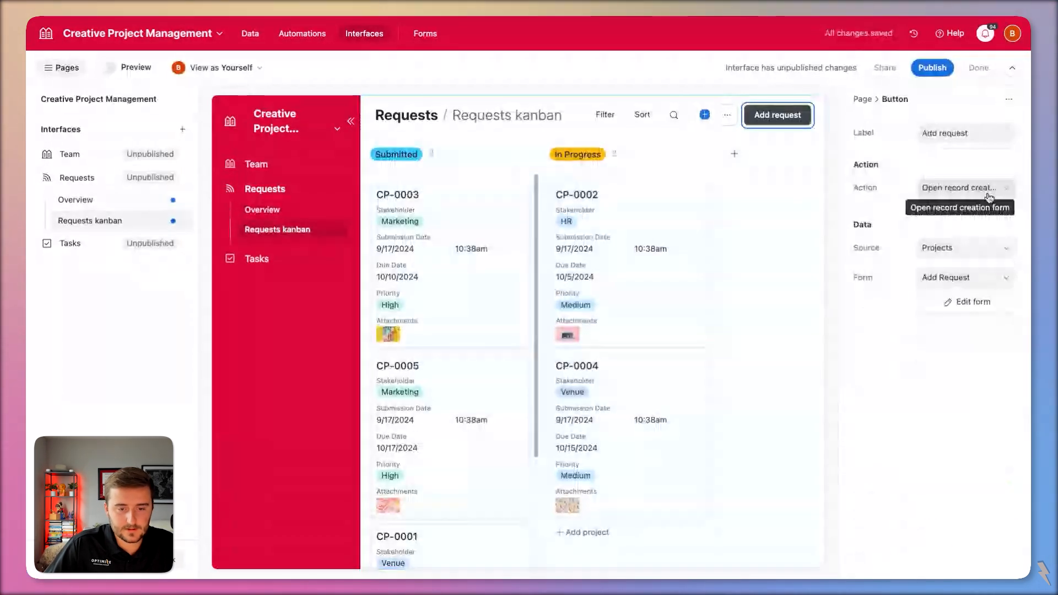
Set the Requests kanban page's Add request button to go to the external URL of the copied form link
click(989, 197)
click(987, 294)
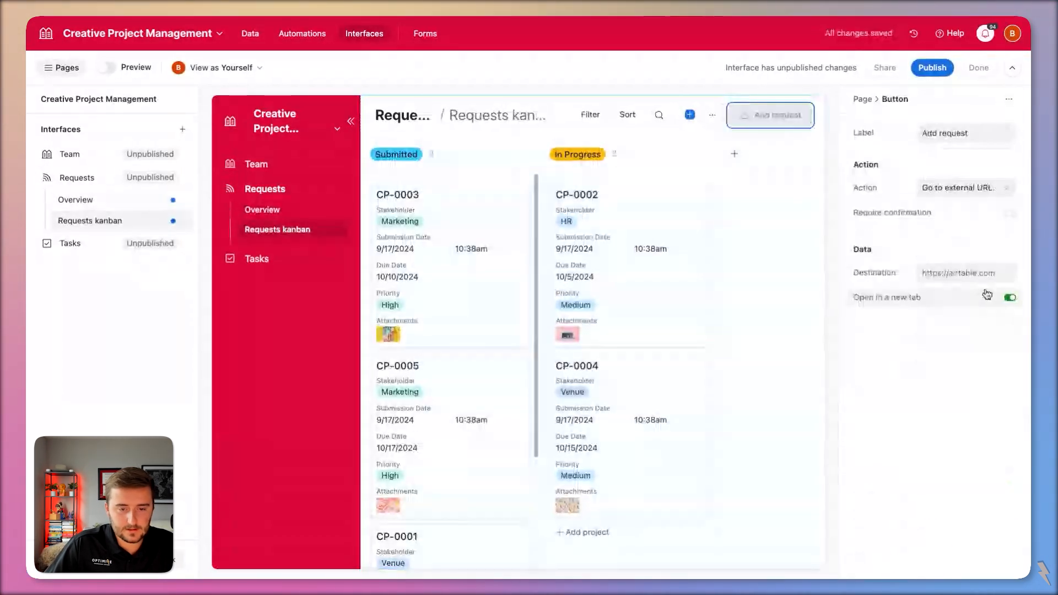
click(678, 235)
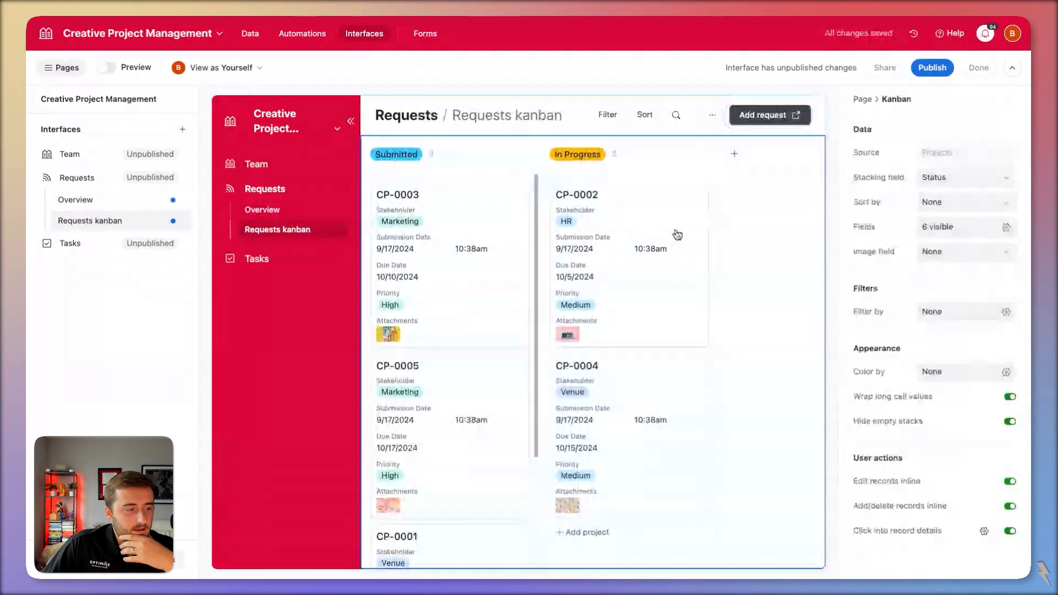
Examine the Tasks overview, timeline and kanban pages and the fields available for grouping the timeline
click(251, 266)
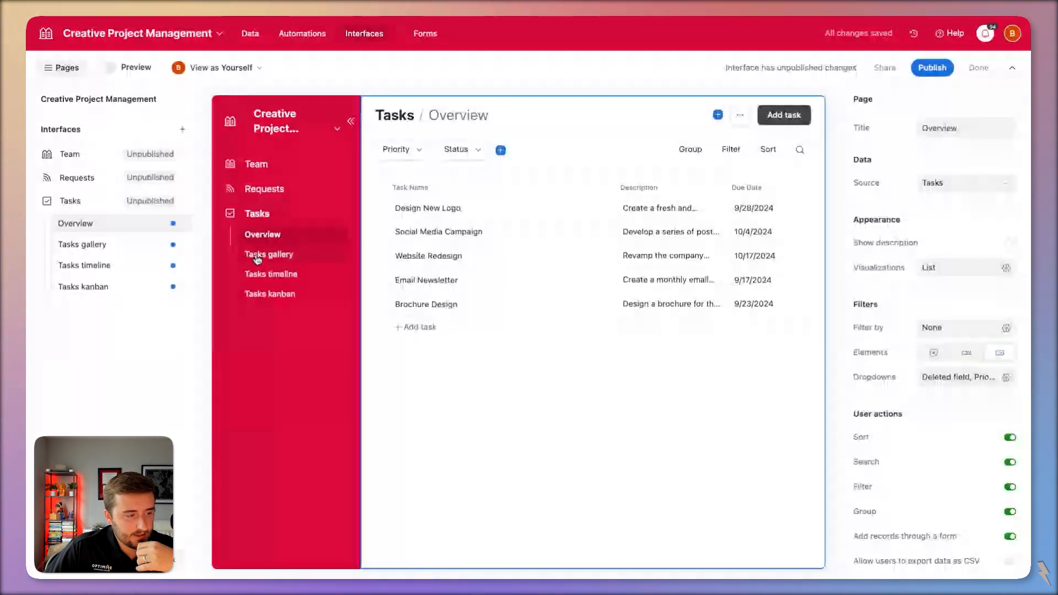
click(281, 274)
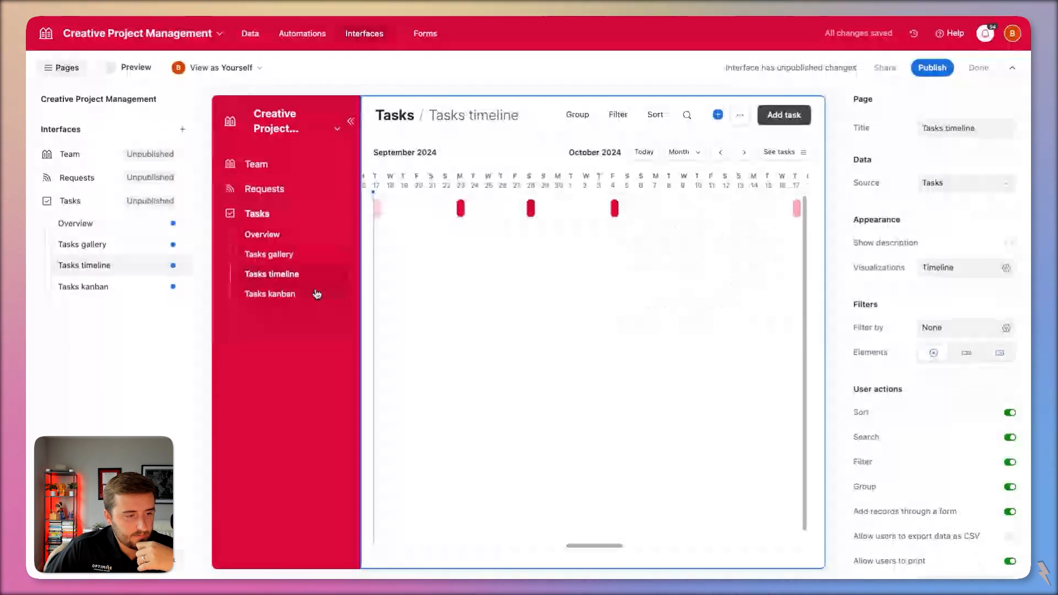
click(317, 293)
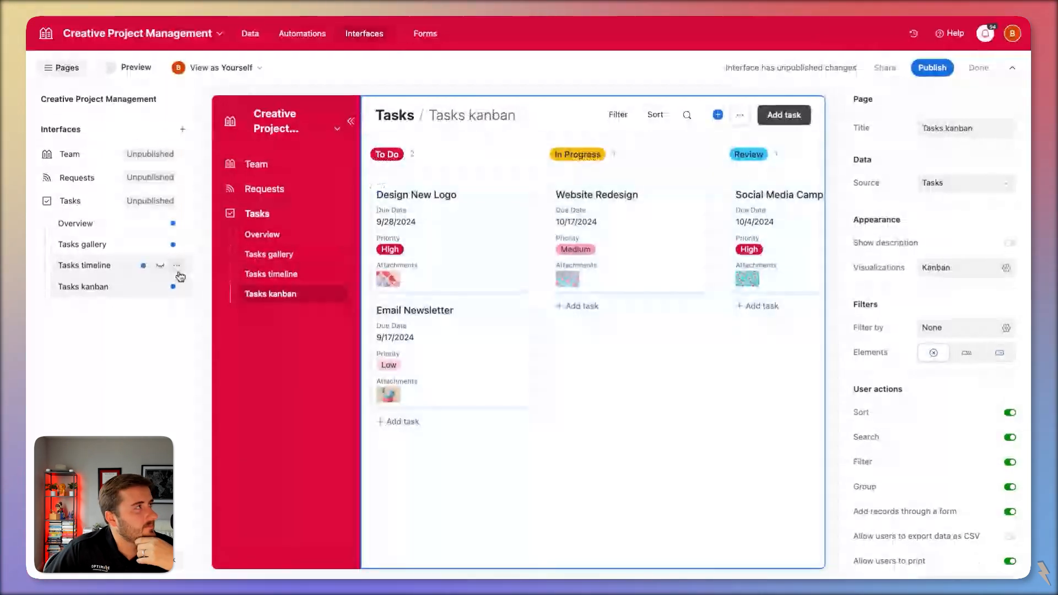
click(177, 267)
click(94, 269)
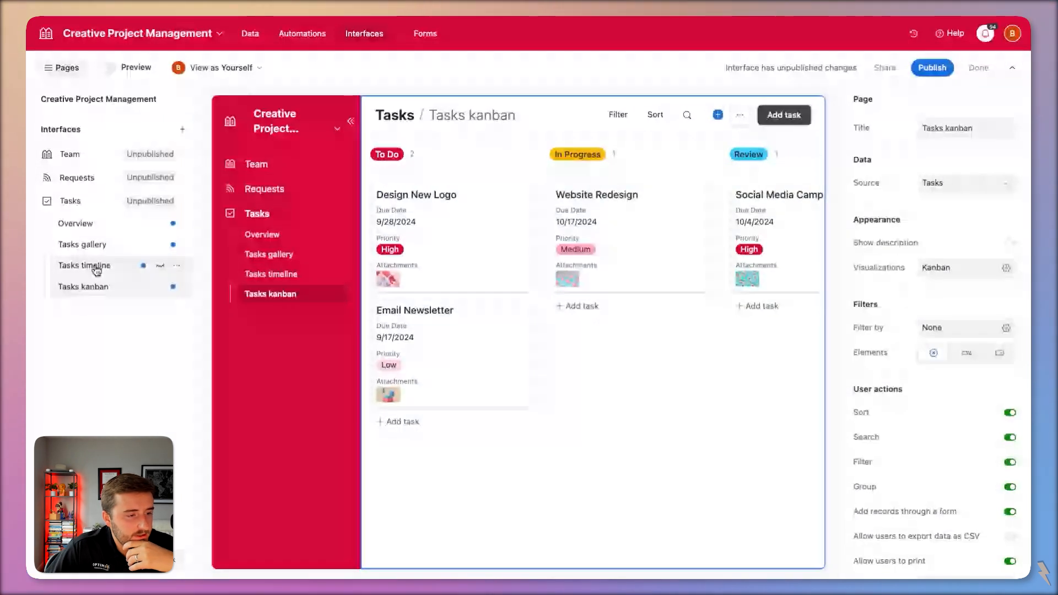
click(96, 268)
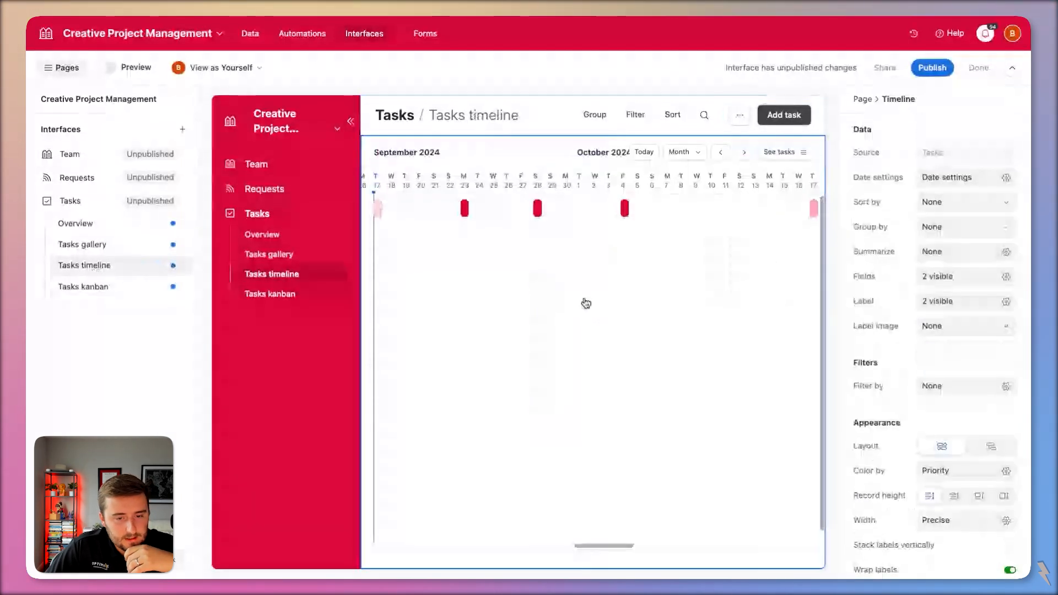
click(967, 226)
click(774, 310)
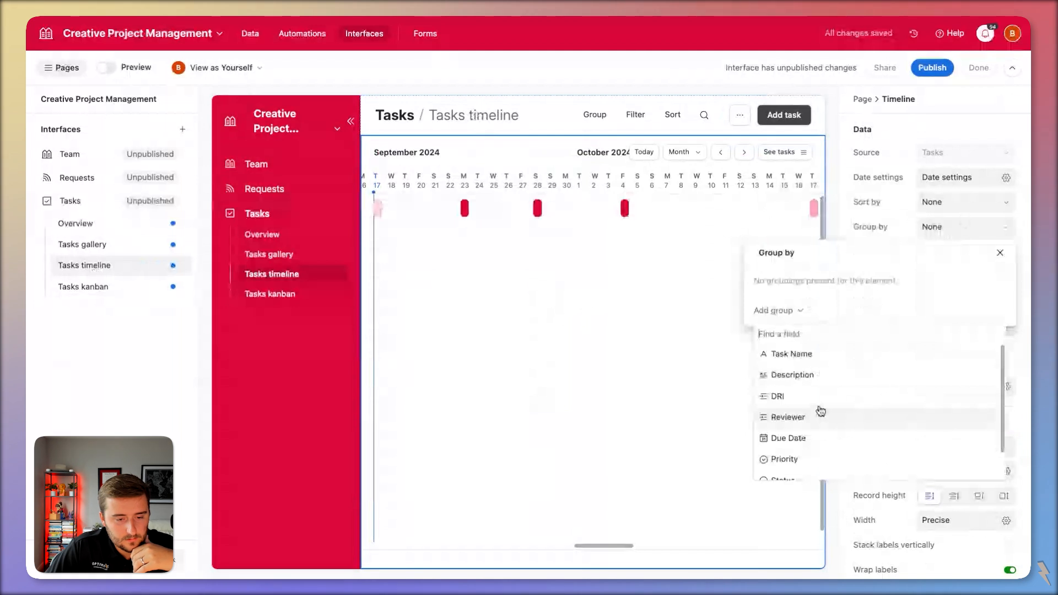
Insert a field linked to the Projects table before the Description field in the Tasks table
click(251, 34)
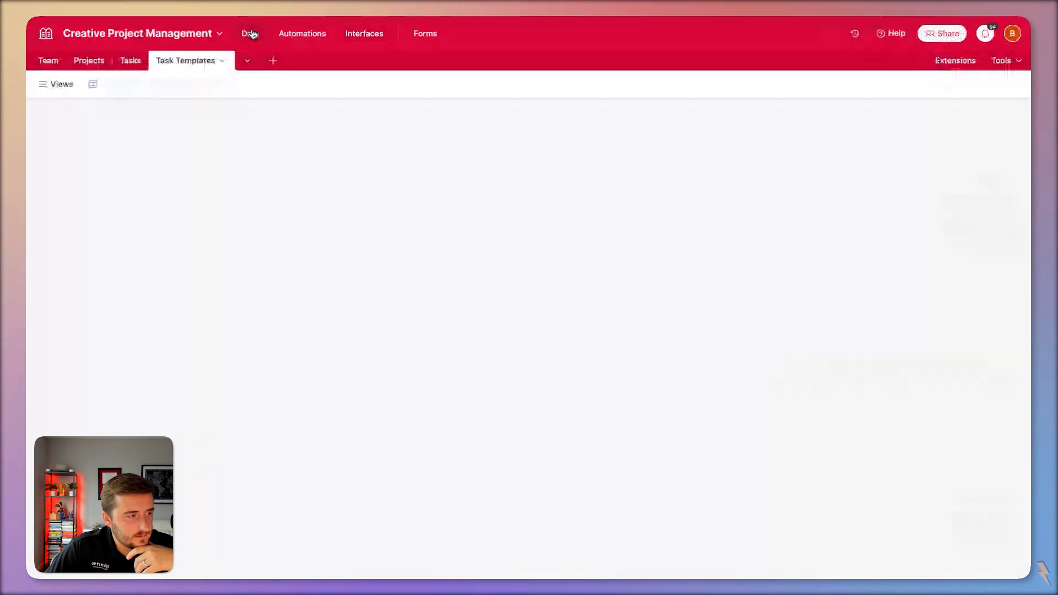
click(130, 61)
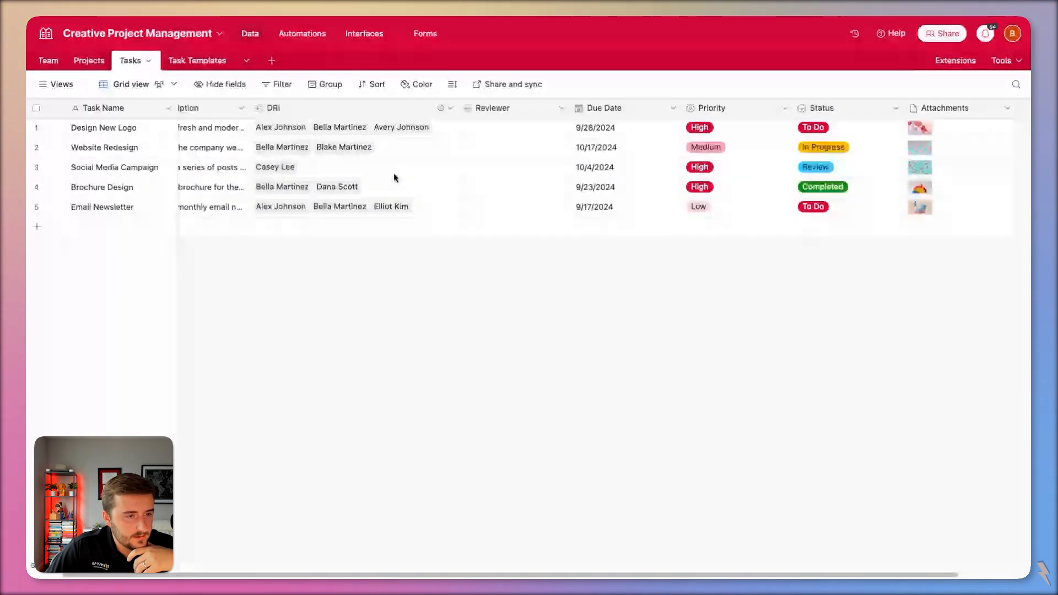
scroll(395, 178, left, 1)
click(280, 108)
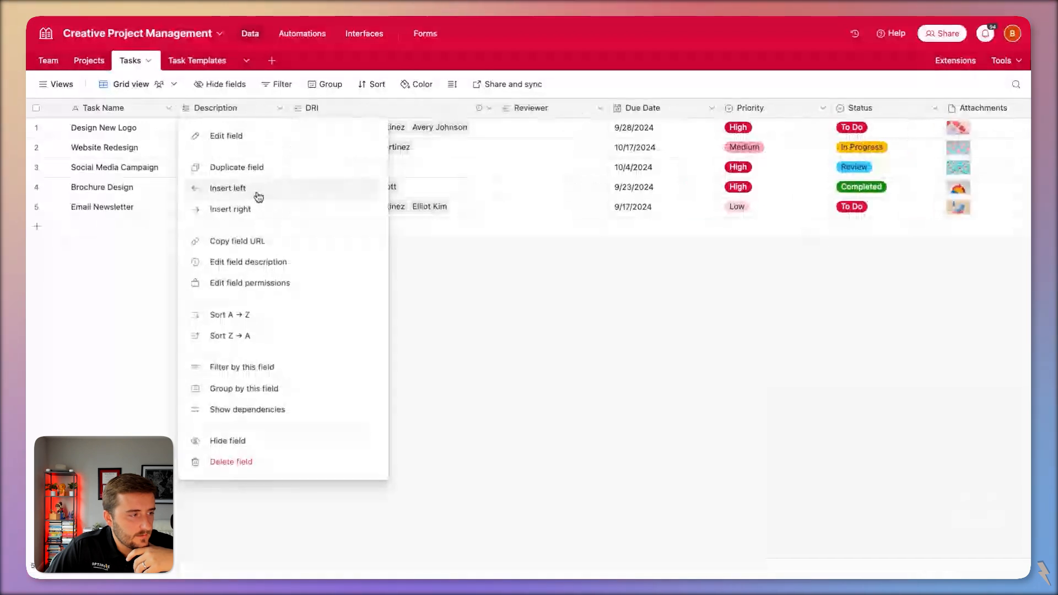
click(259, 187)
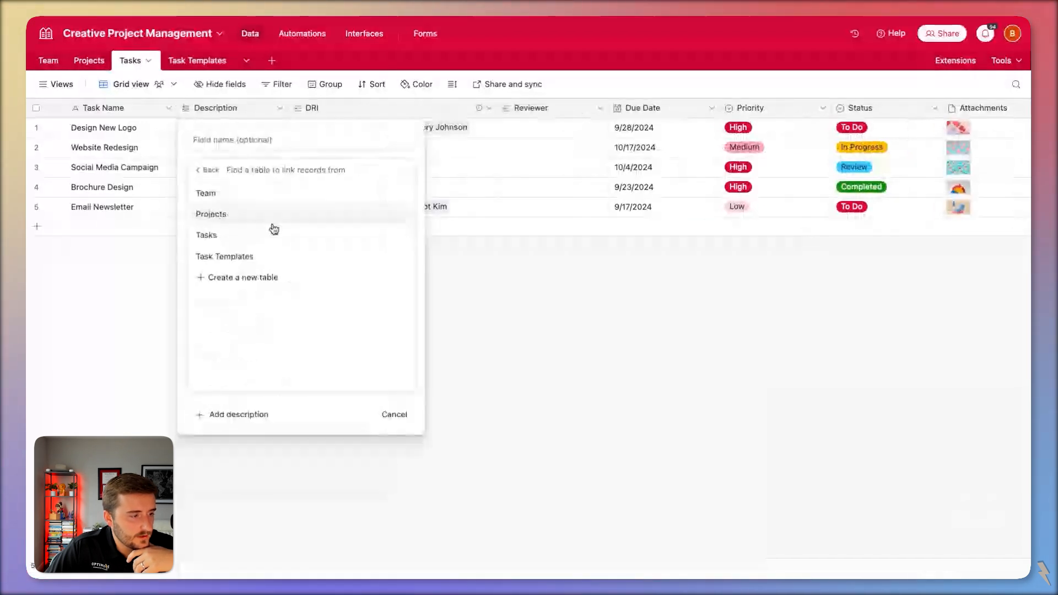
click(274, 226)
click(416, 286)
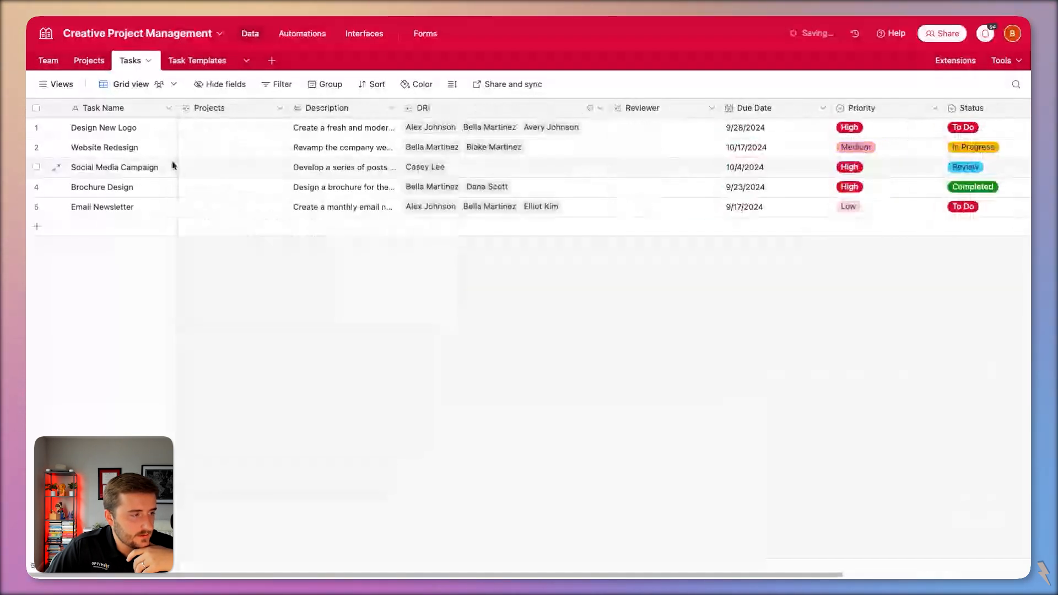
Link the five tasks alternately to projects CP-0001 and CP-0002 in the Tasks table's Projects field
click(349, 34)
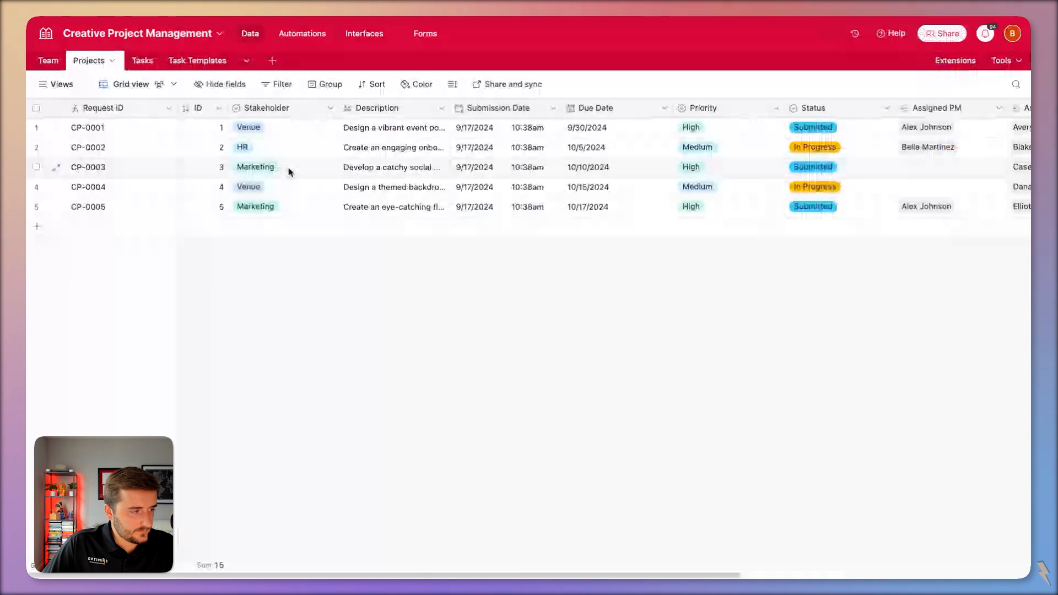
click(105, 131)
click(141, 60)
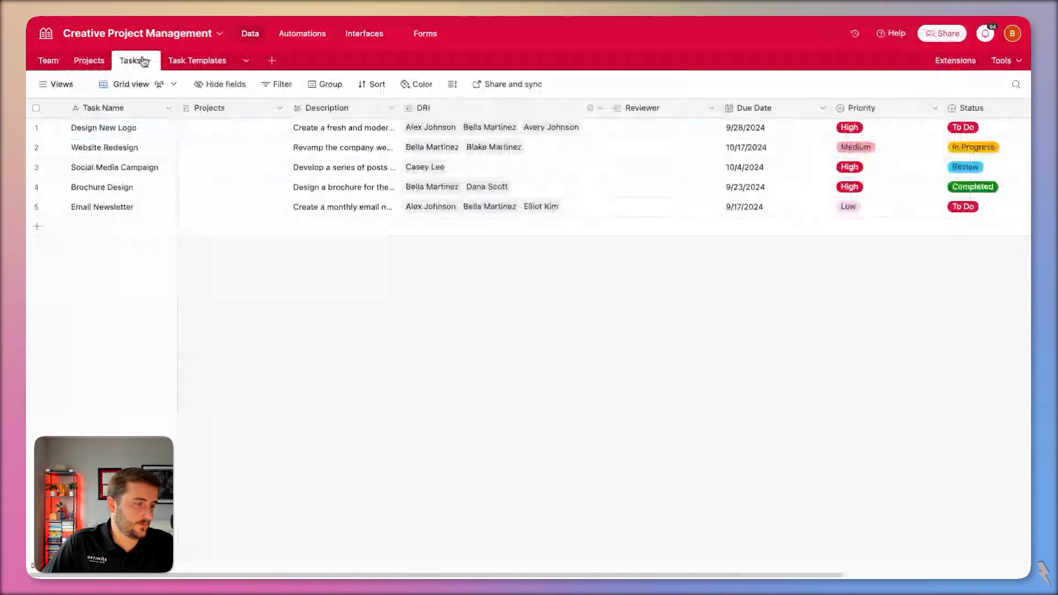
click(237, 127)
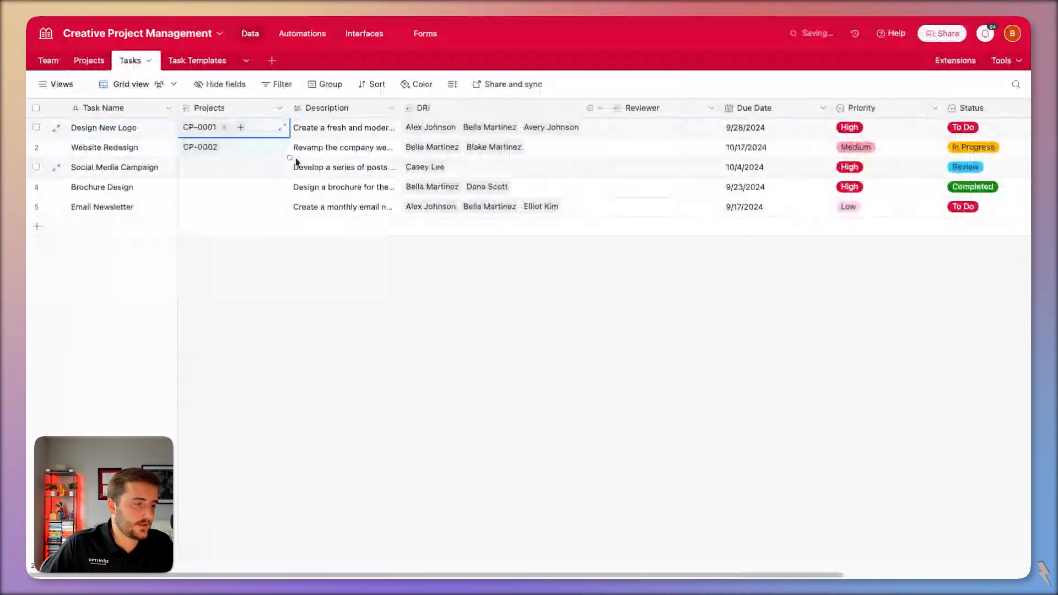
drag(280, 246, 291, 201)
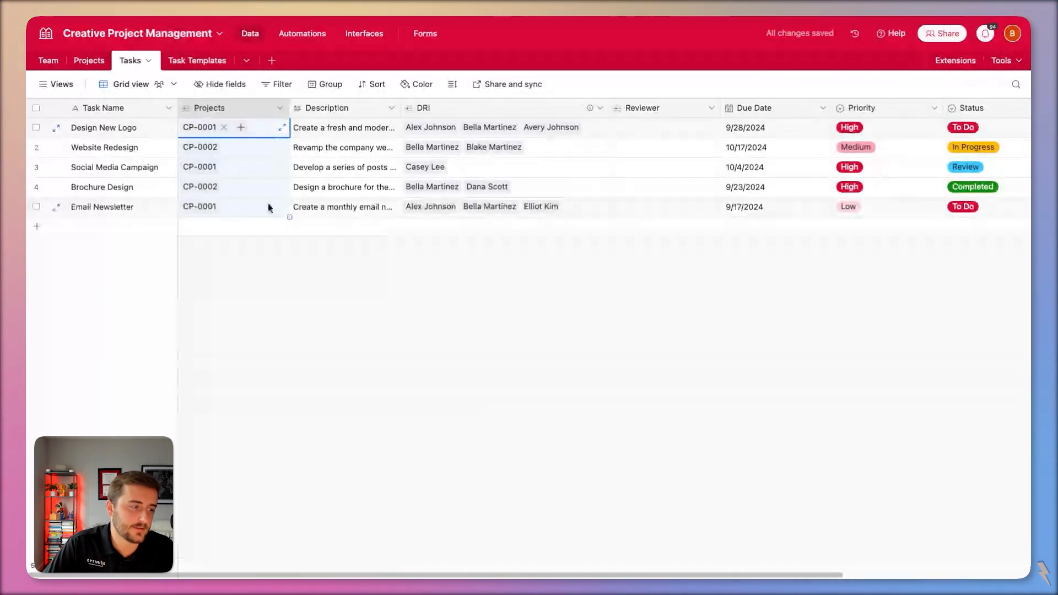
Group the Tasks timeline interface page by the Projects field
click(364, 36)
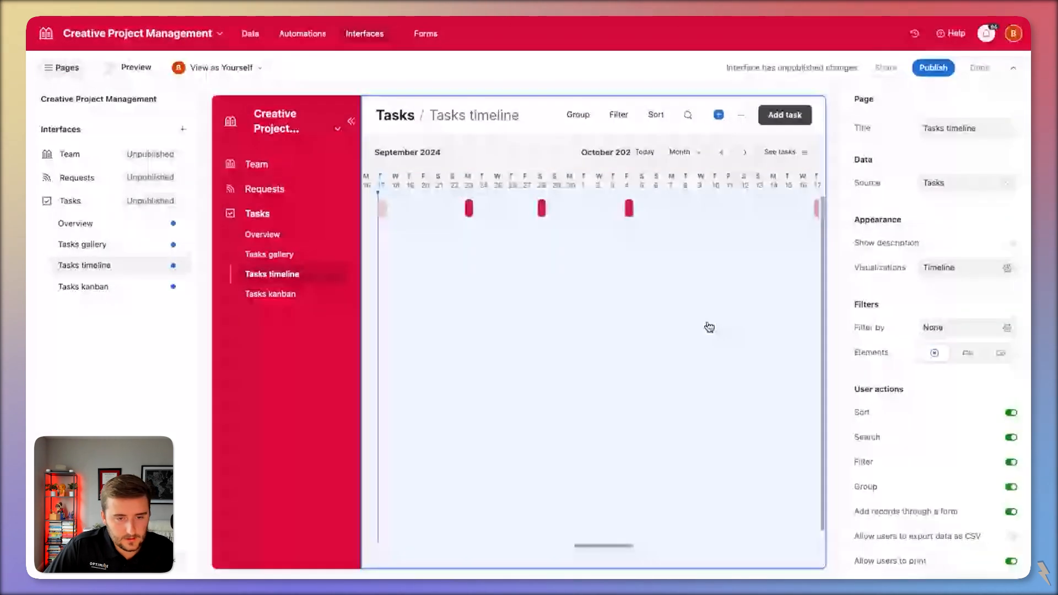
click(713, 327)
click(964, 227)
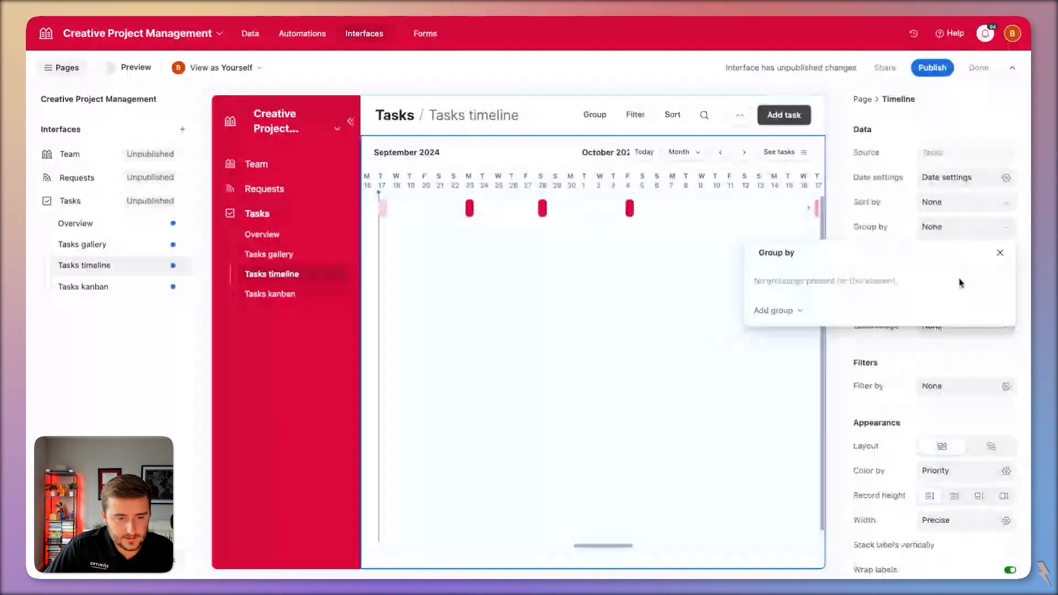
click(788, 310)
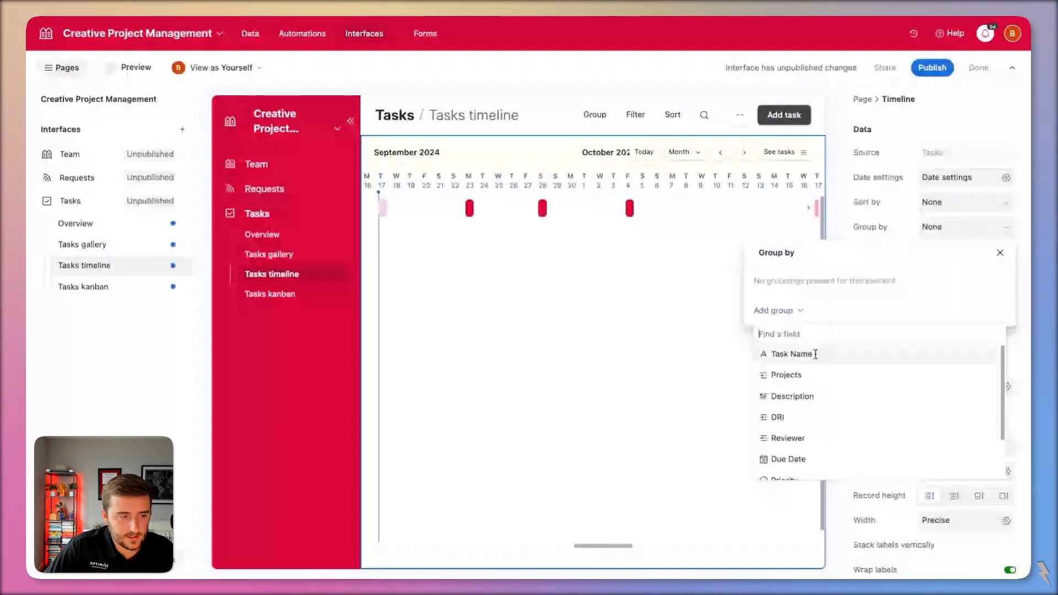
click(788, 374)
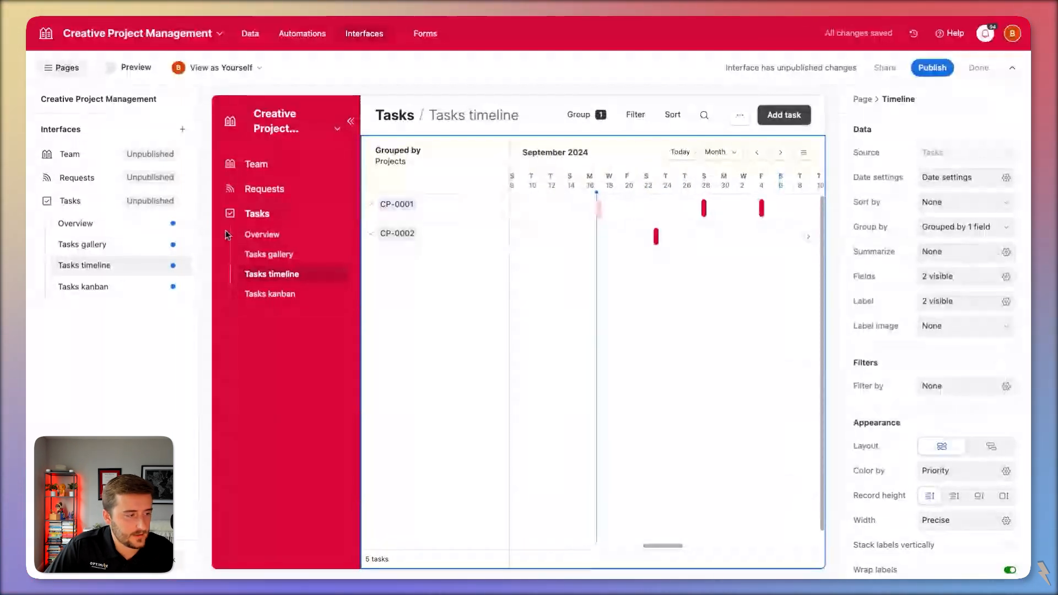
Hide the Attachments field from the cards on the Tasks kanban page
click(88, 287)
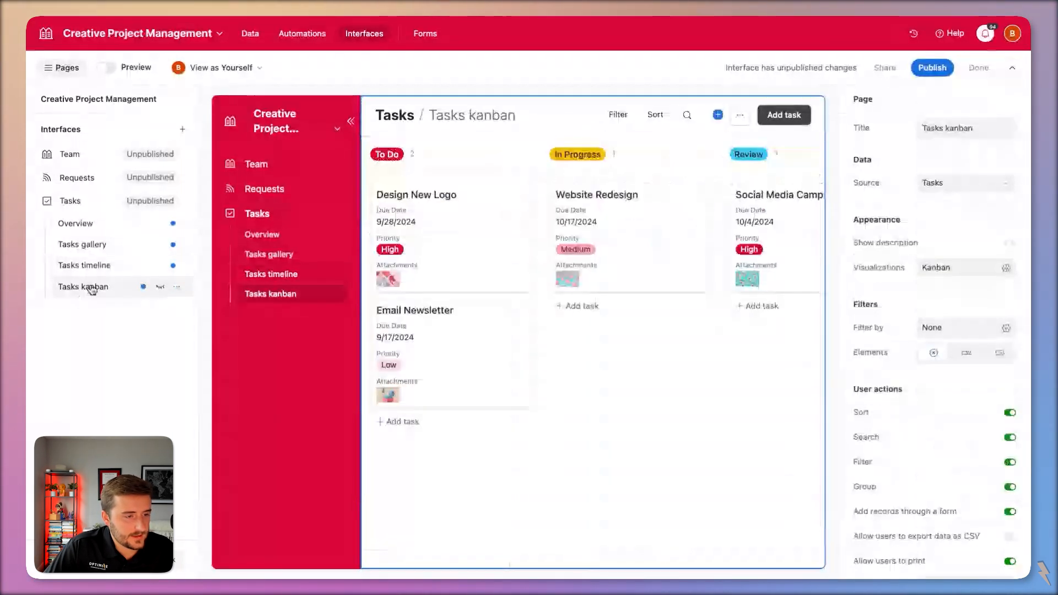
click(532, 314)
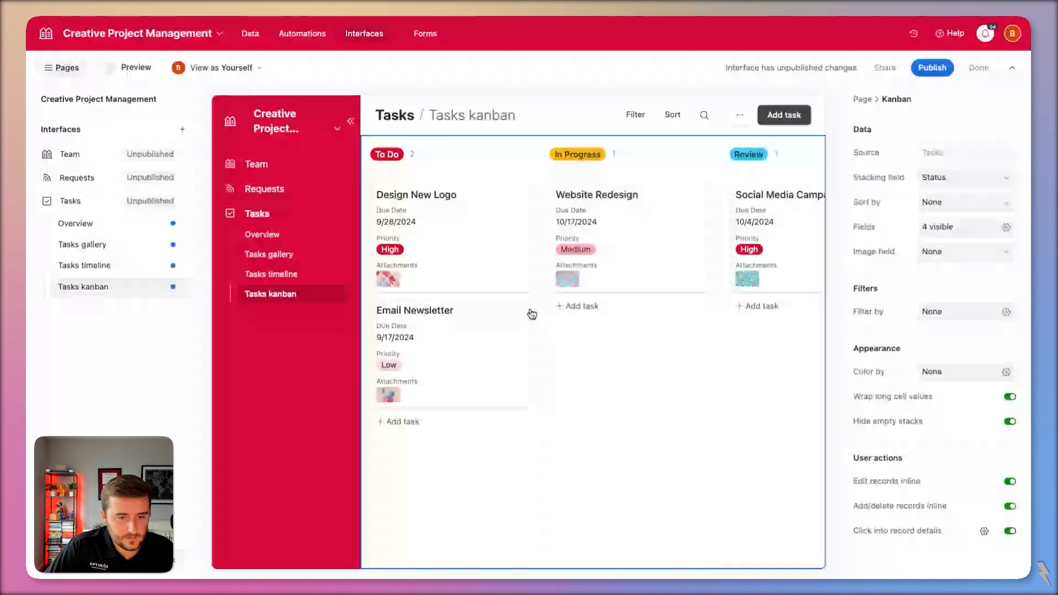
click(1006, 227)
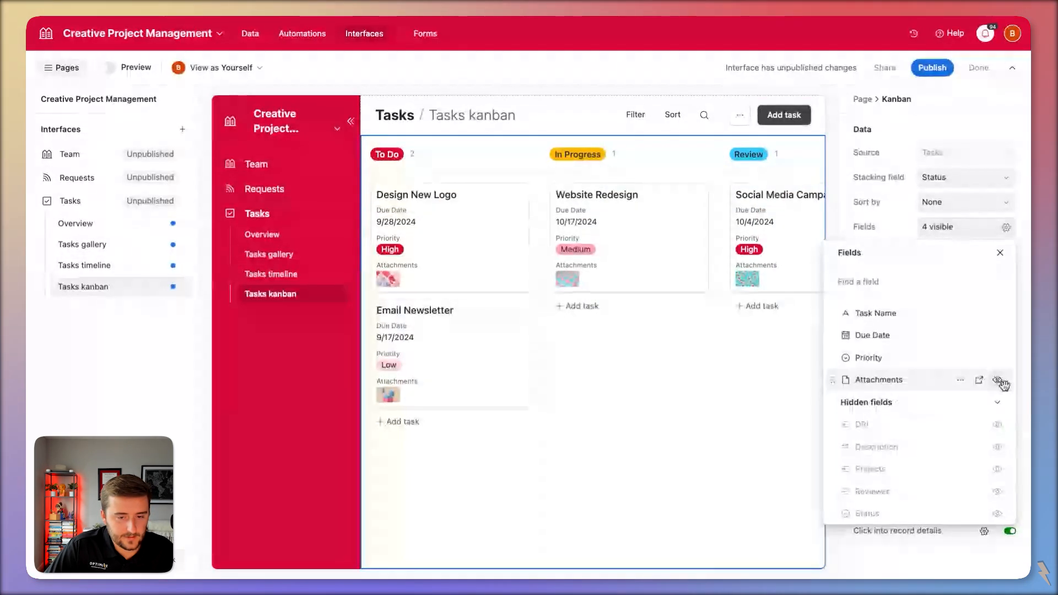
click(998, 381)
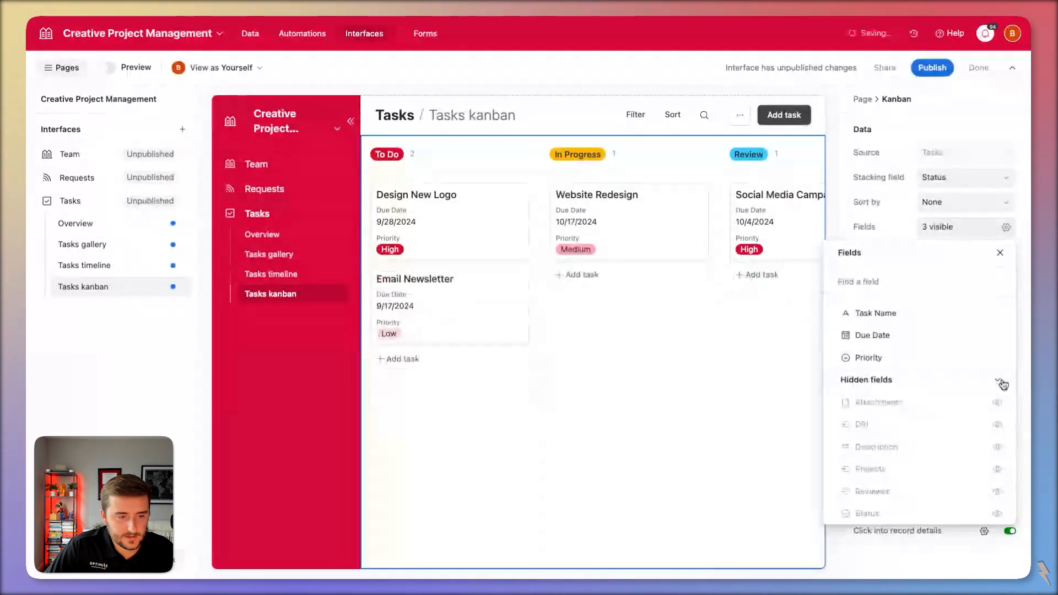
click(94, 265)
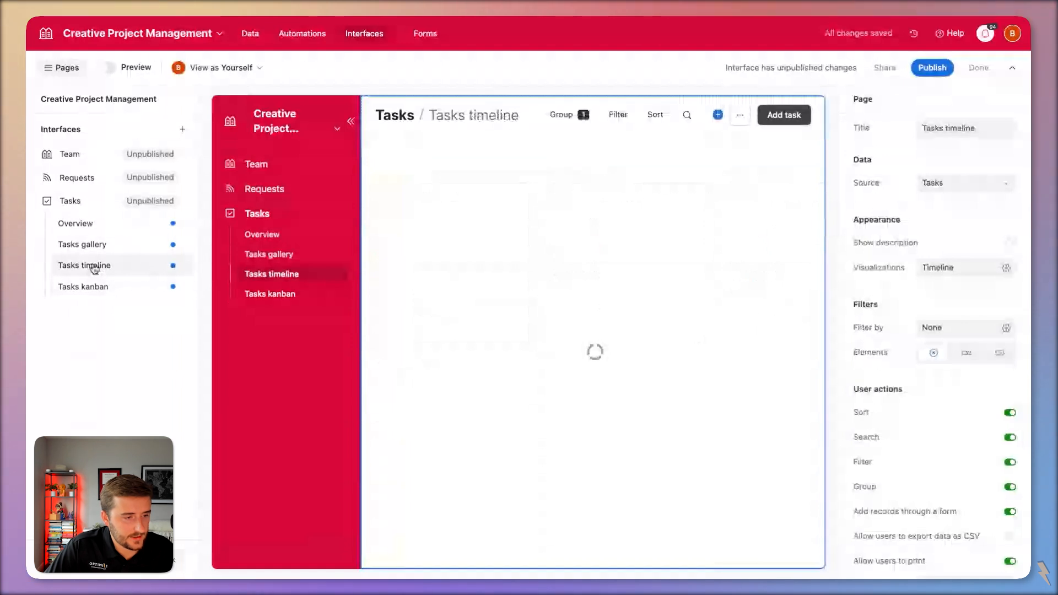
click(77, 246)
click(177, 244)
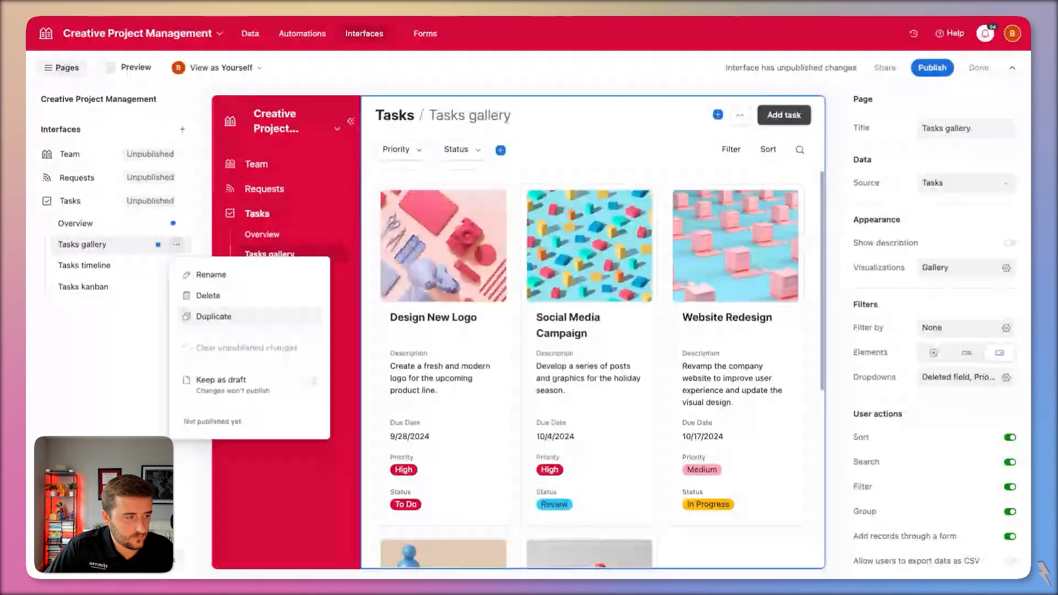
click(90, 186)
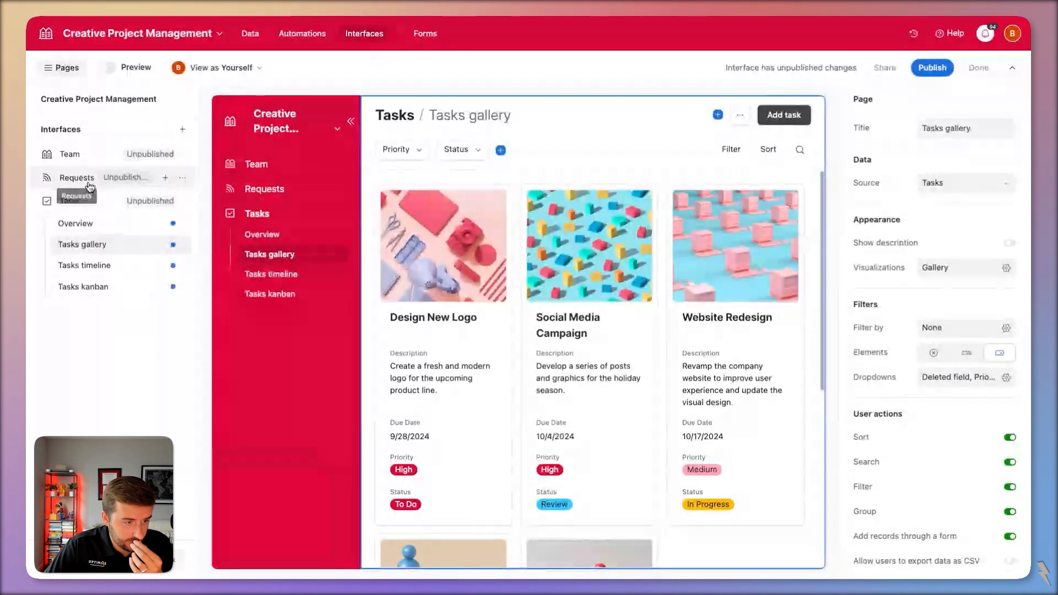
Open a record's Project Detail page from the Requests Overview and set its page style to full page
click(90, 185)
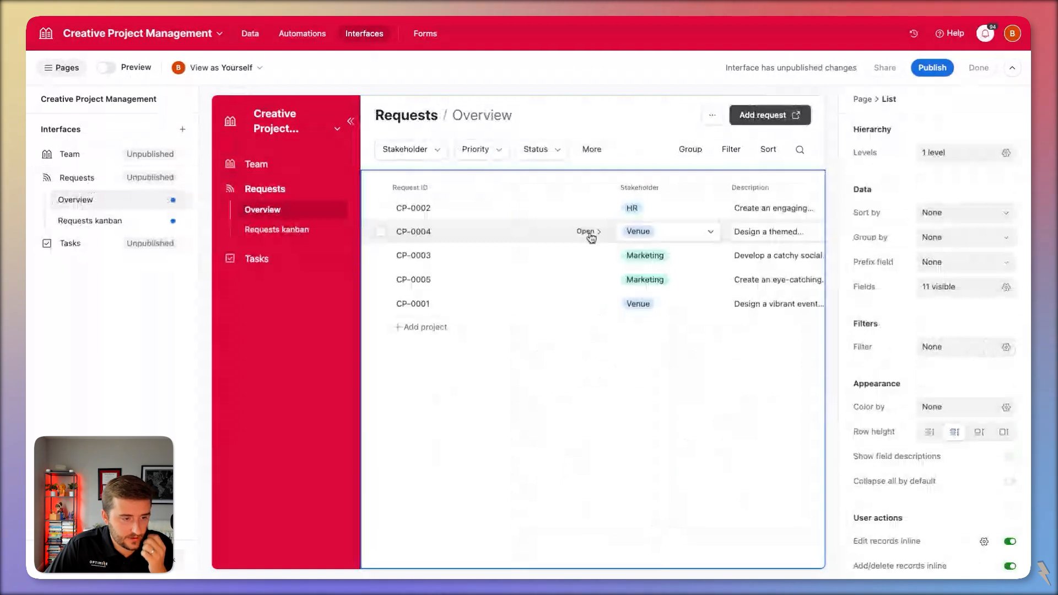
click(587, 233)
scroll(594, 303, down, 5)
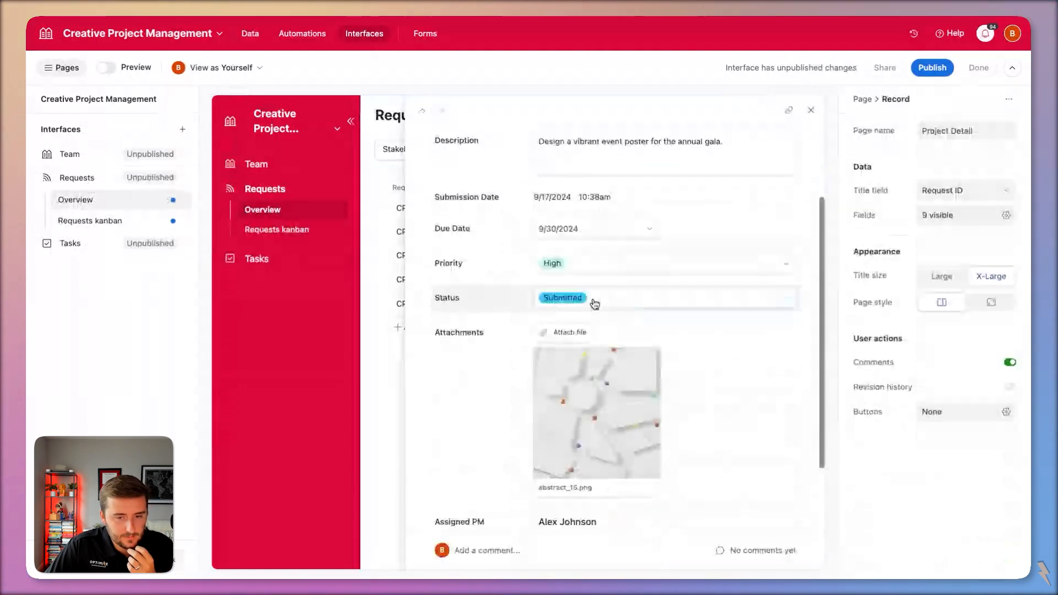
click(991, 302)
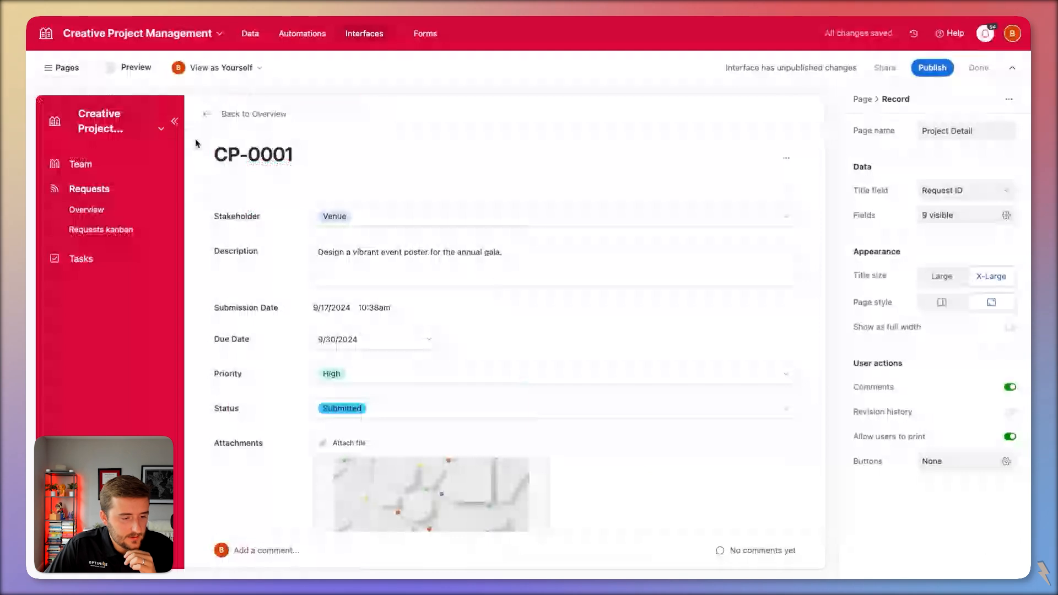
Add the Tasks field below Assigned PM on the Project Detail page
scroll(515, 469, down, 4)
click(505, 473)
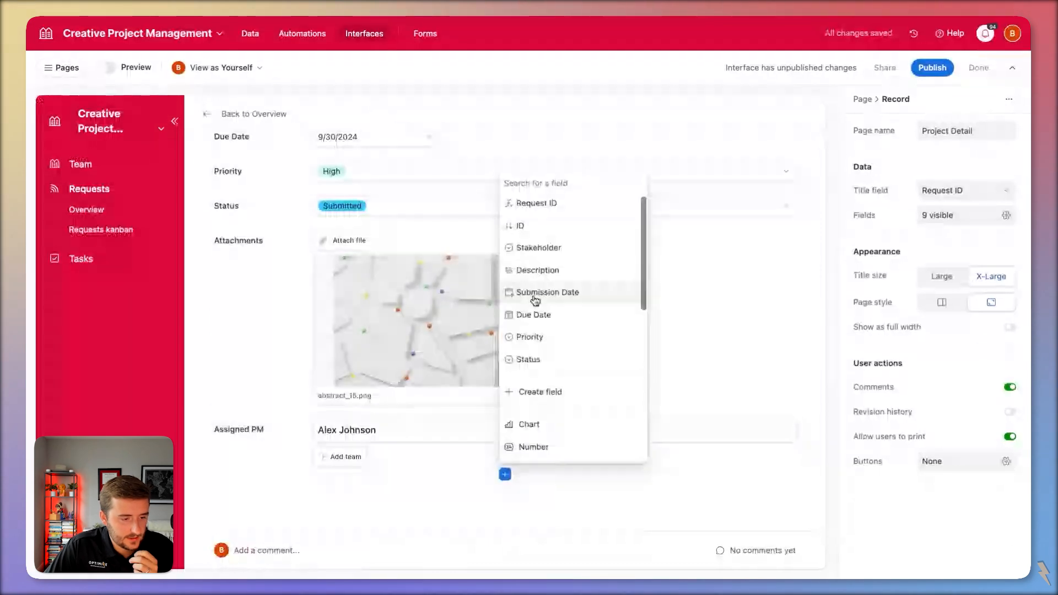
scroll(572, 362, down, 2)
click(571, 360)
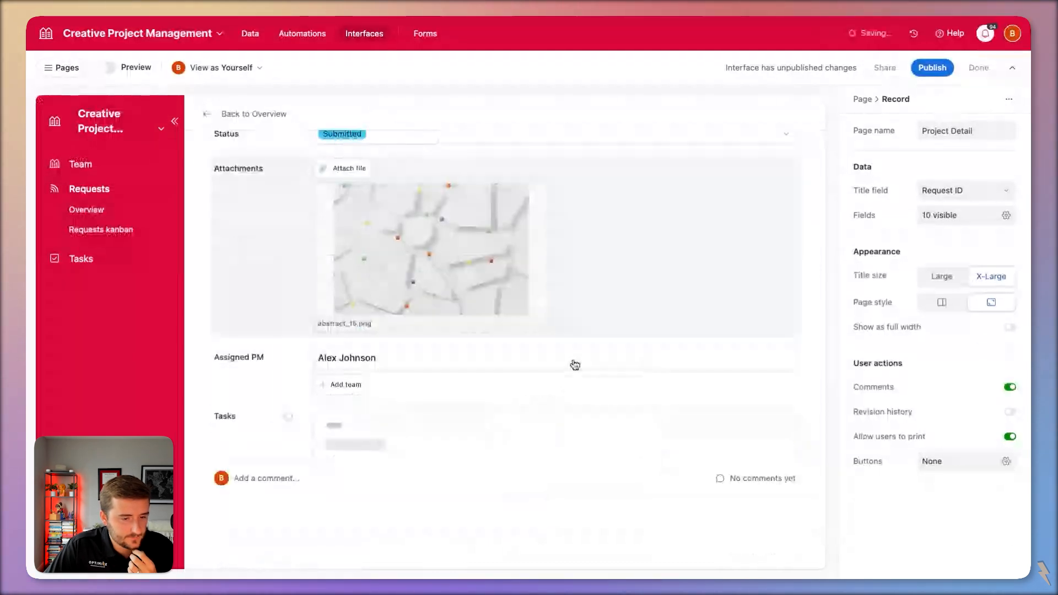
Show the Tasks element on the Project Detail page as a view instead of a field
scroll(267, 258, down, 4)
click(271, 318)
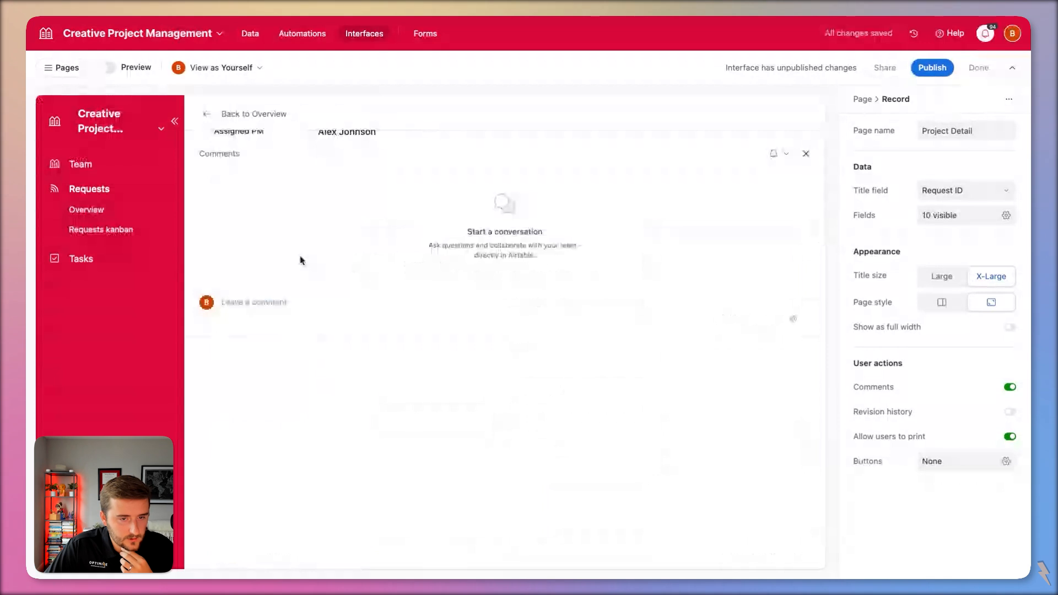
click(805, 154)
scroll(285, 203, down, 1)
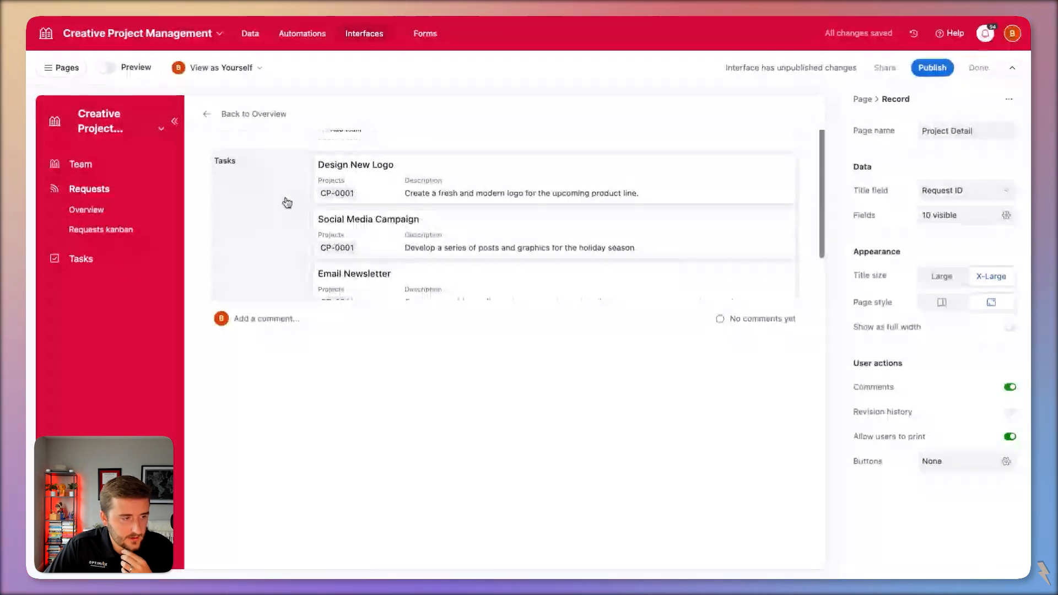
click(287, 203)
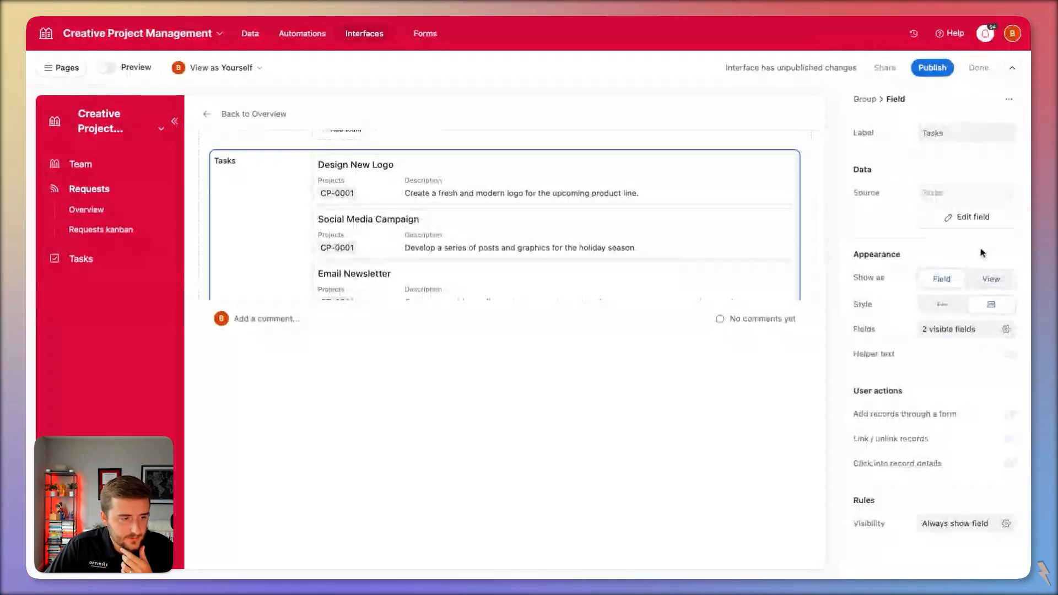
click(991, 279)
scroll(729, 244, down, 1)
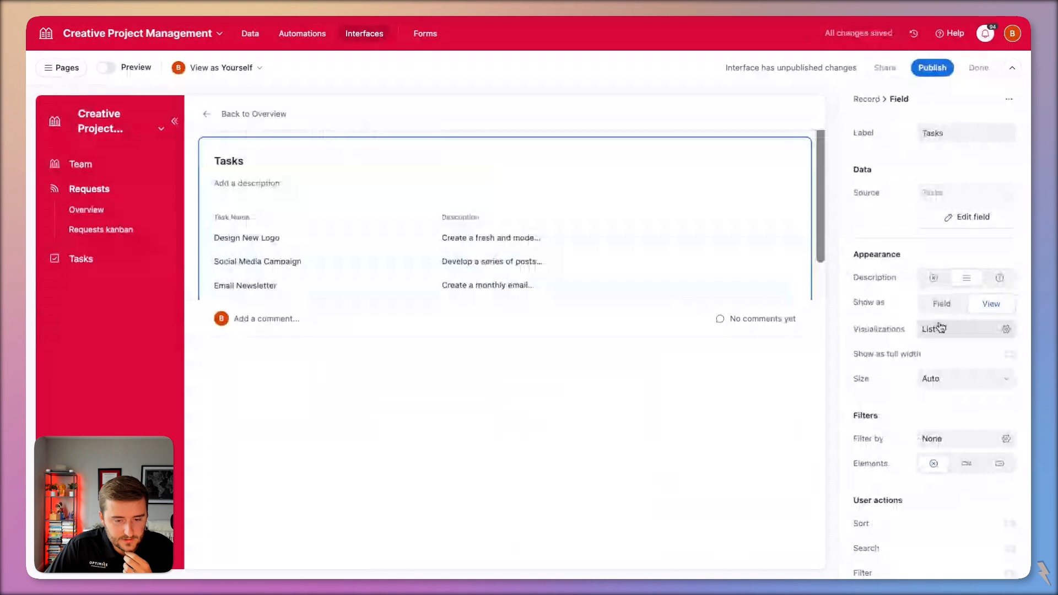
Enable the Gallery visualization alongside List for the Tasks view and switch its display to Gallery
click(940, 328)
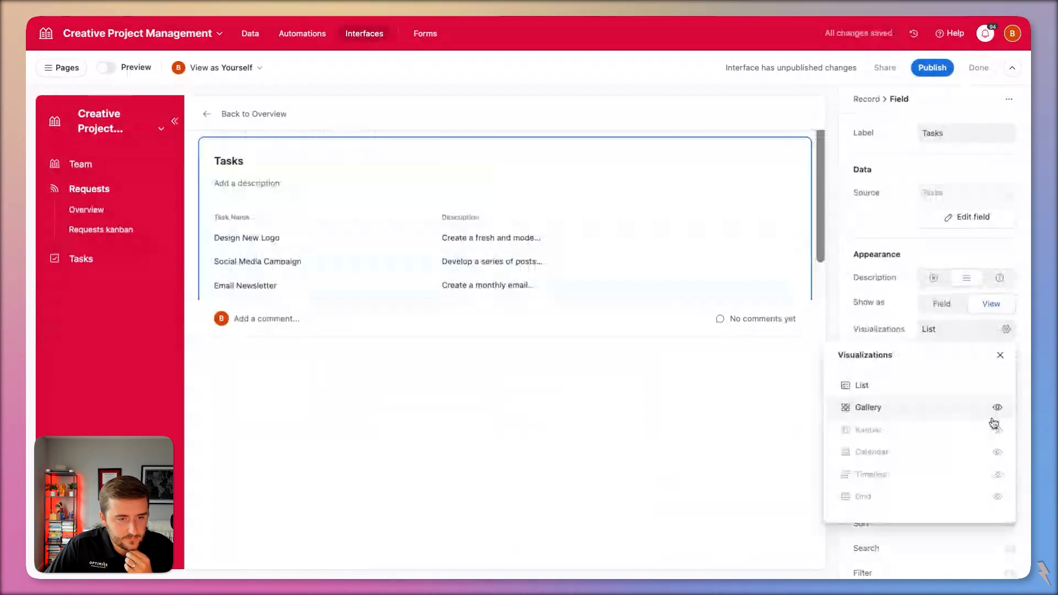
click(997, 408)
click(762, 163)
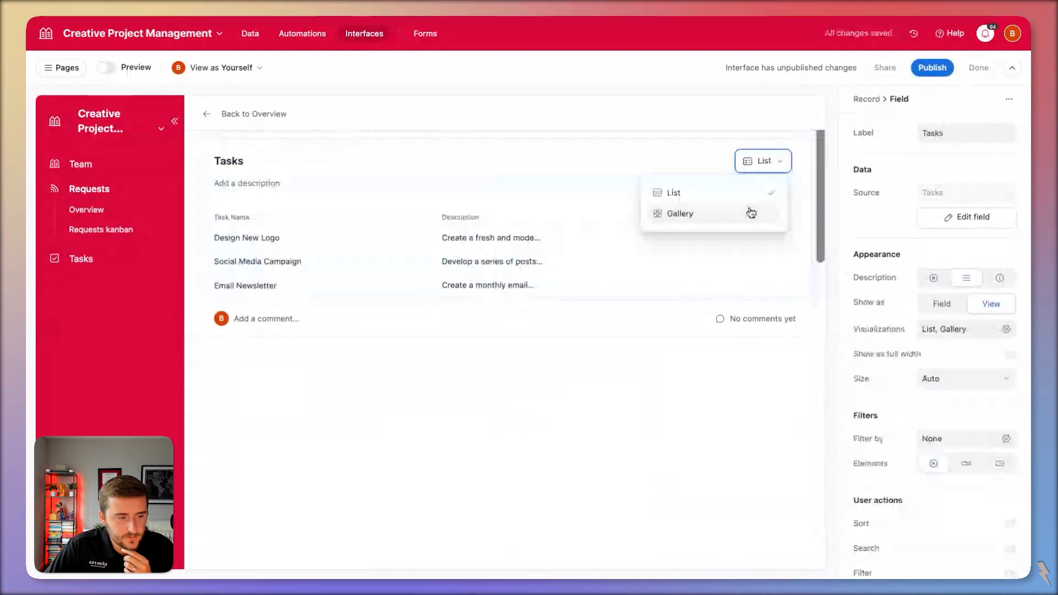
click(751, 213)
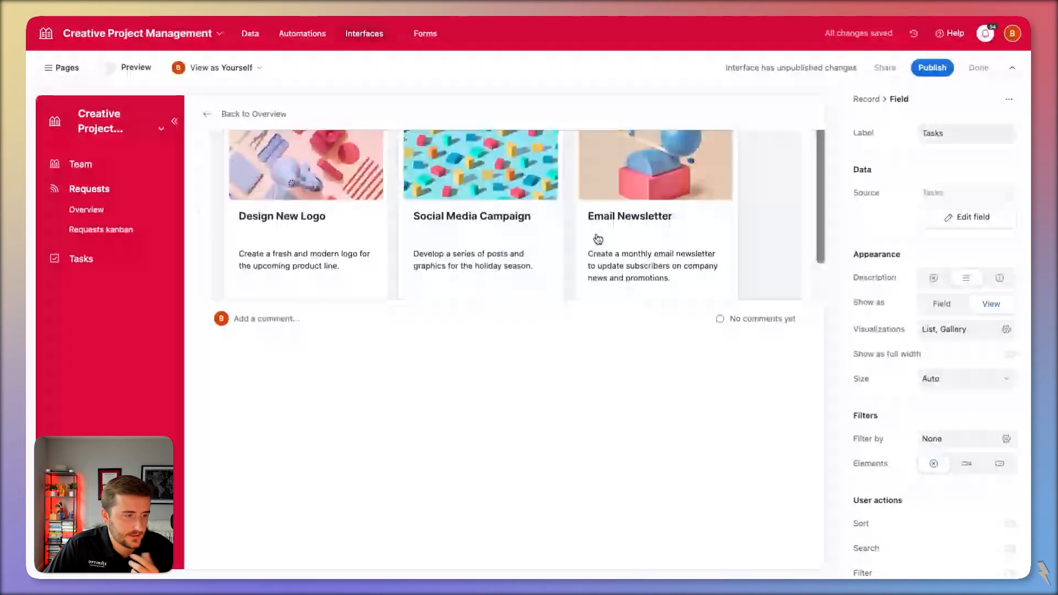
scroll(598, 240, down, 2)
scroll(599, 239, up, 5)
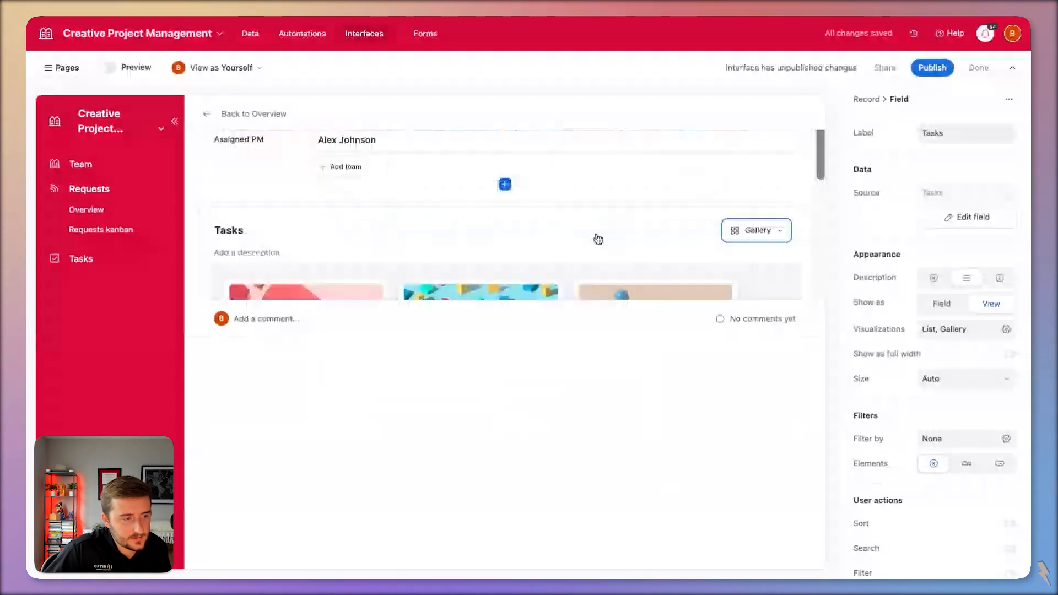
scroll(597, 235, up, 3)
Publish all three interfaces: Team, Requests and Tasks
click(932, 67)
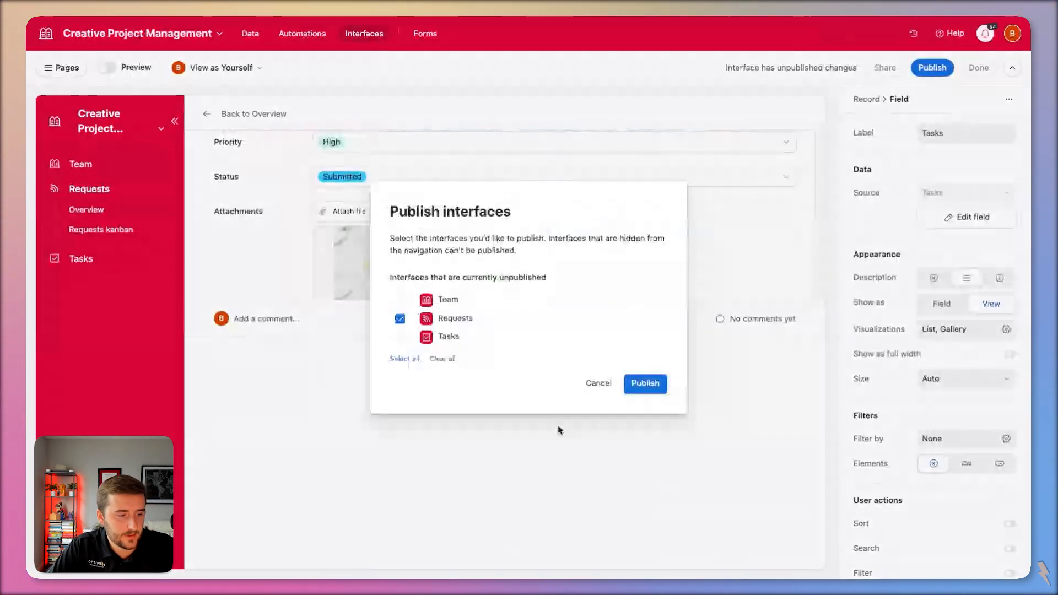
click(404, 359)
click(644, 384)
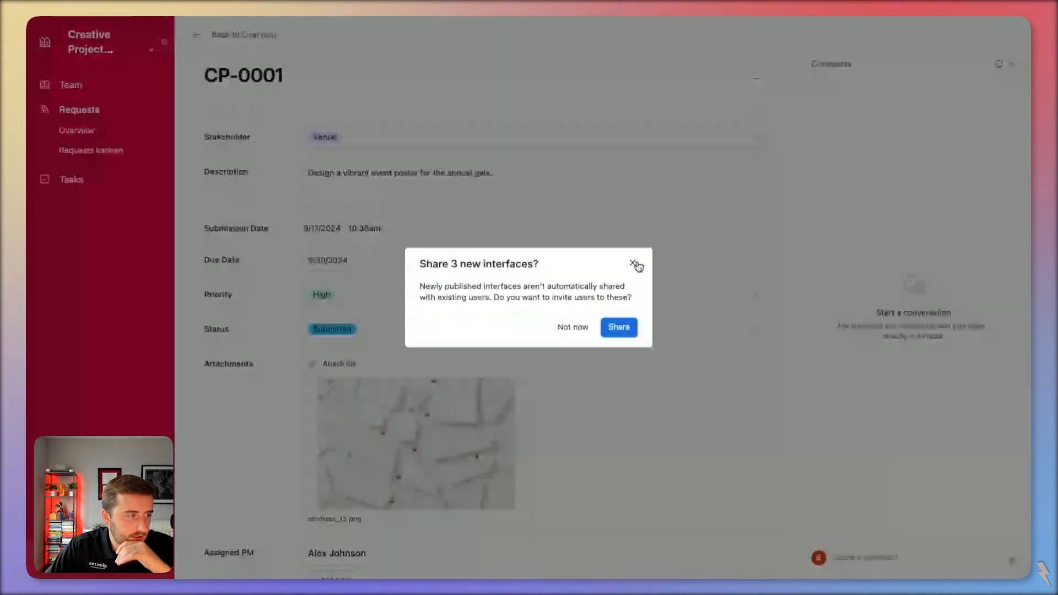
Dismiss the offer to share the new interfaces and view the published Team and Requests interfaces
click(633, 263)
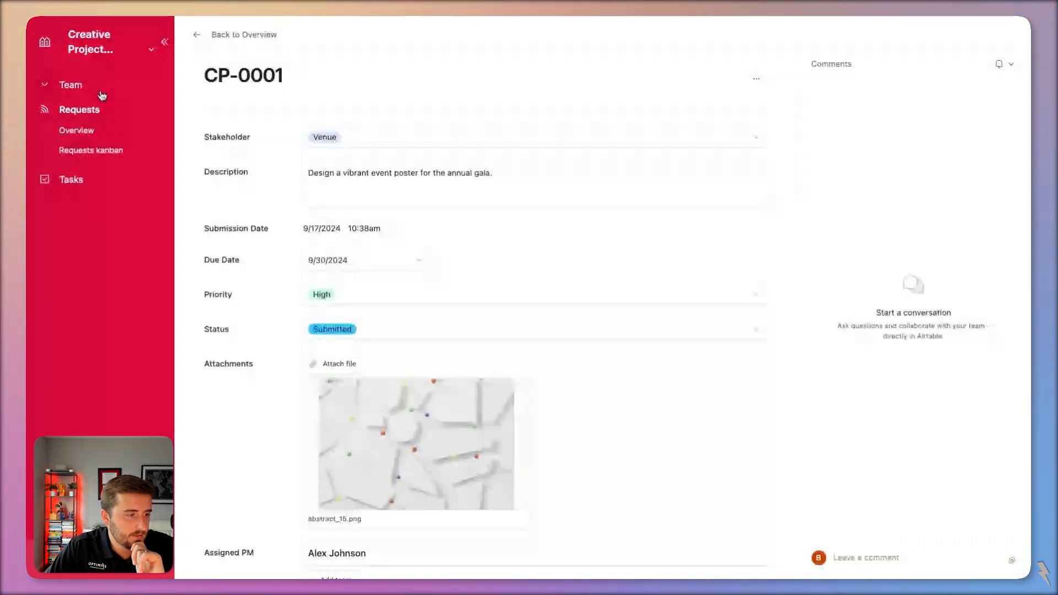
click(83, 85)
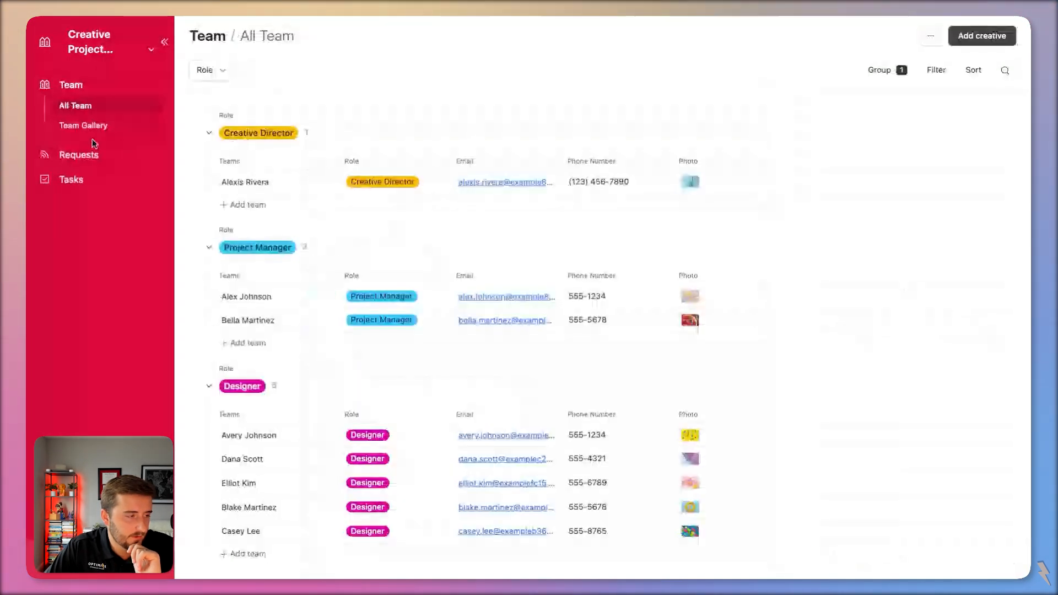
click(88, 155)
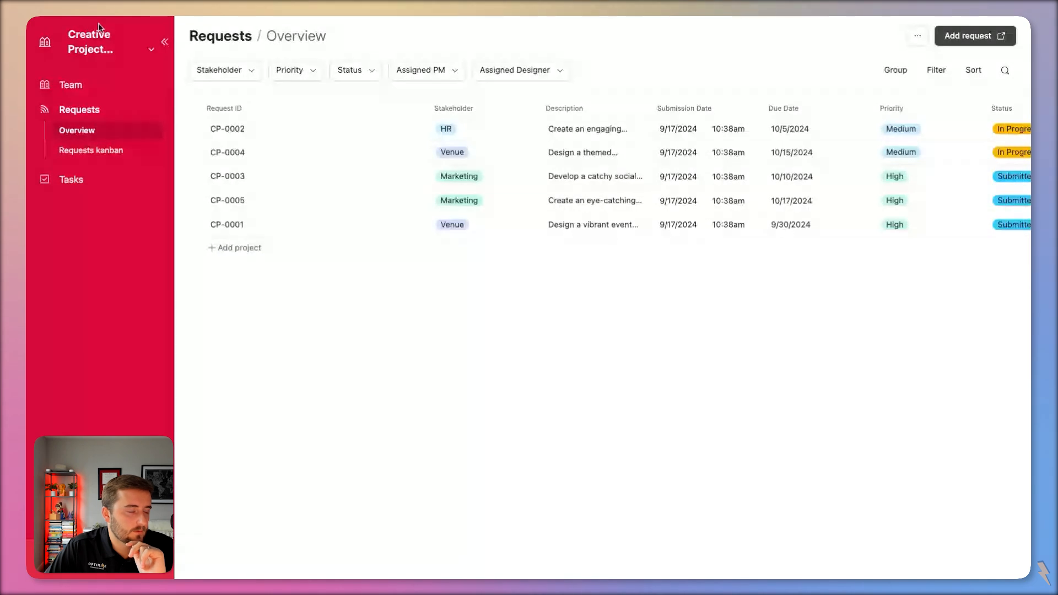
In the base's data, add a Creative Director field to the Projects table that links to the Team table
click(118, 51)
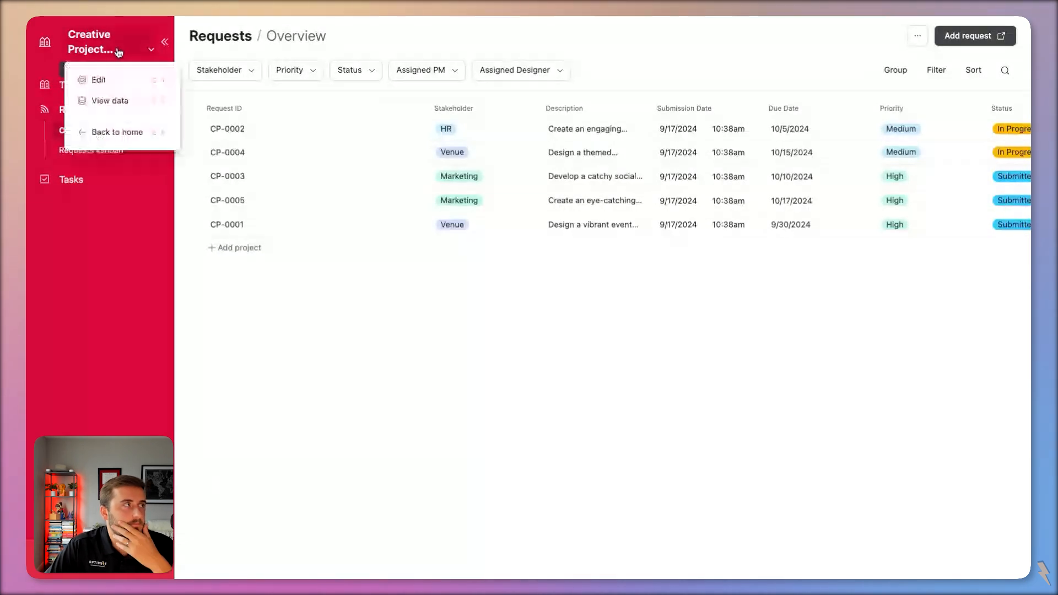
click(135, 108)
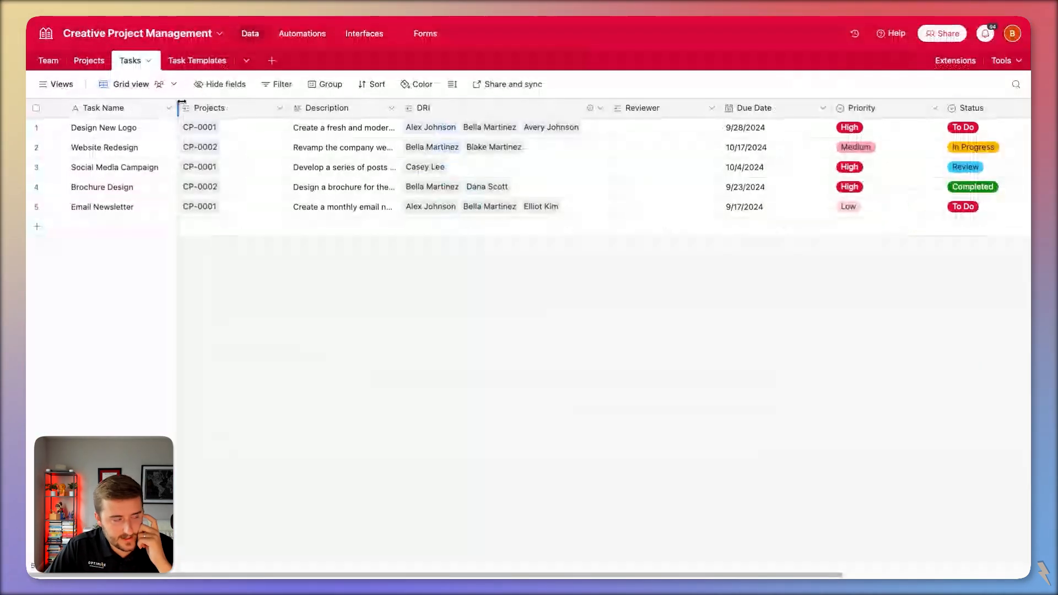
click(89, 61)
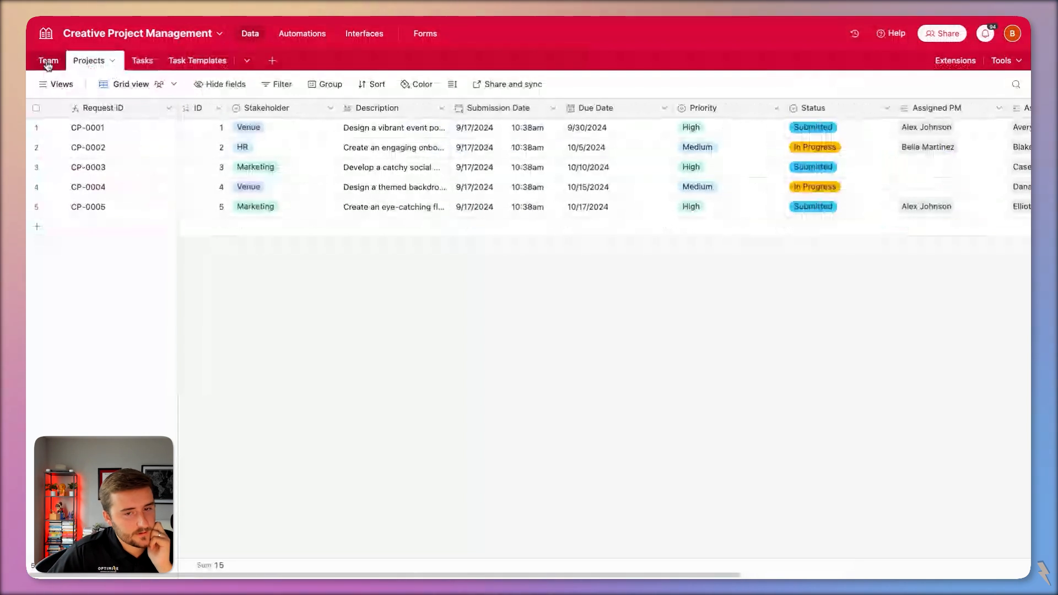
scroll(382, 171, right, 7)
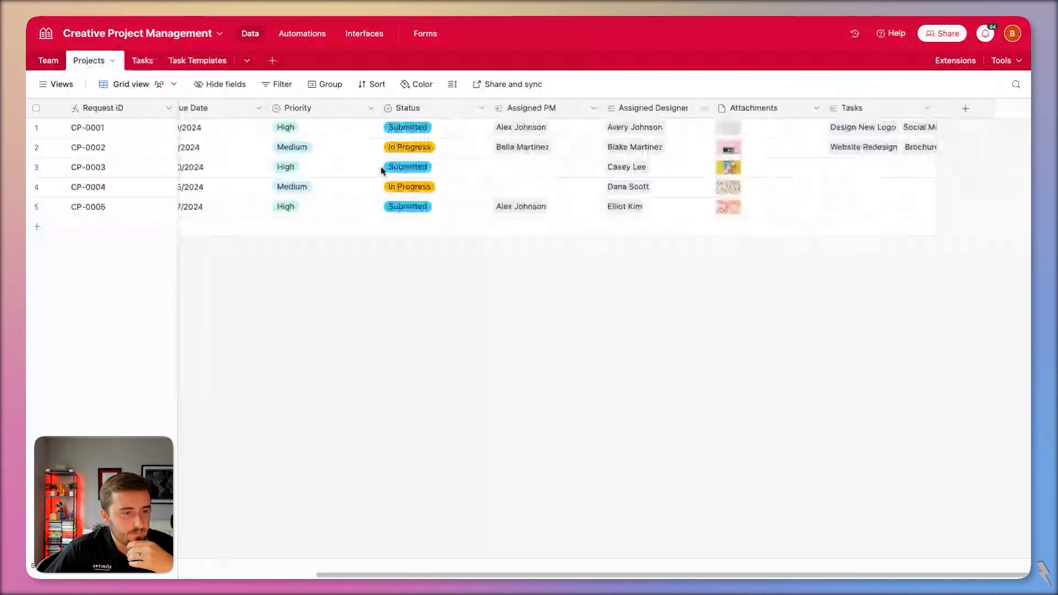
click(965, 108)
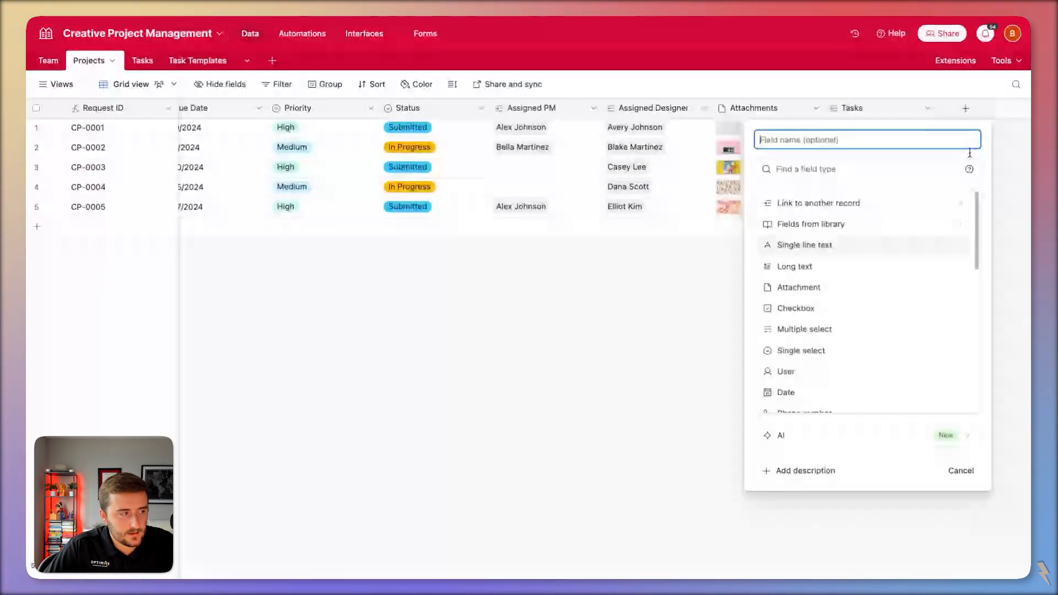
click(881, 202)
click(881, 197)
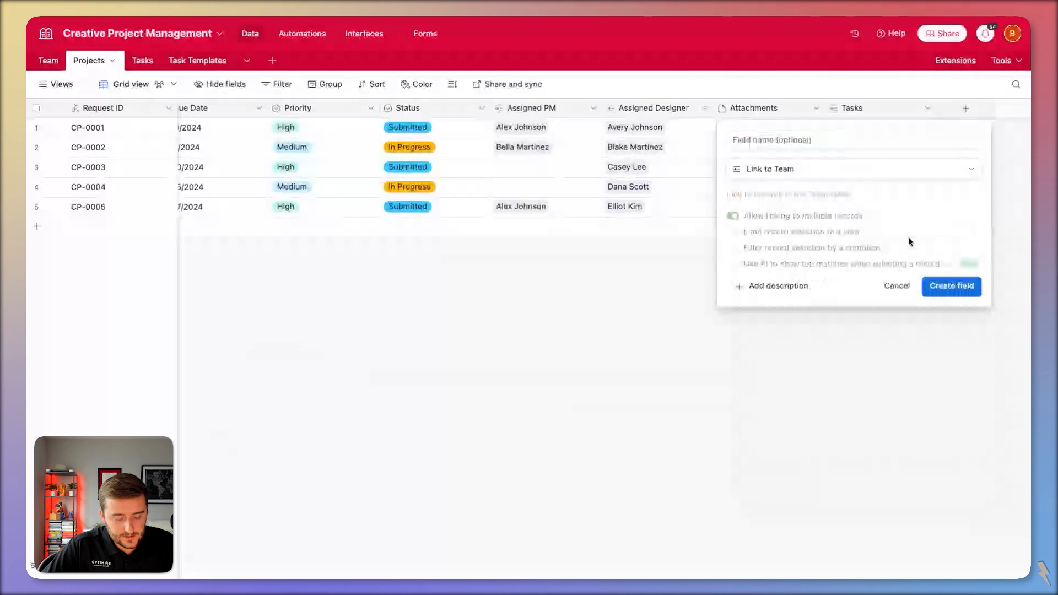
click(810, 137)
text(Creative Director)
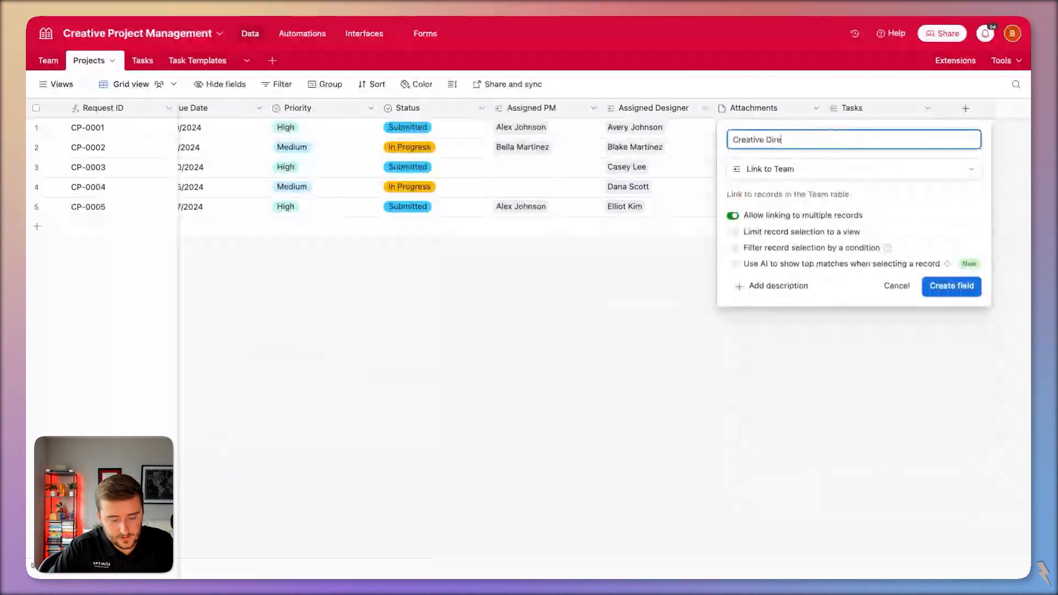
click(958, 295)
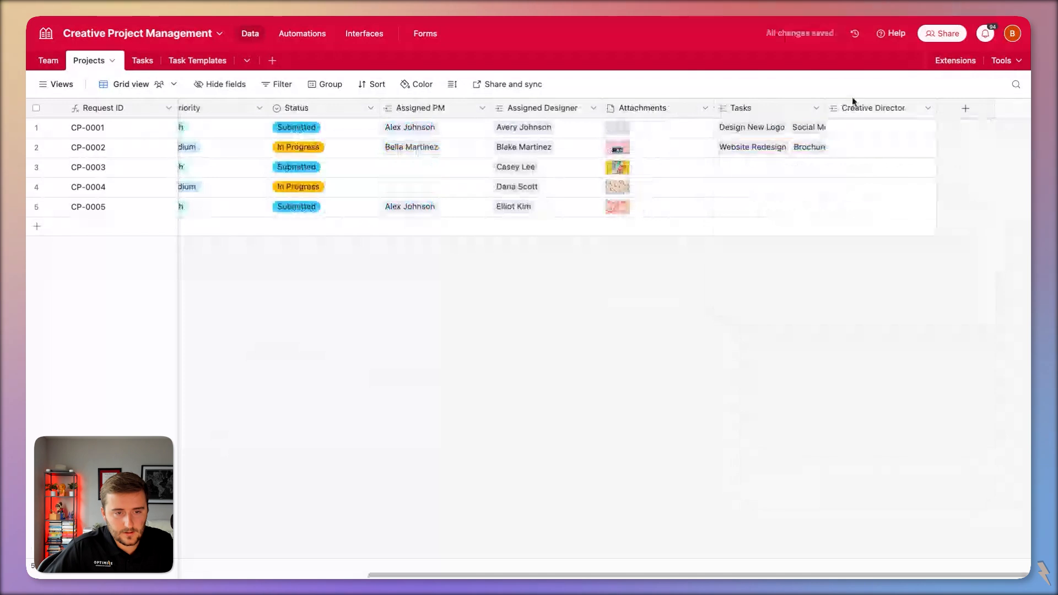
Add a lookup field to the Projects table showing the Email of the linked Creative Director
right_click(853, 103)
click(845, 159)
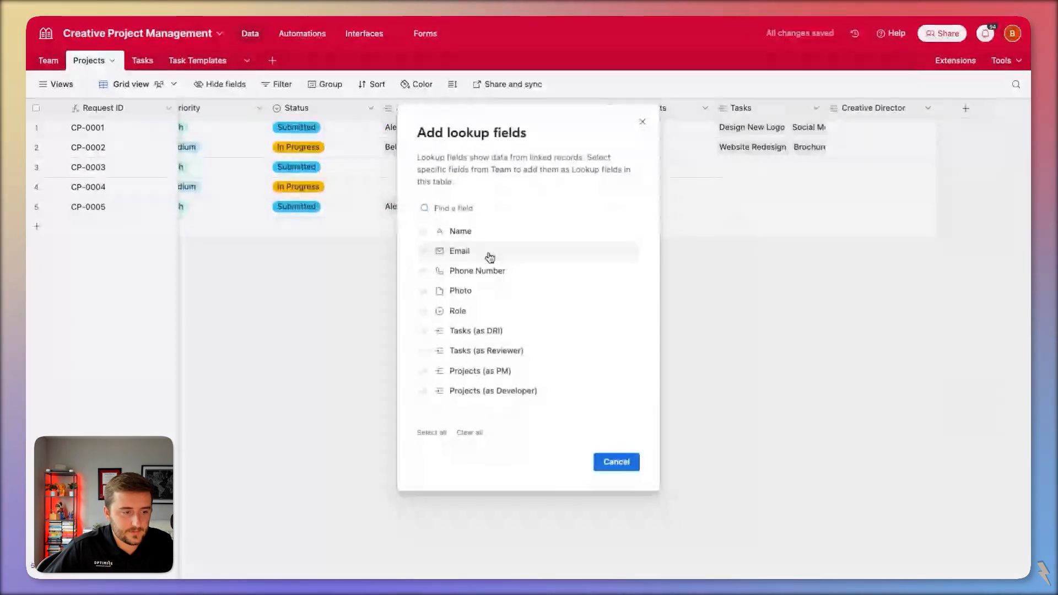
click(490, 257)
click(617, 463)
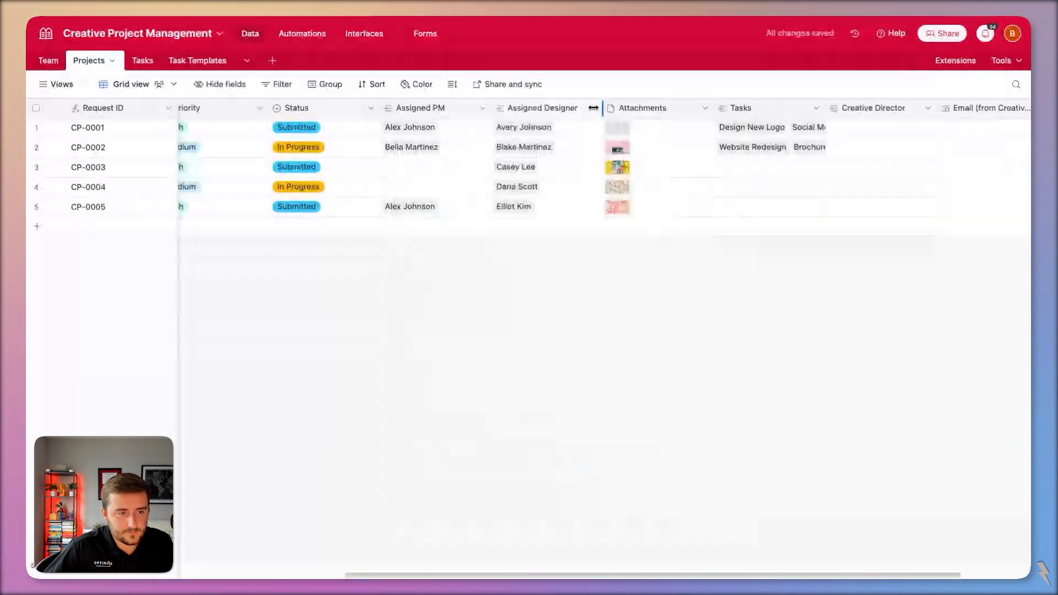
Add Email lookup fields to the Projects table for both the Assigned Designer and the Assigned PM
click(593, 107)
click(531, 158)
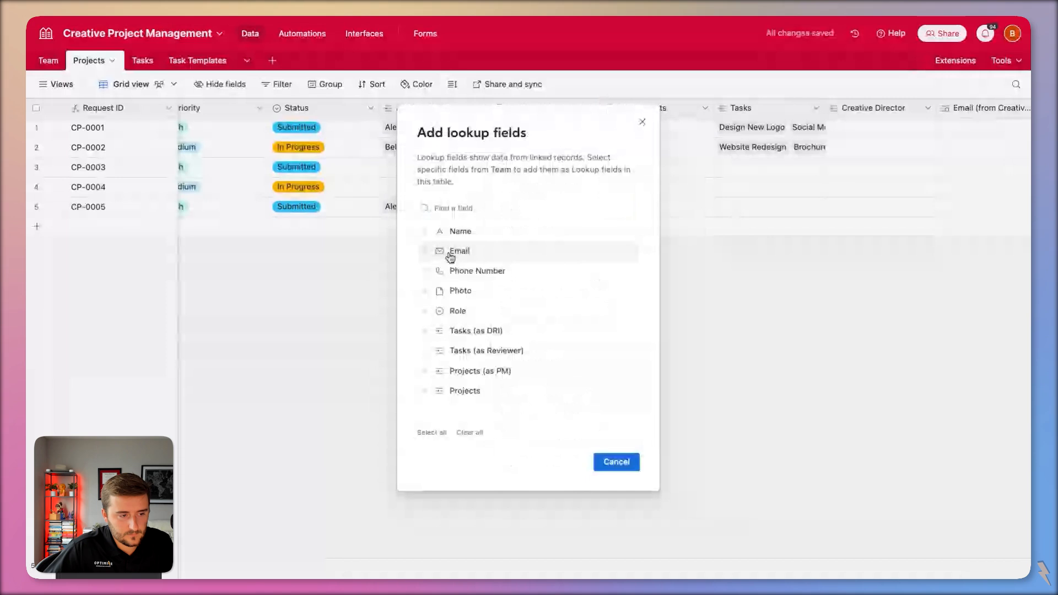
click(434, 248)
click(609, 462)
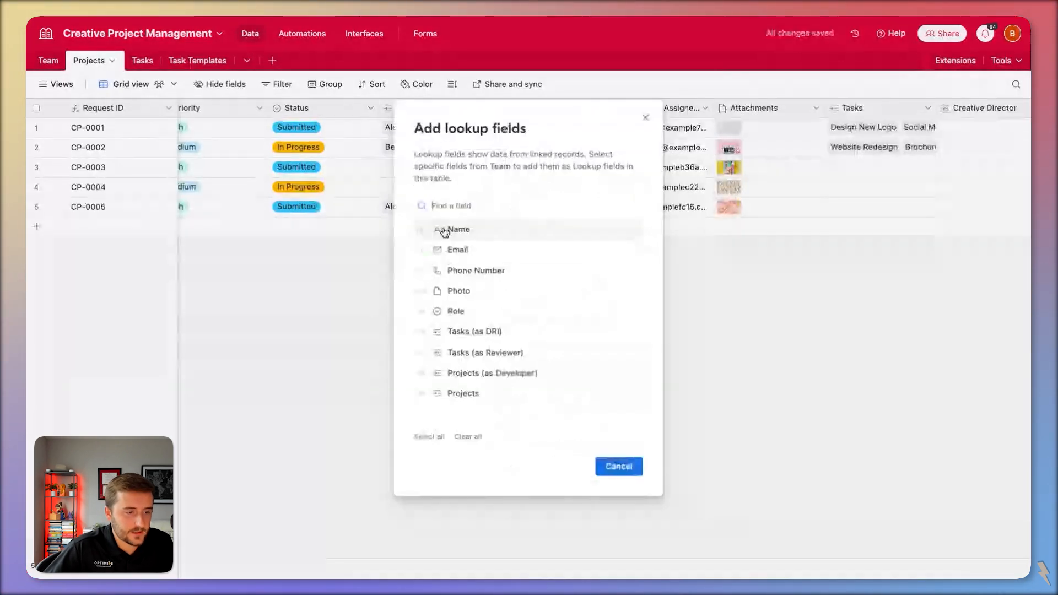
click(444, 249)
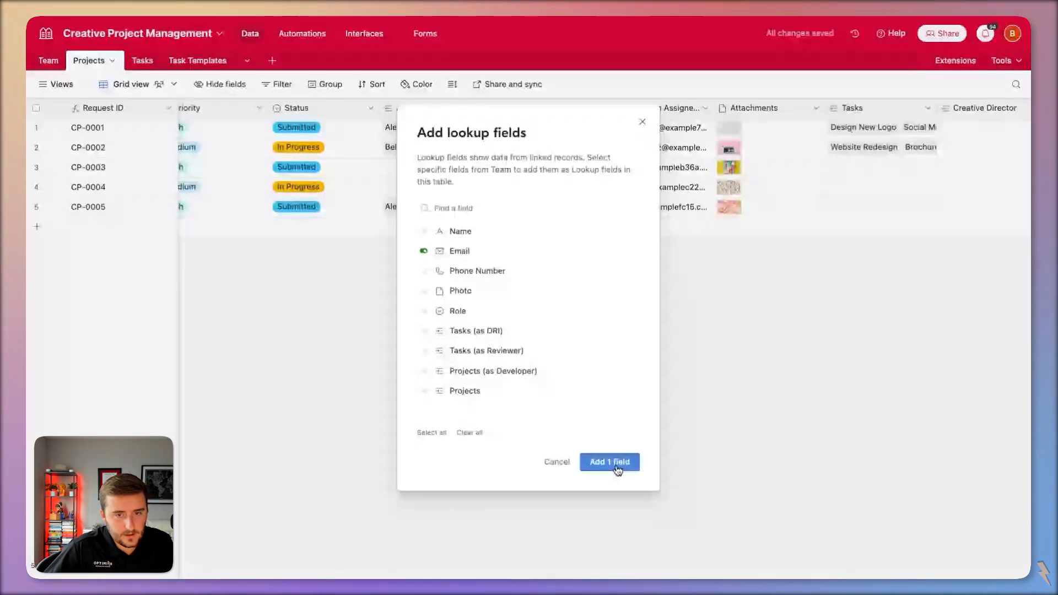
click(618, 466)
double_click(795, 111)
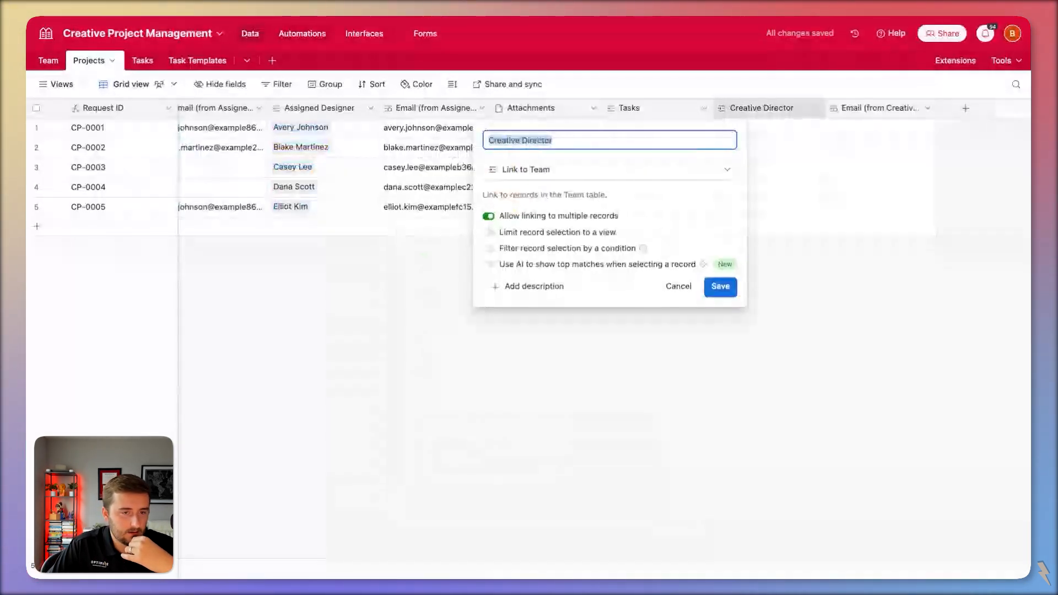
Create an automation triggered when a record is created in the Projects table, and test the trigger with record CP-0001
click(302, 33)
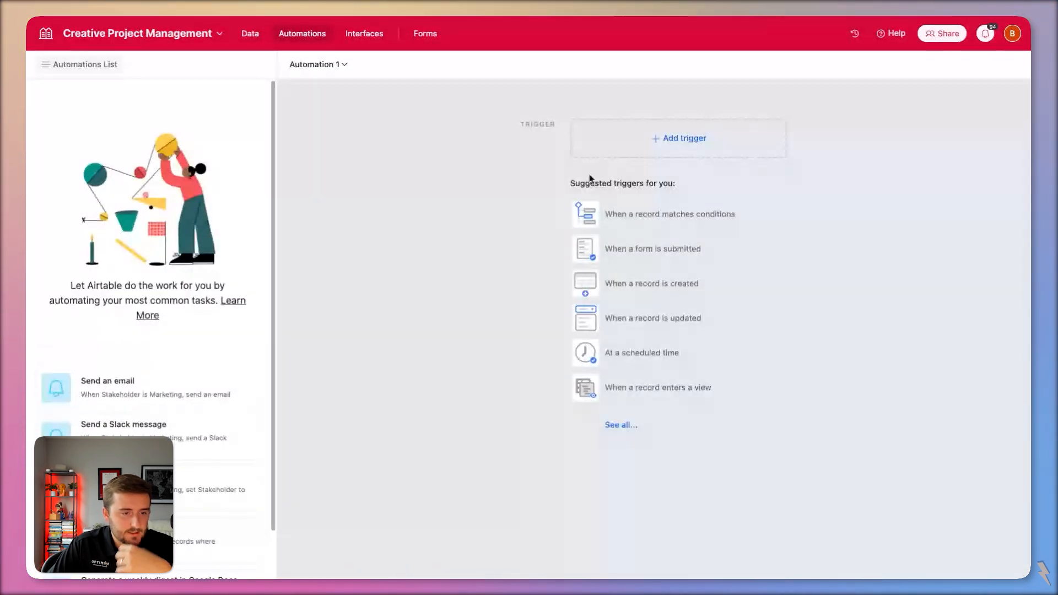
click(685, 138)
click(682, 182)
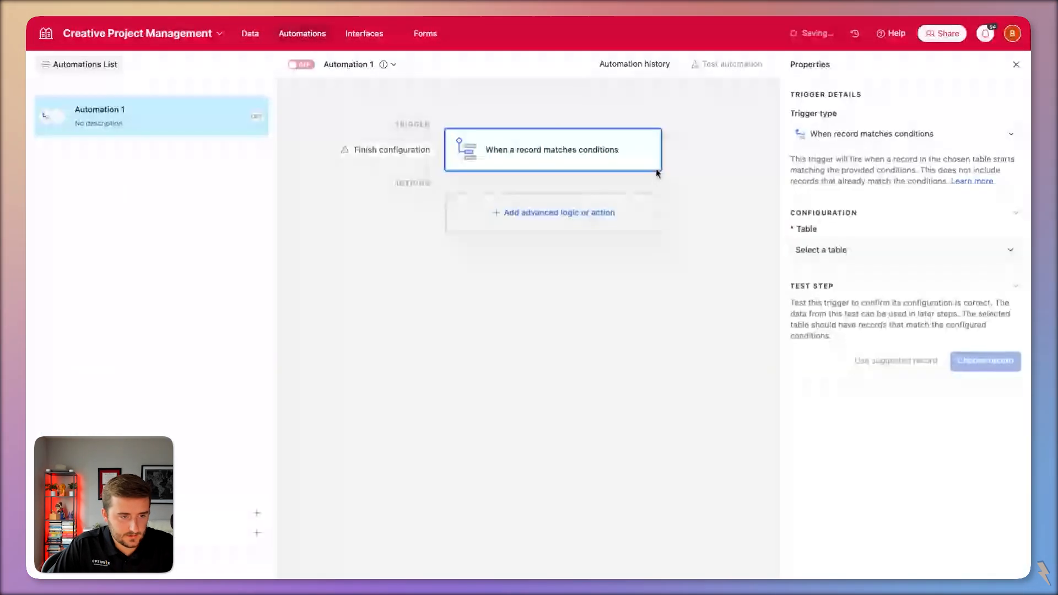
click(551, 165)
click(823, 138)
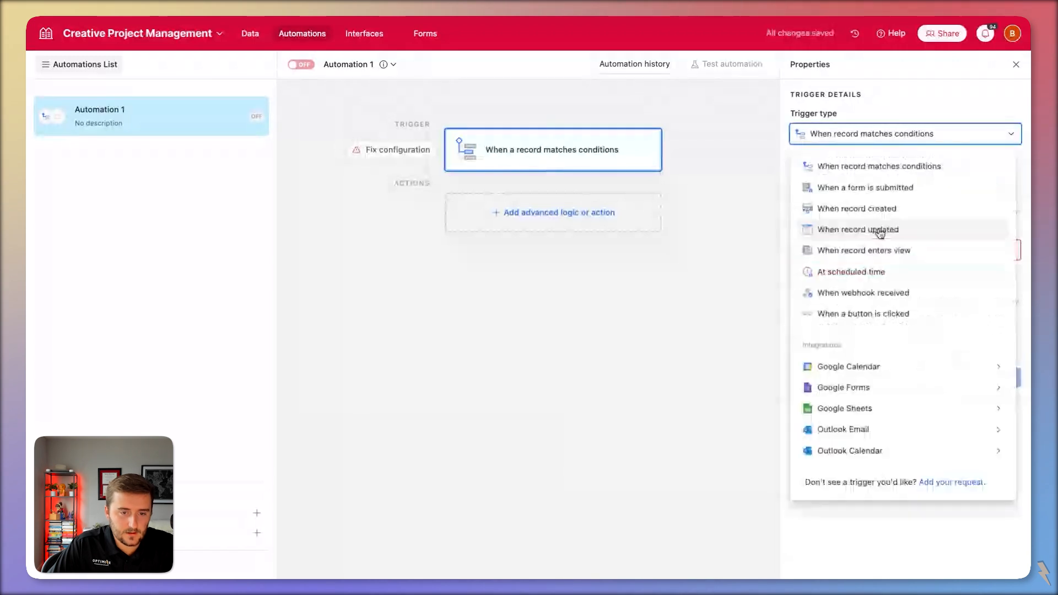
click(857, 208)
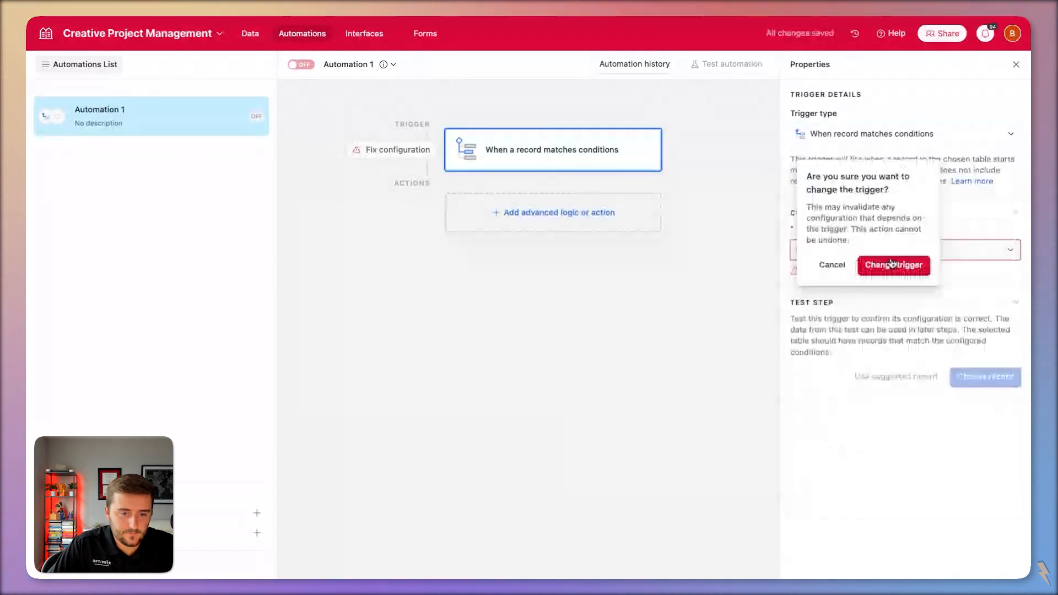
click(893, 265)
click(845, 303)
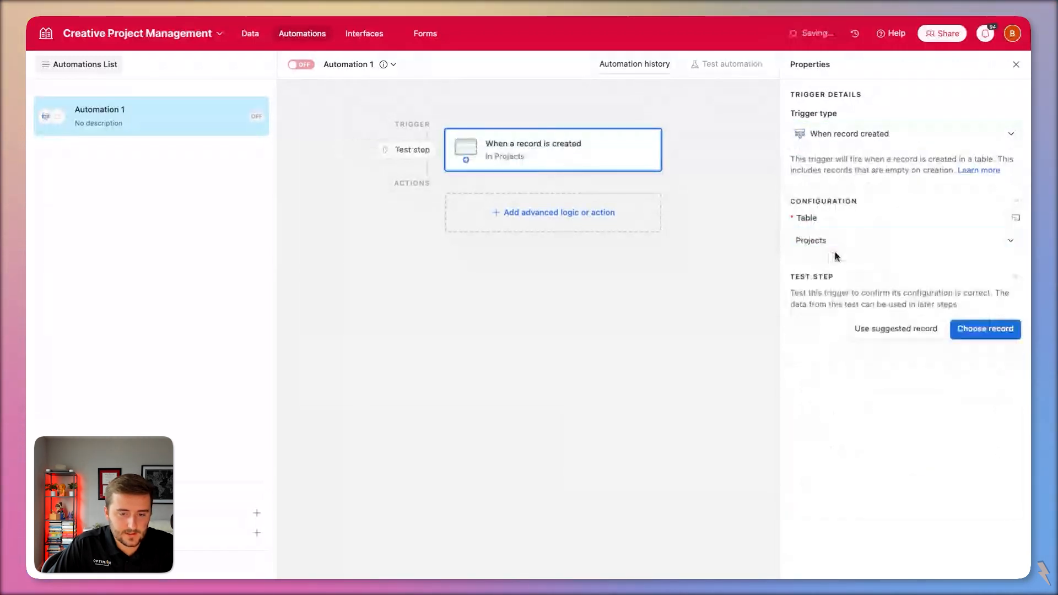
click(1003, 328)
Add an Update record action on the Projects table, using the triggering record's Airtable record ID
click(565, 208)
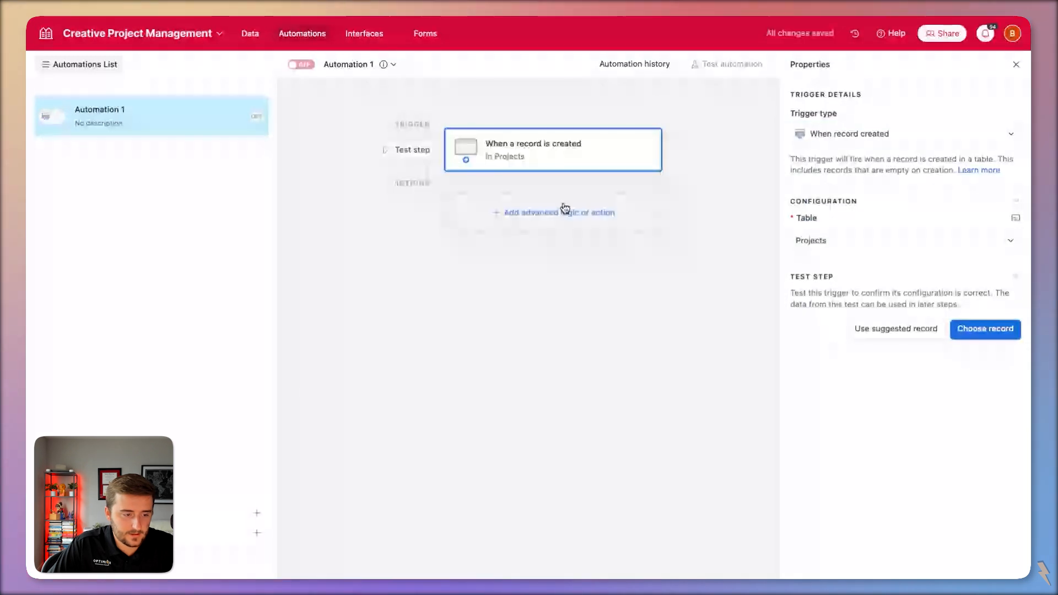
click(564, 209)
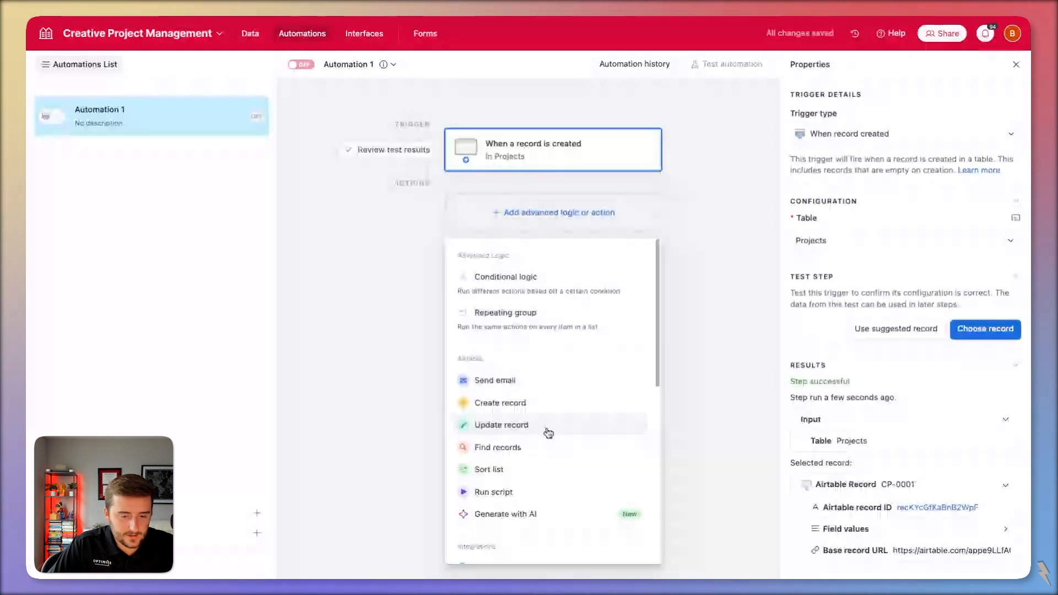
click(501, 425)
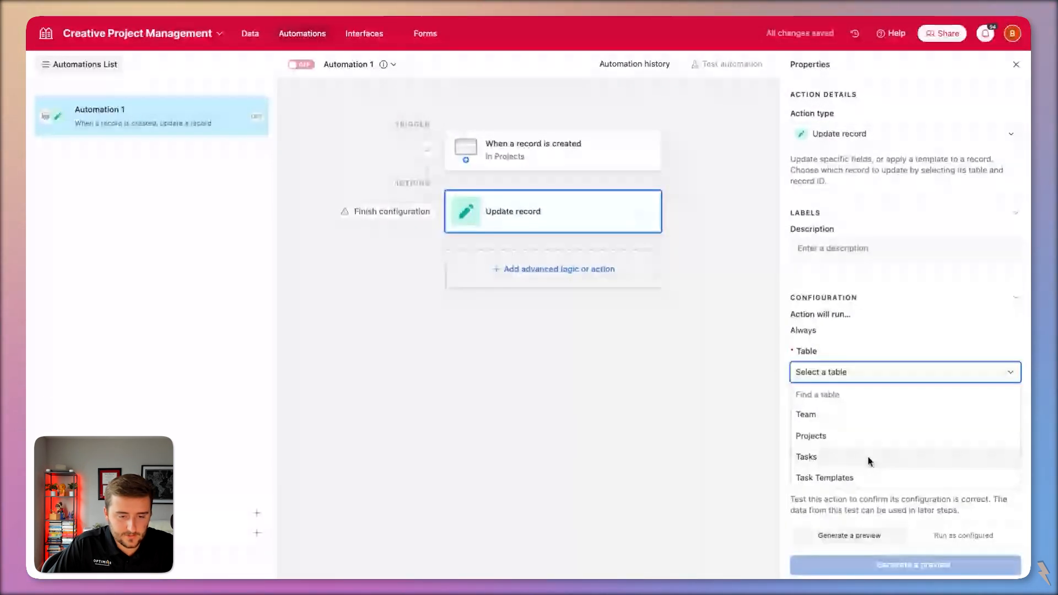
click(870, 436)
click(1008, 447)
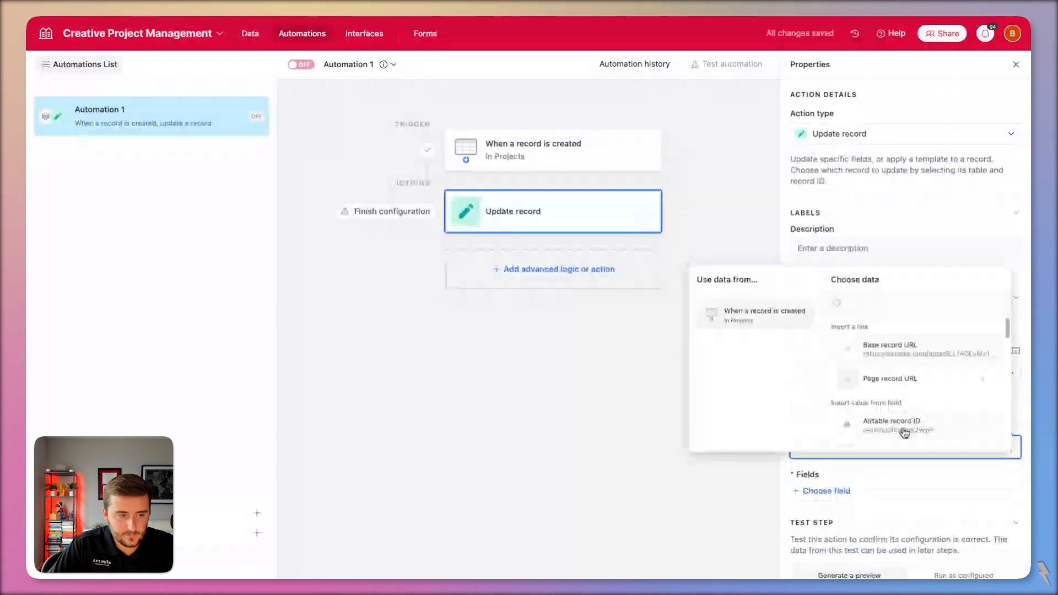
click(902, 431)
Insert a Find records action before Update record that searches the Team table where Role is Creative Director
click(553, 182)
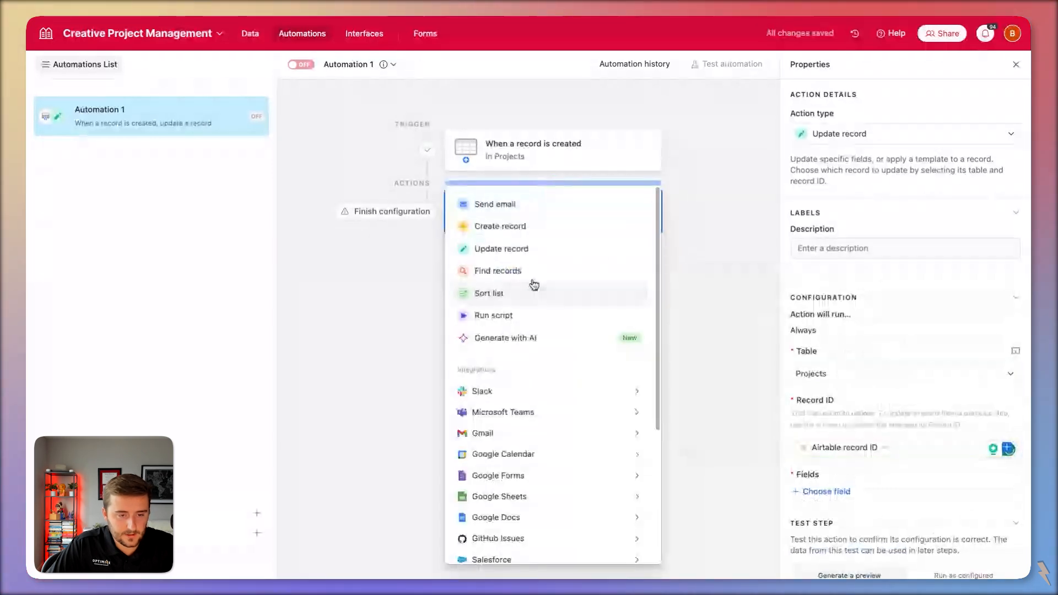
click(531, 273)
click(903, 361)
click(859, 402)
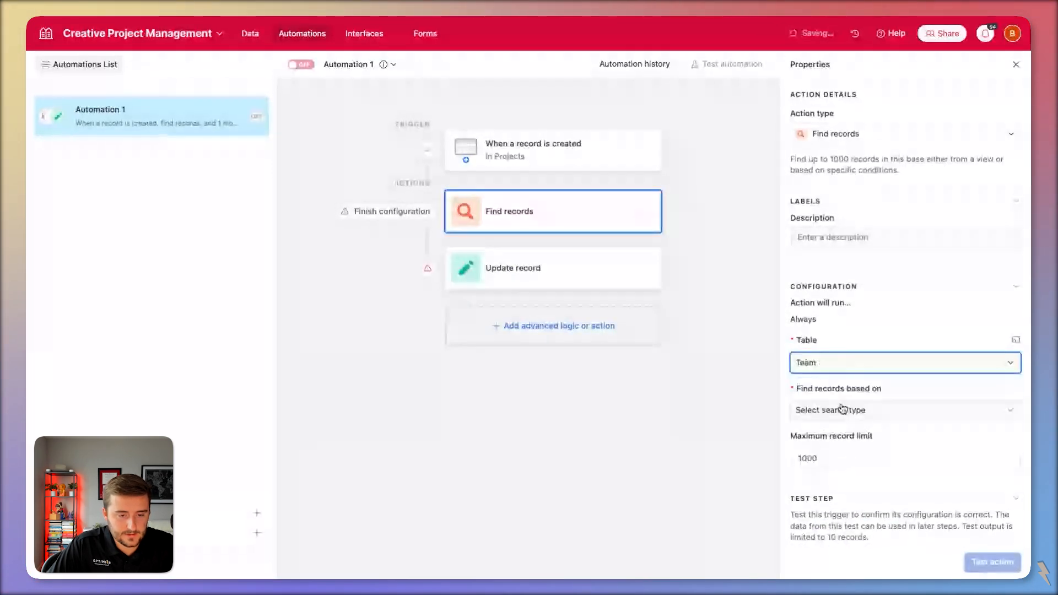
click(859, 408)
click(875, 456)
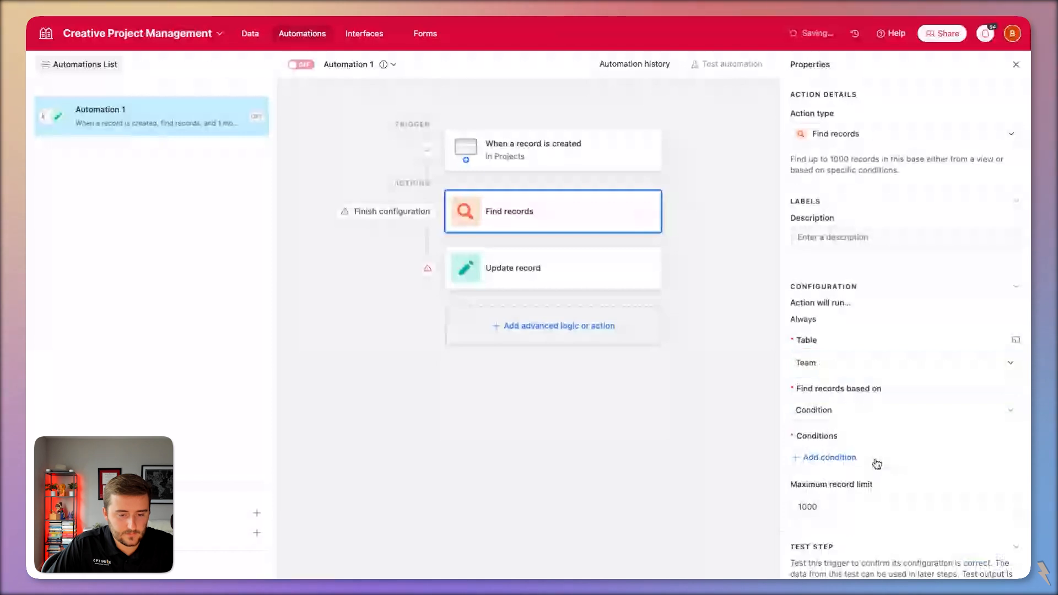
click(853, 458)
click(884, 408)
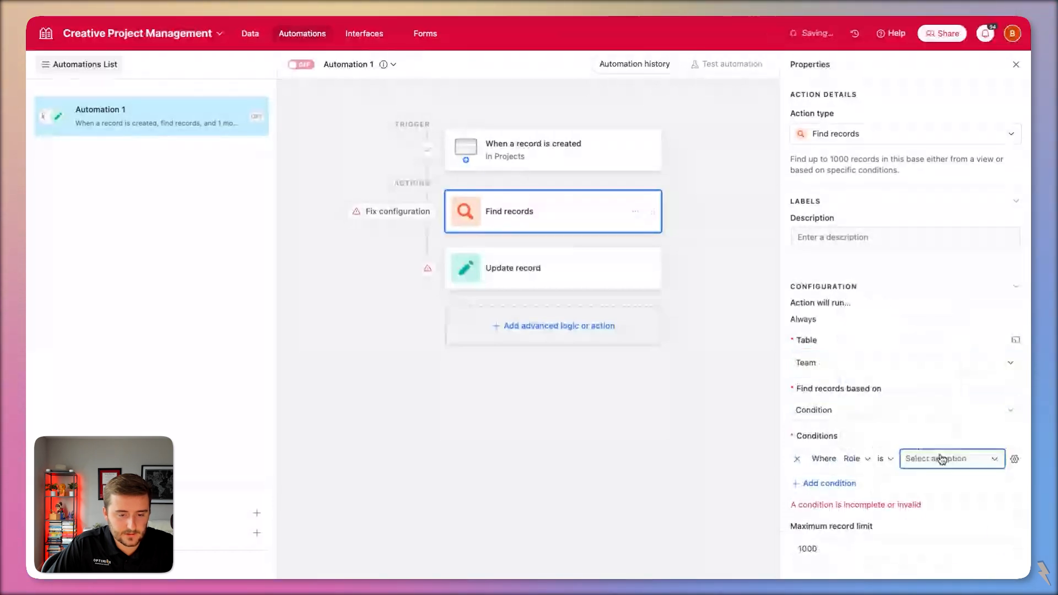
click(937, 459)
click(949, 507)
Set the Update record action's Creative Director field to the list of Airtable record IDs from the Find records action
click(551, 270)
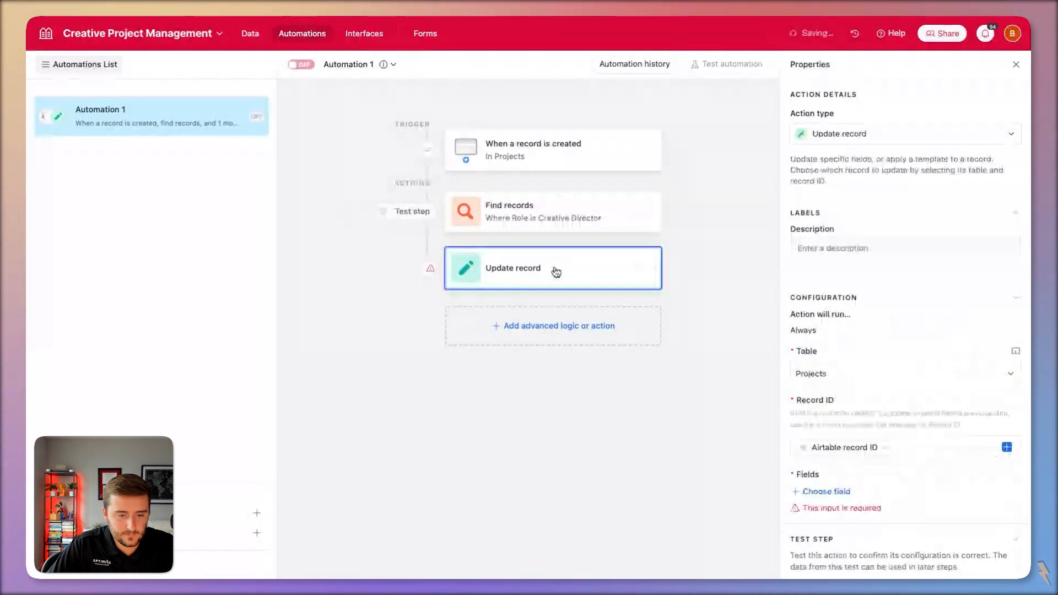
click(842, 491)
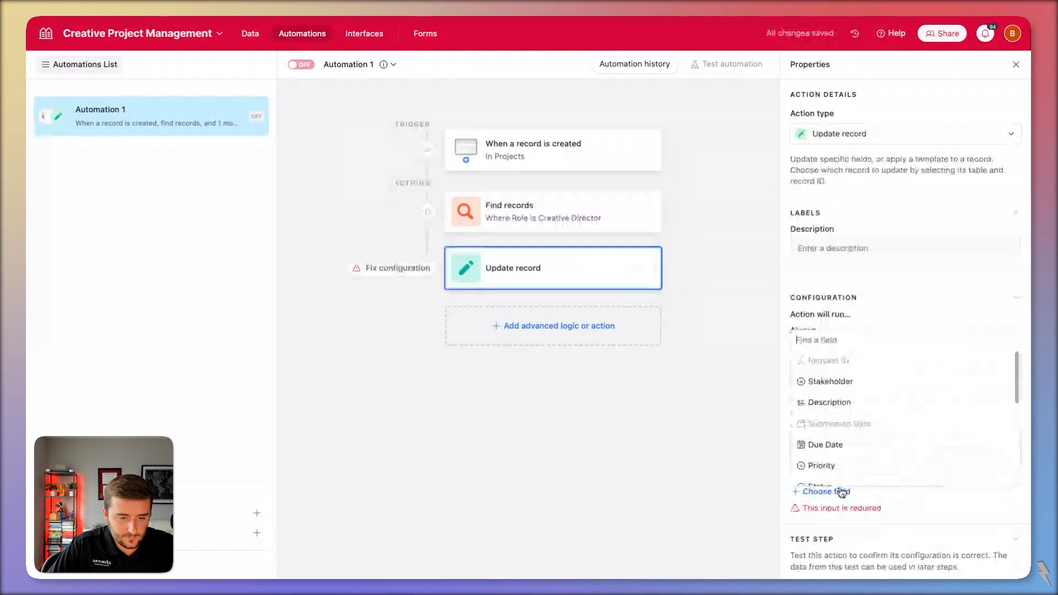
scroll(834, 408, down, 3)
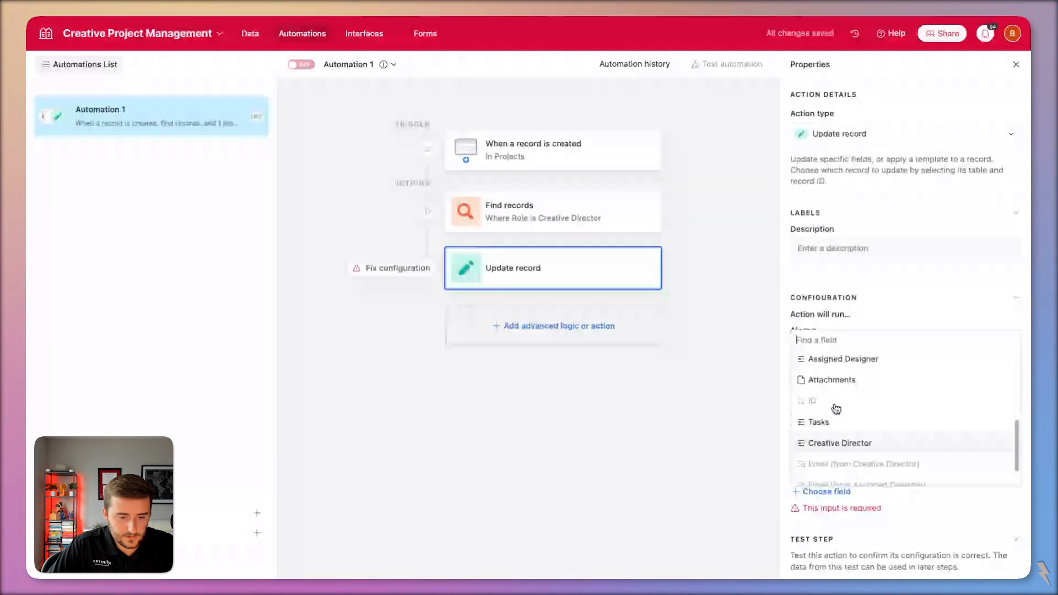
click(846, 440)
scroll(853, 450, down, 3)
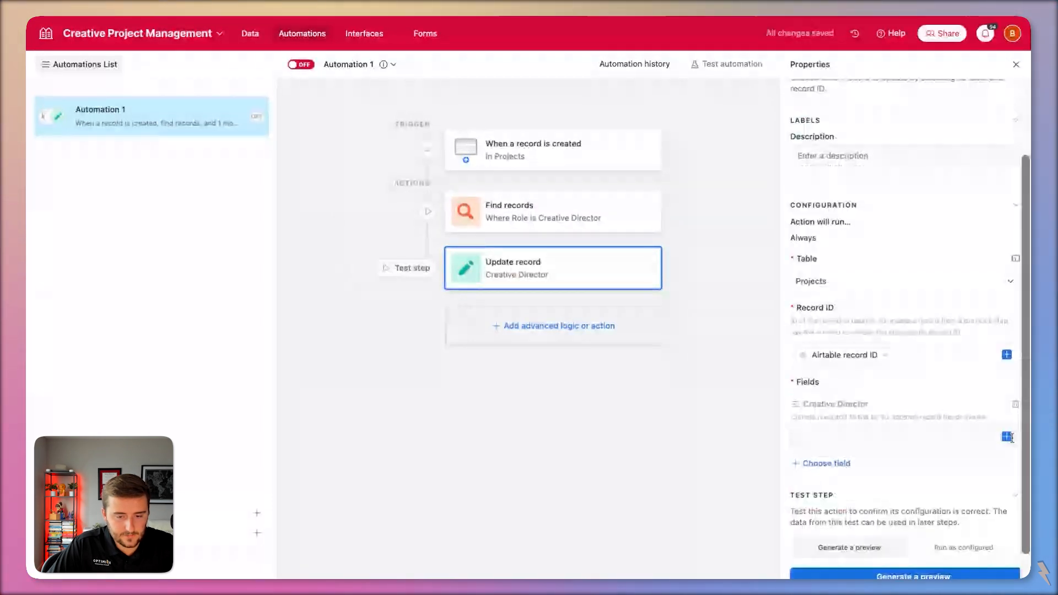
click(1009, 436)
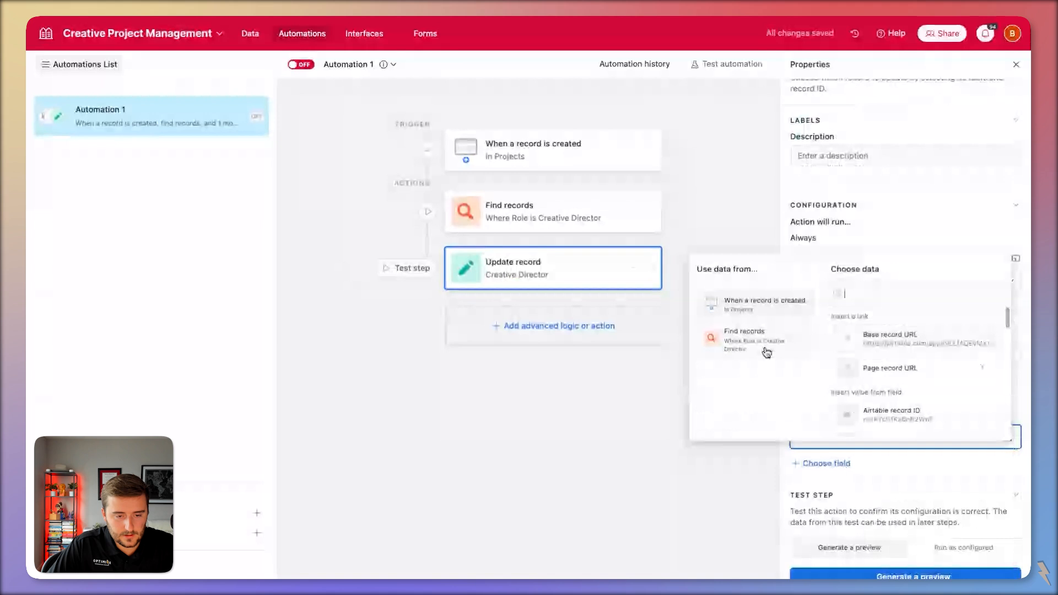
click(763, 348)
scroll(896, 445, down, 1)
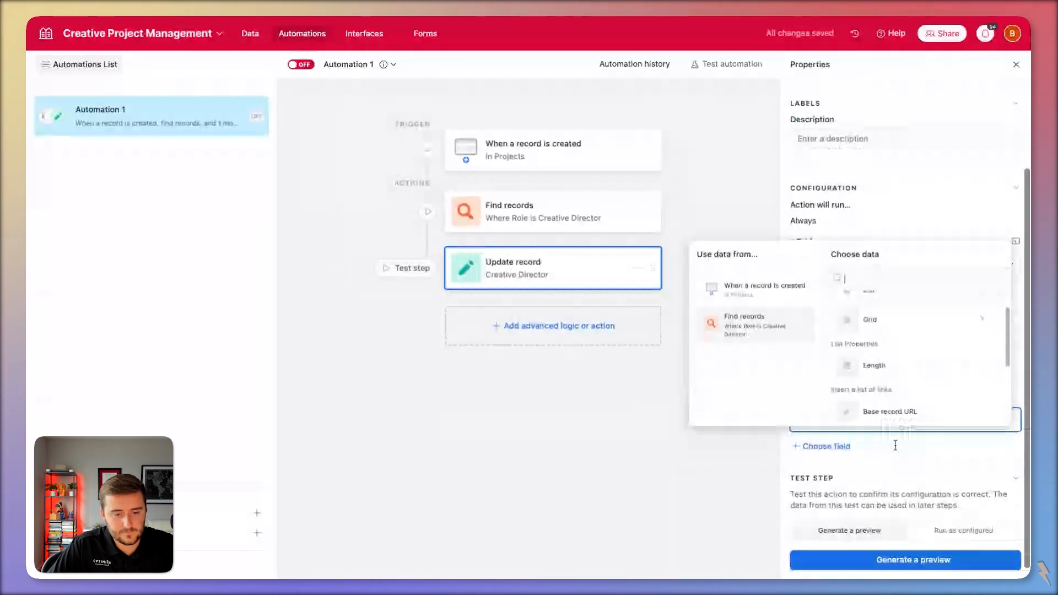
scroll(896, 391, down, 2)
click(895, 391)
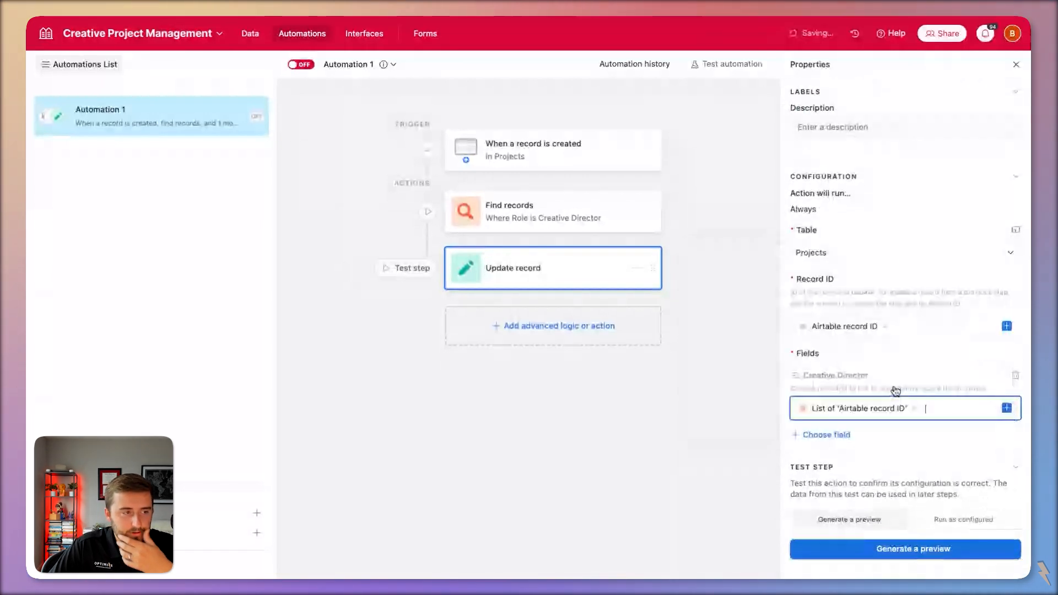
Rename the automation as Link All Requests To The Proper Team
click(331, 65)
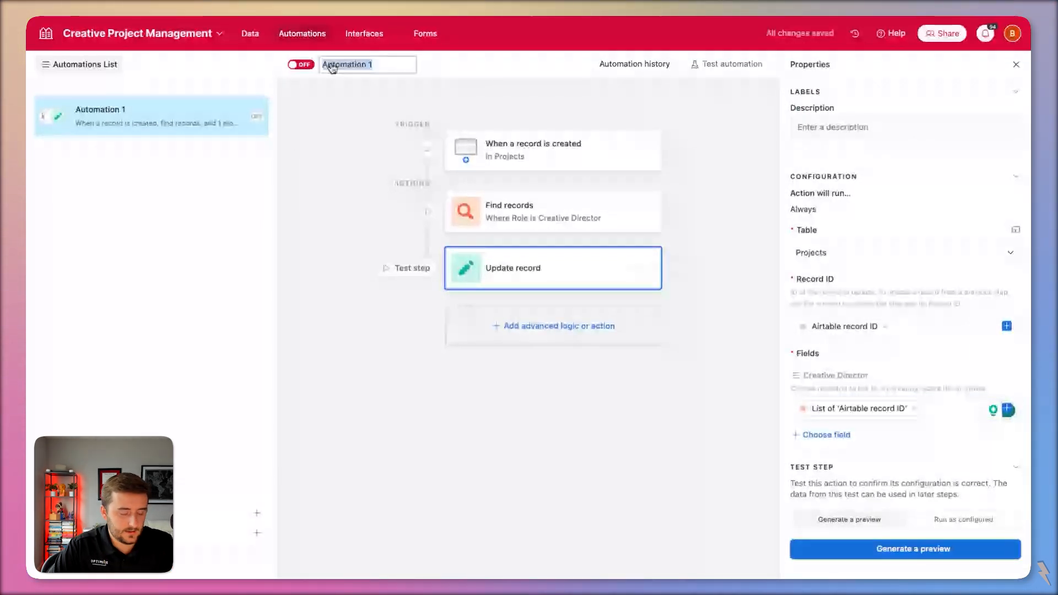
text(Li)
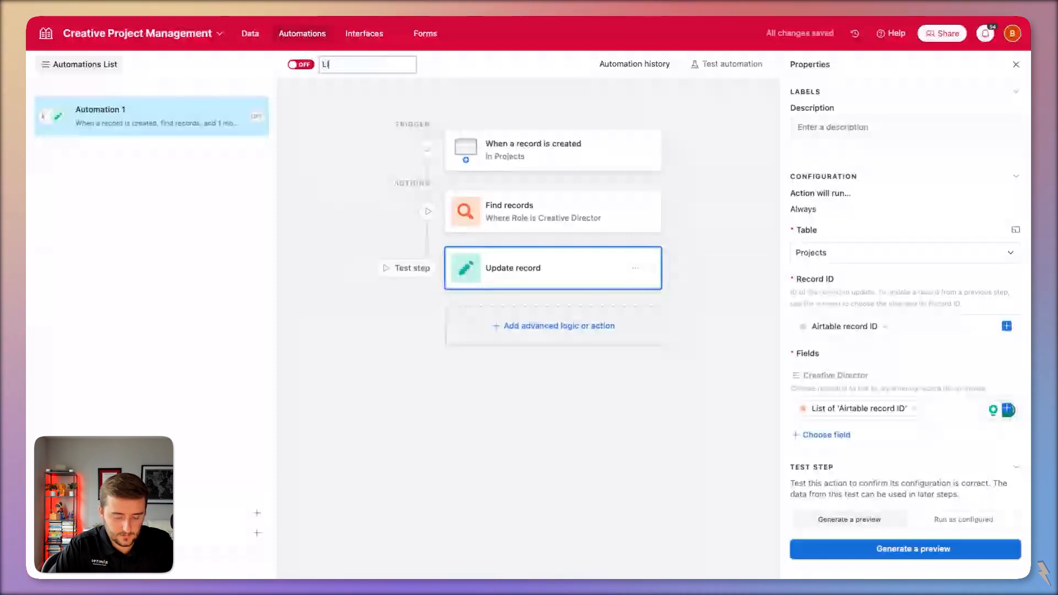
text(nk All Request)
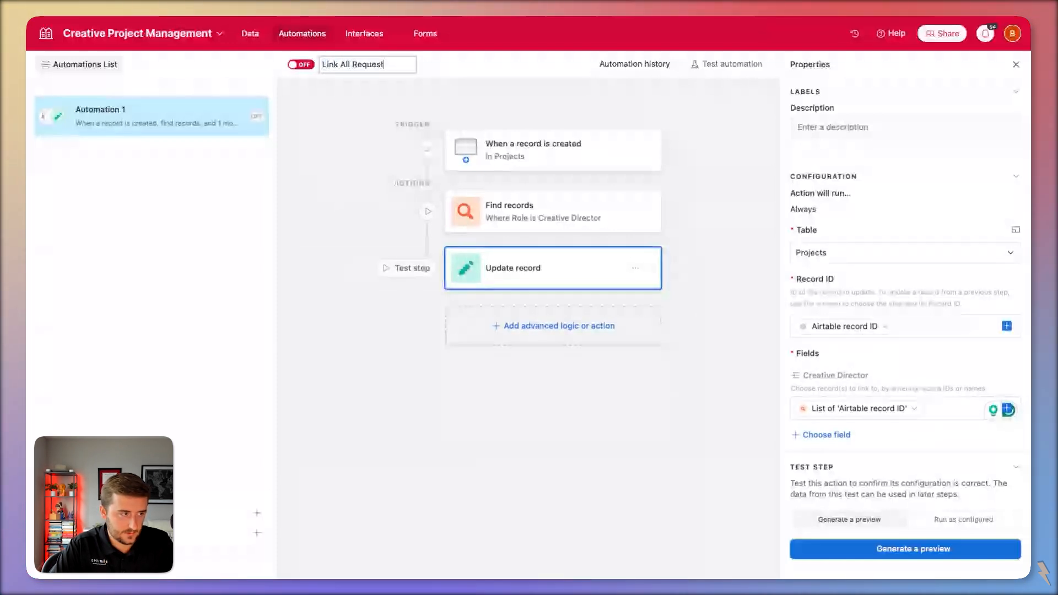
text(s To Cred)
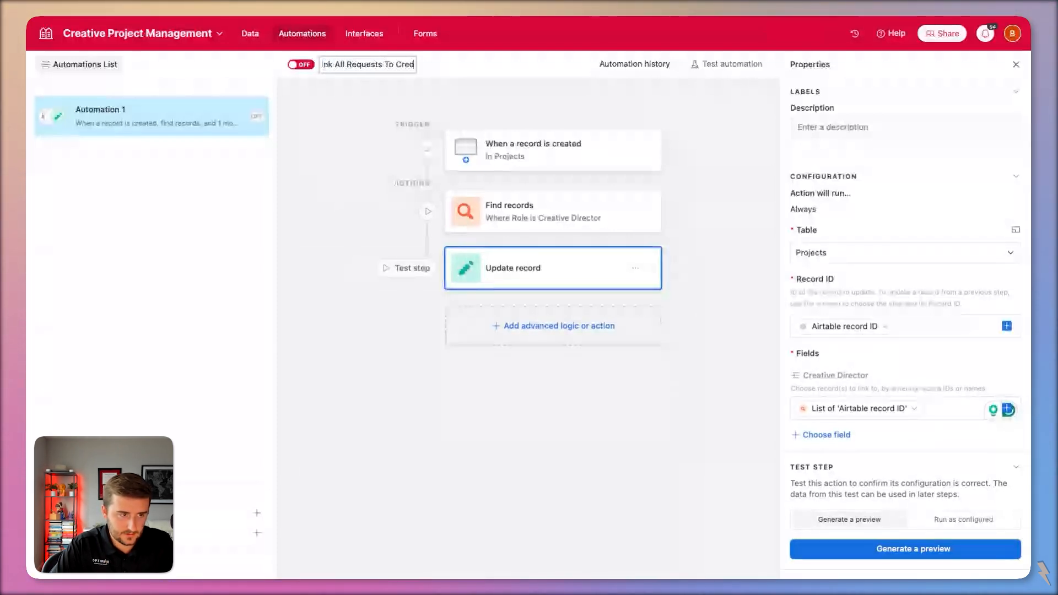
text(ive Director)
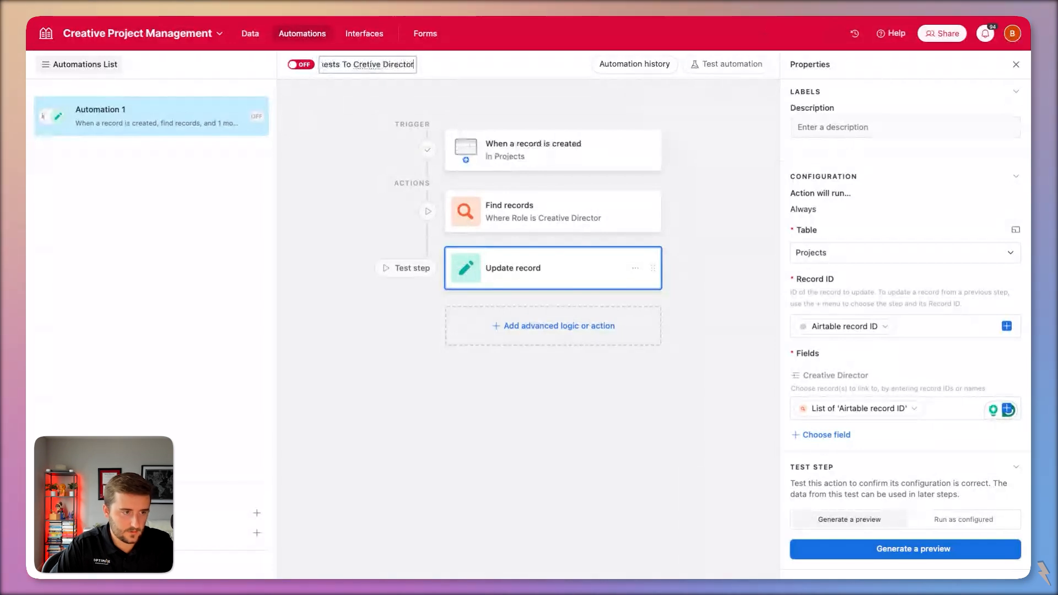
key(alt+shift+Left)
key(alt+shift+Left)
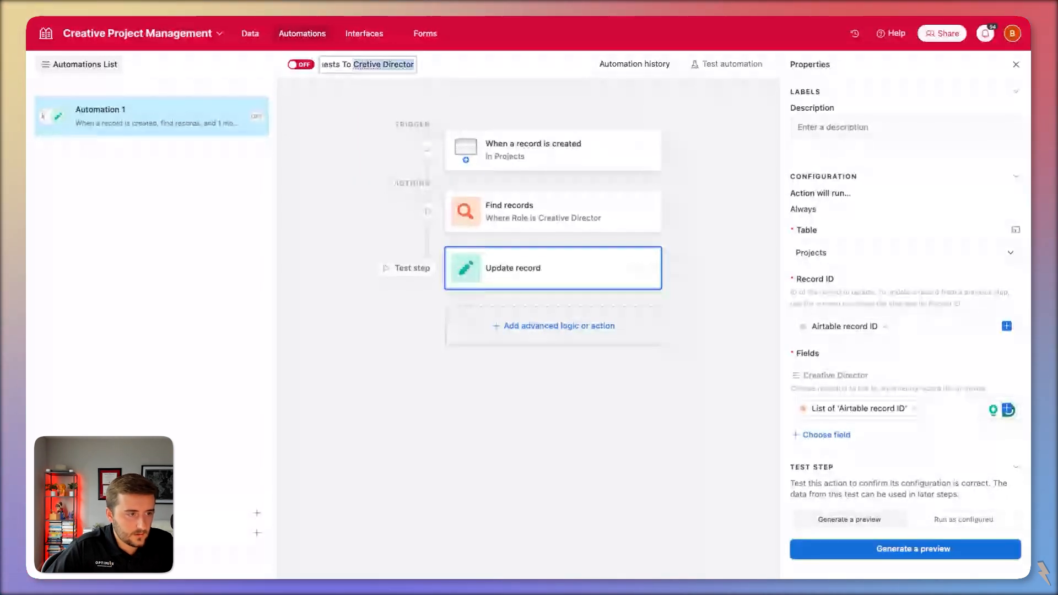
text(The Proper Team)
key(Return)
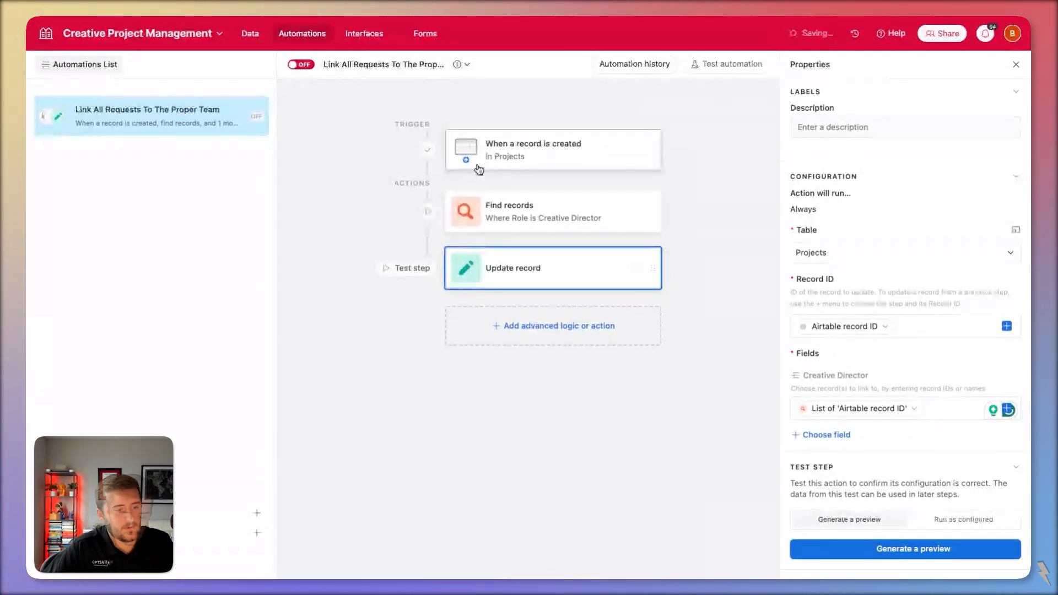
Insert a Find records action directly after the trigger and give it the description Proper PM
mouse_move(546, 183)
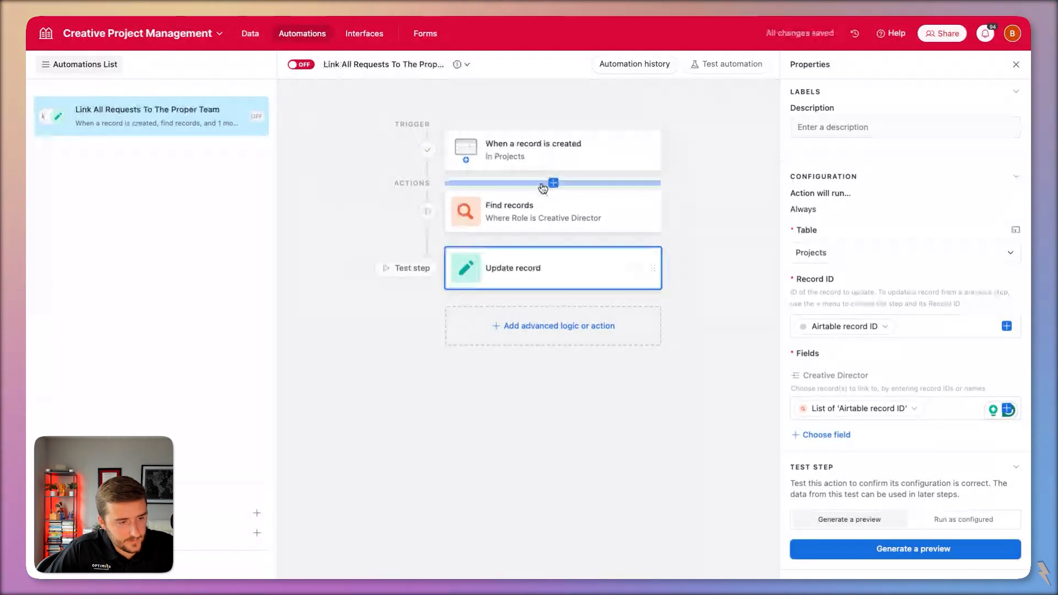
click(553, 183)
click(498, 270)
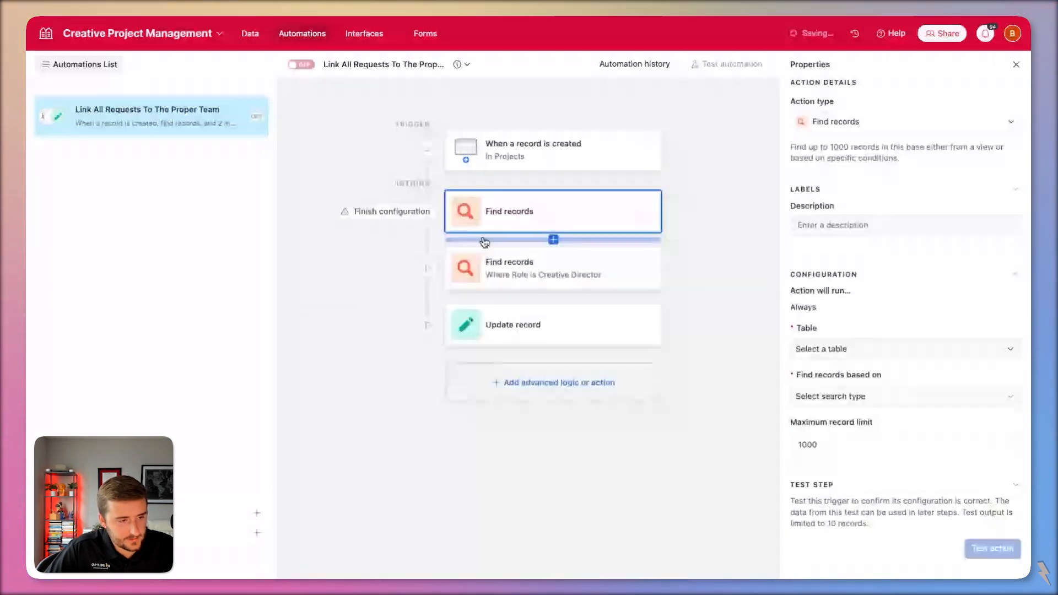
click(588, 270)
click(617, 217)
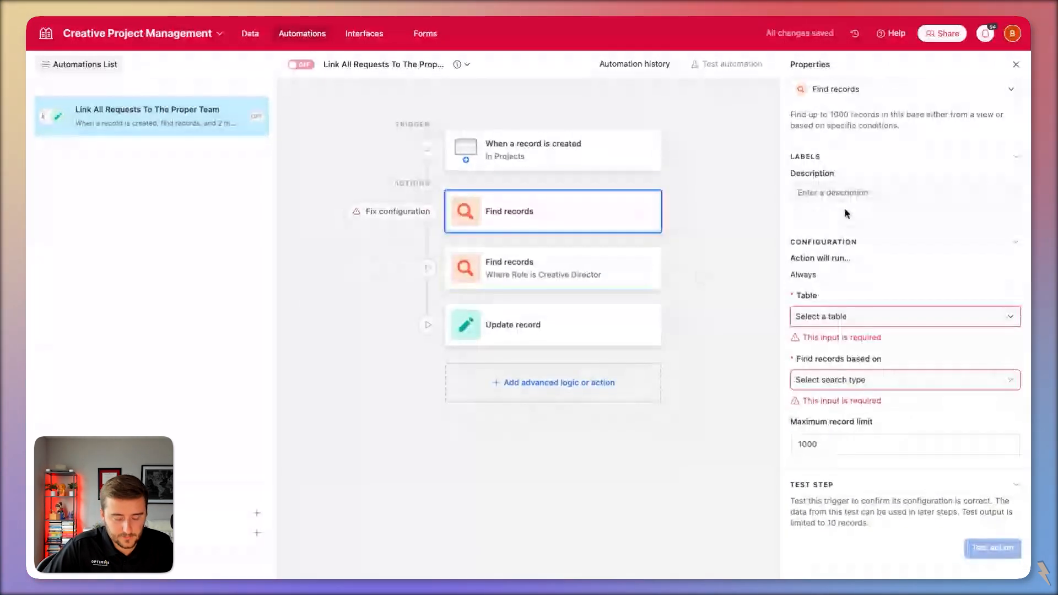
click(845, 194)
text(Proper PM)
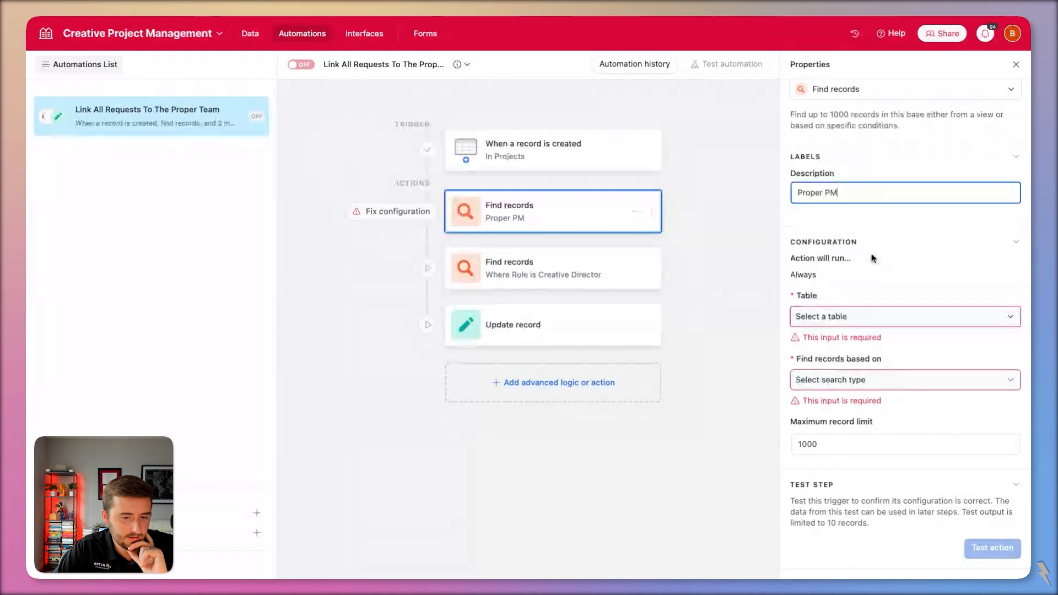
scroll(871, 258, up, 2)
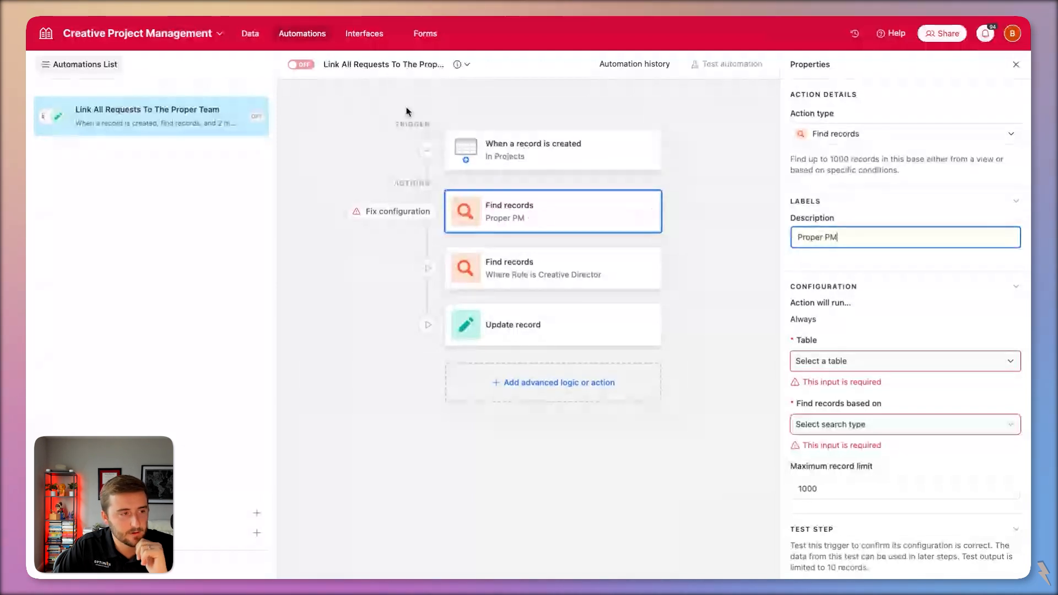
Examine request CP-0002's details in the Requests interface, including its assigned PM, and view the Tasks overview page
click(364, 33)
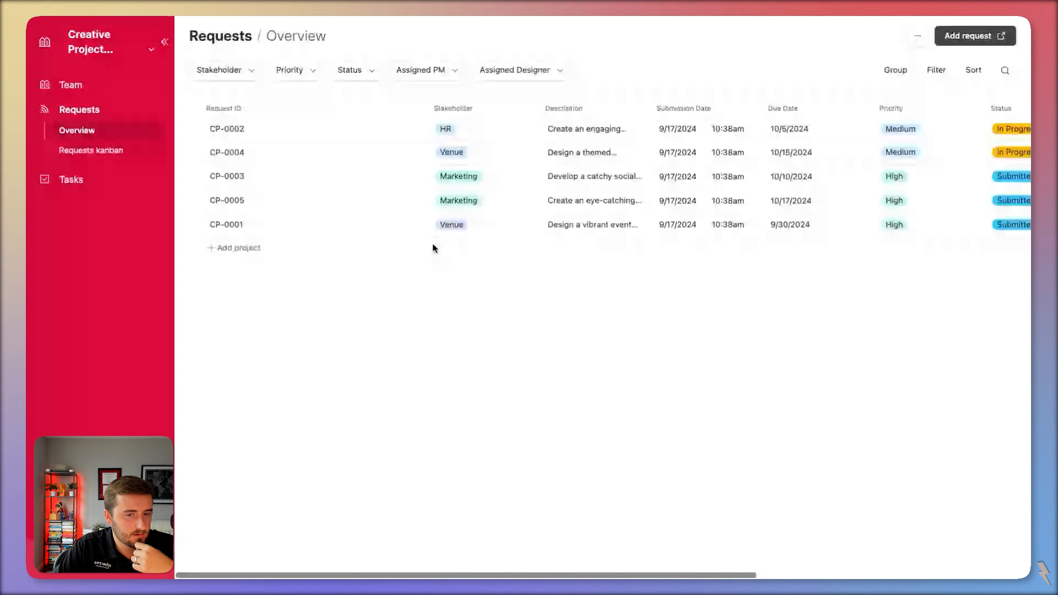
click(374, 139)
scroll(381, 210, down, 2)
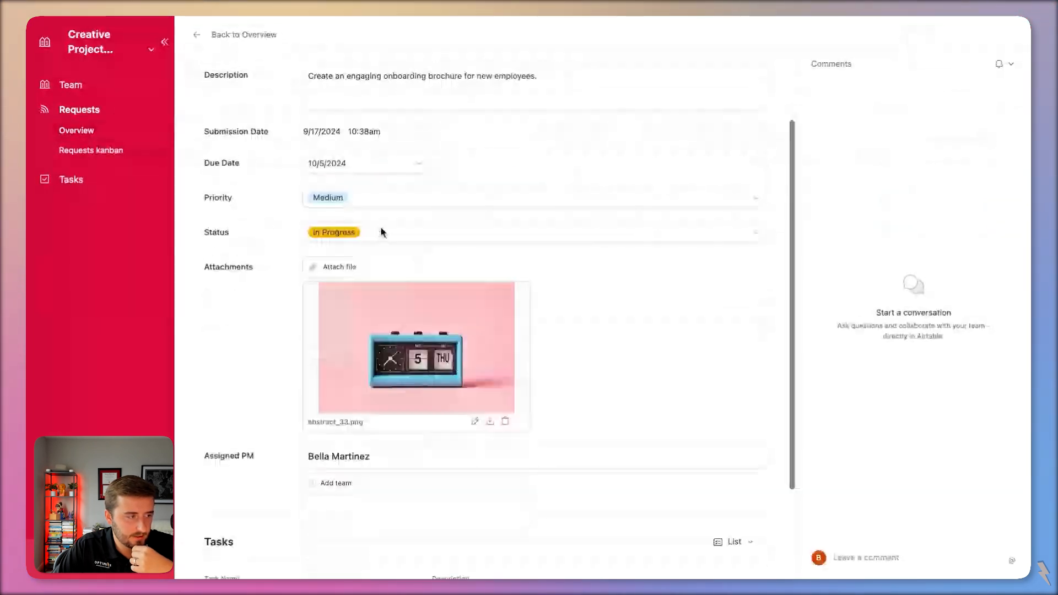
click(87, 131)
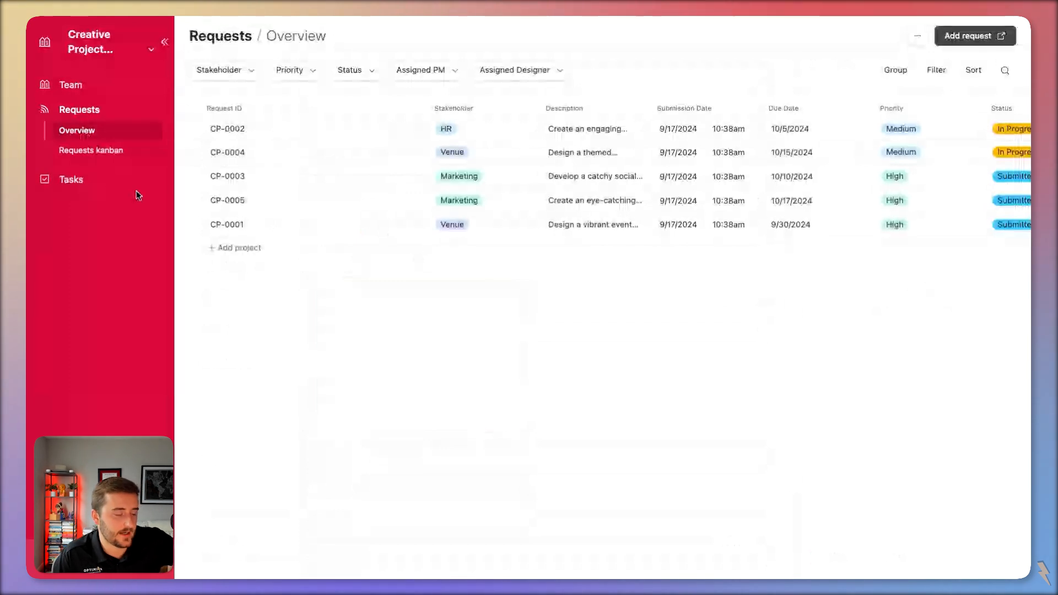
click(71, 179)
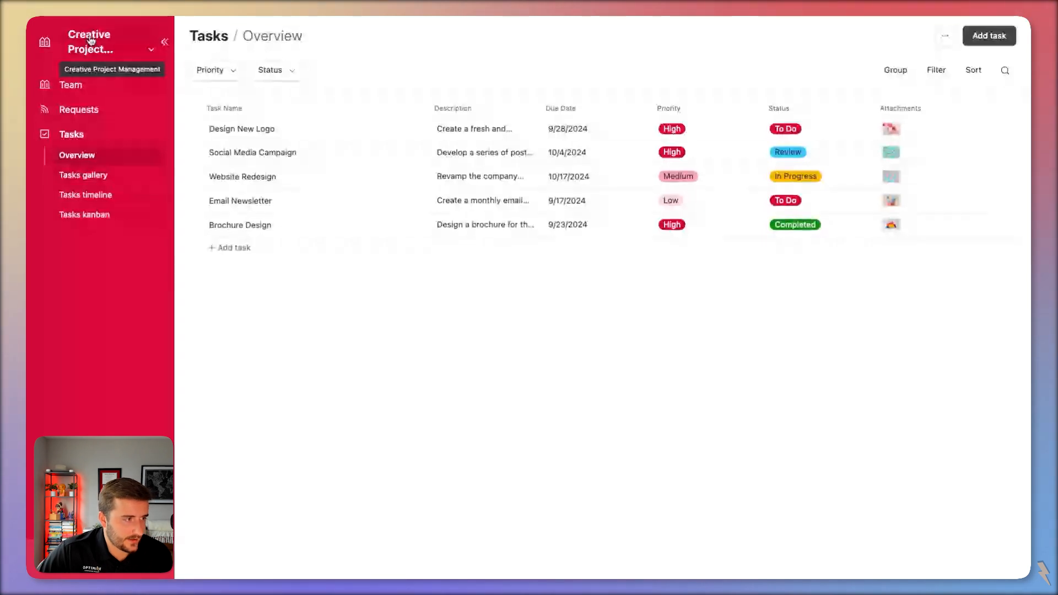
Open the Tasks interface for editing and rename its gallery page as Tasks Gallery
click(93, 17)
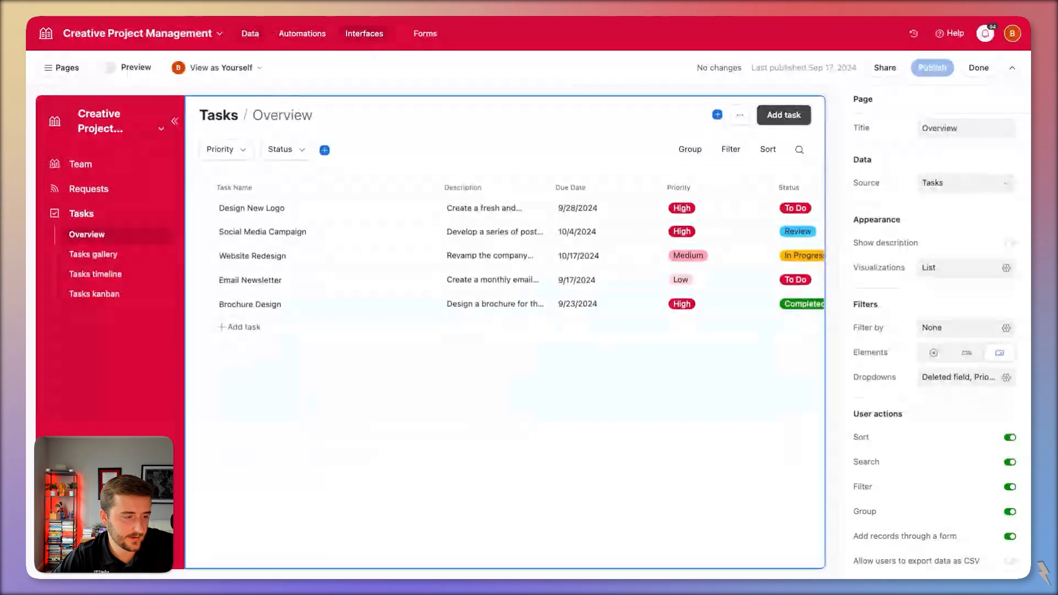
click(126, 254)
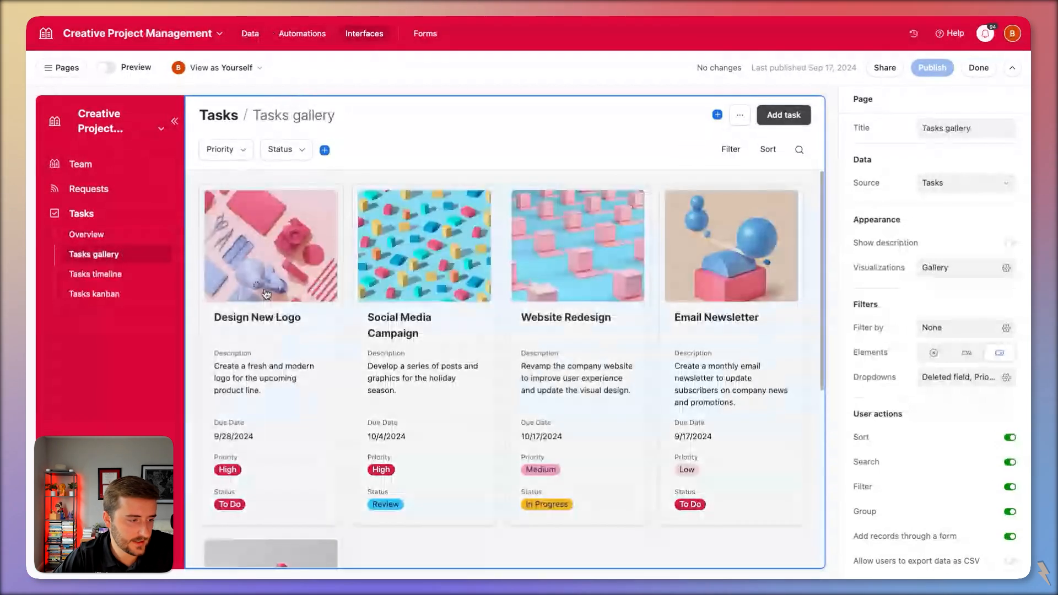
click(267, 295)
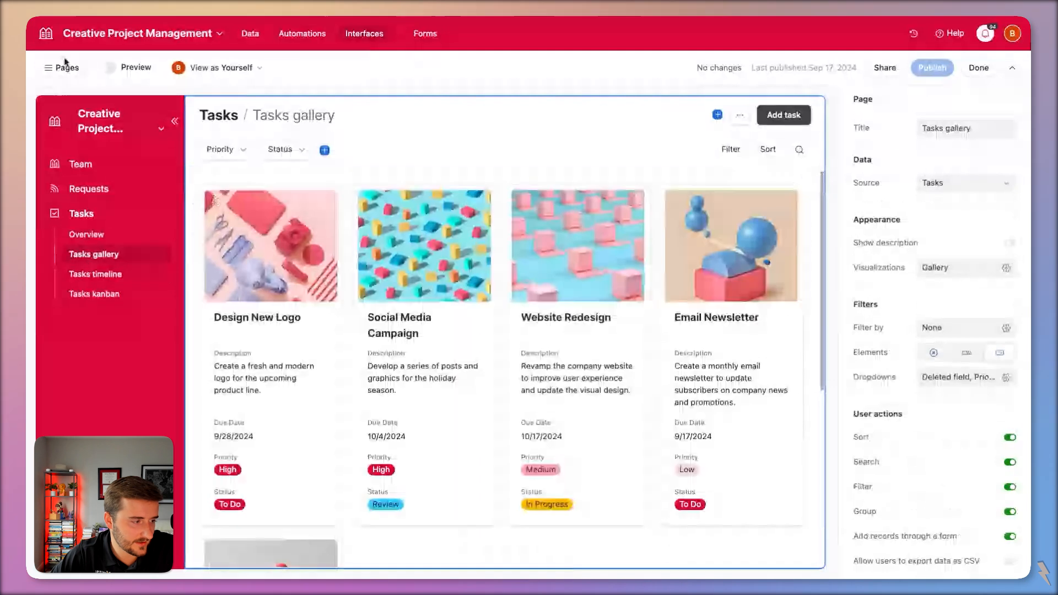
click(61, 67)
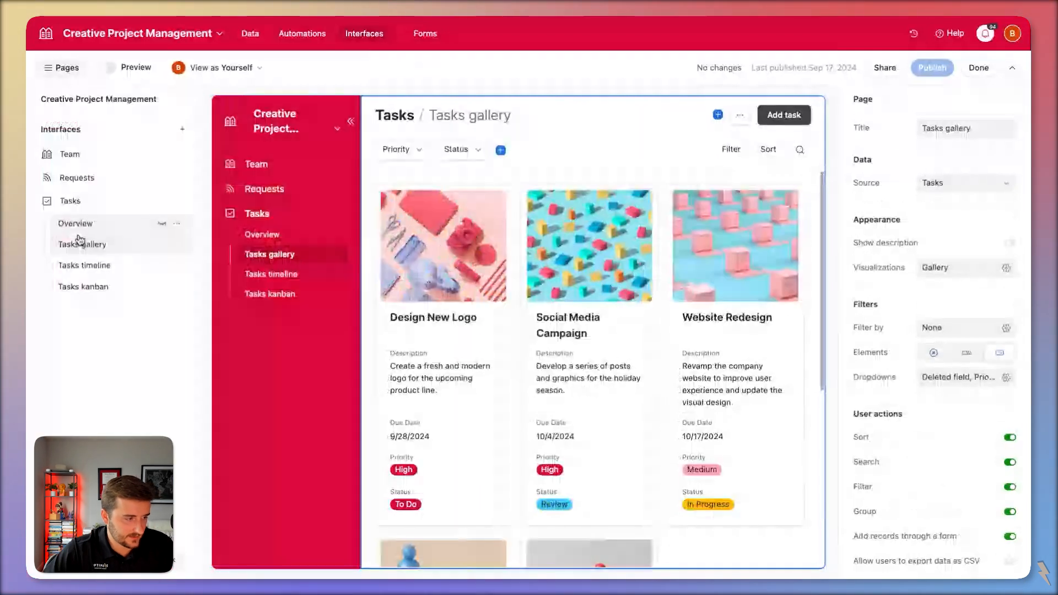
double_click(85, 244)
key(BackSpace)
text(G)
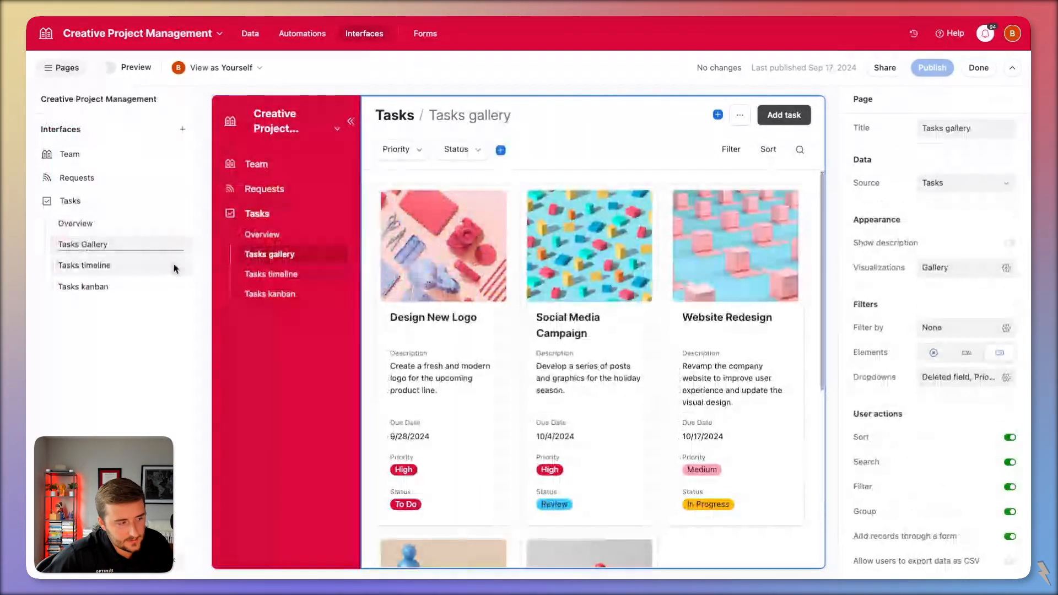
click(109, 266)
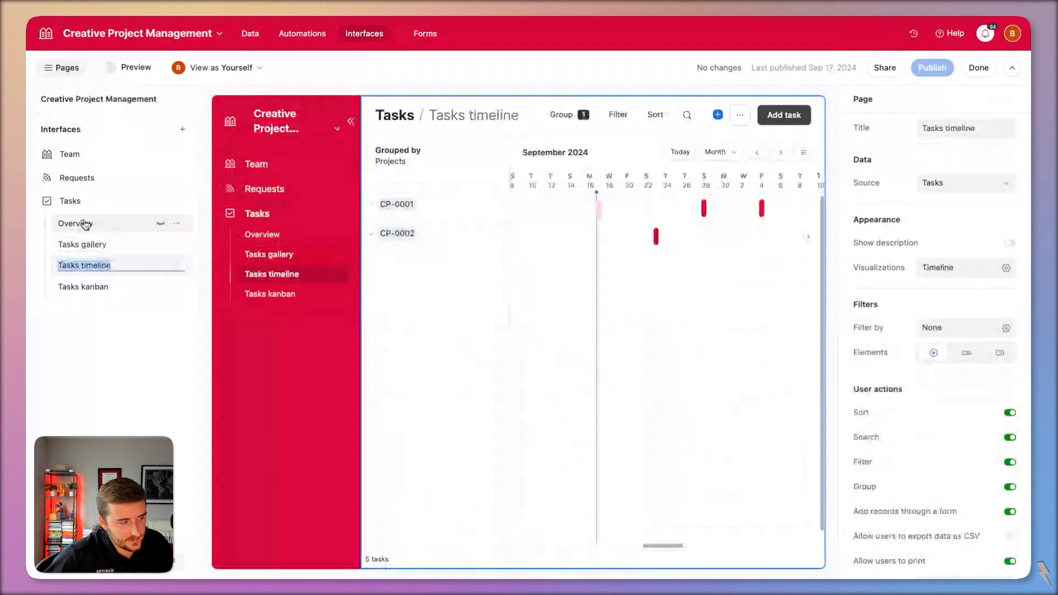
double_click(84, 245)
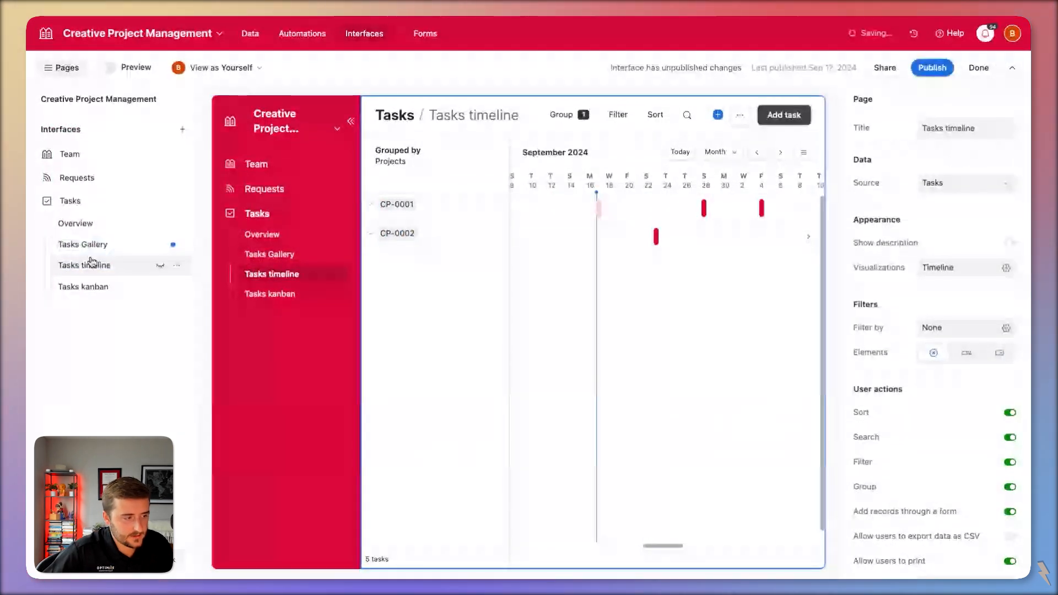
Rename the timeline page of the Tasks interface as Tasks Timeline
double_click(92, 263)
key(Delete)
text(T)
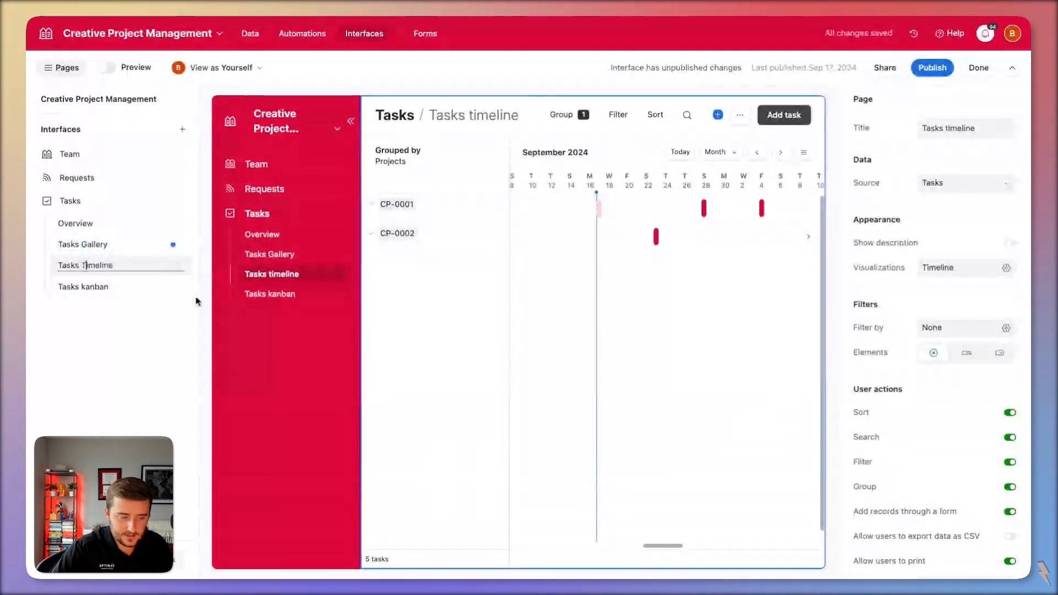
key(Return)
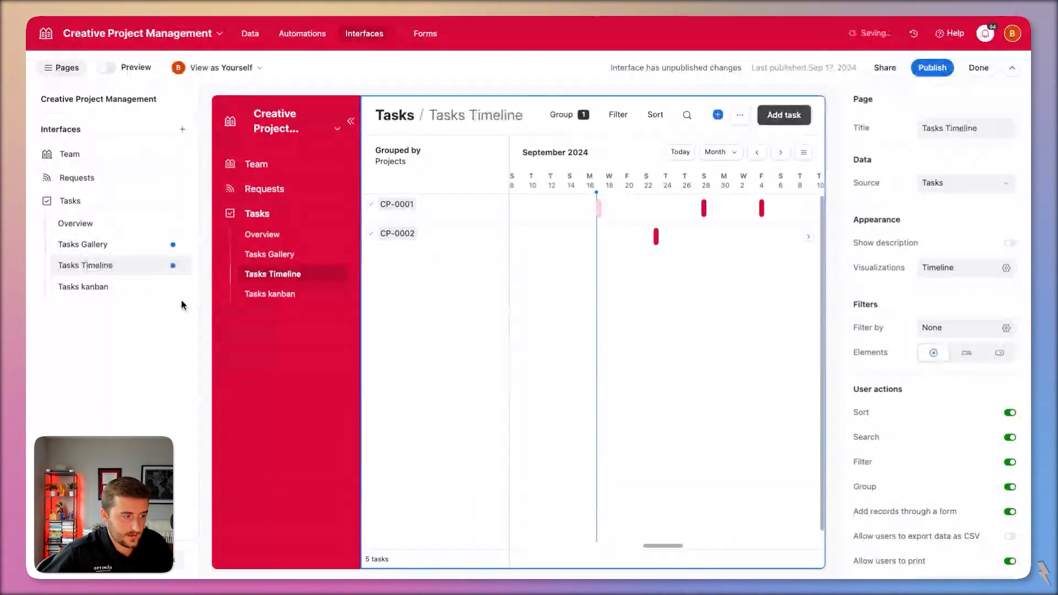
Rename the kanban page of the Tasks interface as Tasks Kanban
double_click(81, 286)
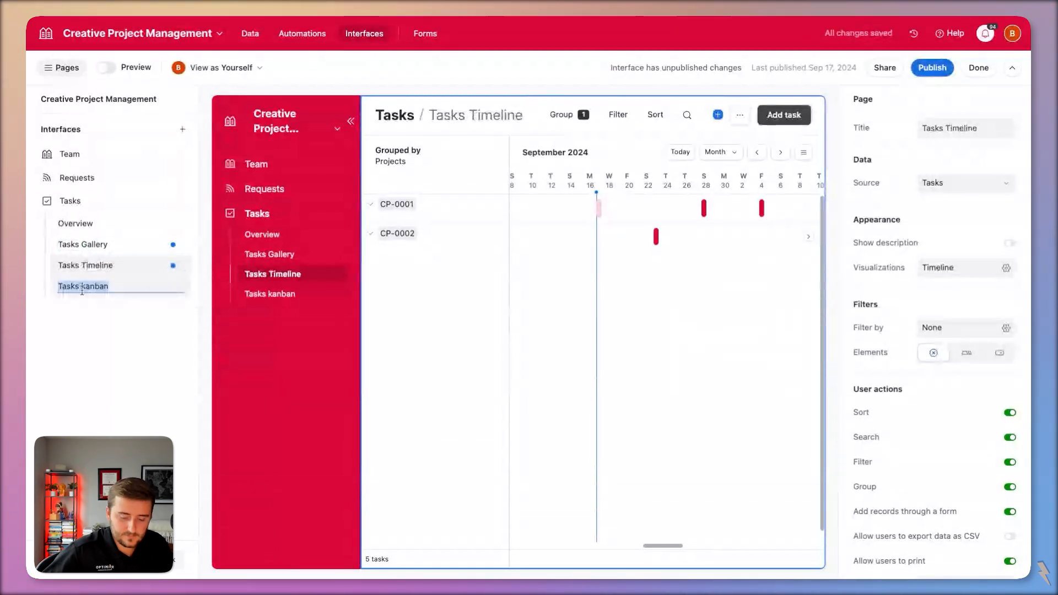
key(Delete)
text(K)
key(Return)
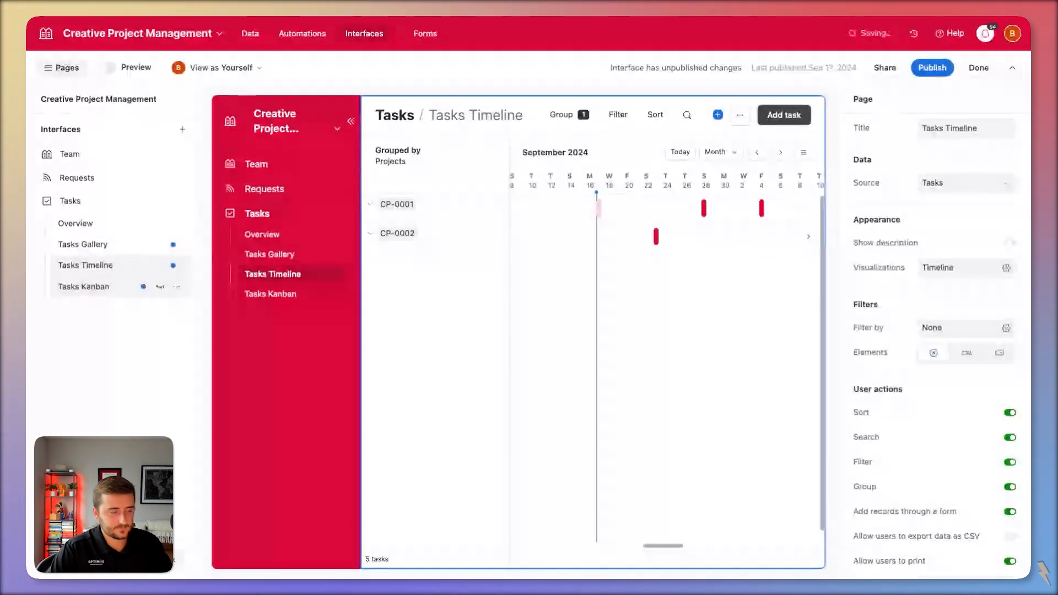